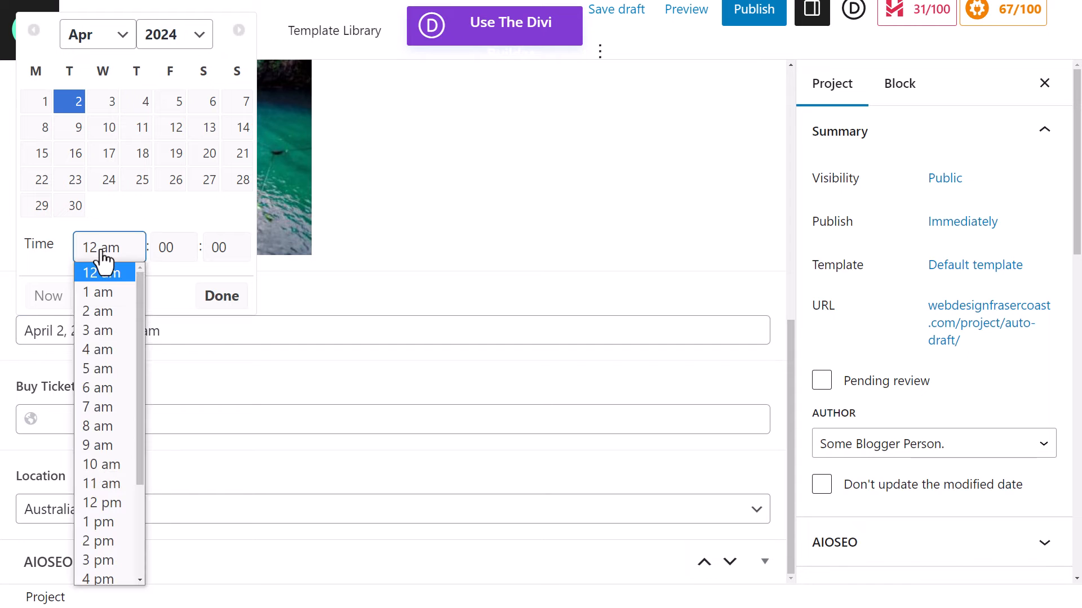
Step: Set the Event Date time to 6:24 pm on April 2, 2024
scroll(110, 390, "down", 2)
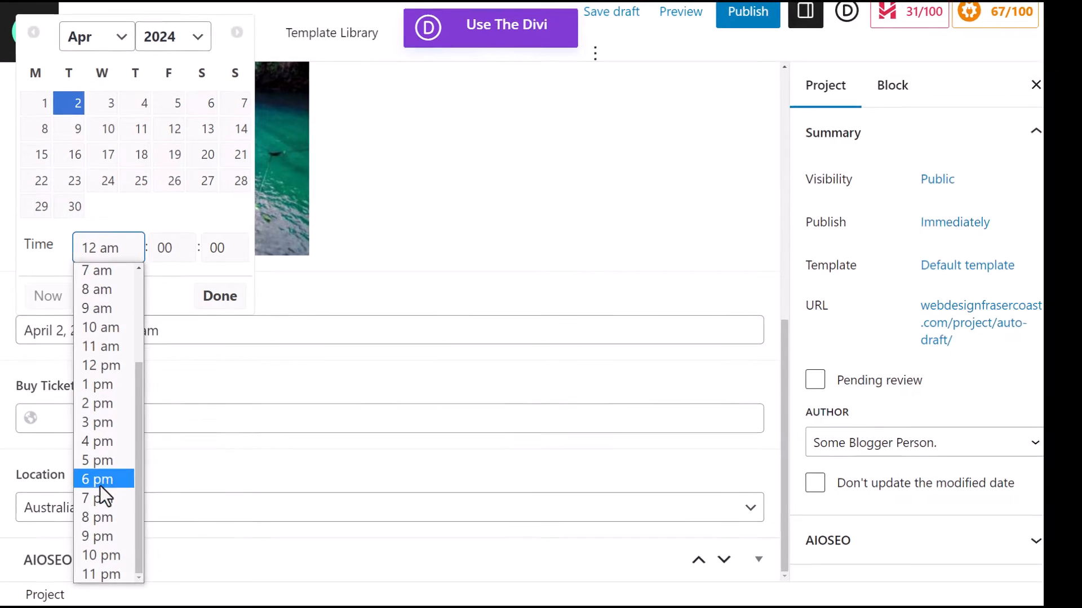
left_click(100, 482)
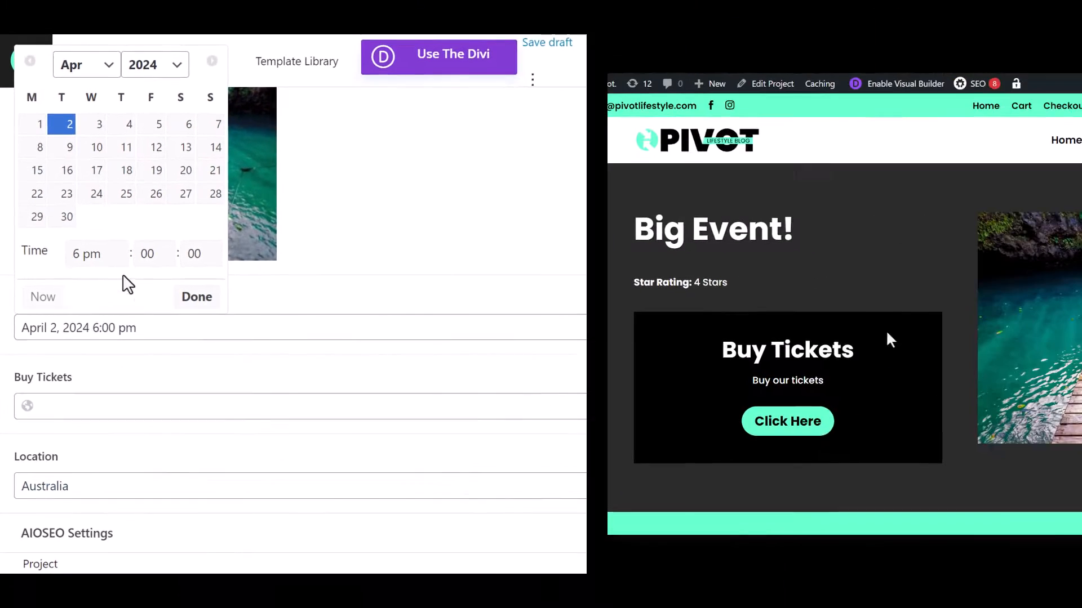
left_click(165, 249)
scroll(187, 402, "down", 5)
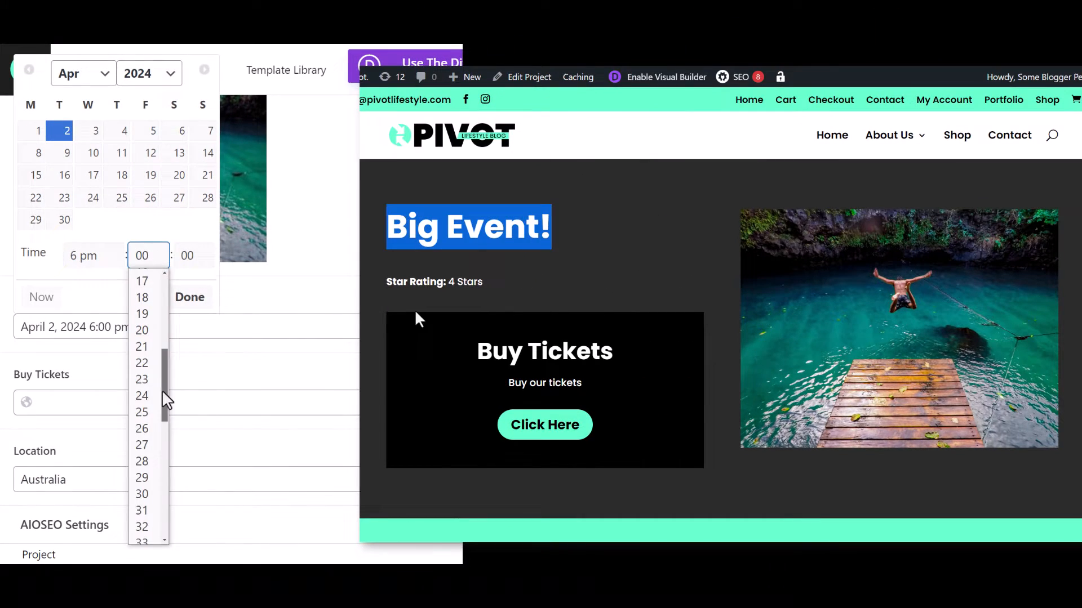
left_click(142, 396)
left_click(109, 397)
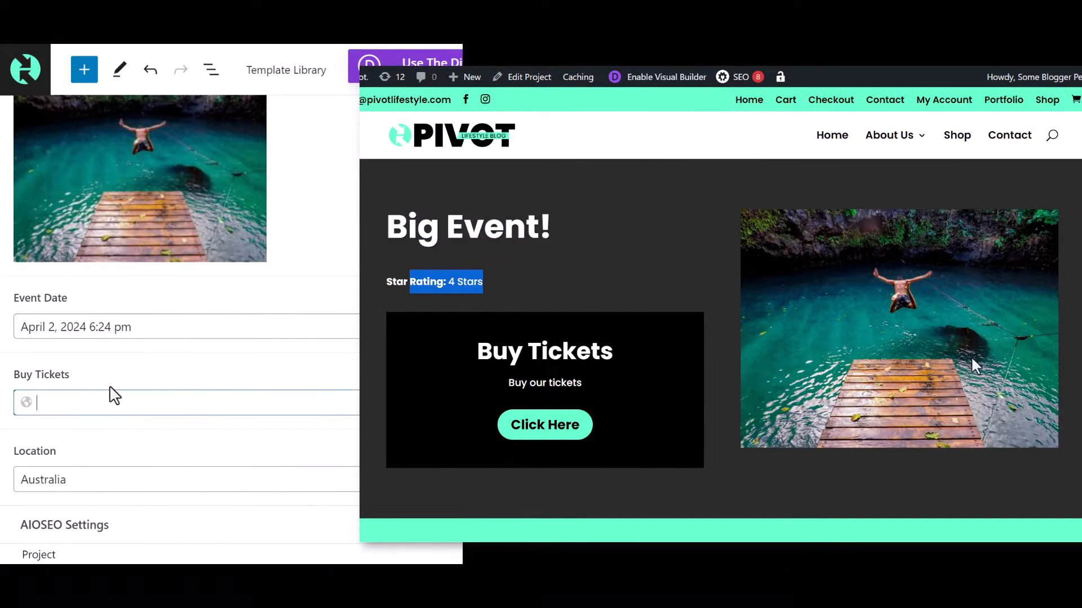
type("https://www")
type(".thewebsite.com/ticket")
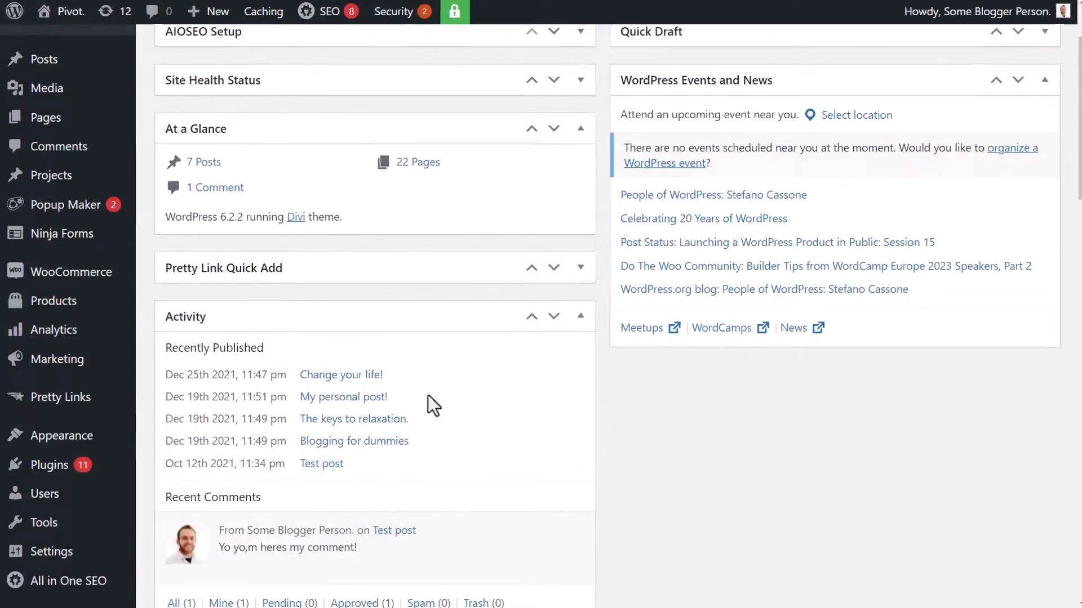
Step: Find the Advanced Custom Fields (ACF) plugin by searching for "acf", then install and activate it
mouse_move(67, 468)
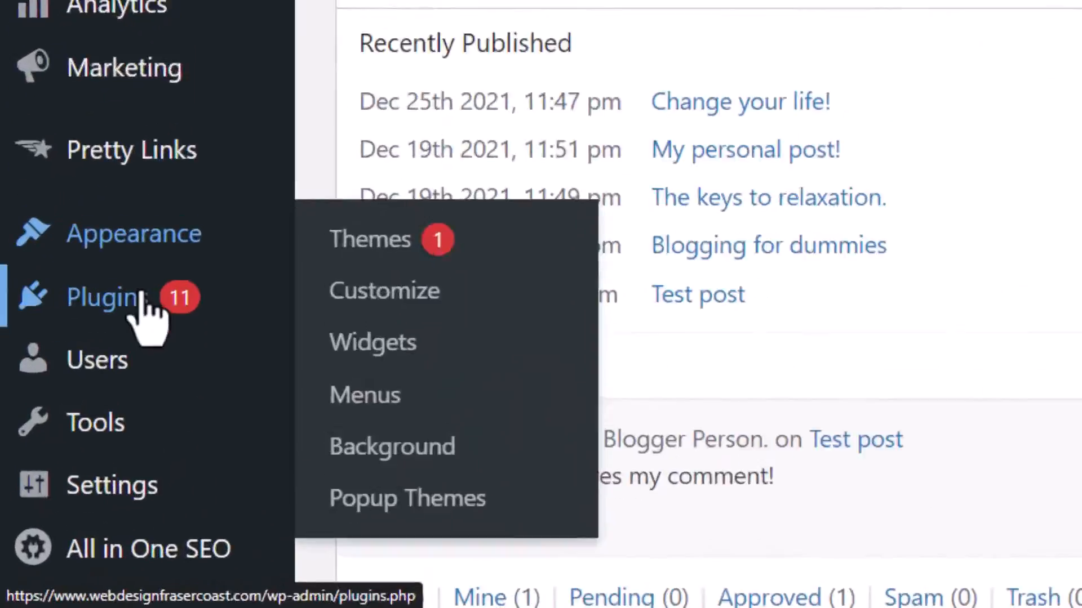
left_click(182, 498)
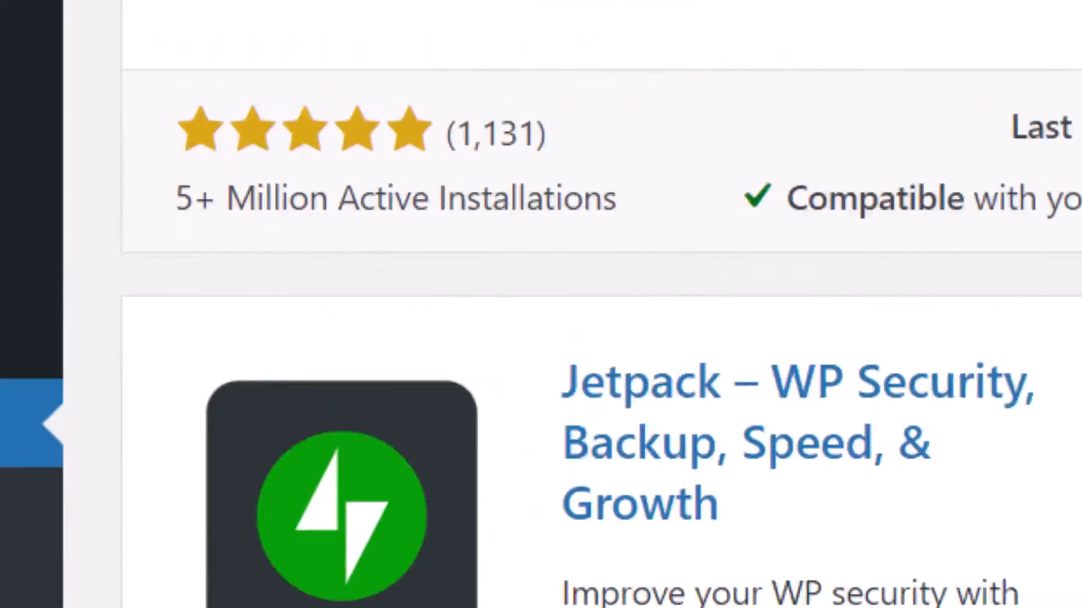
left_click(411, 97)
type("acf")
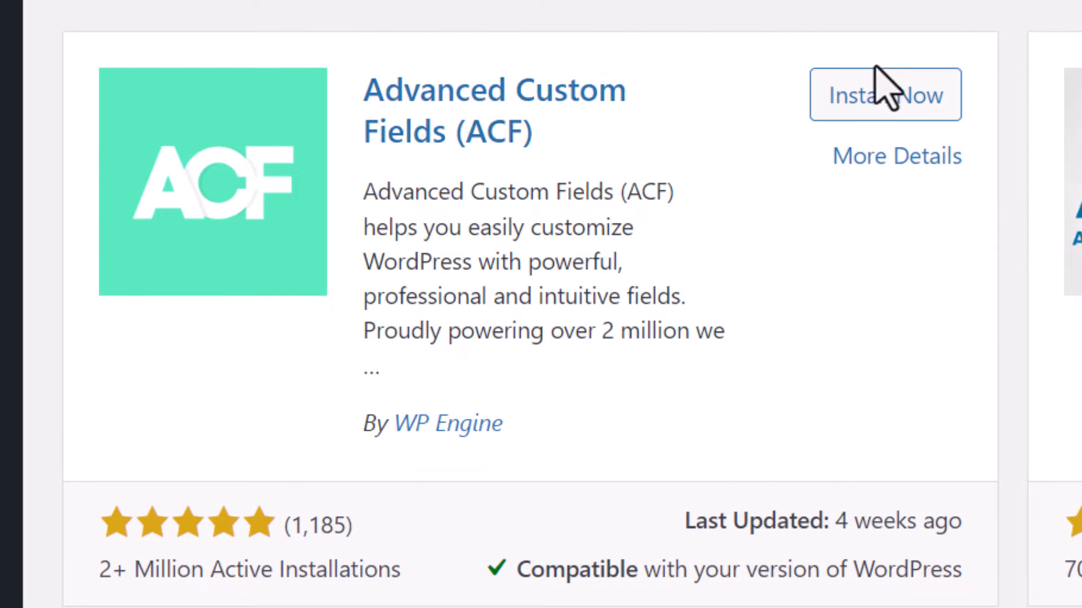
left_click(877, 100)
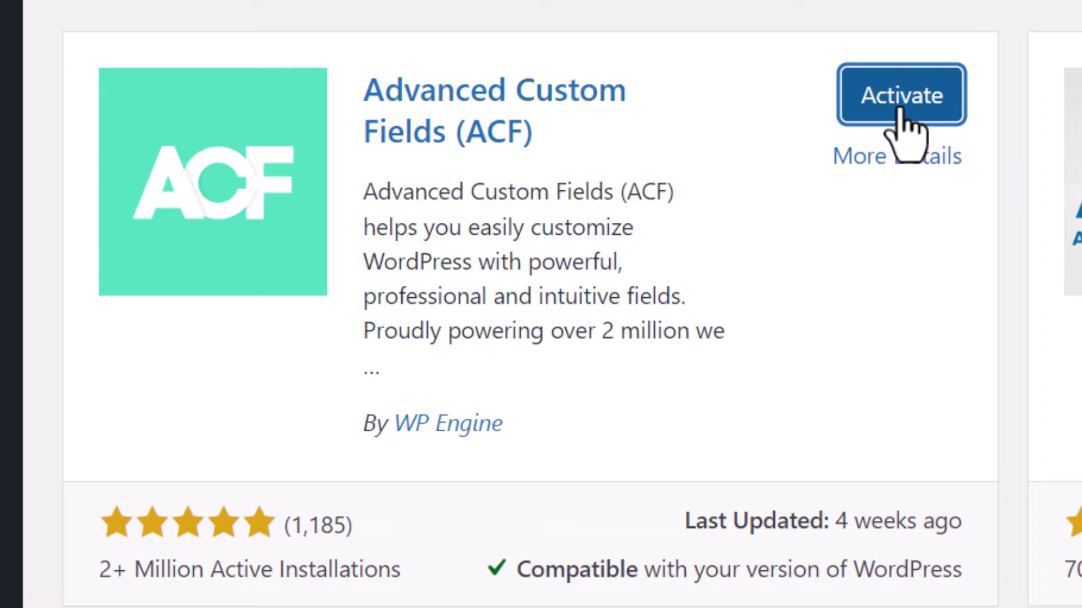
left_click(901, 110)
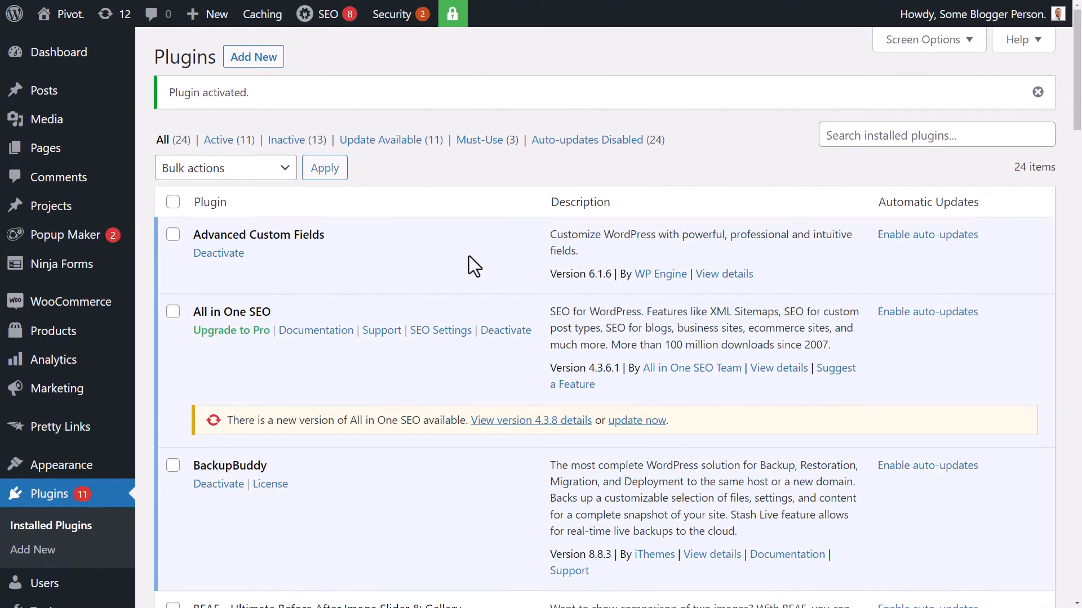
Step: Start a new ACF post type and examine its label, key, taxonomy, visibility and advanced configuration options
scroll(79, 270, "down", 4)
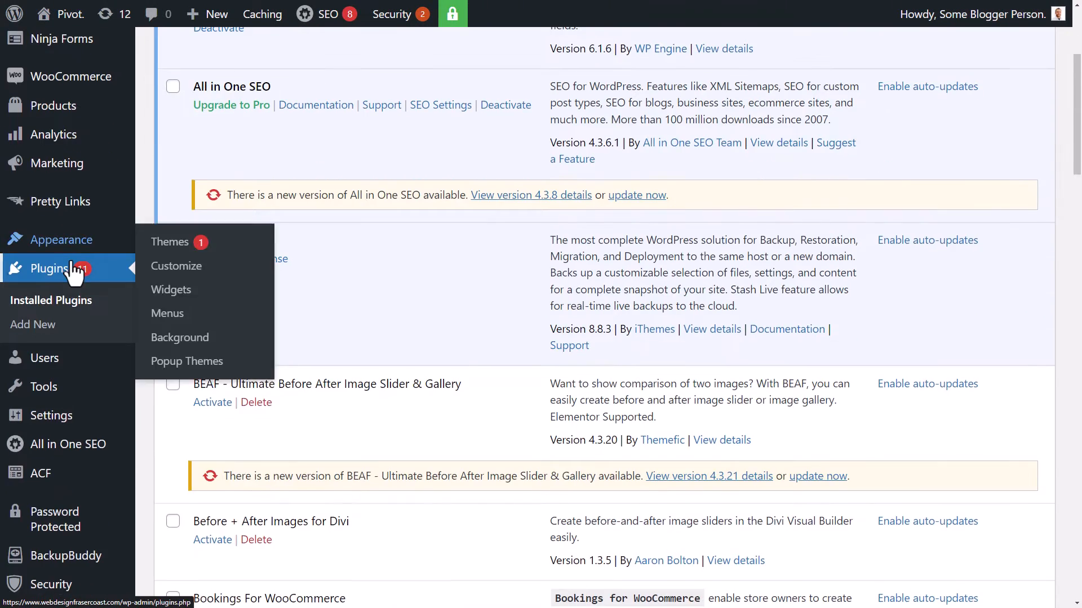
mouse_move(56, 471)
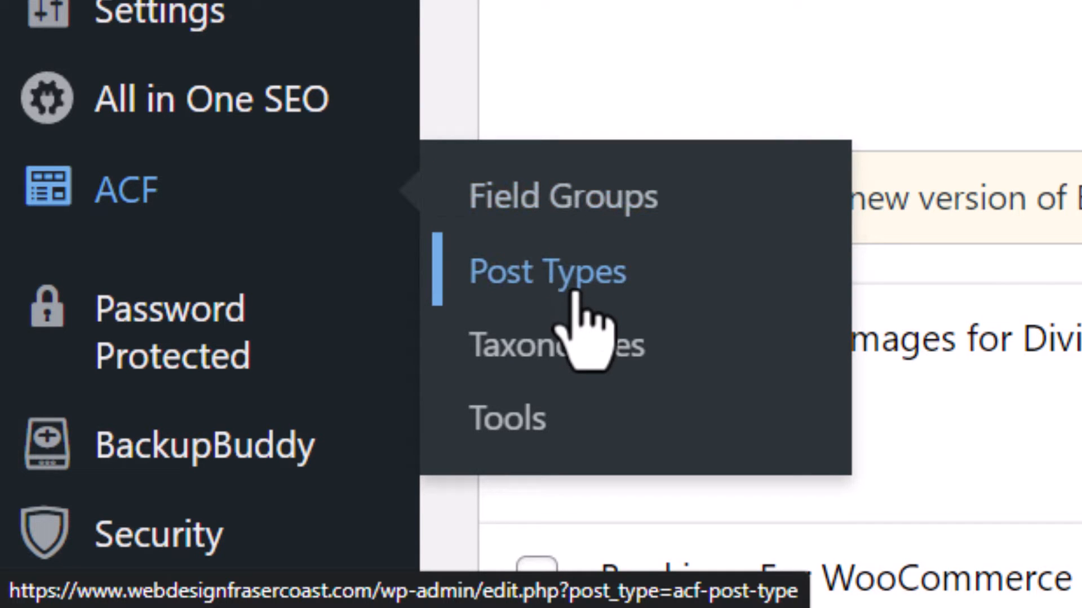
left_click(575, 269)
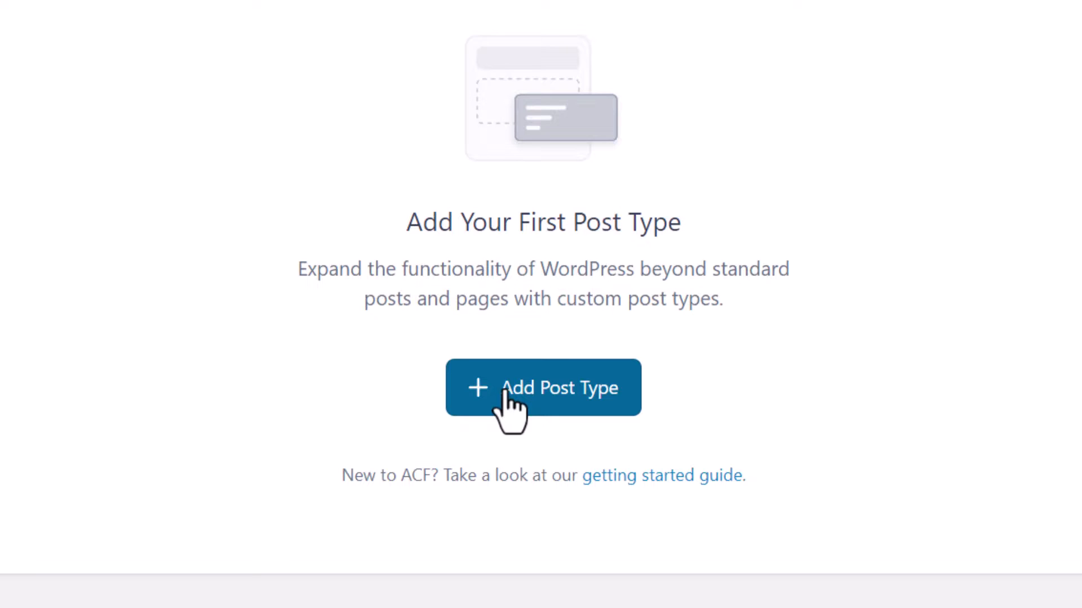
left_click(509, 400)
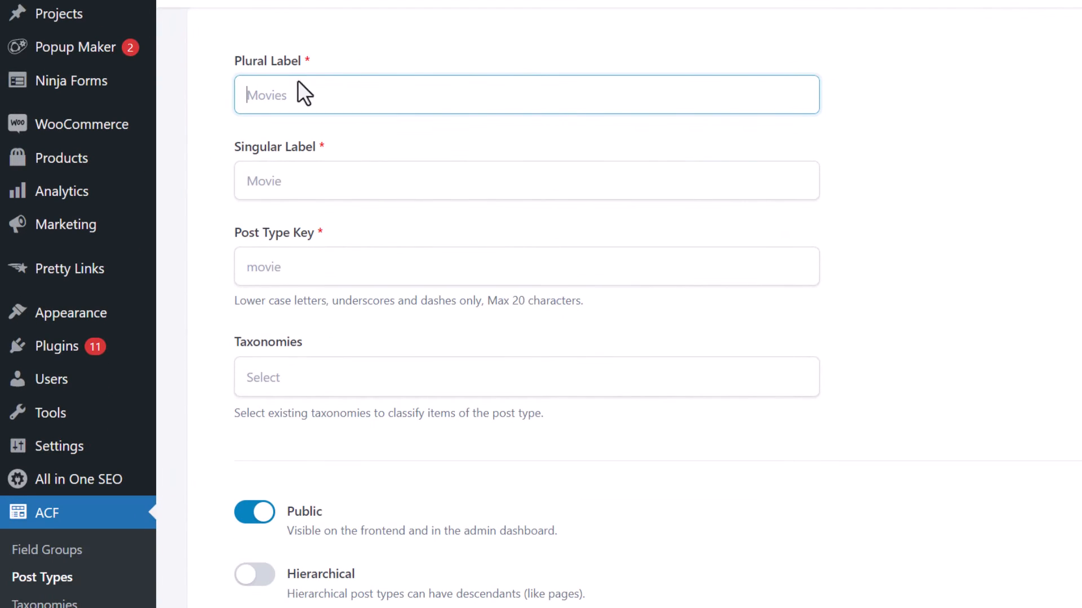
scroll(318, 168, "down", 3)
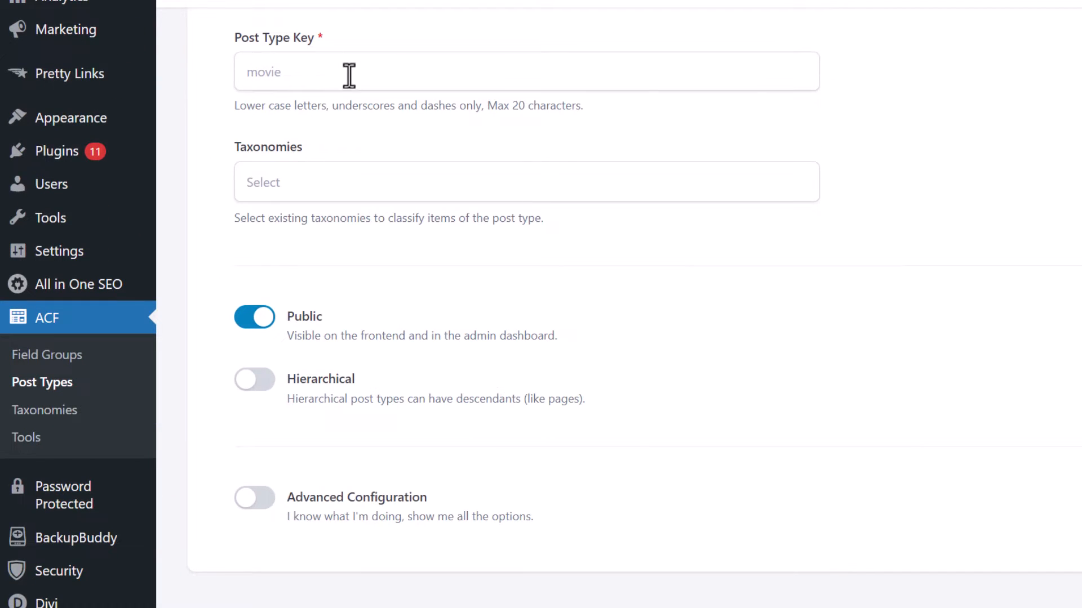
left_click(349, 75)
scroll(355, 193, "down", 2)
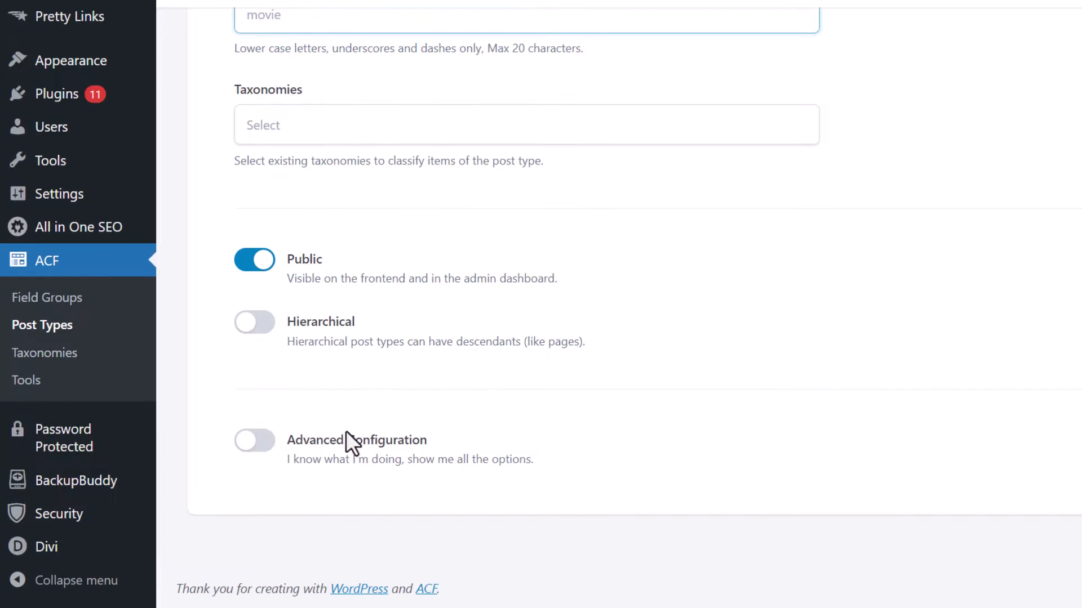
scroll(338, 302, "up", 4)
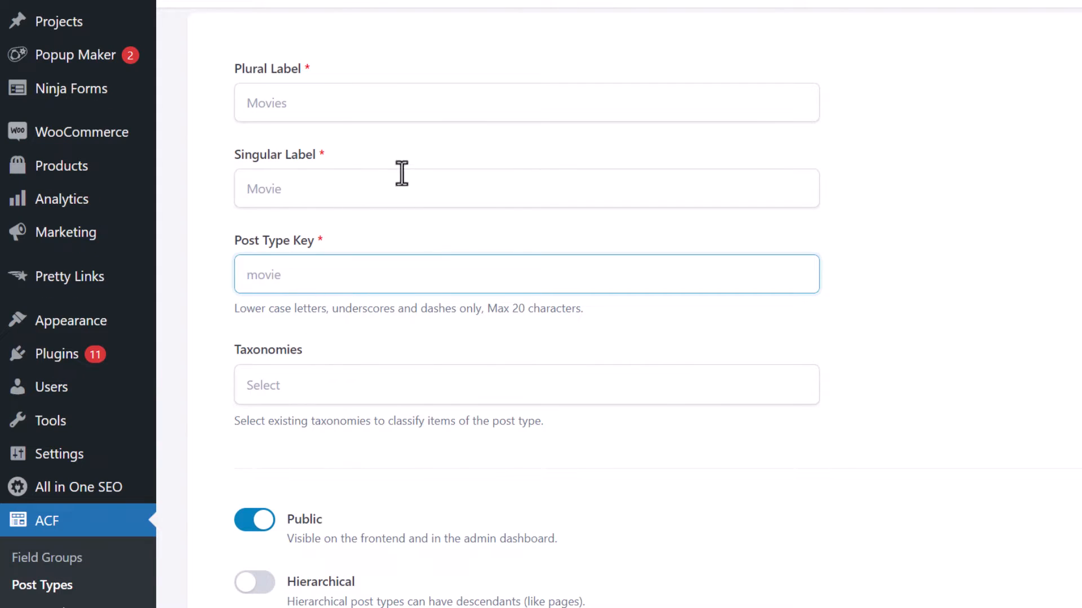
scroll(400, 169, "down", 4)
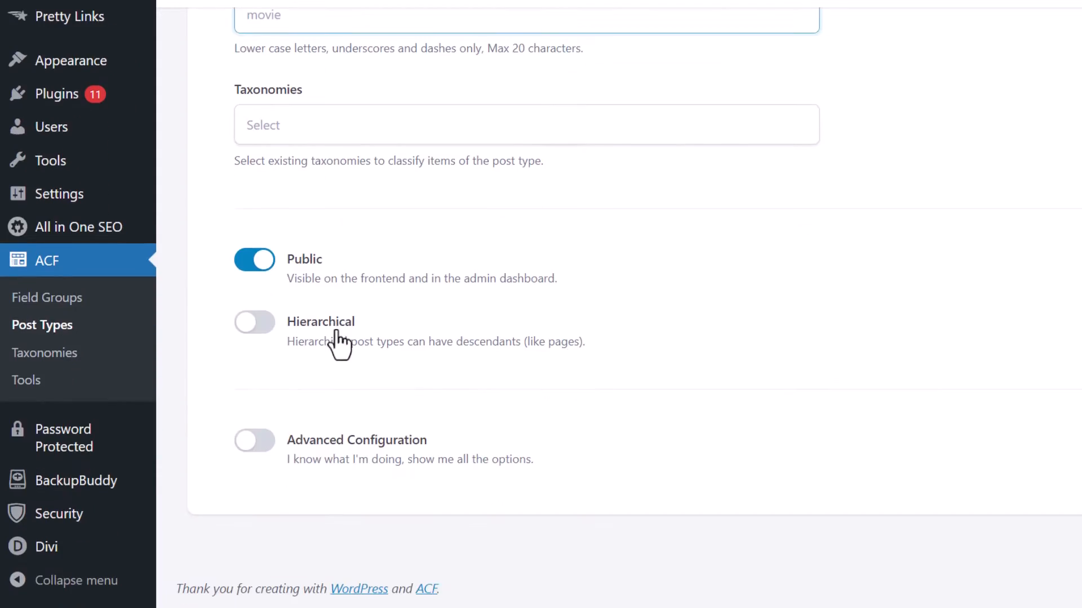
left_click(254, 445)
scroll(423, 309, "down", 7)
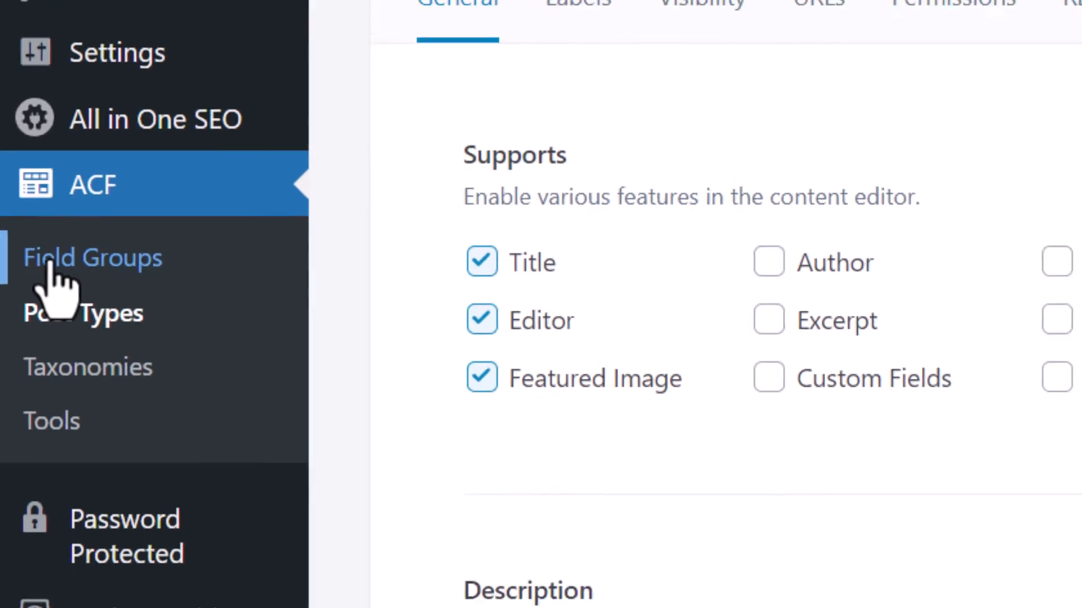
Step: Create a new ACF field group titled Event
left_click(53, 264)
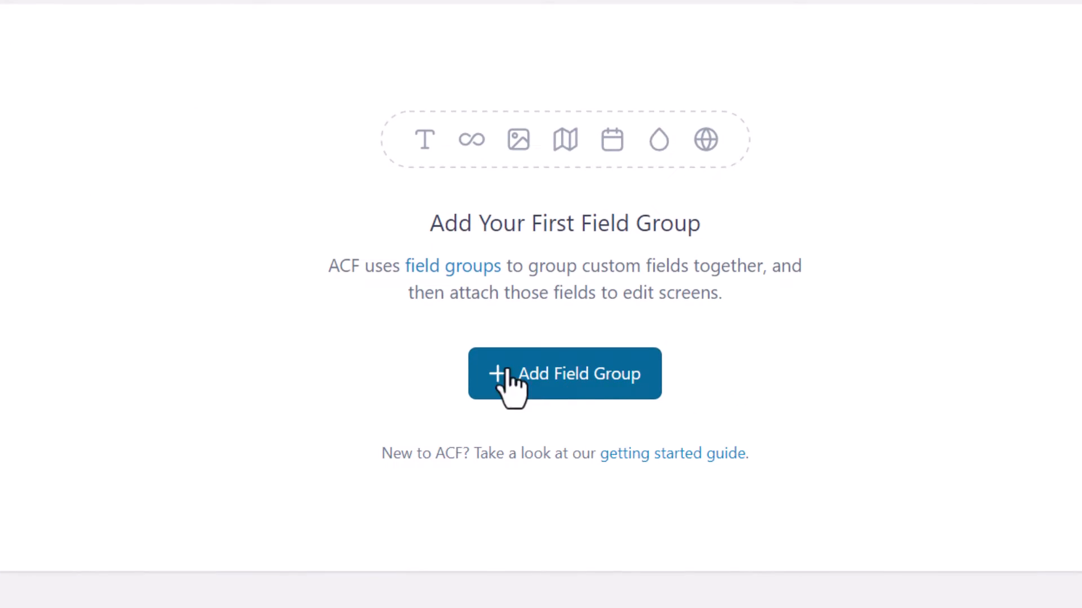
left_click(616, 393)
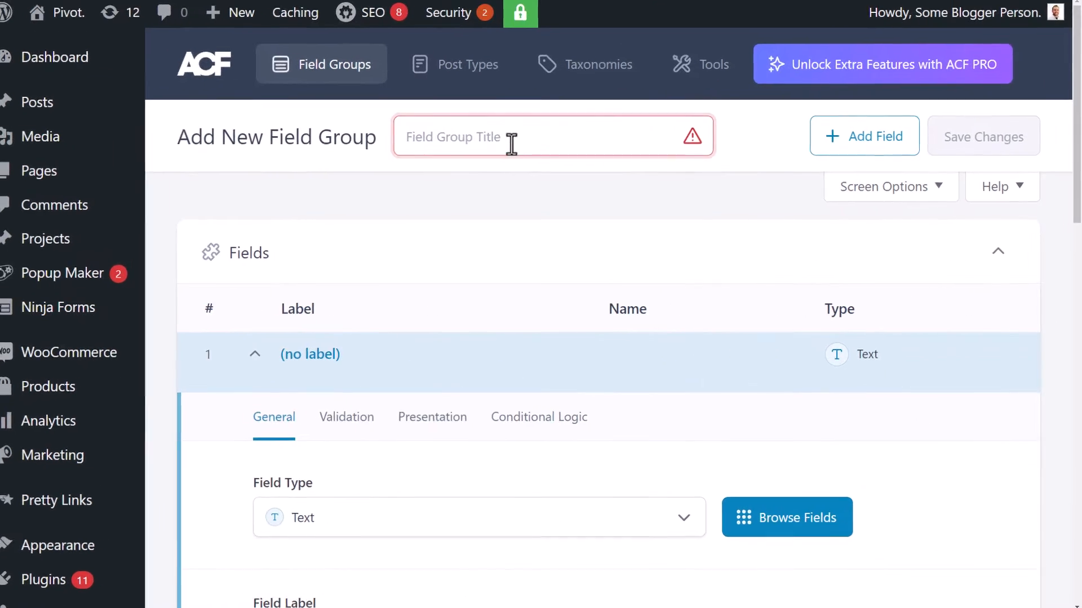
type("Event")
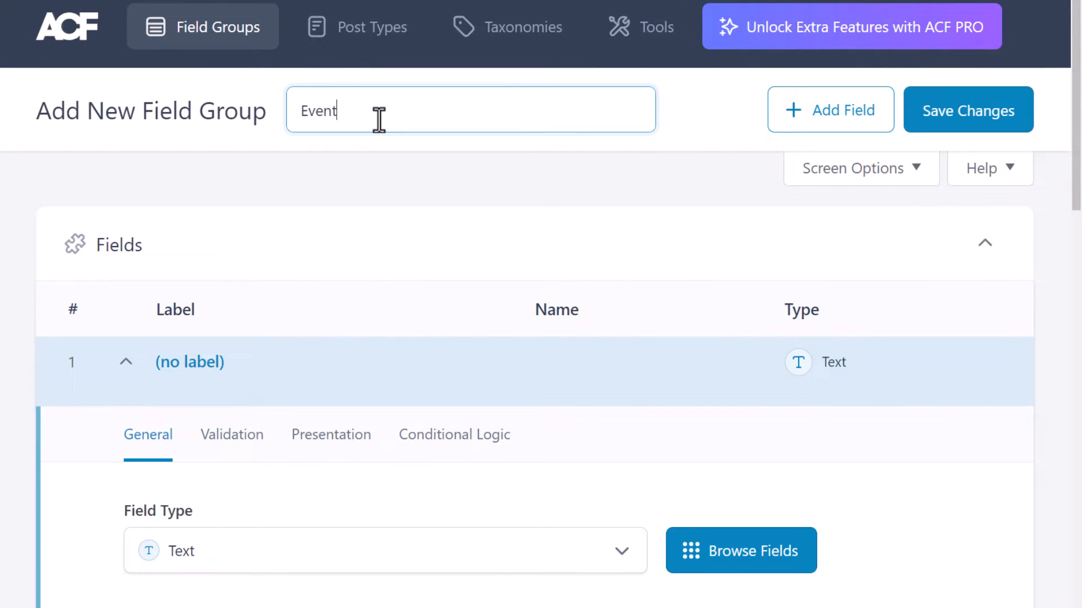
scroll(443, 264, "down", 2)
scroll(443, 264, "up", 2)
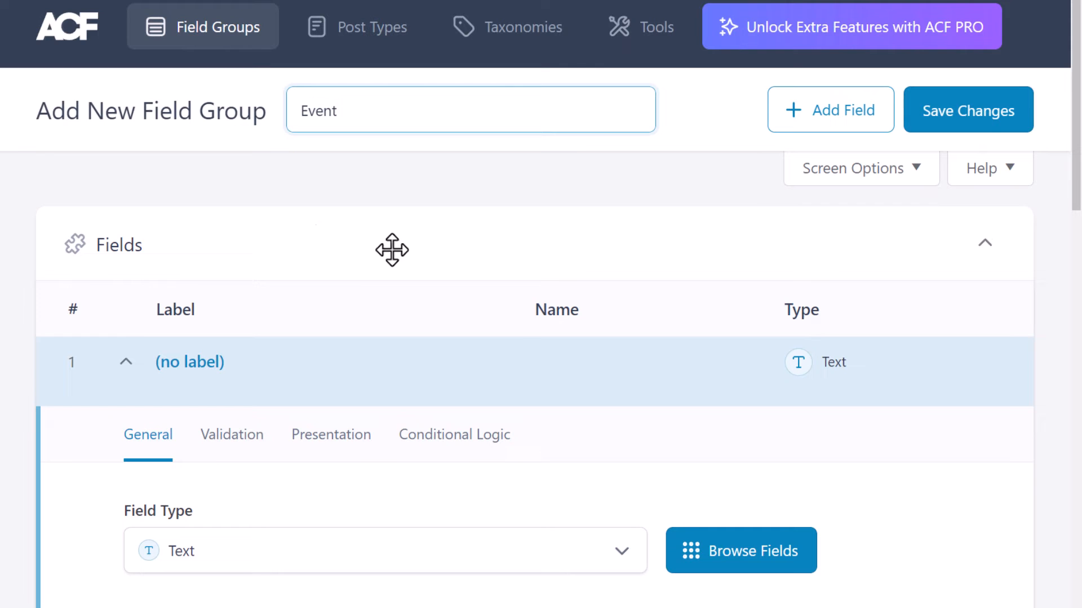
Step: Expand the group's first field and examine the available field types, keeping Text
left_click(125, 363)
left_click(125, 364)
scroll(191, 229, "down", 4)
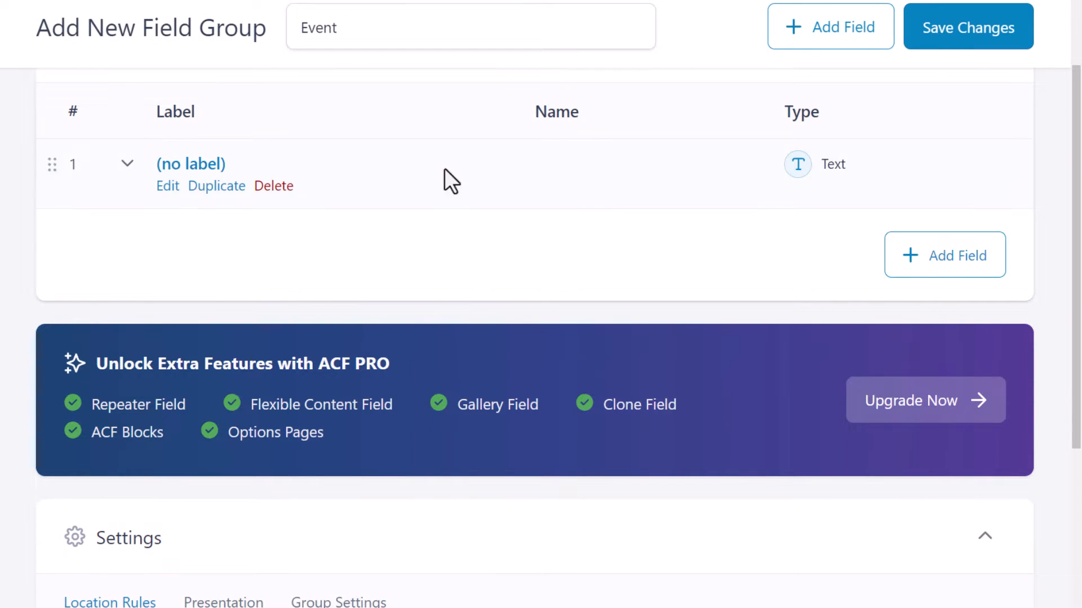
left_click(127, 163)
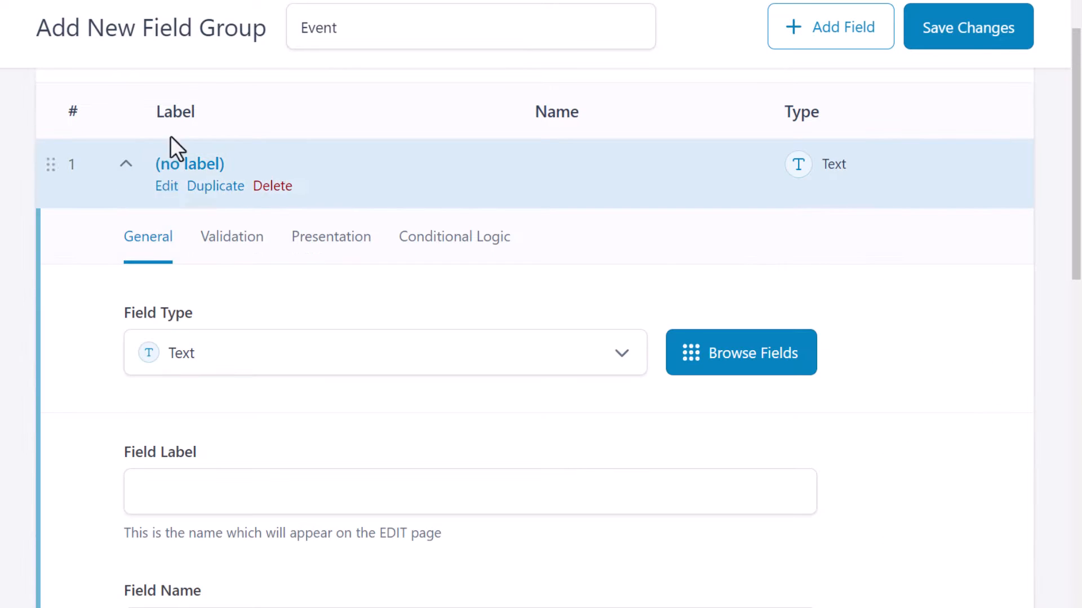
left_click(220, 366)
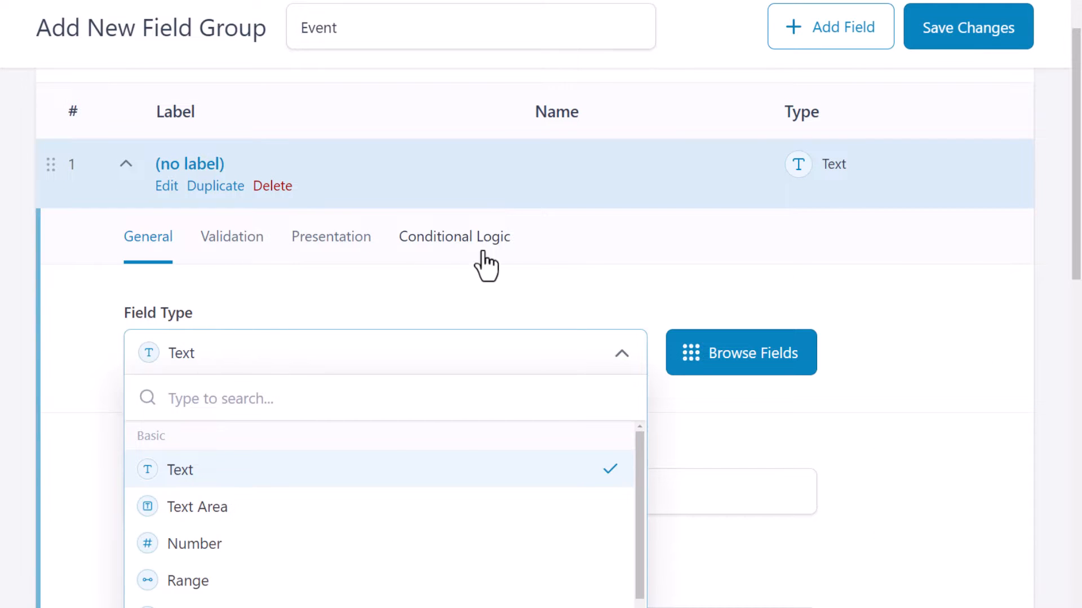
scroll(795, 259, "down", 5)
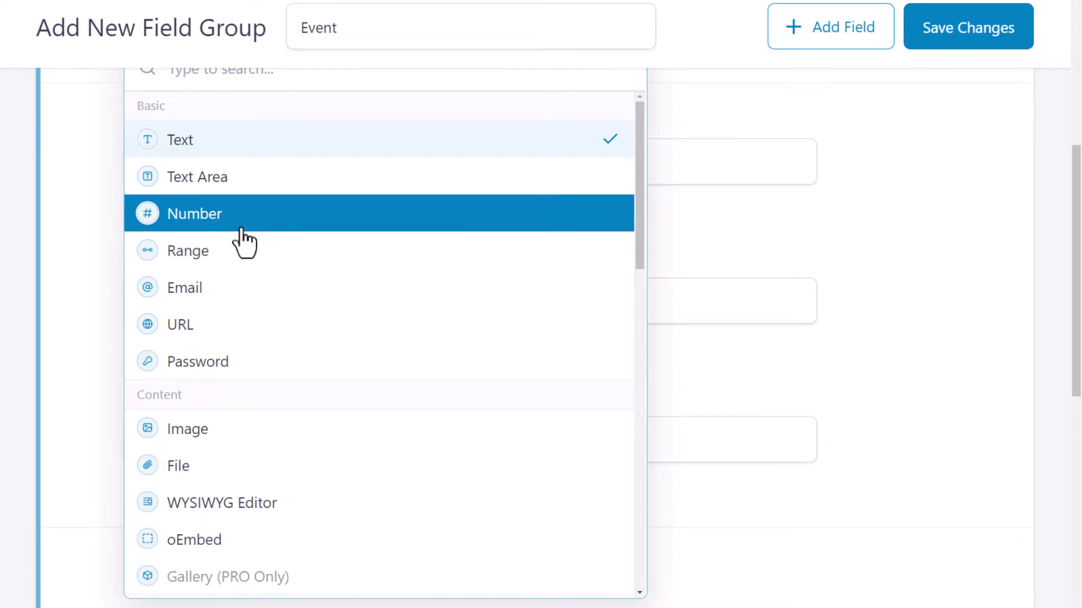
left_click(867, 236)
left_click(246, 297)
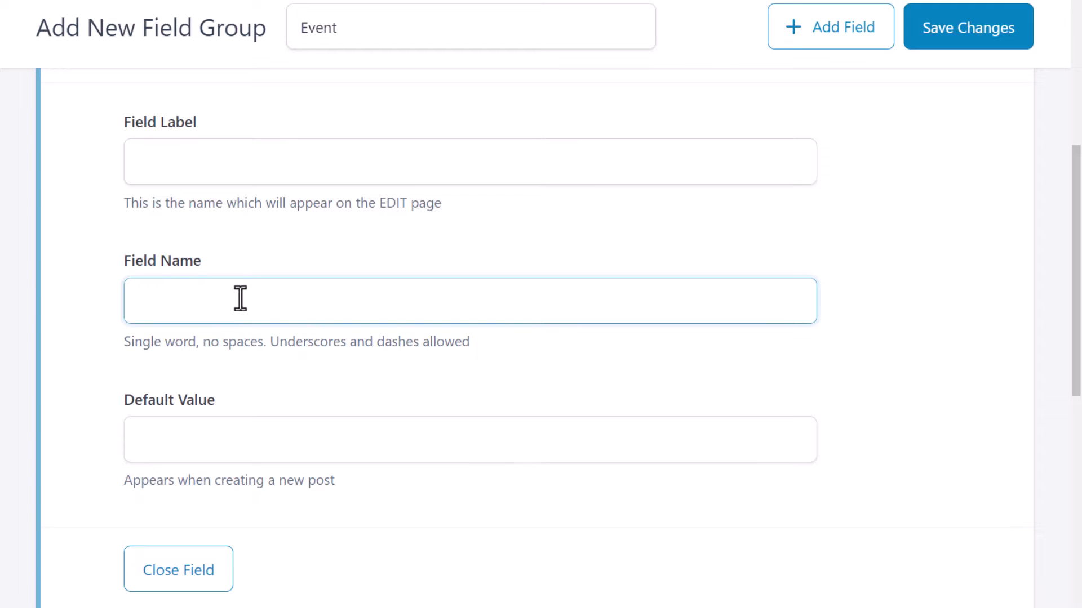
Step: Set the first field's label to Event Name and its field name to event_name, leaving the default value empty
left_click(261, 169)
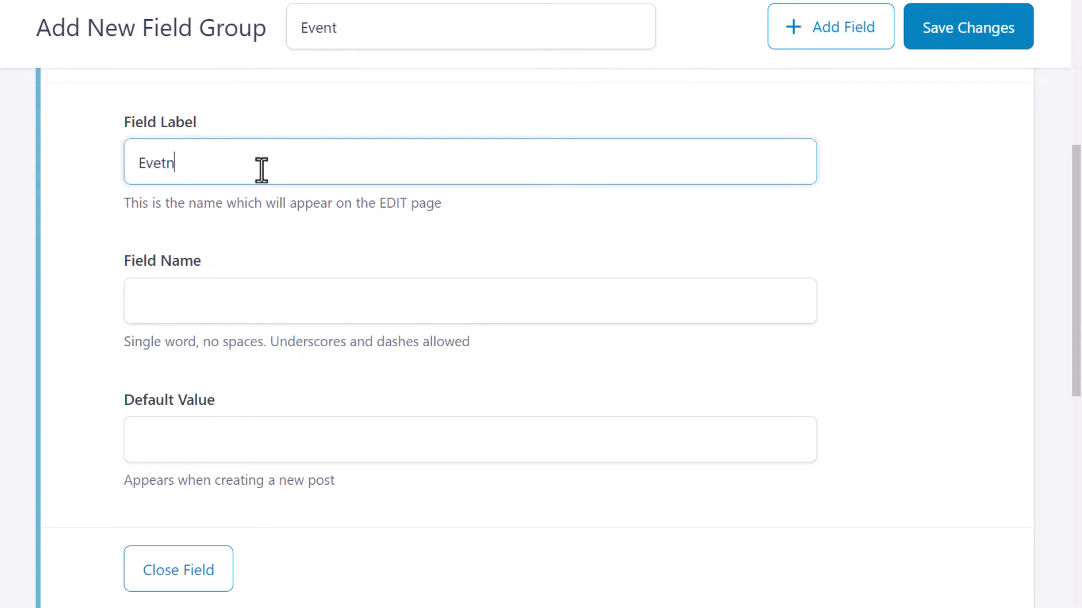
type("Evetn Nam")
type("e")
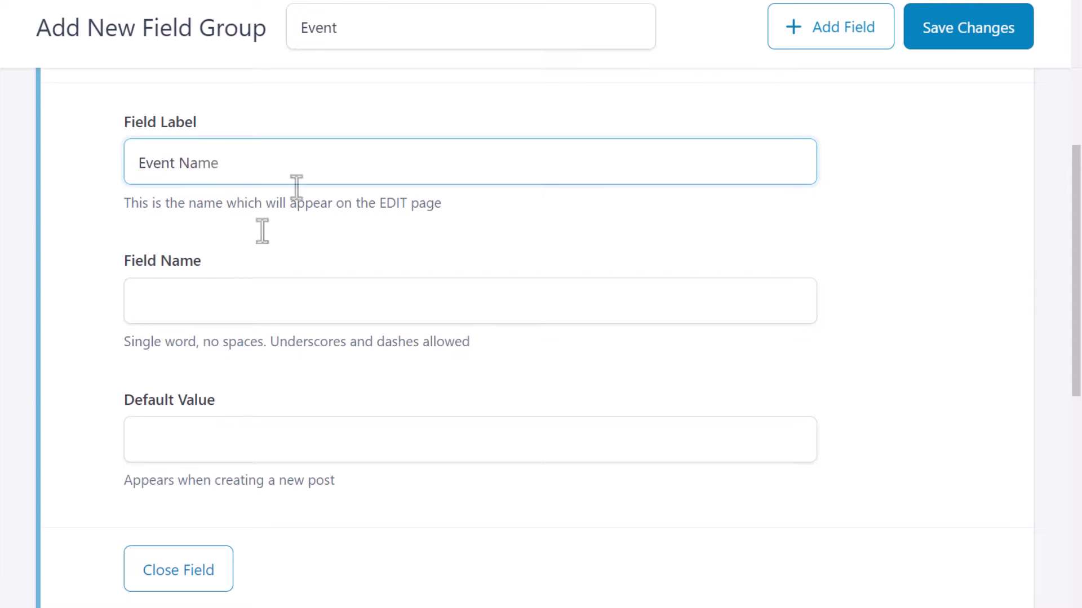
left_click(266, 315)
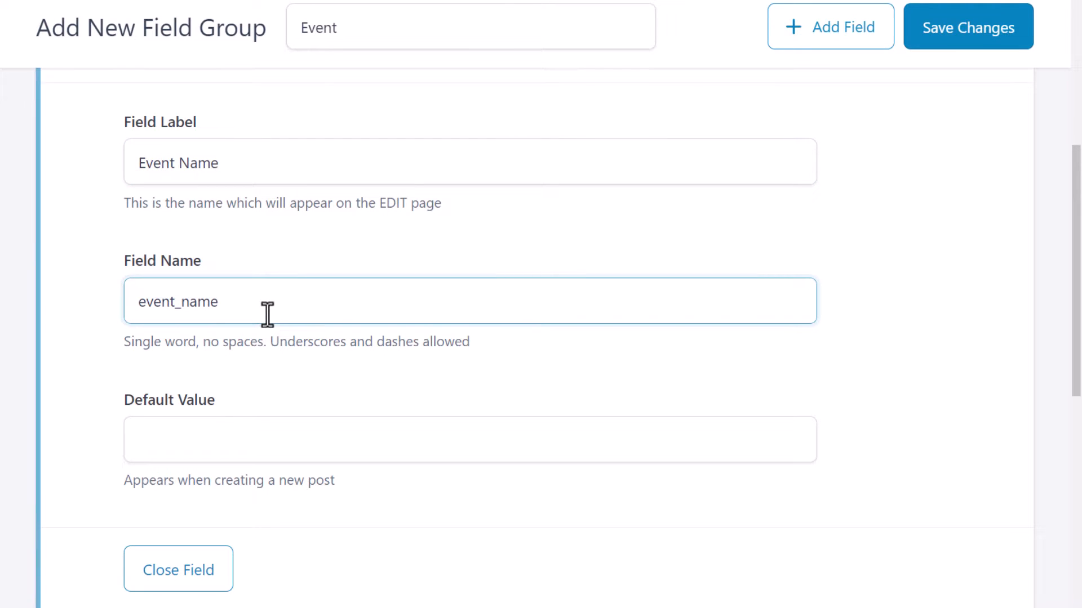
left_click(219, 429)
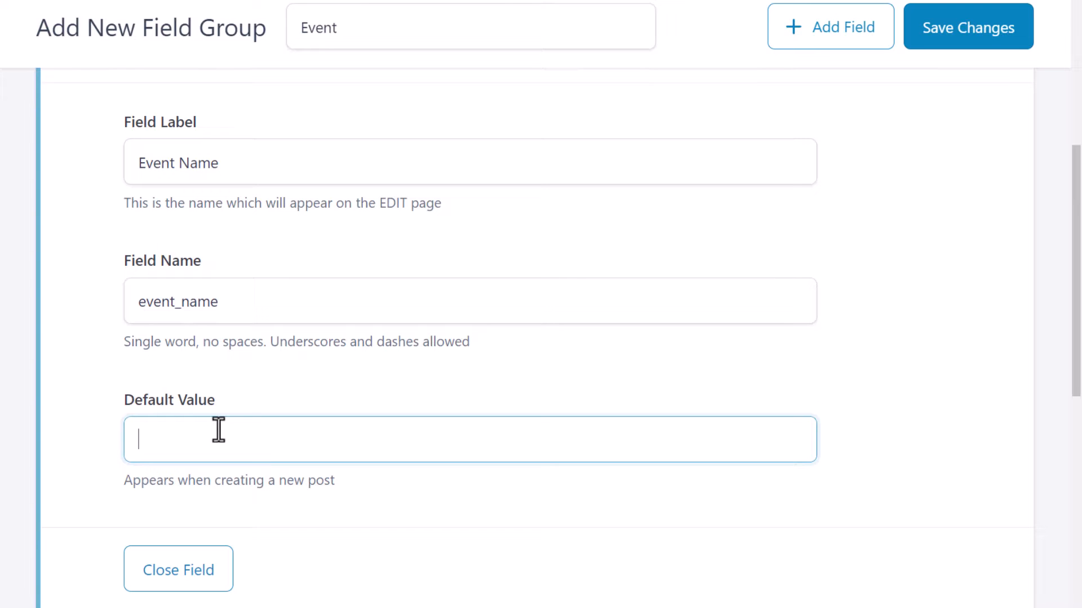
scroll(220, 430, "down", 3)
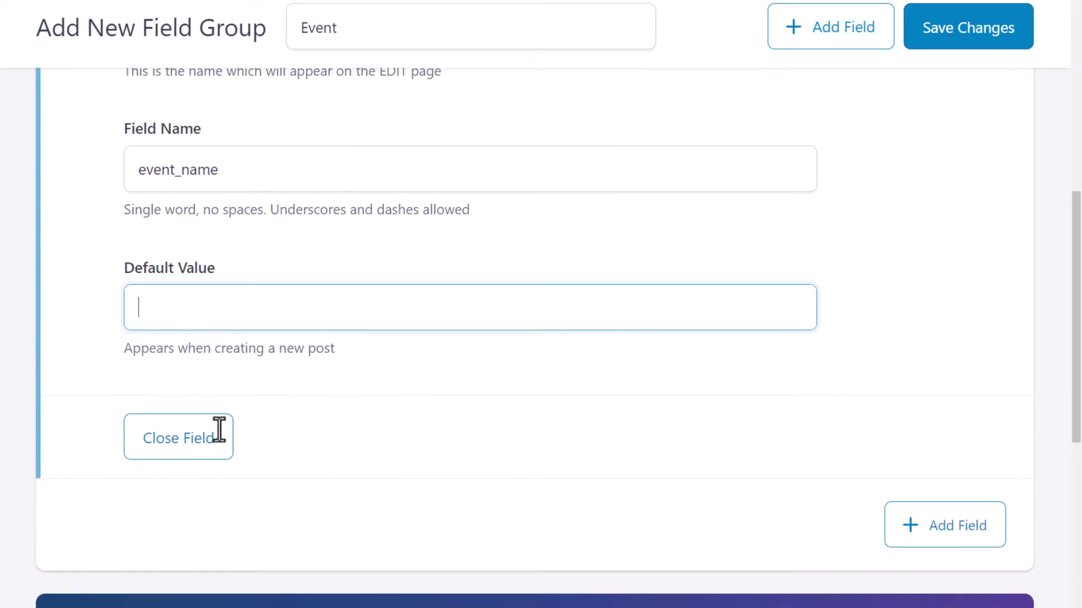
scroll(584, 458, "up", 2)
scroll(198, 144, "up", 5)
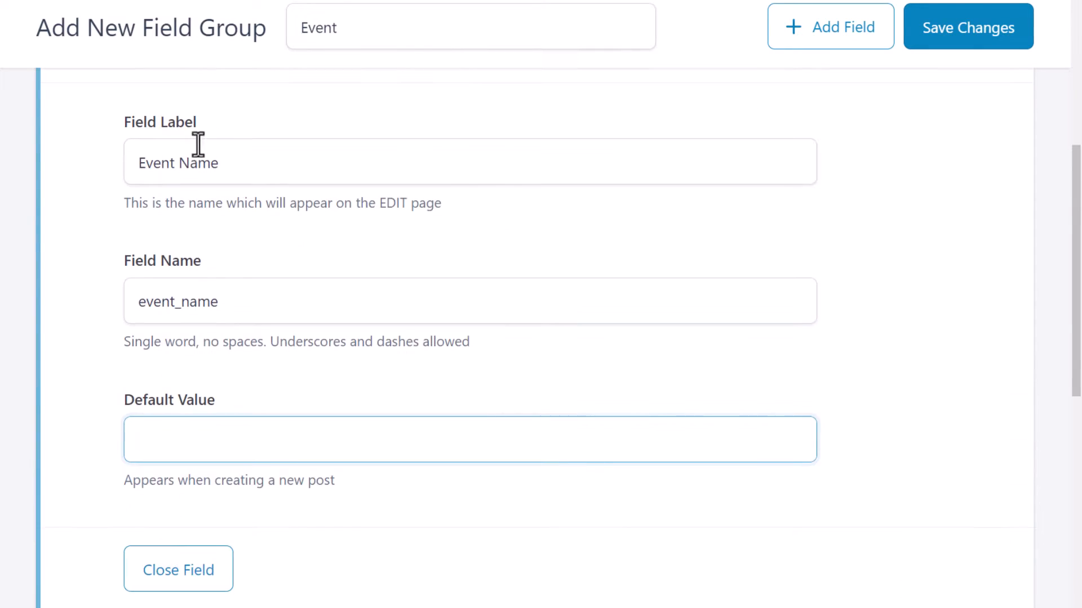
scroll(162, 116, "up", 1)
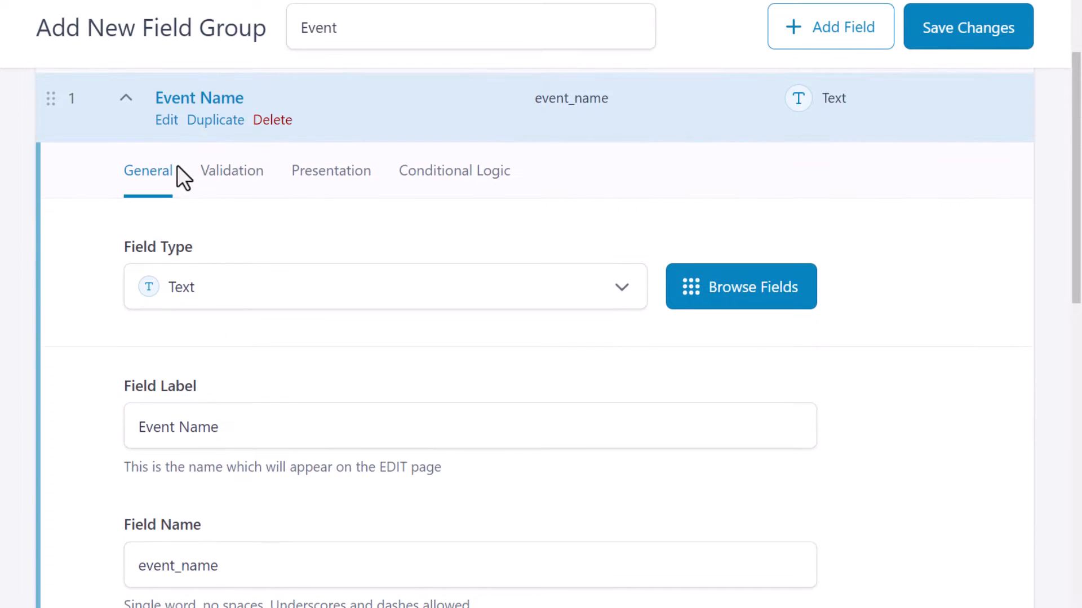
Step: Try a character limit of 255 and the Required option in the Event Name field's validation settings, and clear both again
left_click(237, 178)
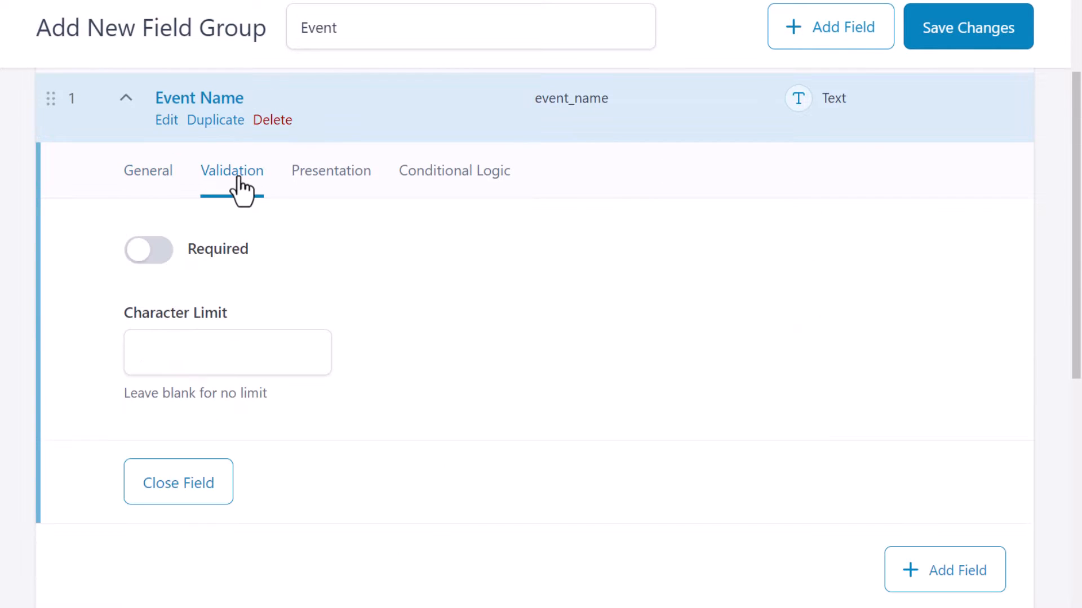
left_click(172, 343)
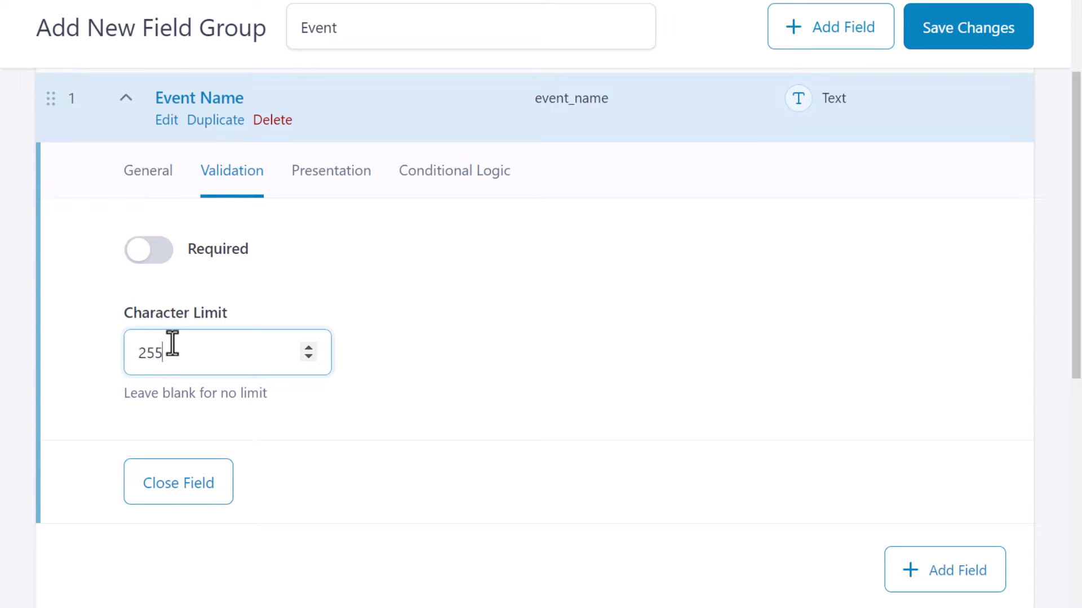
left_click(157, 260)
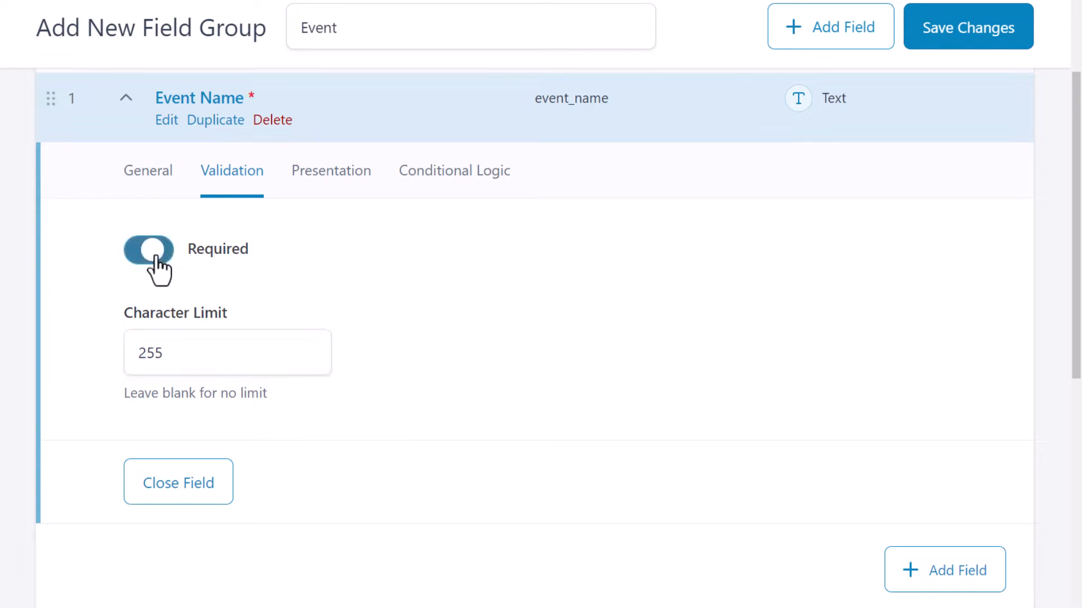
left_click(157, 260)
left_click_drag(169, 353, 84, 357)
key("BackSpace")
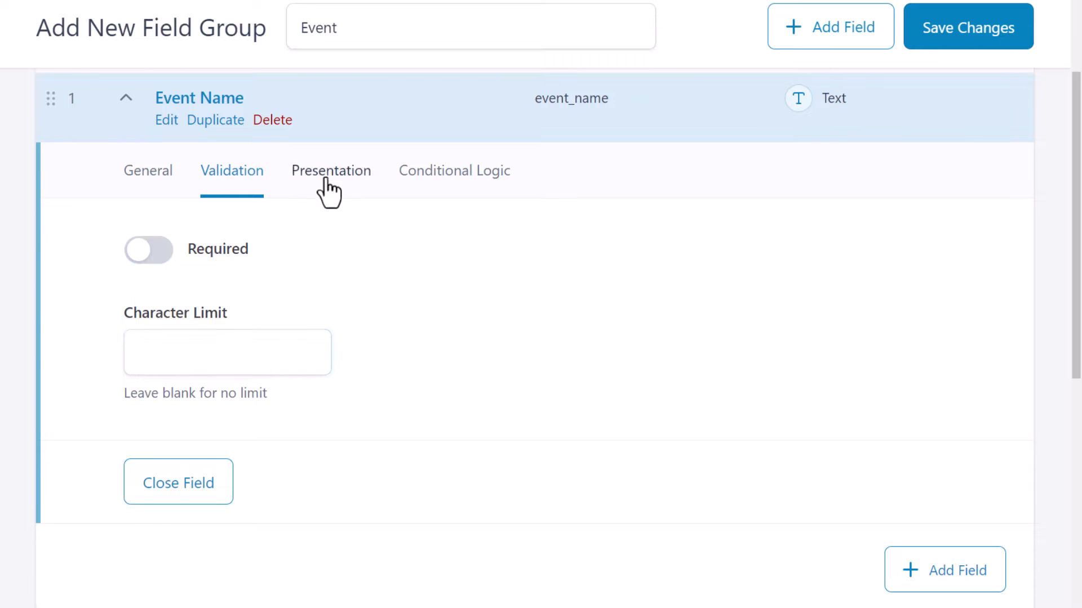
Step: Set the Event Name field's instructions to "Give your event a name" and its placeholder text to "Event name goes here"
left_click(330, 186)
left_click(259, 273)
scroll(259, 273, "down", 4)
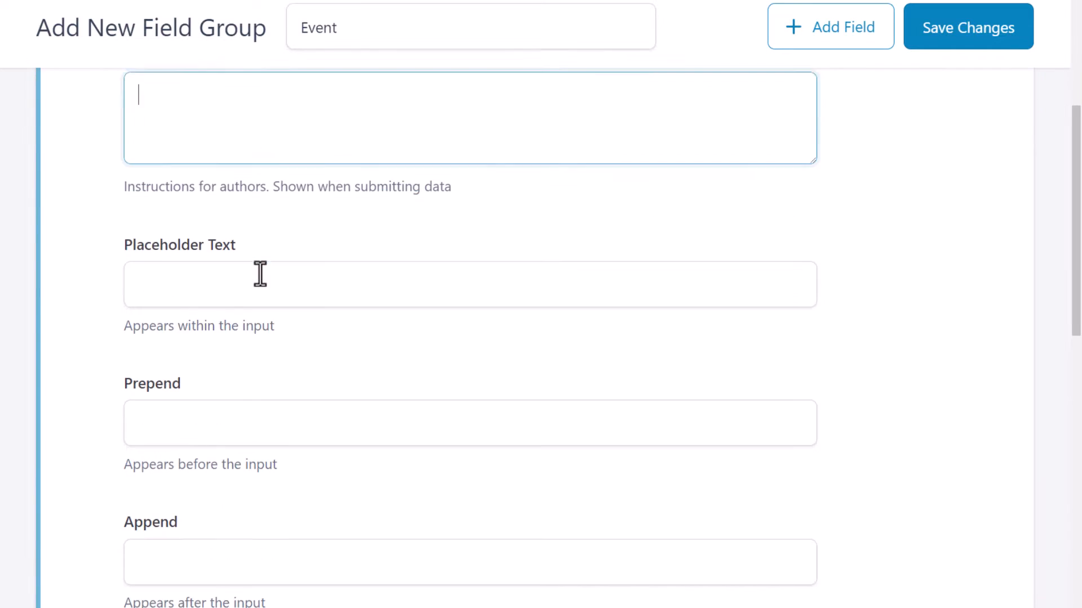
scroll(232, 490, "down", 4)
scroll(237, 366, "up", 5)
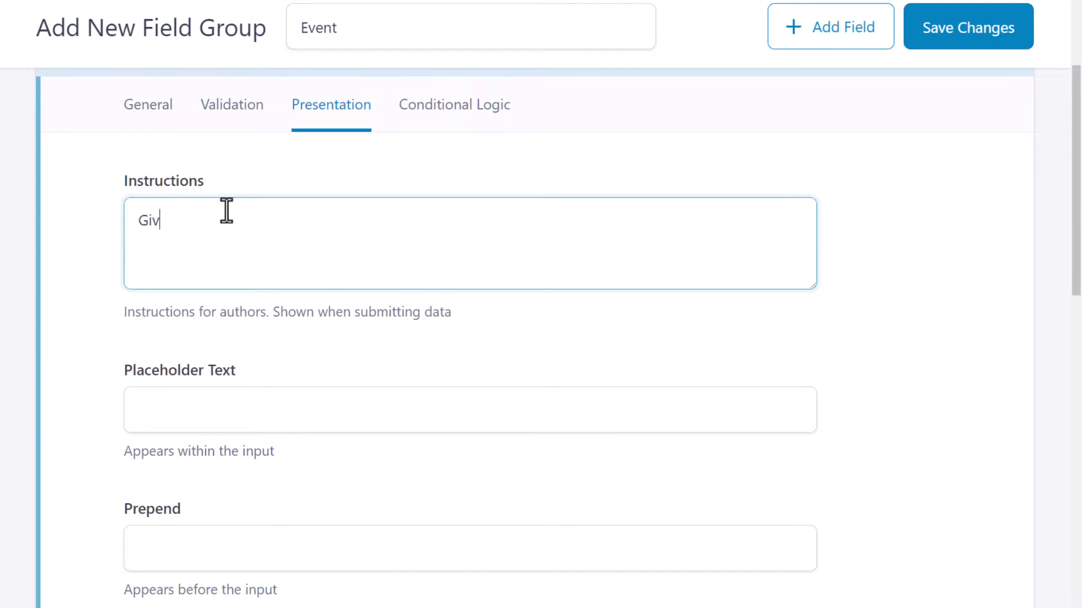
type("Giv eyour event a name")
left_click(177, 402)
type("Event name goes here")
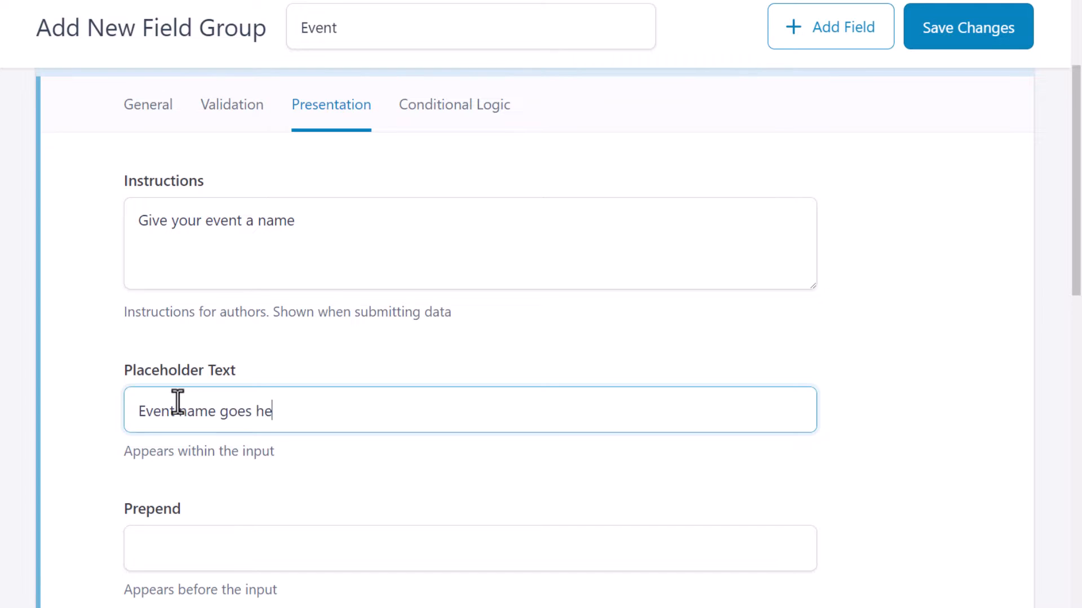
Step: Examine the Event Name field's prepend, append and wrapper attribute options, leaving them empty
scroll(322, 366, "down", 3)
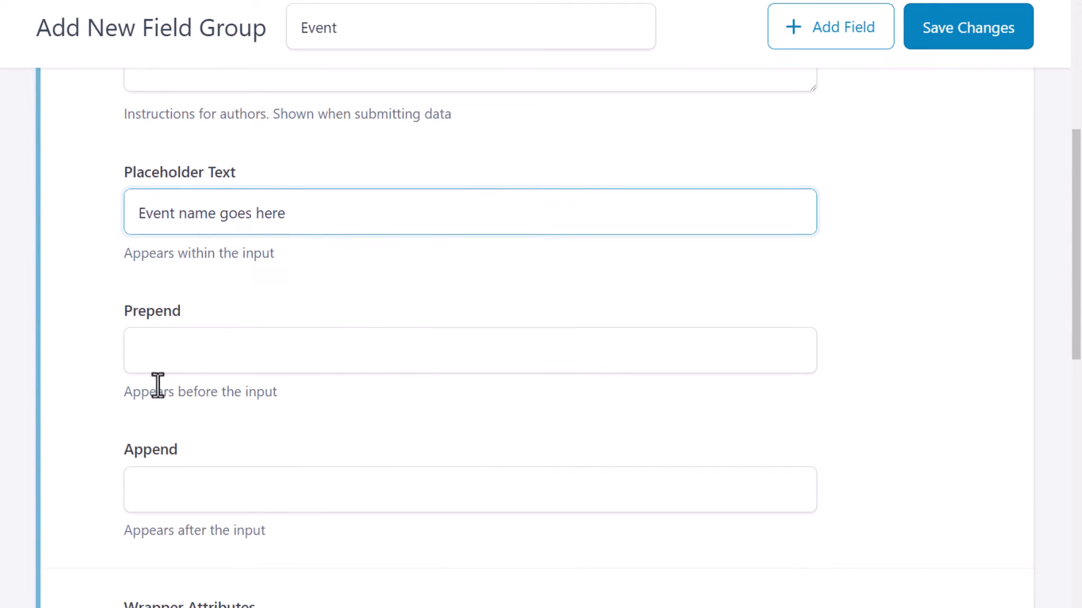
left_click(212, 359)
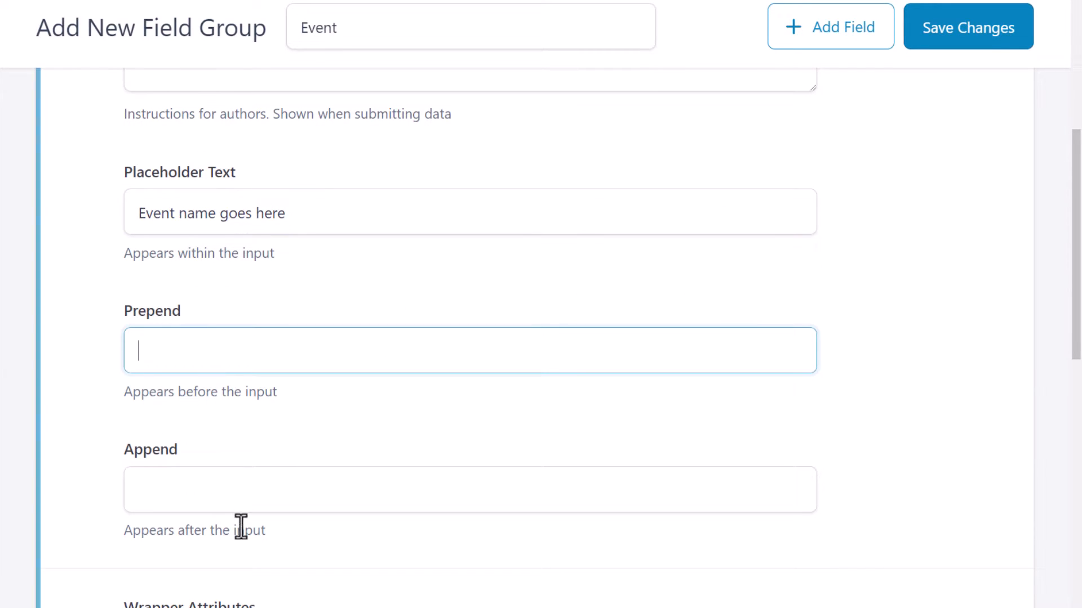
left_click(227, 487)
left_click(191, 367)
left_click(223, 490)
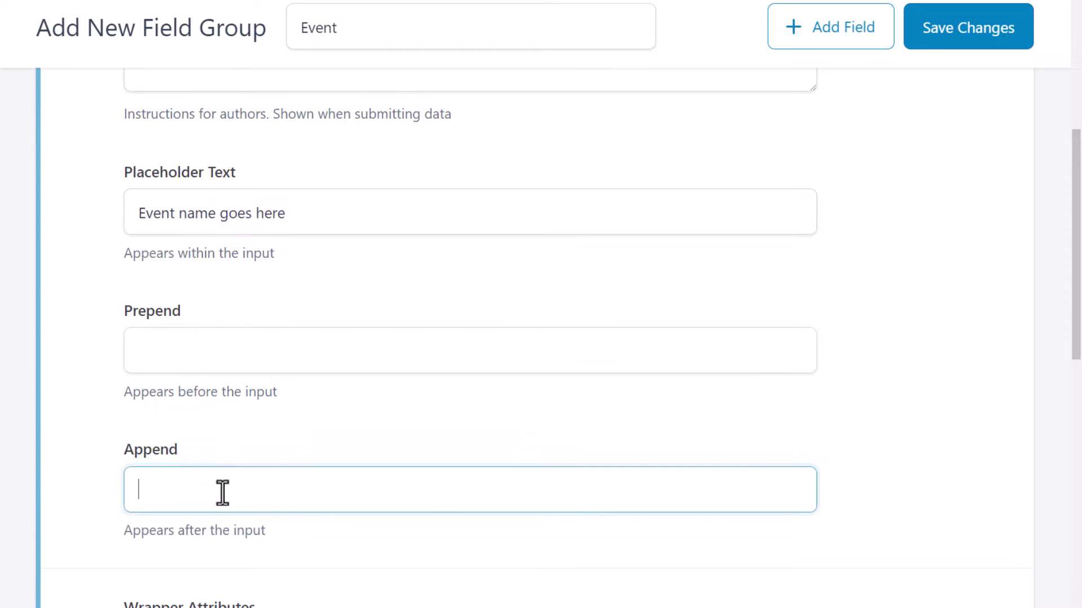
left_click(190, 363)
scroll(218, 471, "down", 2)
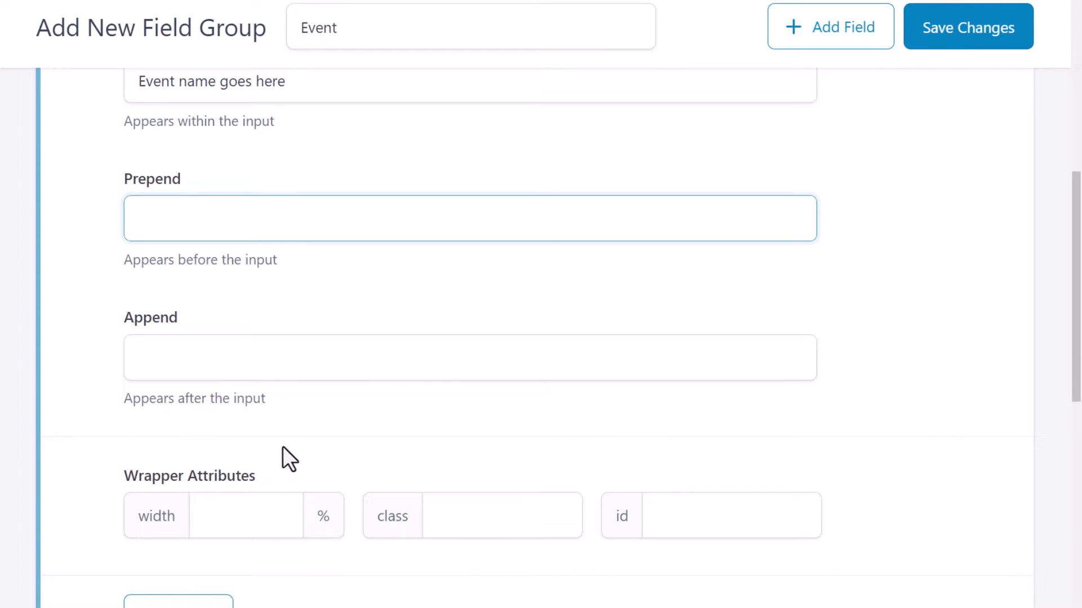
left_click(212, 515)
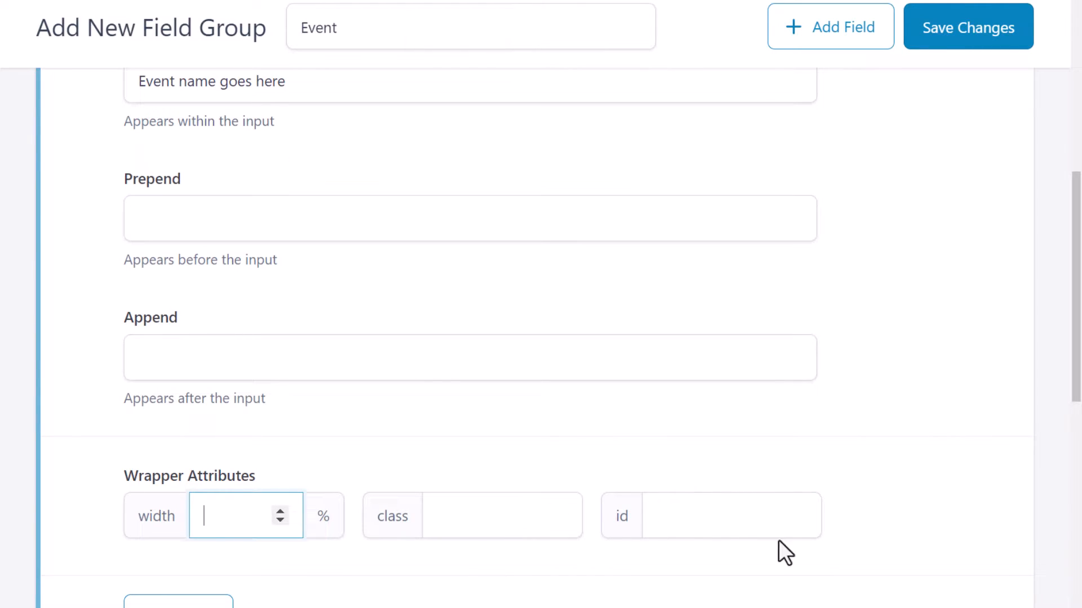
scroll(376, 458, "down", 3)
scroll(372, 458, "up", 9)
scroll(383, 445, "up", 4)
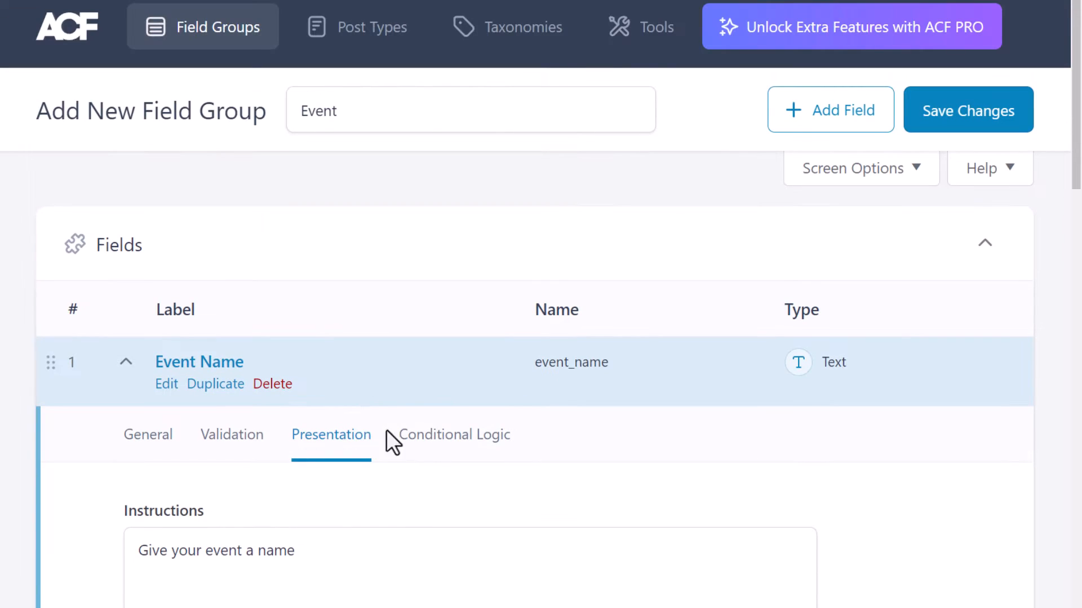
Step: Try conditional logic on the Event Name field, examine the available rule choices, and switch it off again
left_click(479, 445)
scroll(374, 374, "down", 3)
left_click(149, 316)
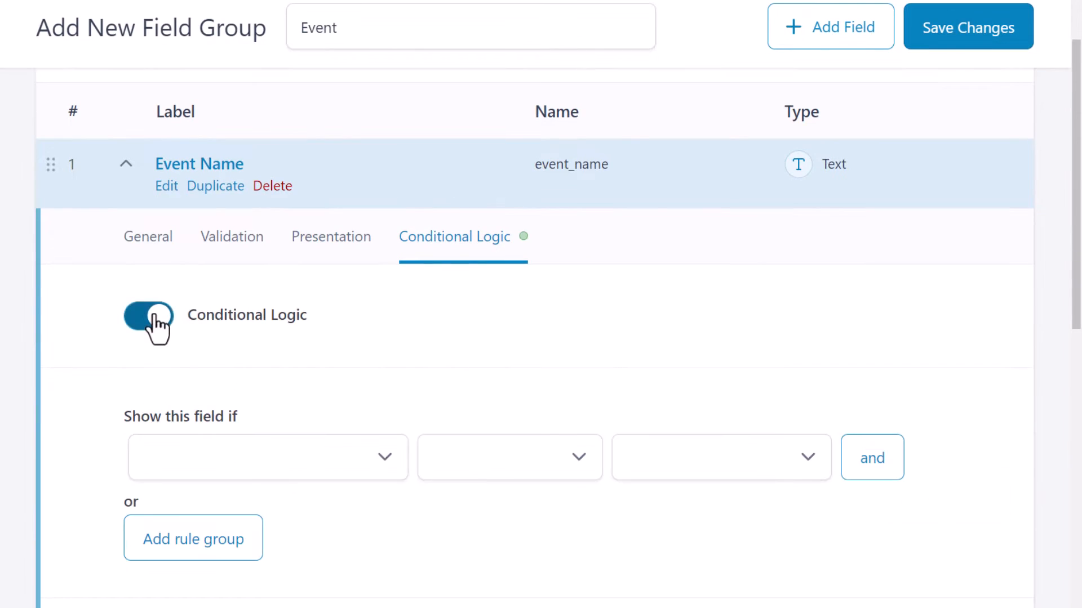
scroll(141, 344, "down", 3)
left_click(387, 265)
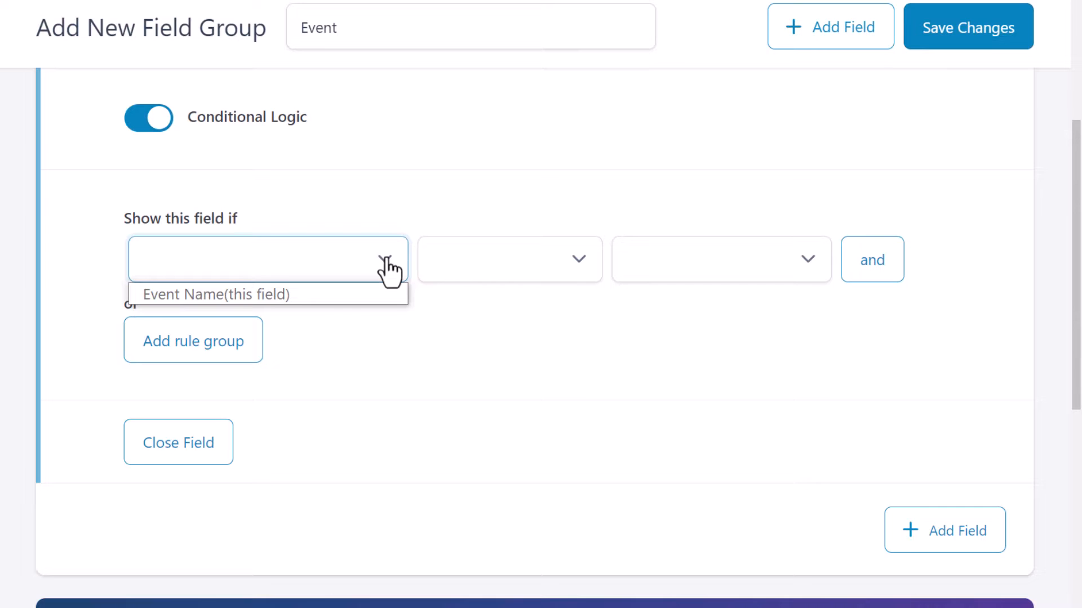
left_click(602, 262)
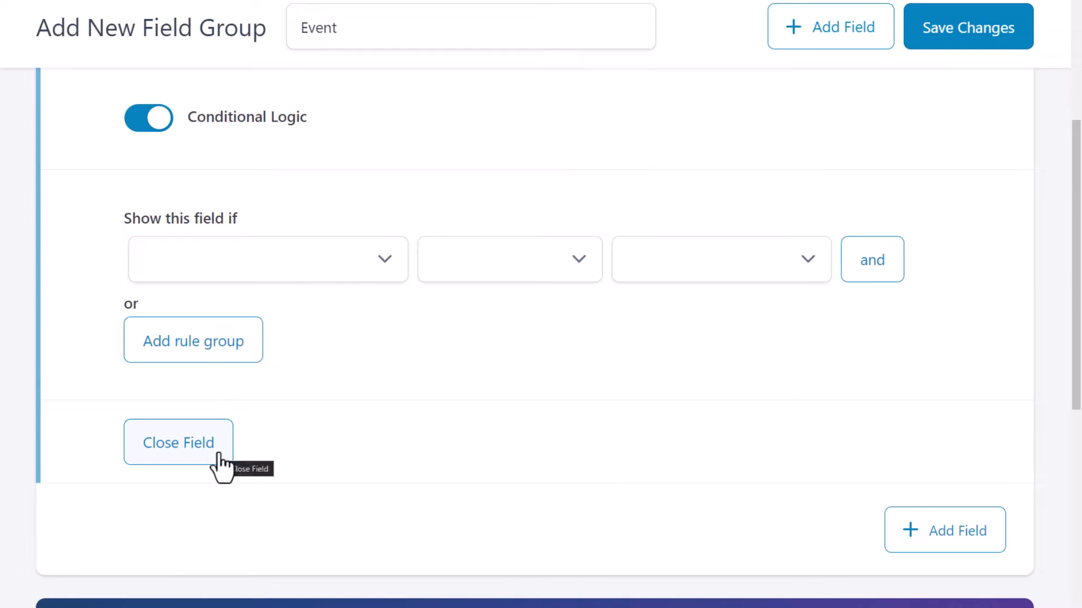
scroll(145, 519, "up", 7)
left_click(144, 513)
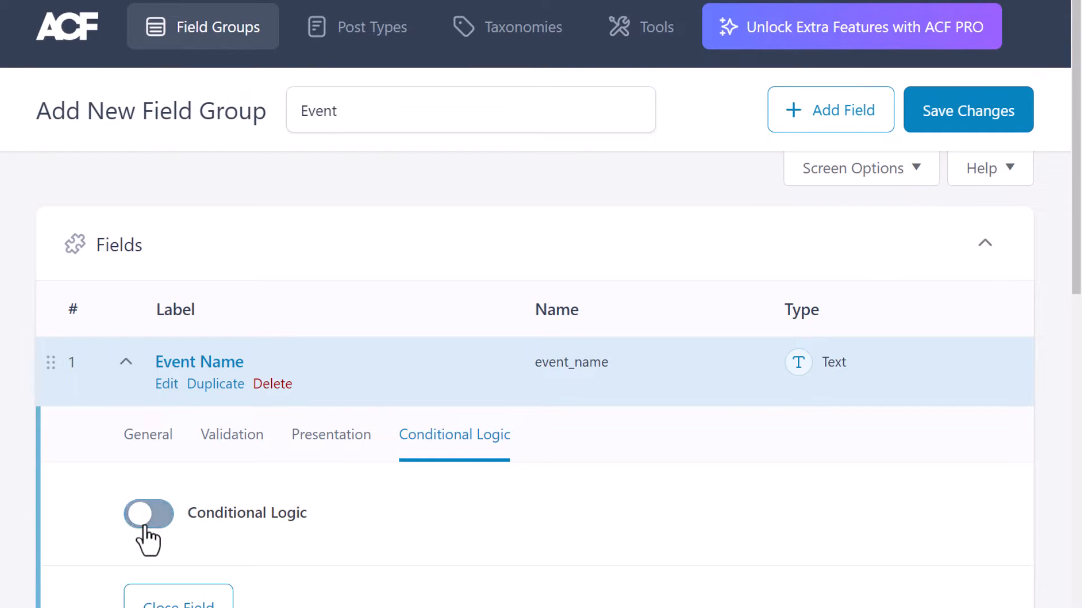
Step: Collapse the Event Name field and add a second field with the Number field type
left_click(128, 364)
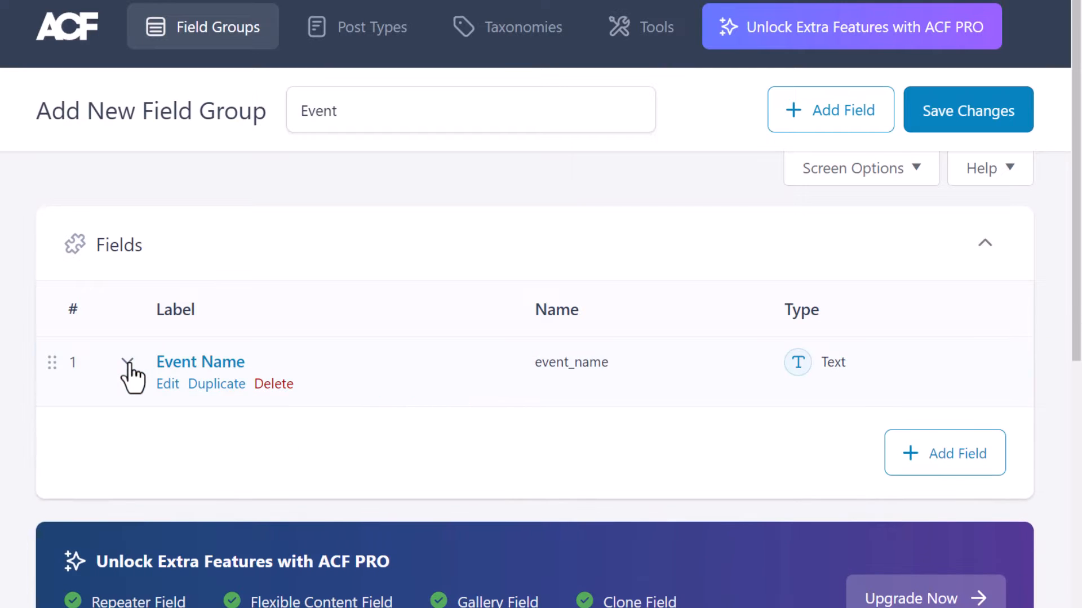
left_click(965, 457)
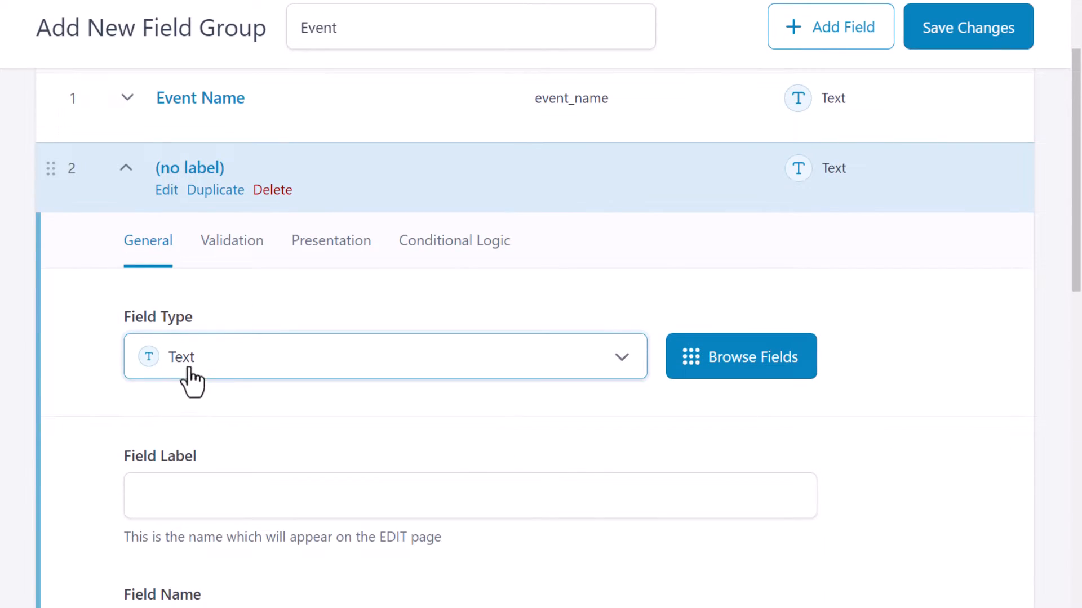
left_click(191, 375)
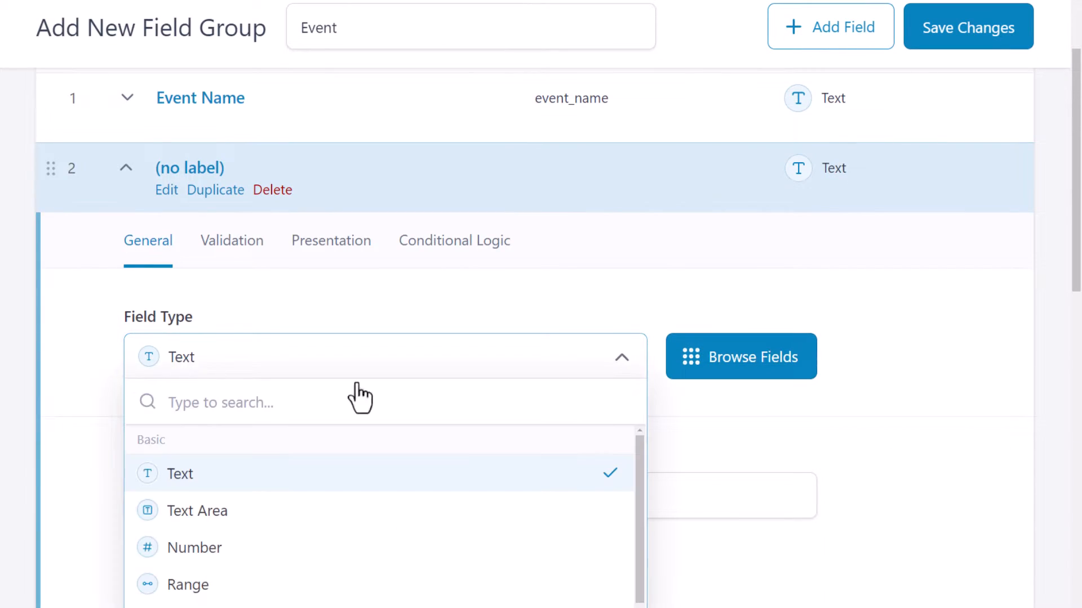
scroll(679, 333, "down", 3)
scroll(587, 333, "down", 2)
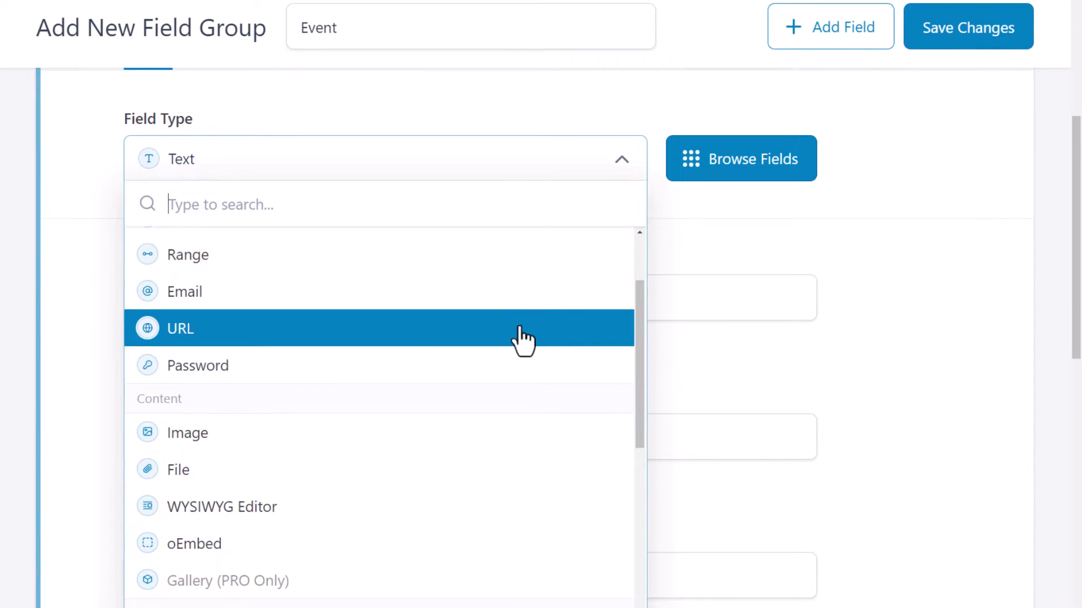
scroll(323, 273, "up", 1)
left_click(307, 283)
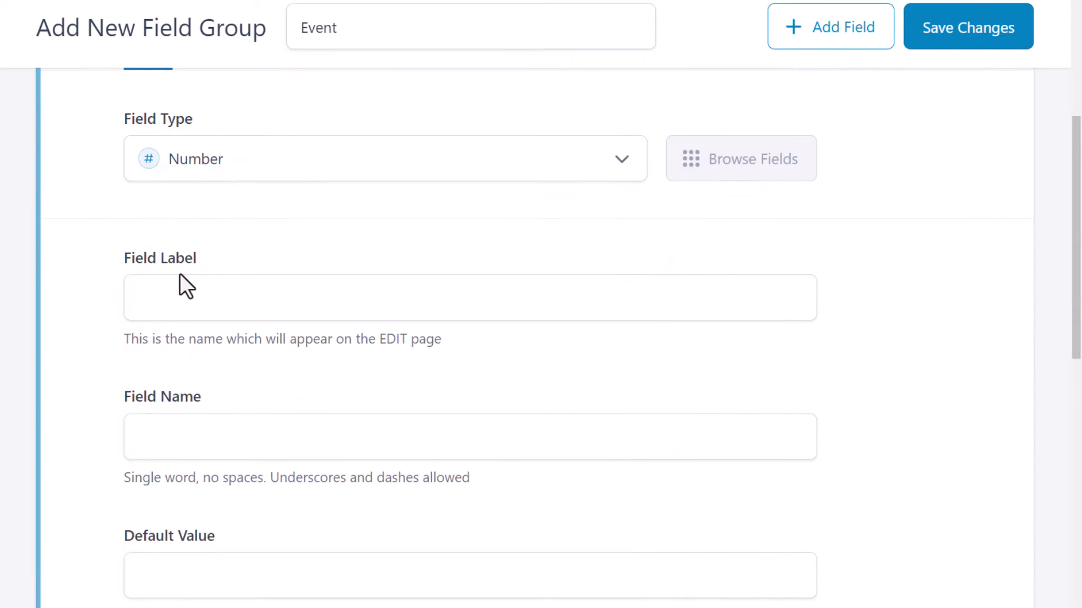
Step: Label the number field Star Rating with the field name star_rating and a default value of 5
left_click(184, 304)
type("Star Rating")
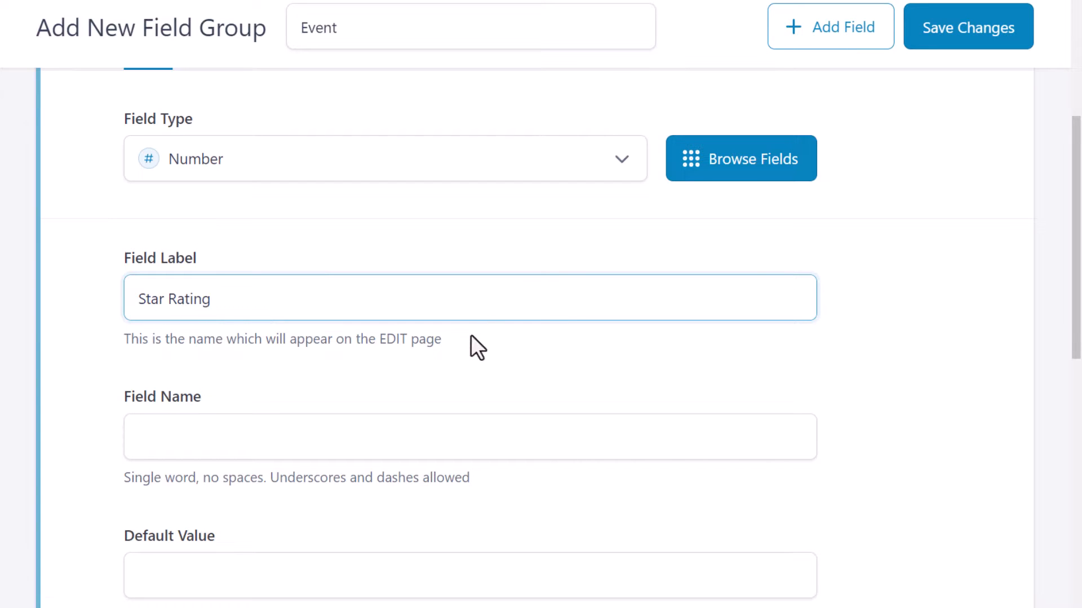
scroll(471, 336, "down", 1)
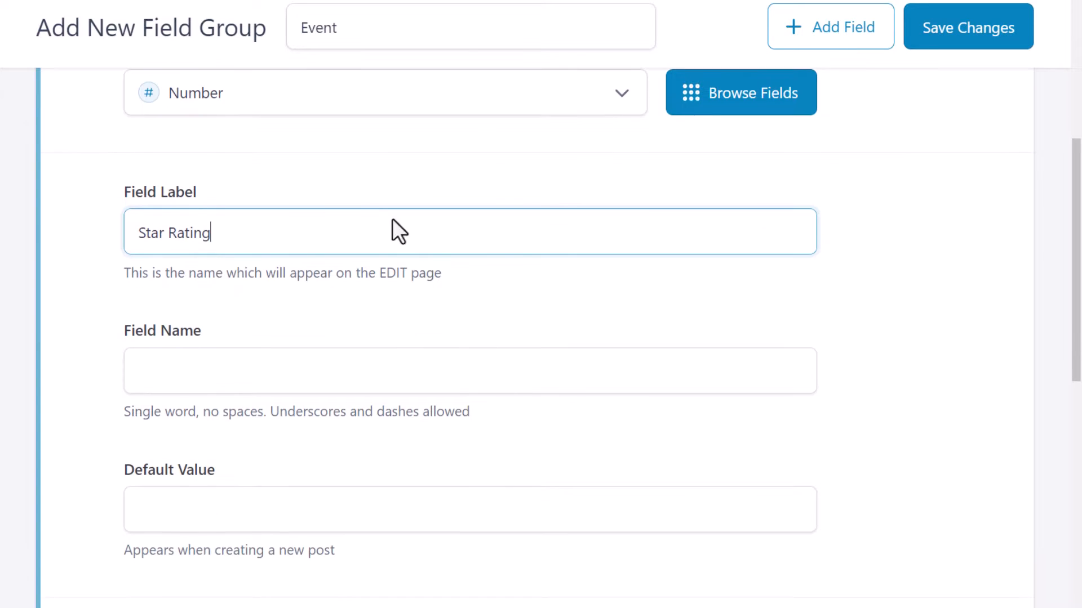
left_click(277, 366)
left_click(278, 511)
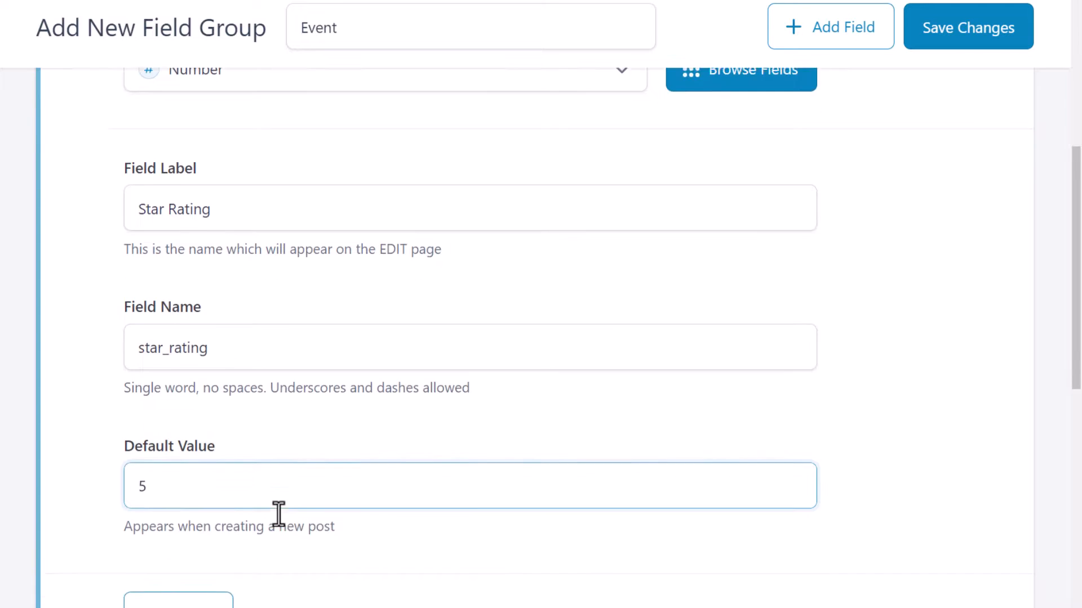
Step: Make the Star Rating field required, with a minimum value of 1 and a maximum value of 5
scroll(278, 513, "up", 5)
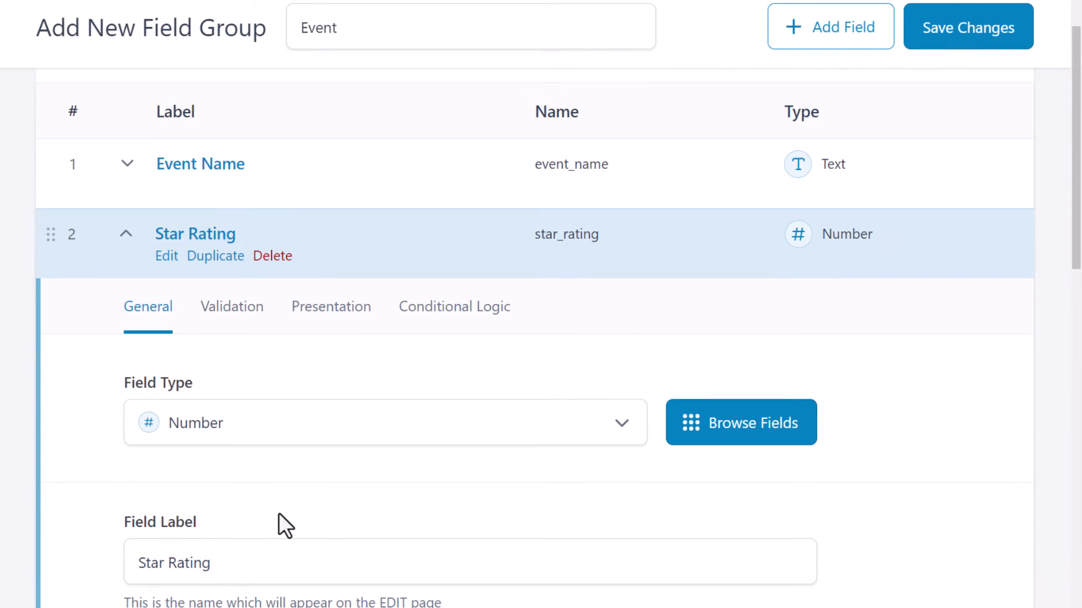
left_click(226, 315)
scroll(226, 318, "down", 3)
left_click(151, 192)
left_click(181, 290)
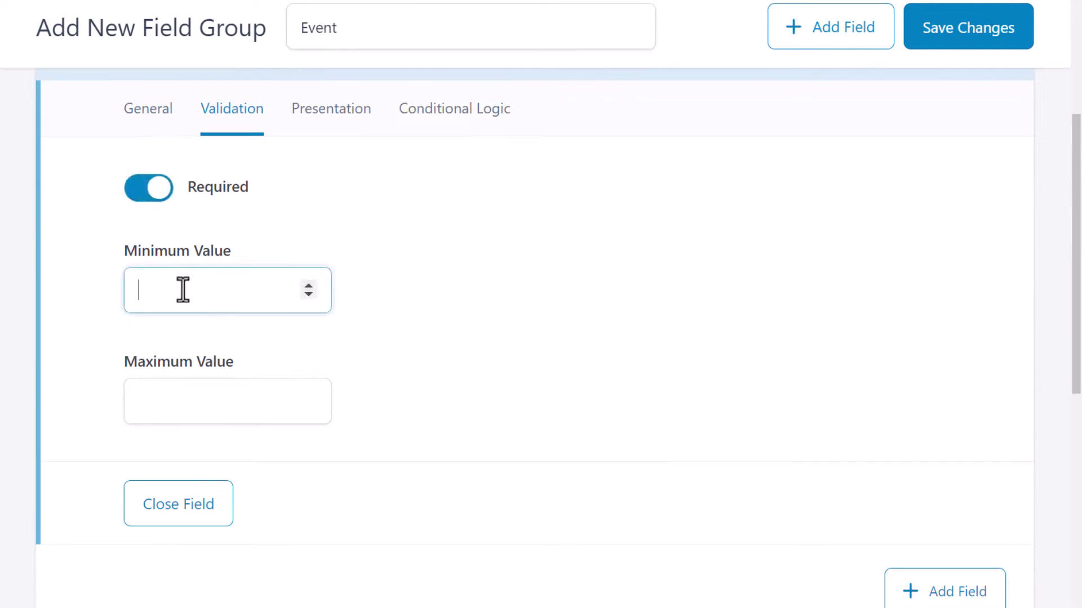
type("1")
left_click(192, 421)
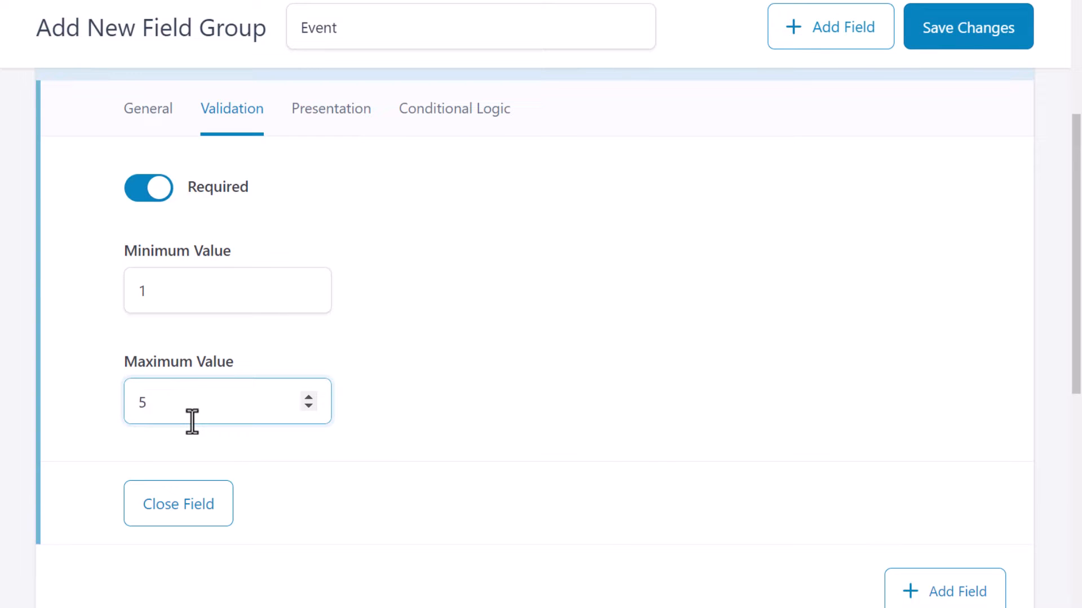
Step: Review the Star Rating field's presentation, conditional logic and general settings, and collapse the field
left_click(313, 123)
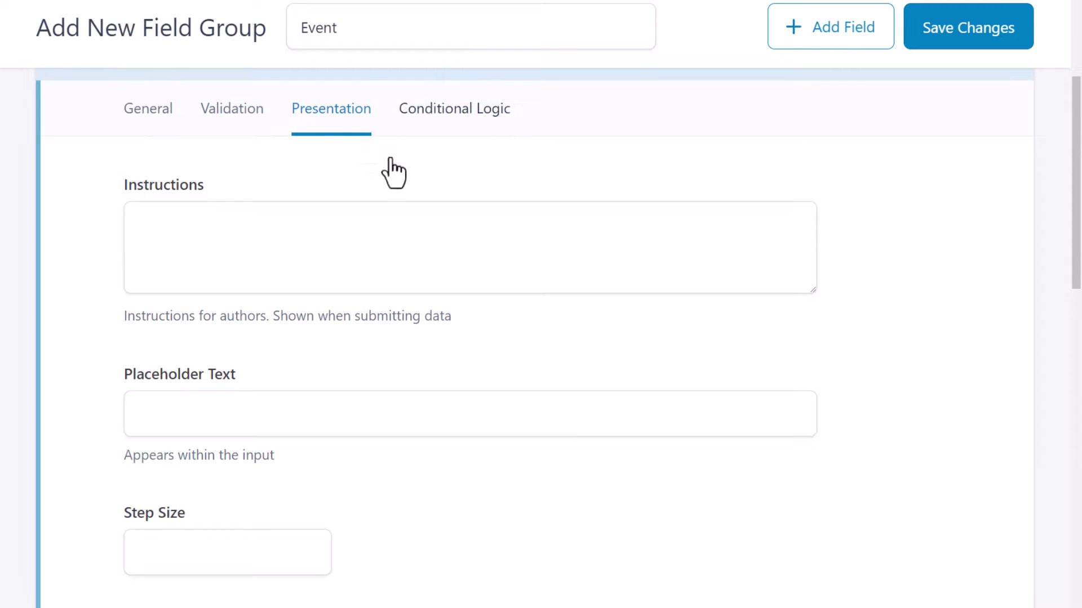
left_click(468, 113)
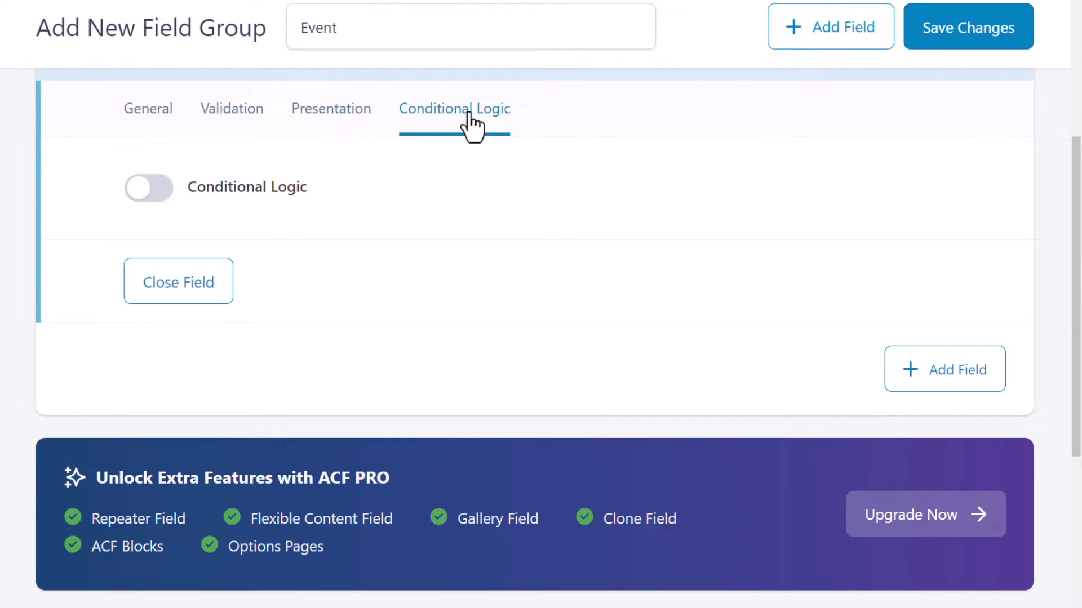
left_click(137, 110)
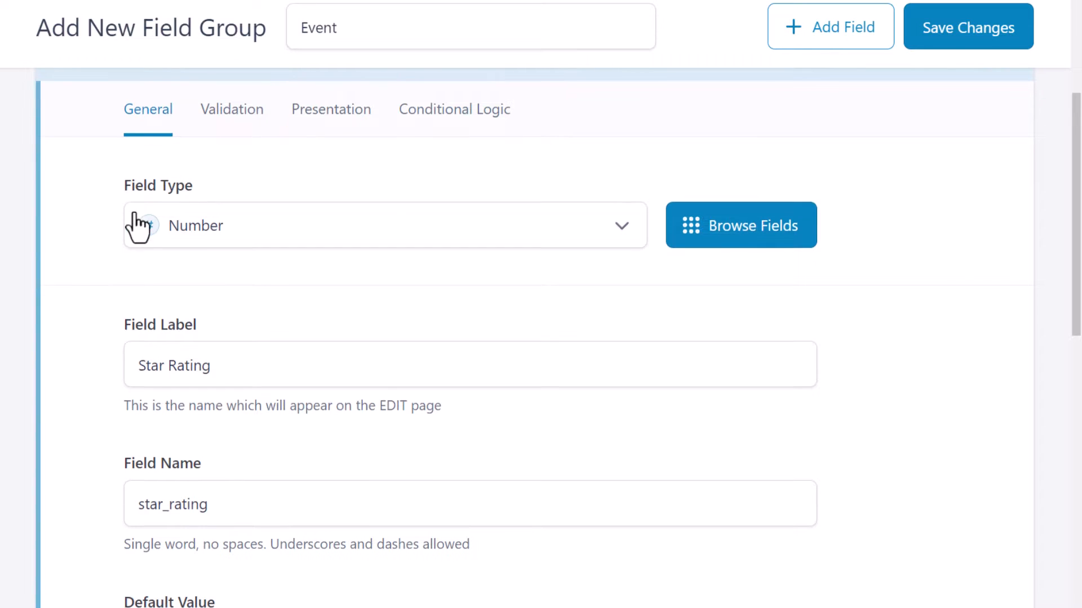
scroll(132, 231, "up", 5)
left_click(127, 300)
Step: Add a third field to the Event field group with the Image field type
scroll(304, 219, "down", 2)
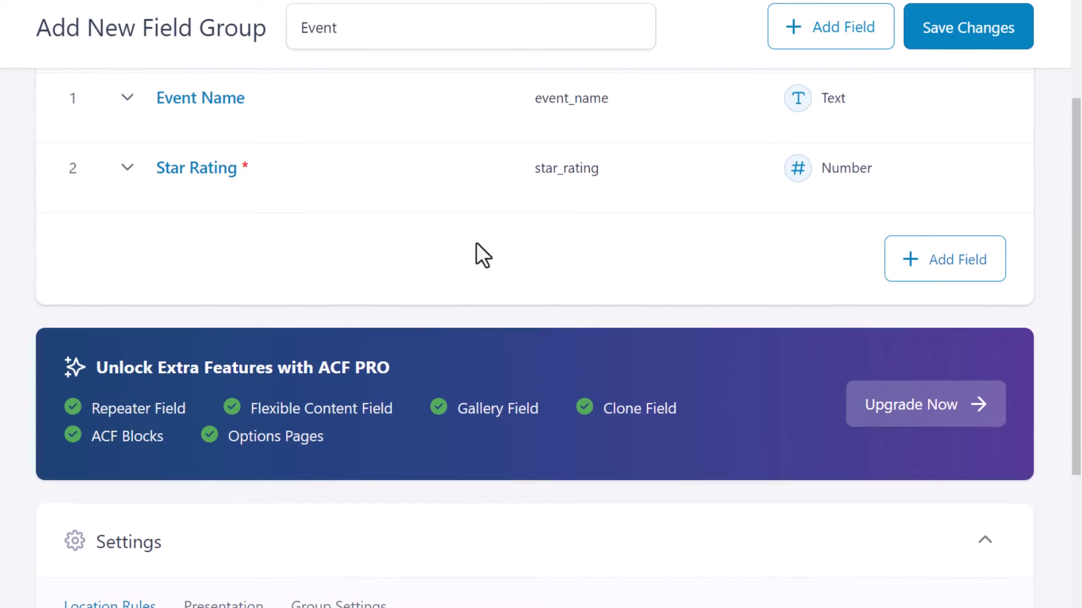
left_click(964, 269)
scroll(288, 315, "down", 2)
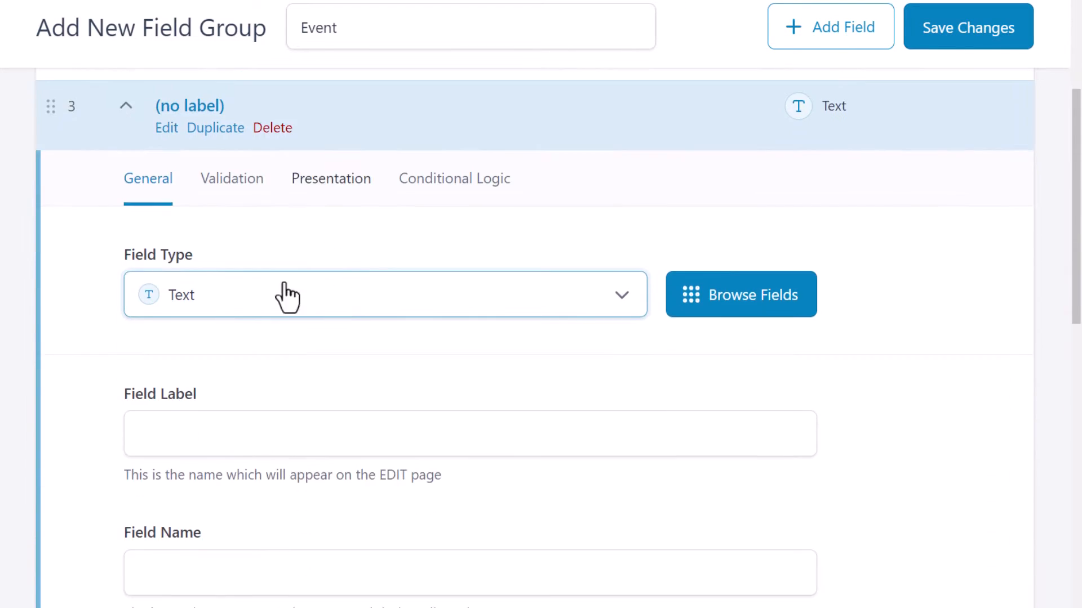
left_click(242, 296)
scroll(727, 303, "down", 3)
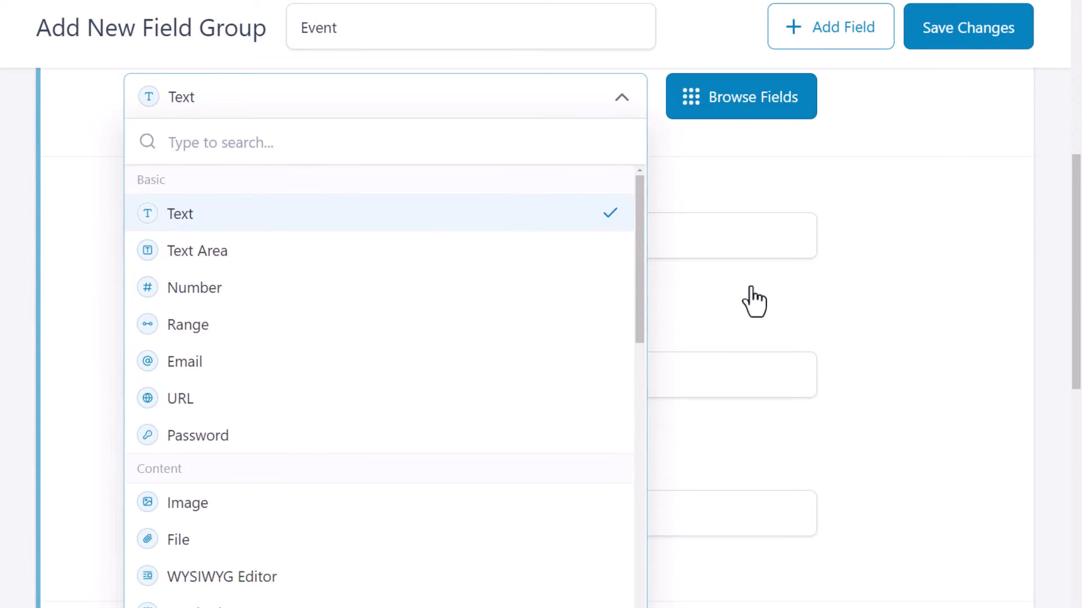
scroll(529, 369, "down", 2)
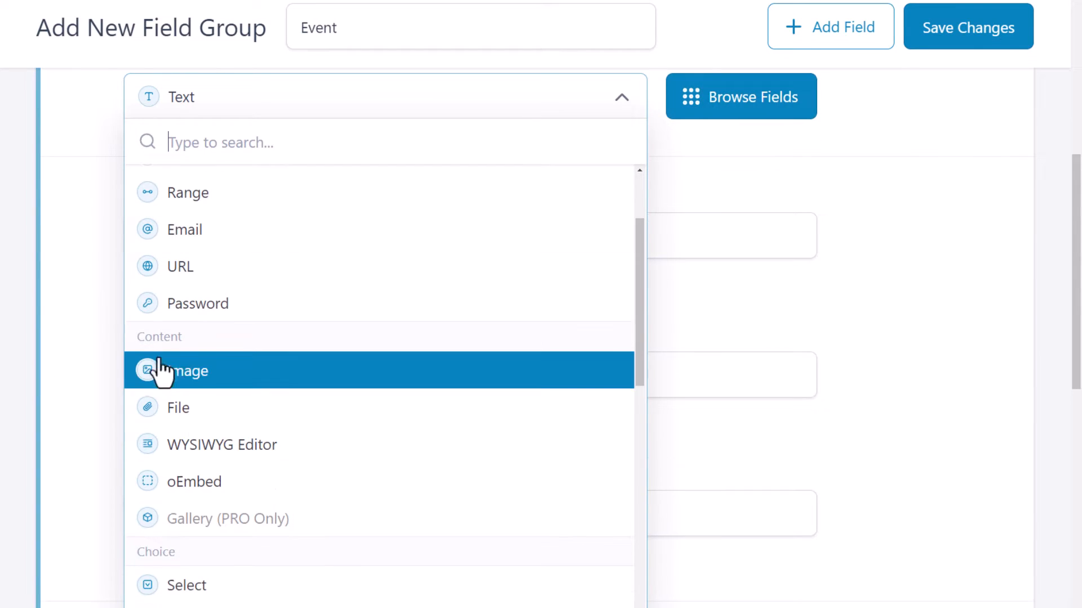
left_click(179, 375)
Step: Label the image field Event Poster with the return format Image URL, and collapse the field
type("Event Poster")
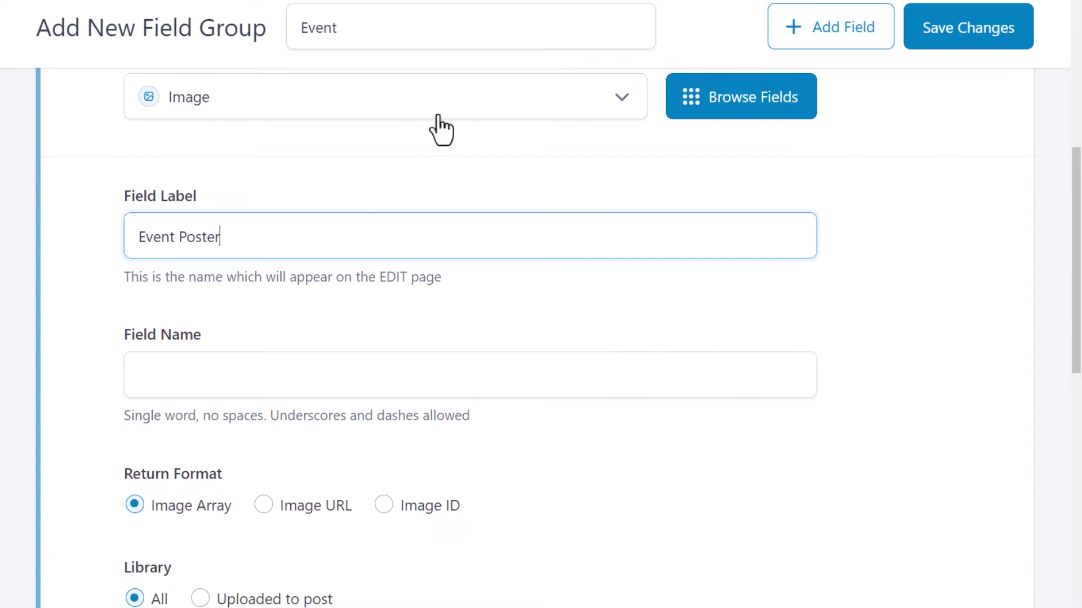
scroll(439, 242, "down", 4)
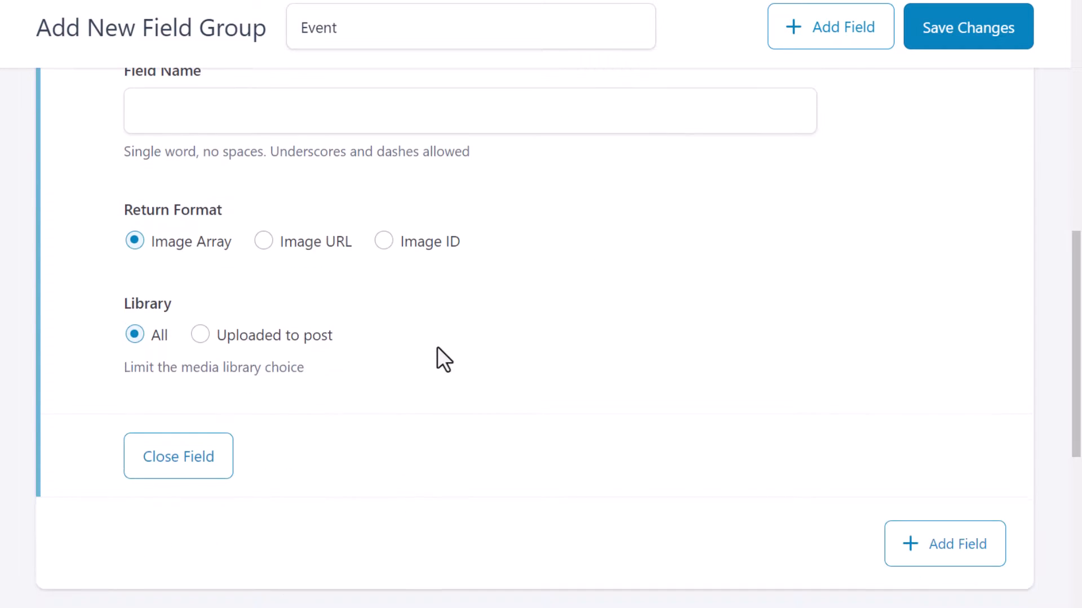
left_click(269, 247)
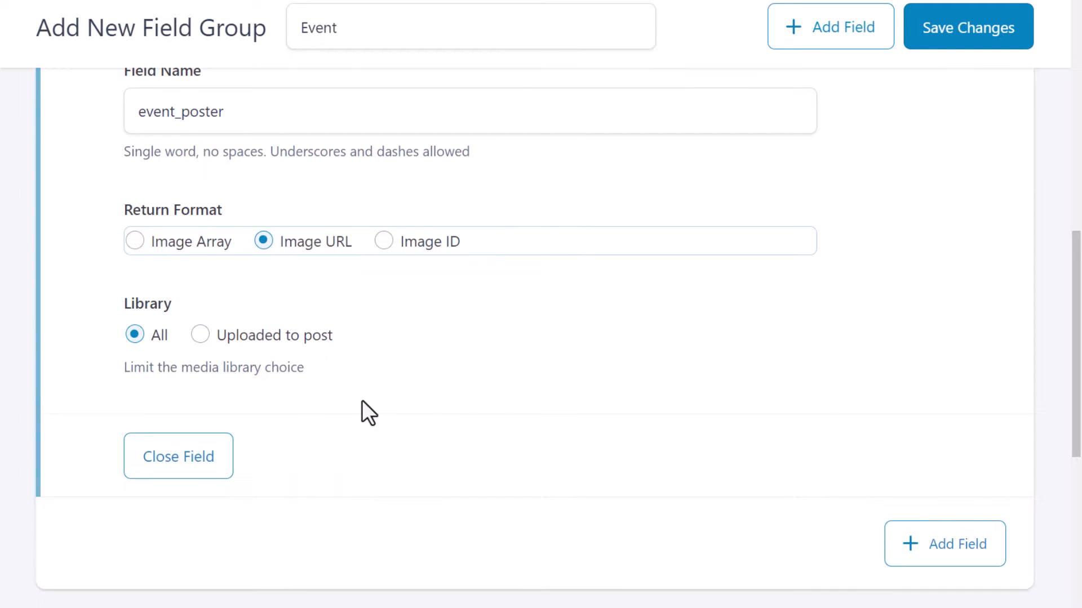
scroll(362, 400, "up", 10)
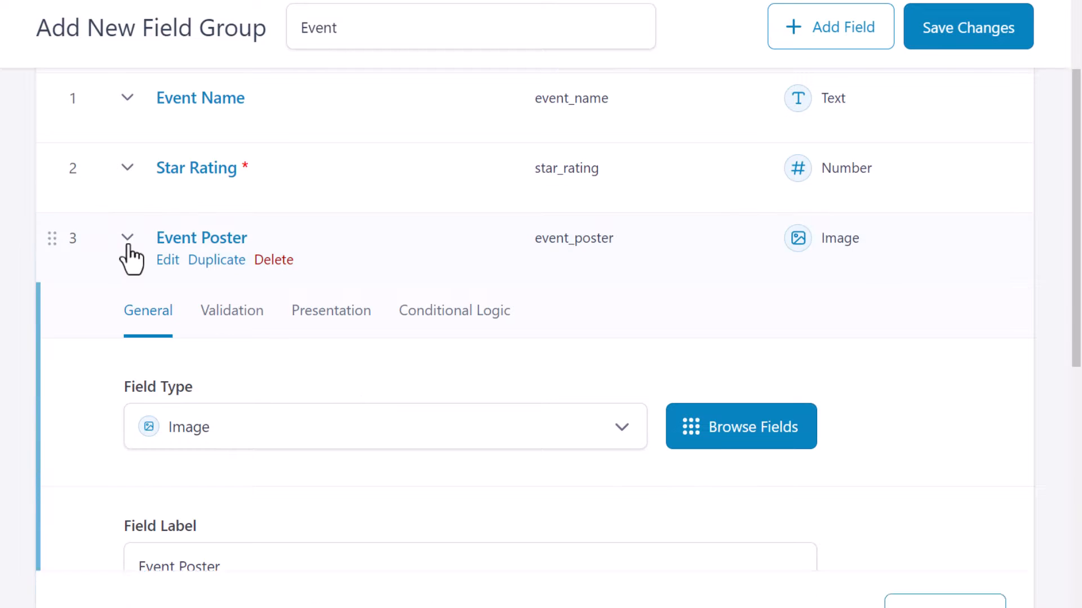
left_click(128, 237)
Step: Add a fourth field to the Event field group with the Date Time Picker field type
left_click(907, 331)
scroll(380, 361, "down", 3)
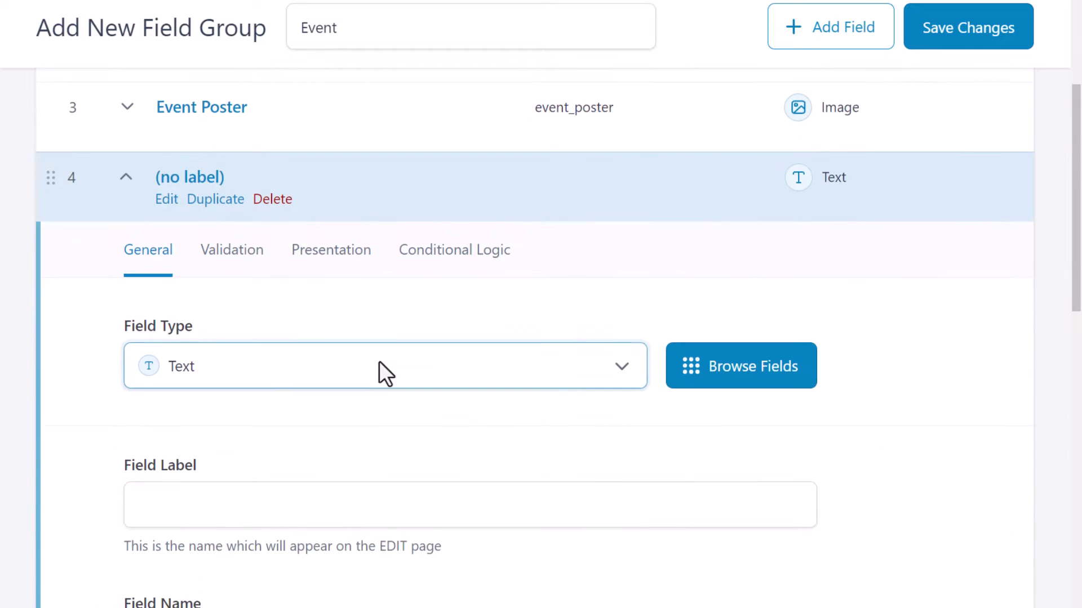
left_click(380, 365)
scroll(850, 368, "down", 5)
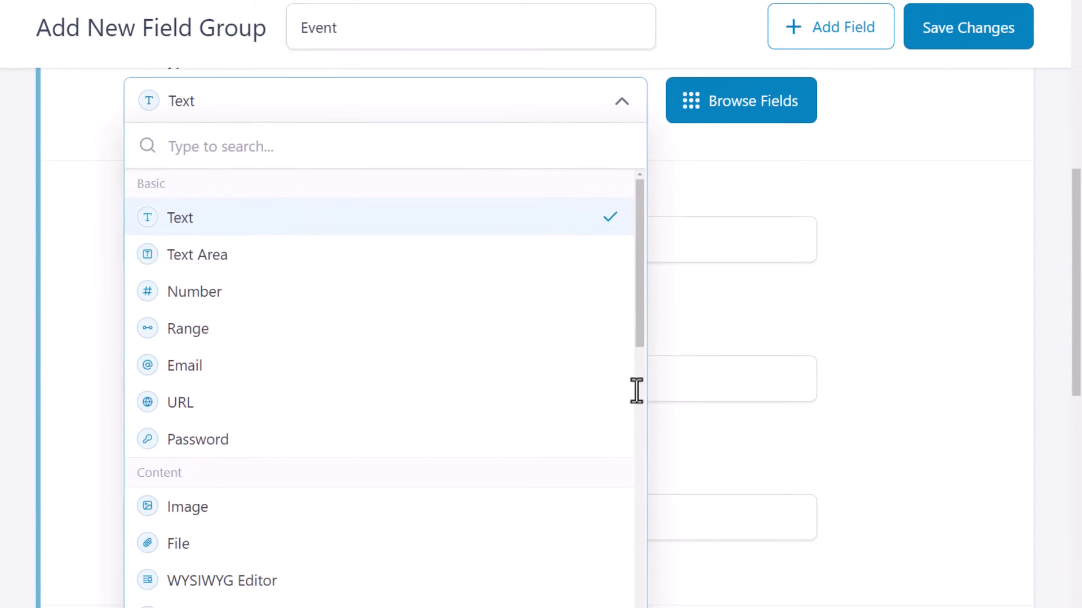
scroll(592, 411, "down", 5)
scroll(592, 411, "down", 5)
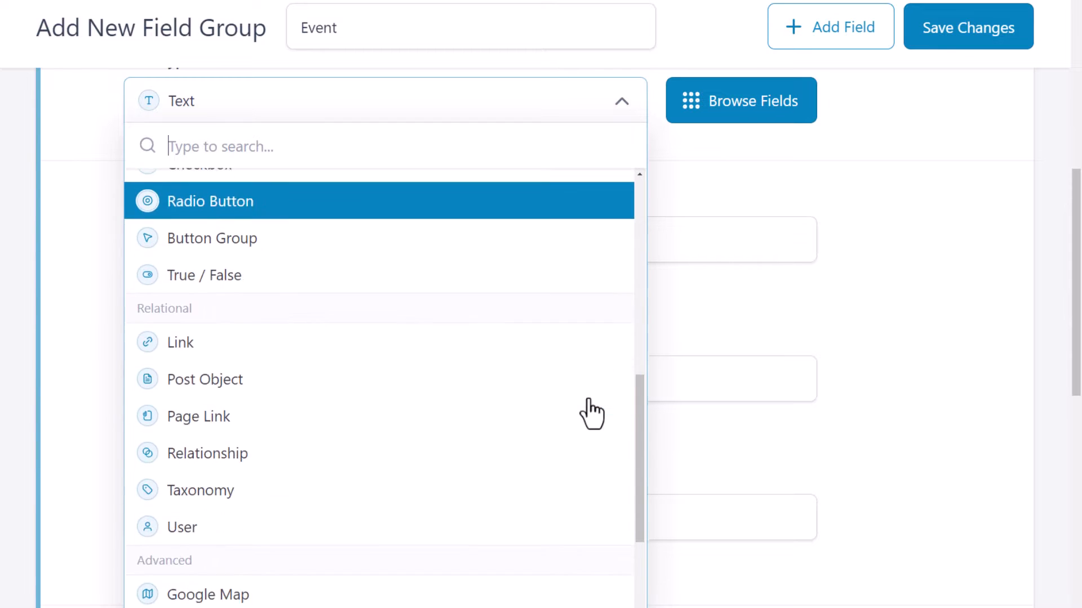
scroll(514, 395, "down", 2)
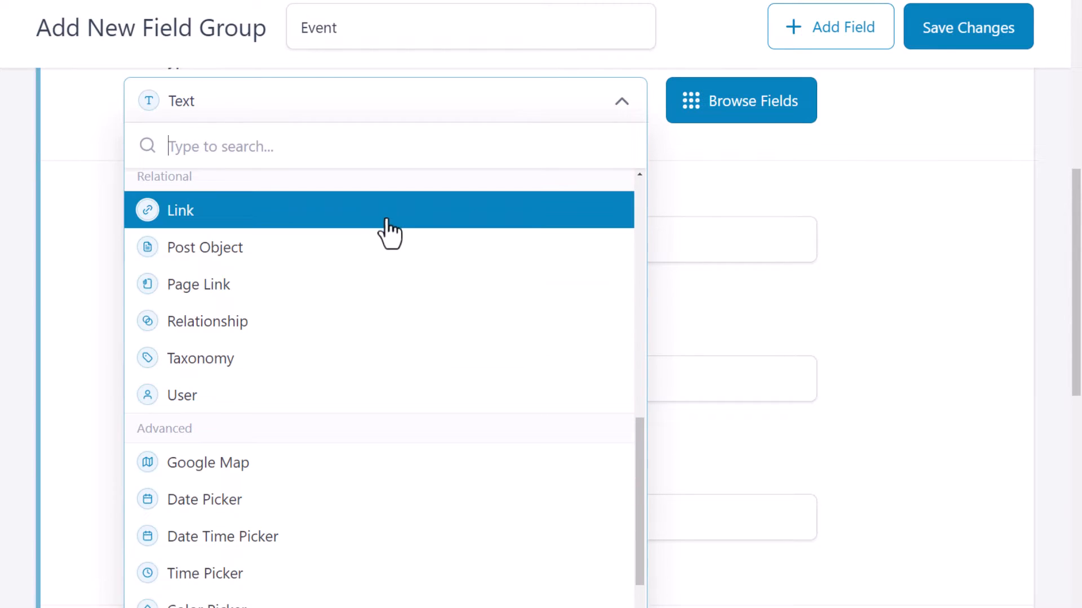
scroll(372, 258, "down", 1)
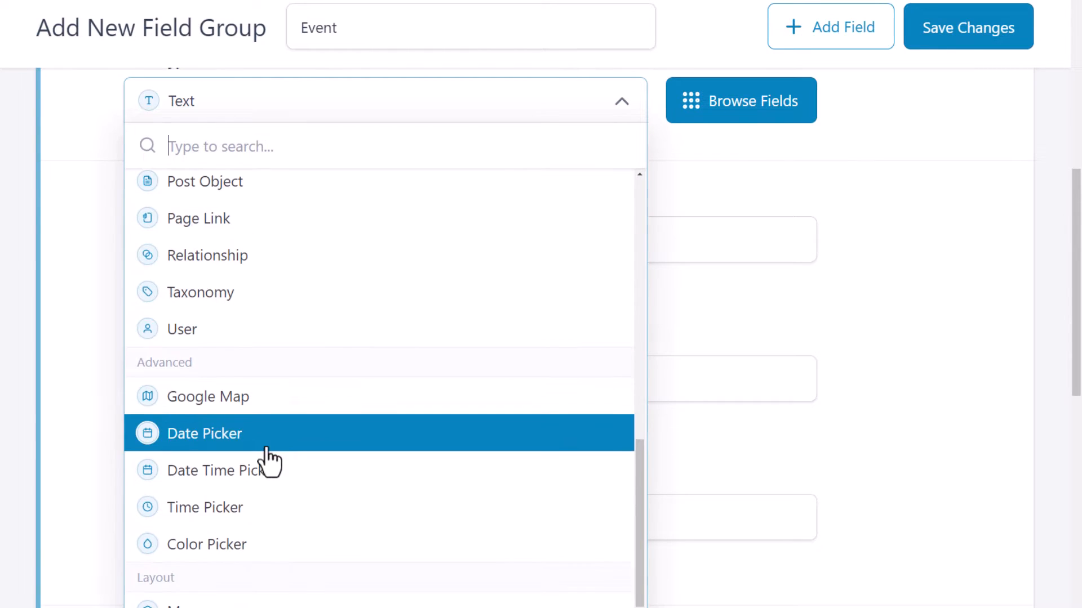
scroll(269, 461, "down", 1)
scroll(268, 461, "down", 2)
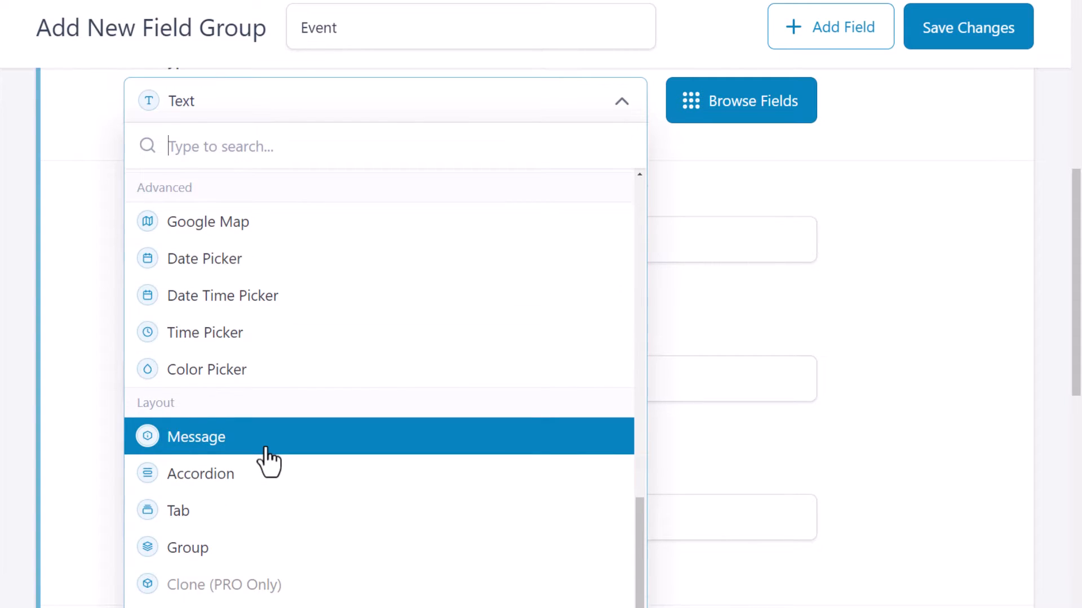
left_click(260, 311)
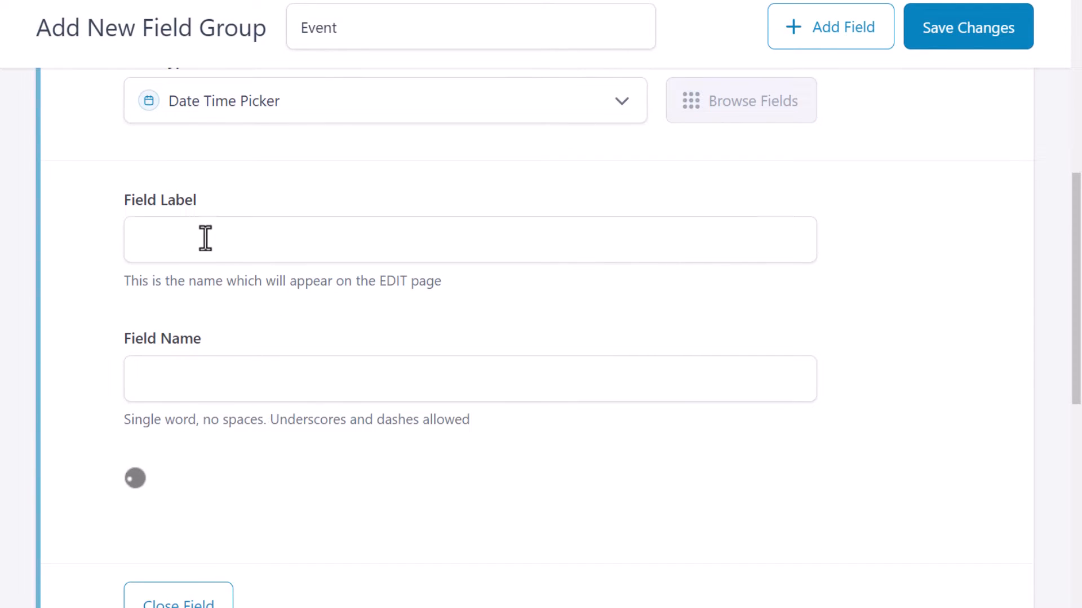
Step: Set the date field's display format to F j, Y g:i a and label it Event Date with the field name event_date
scroll(303, 271, "down", 4)
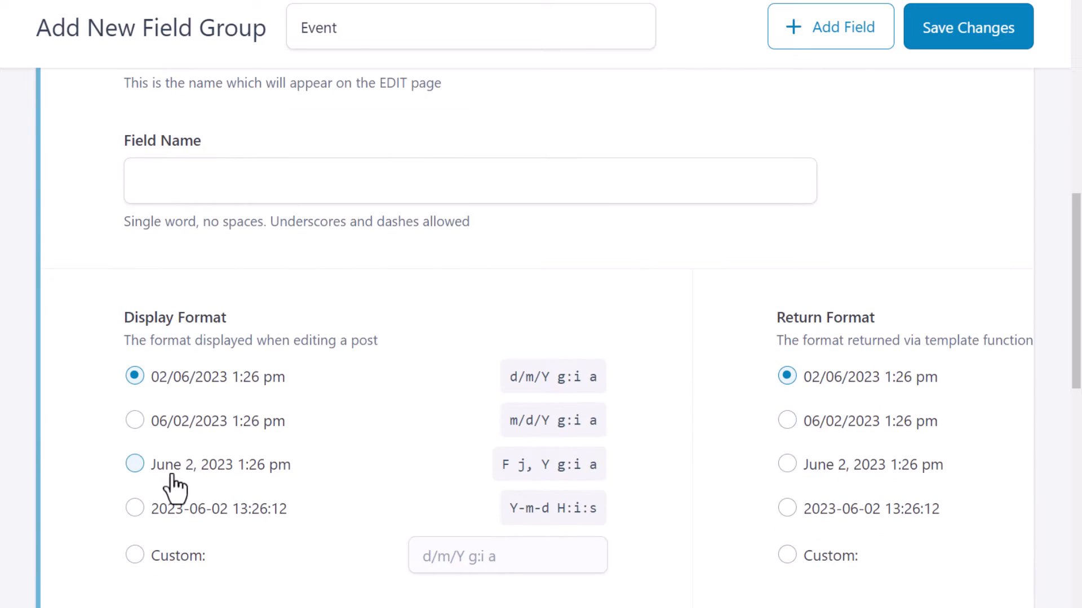
left_click(135, 463)
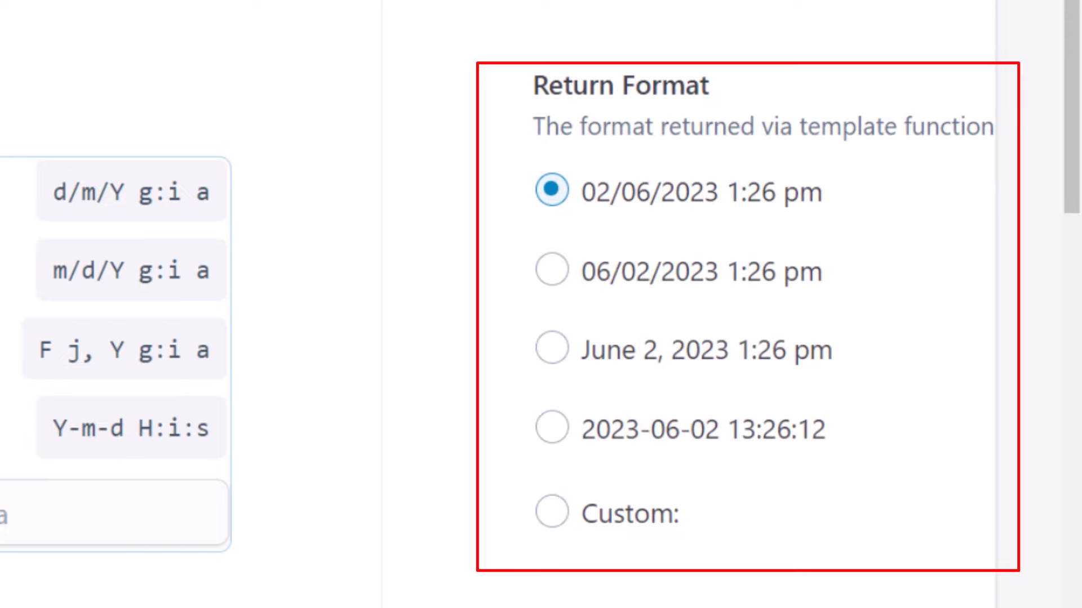
scroll(296, 485, "up", 5)
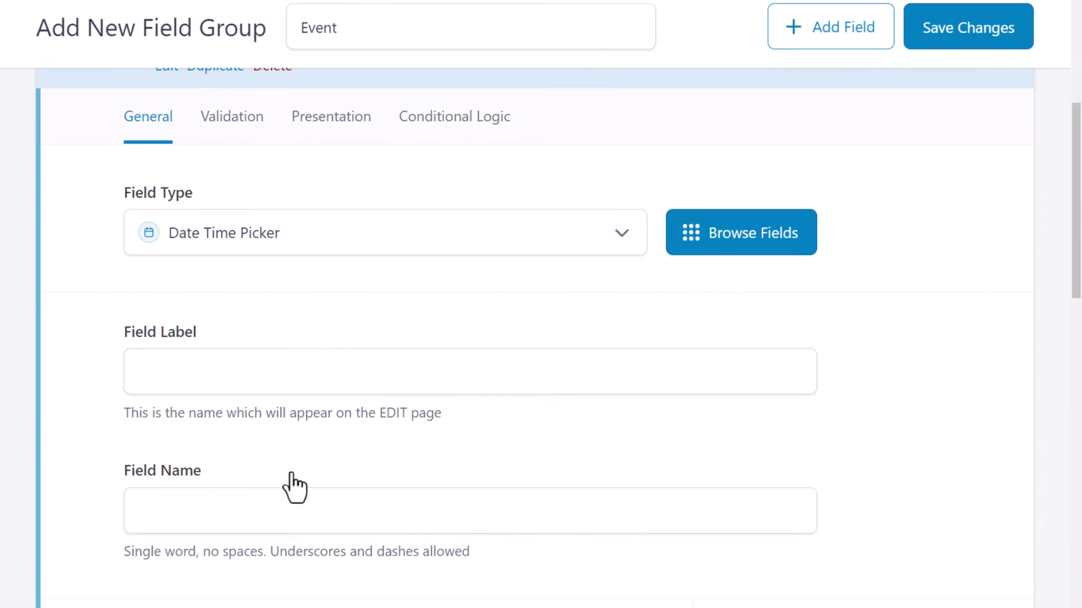
left_click(254, 365)
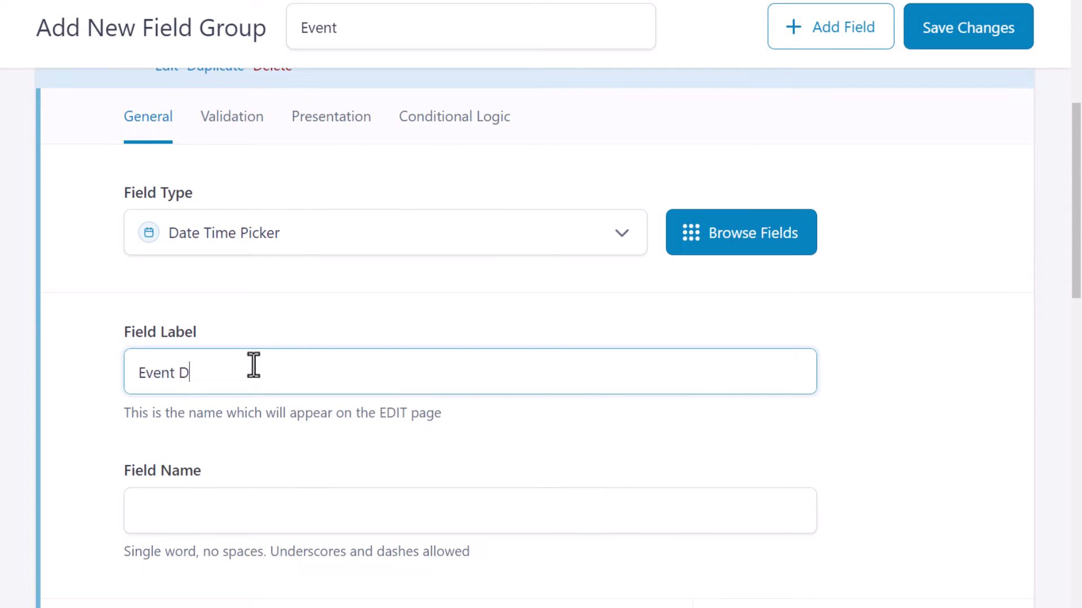
type("Event Date")
left_click(254, 496)
Step: Check the Event Date field's display and return formats, and collapse the field
scroll(254, 498, "down", 5)
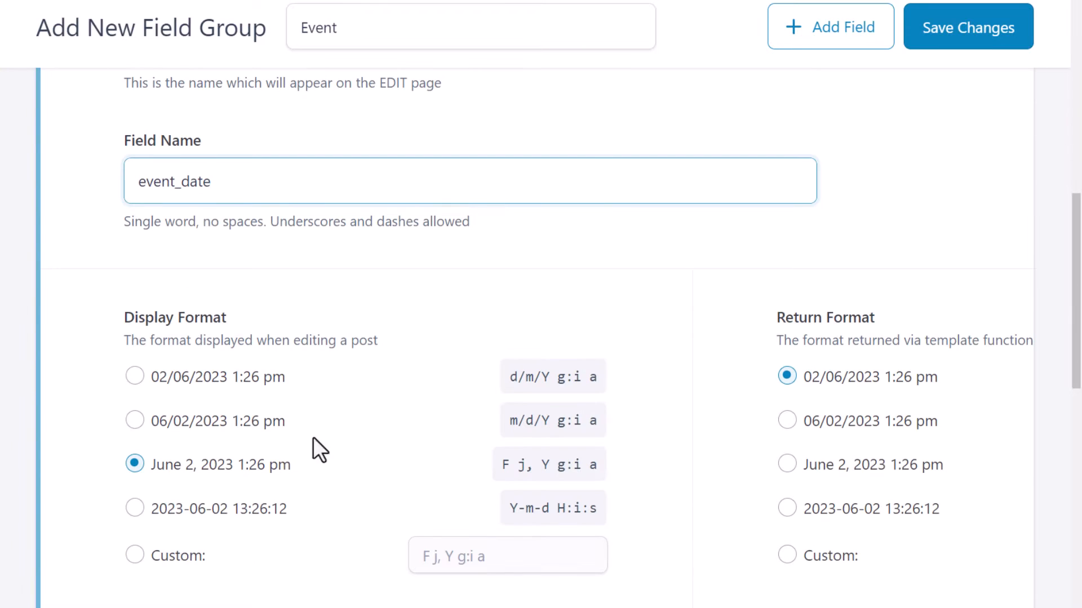
scroll(310, 369, "up", 10)
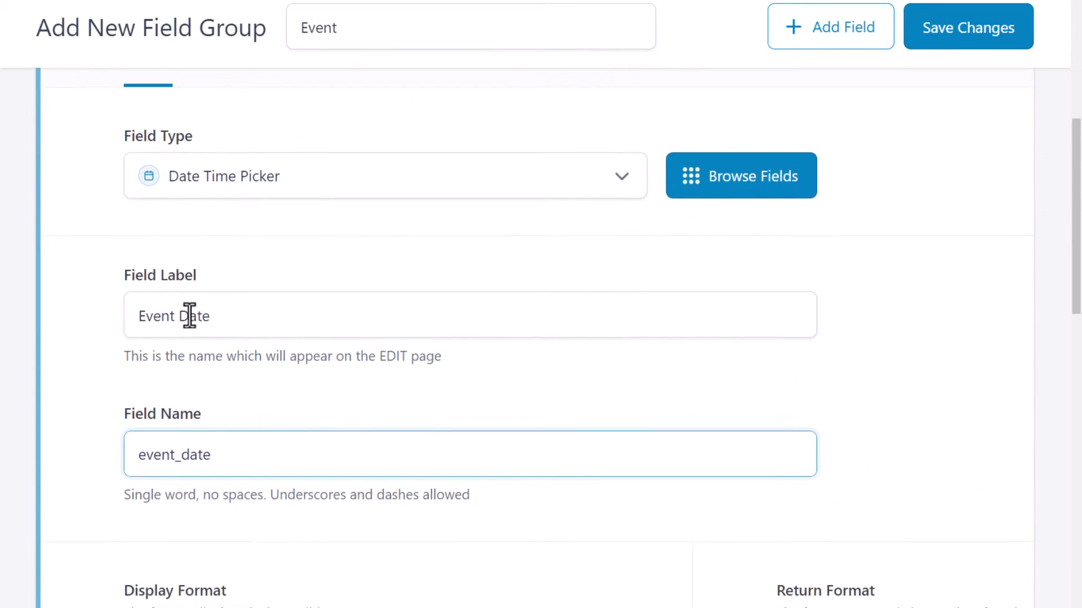
left_click(126, 249)
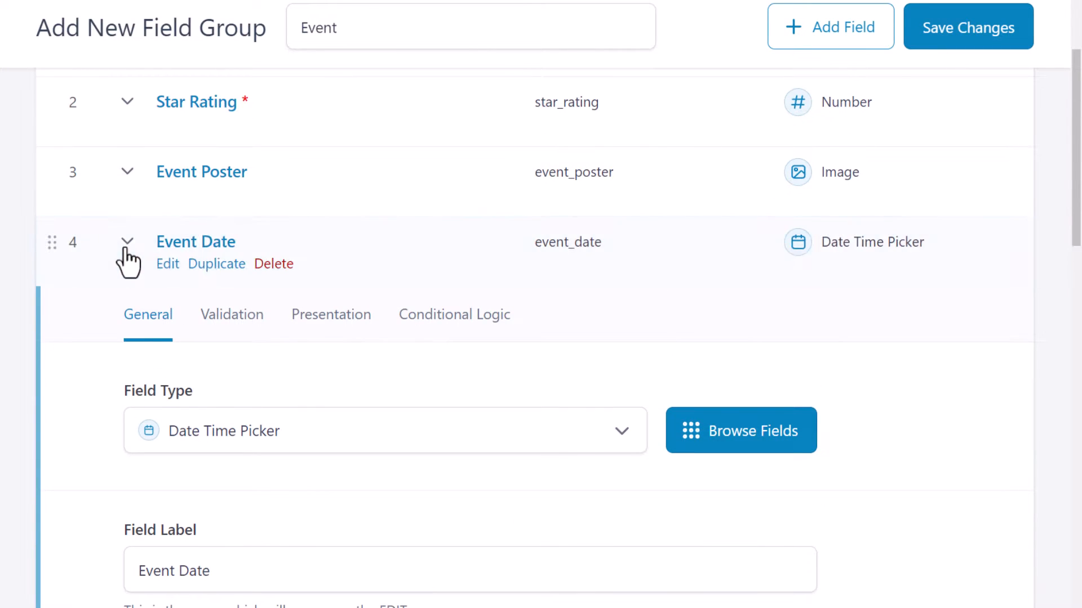
Step: Add a fifth field to the Event field group and open its field type choices
left_click(923, 317)
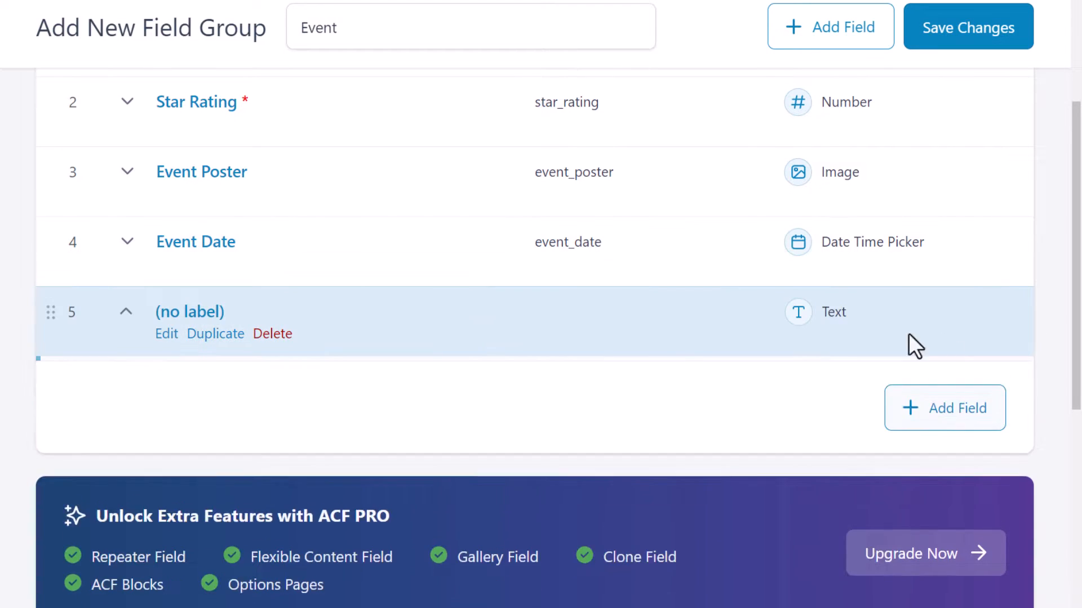
scroll(286, 273, "down", 3)
left_click(340, 321)
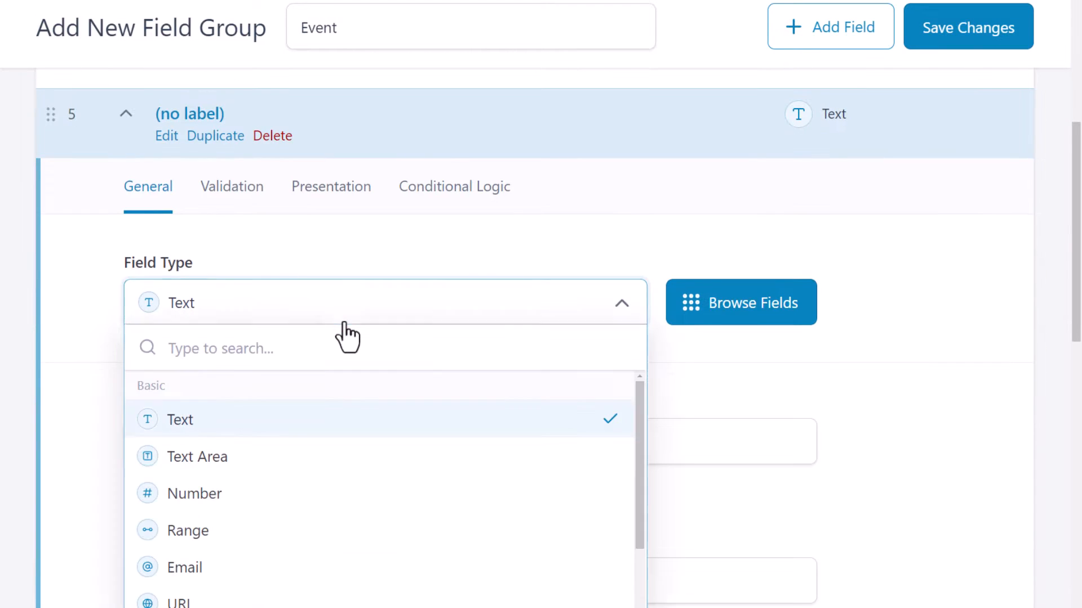
Step: Examine the available basic, content, choice, relational and advanced field types
scroll(563, 299, "down", 3)
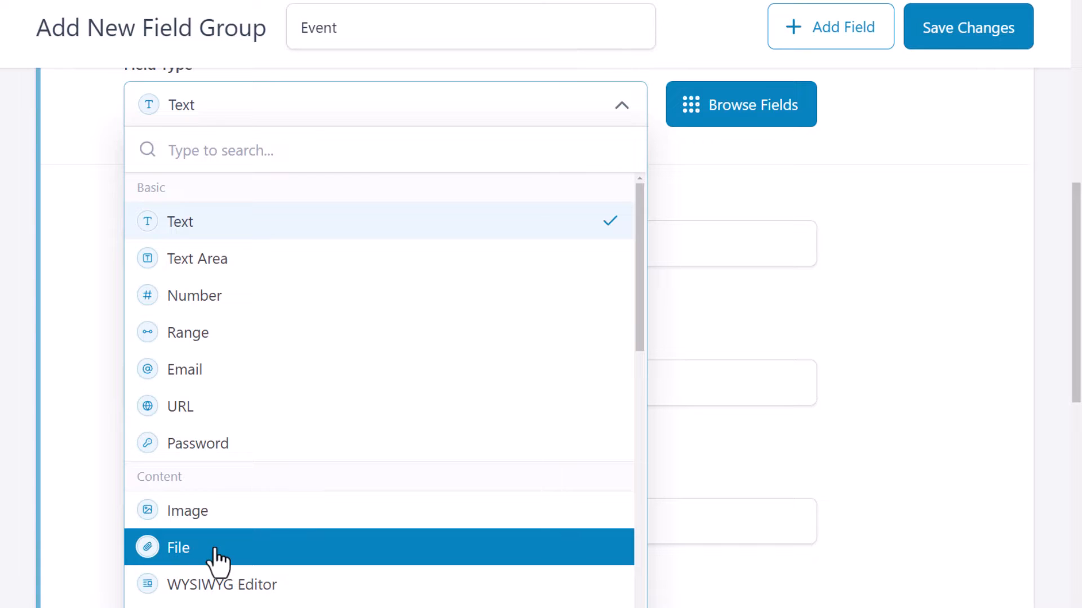
scroll(324, 403, "down", 1)
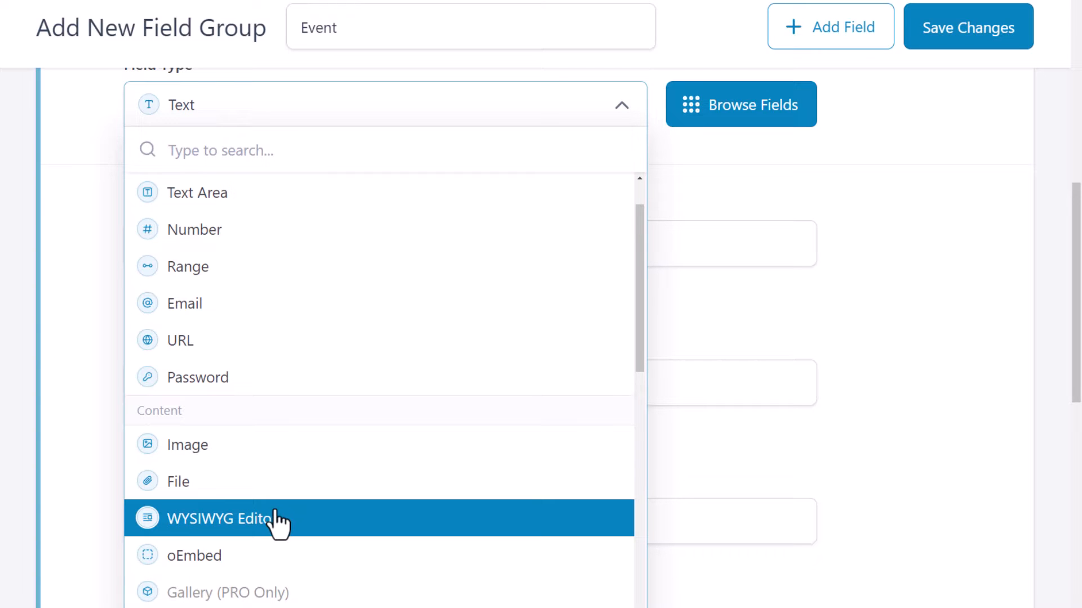
scroll(278, 524, "down", 3)
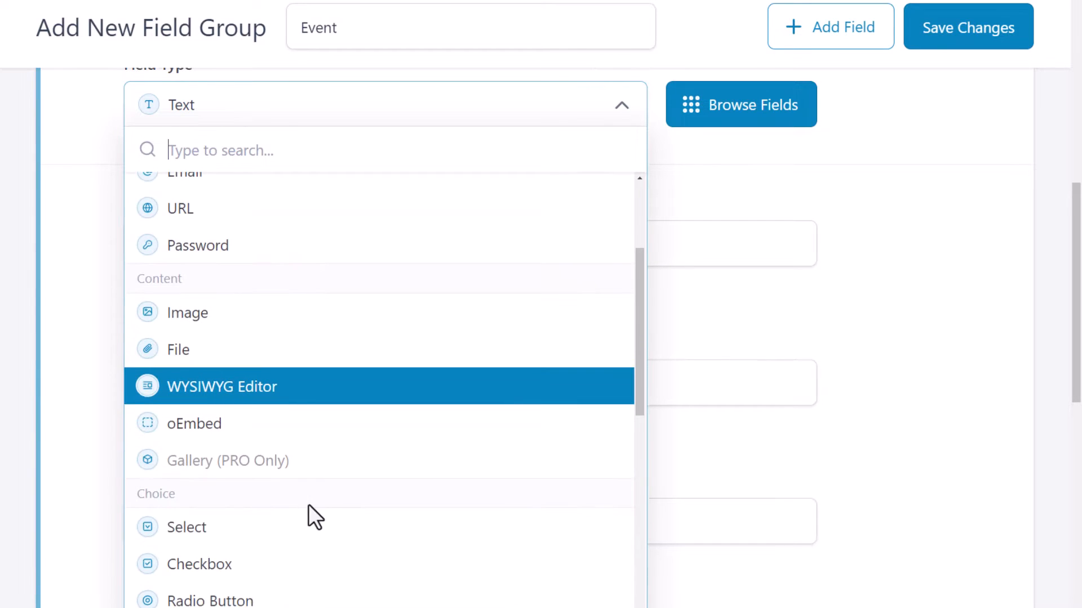
scroll(309, 515, "down", 3)
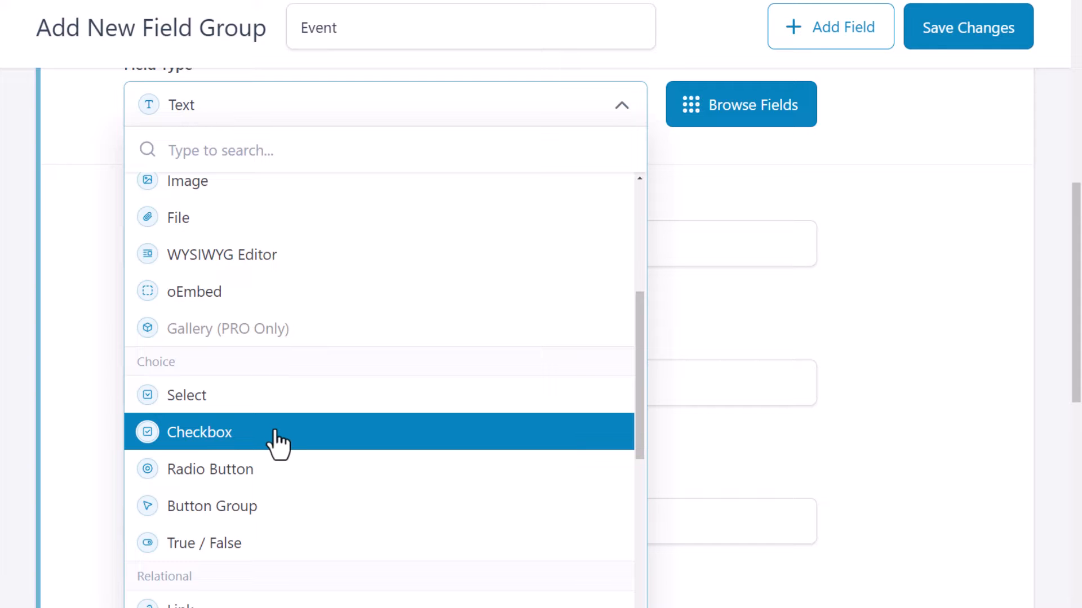
scroll(260, 451, "down", 1)
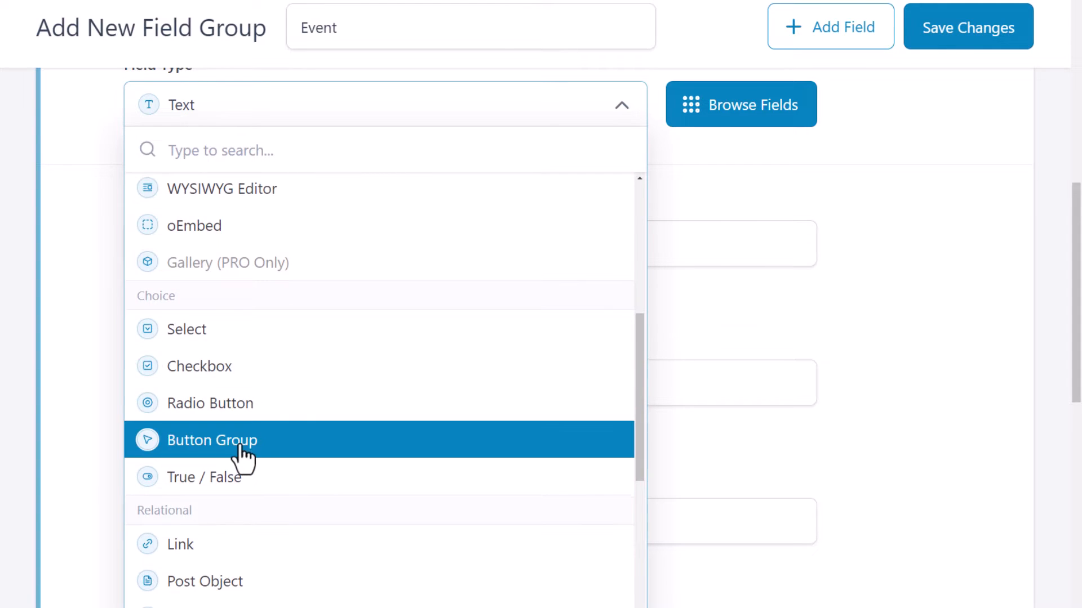
scroll(232, 459, "down", 2)
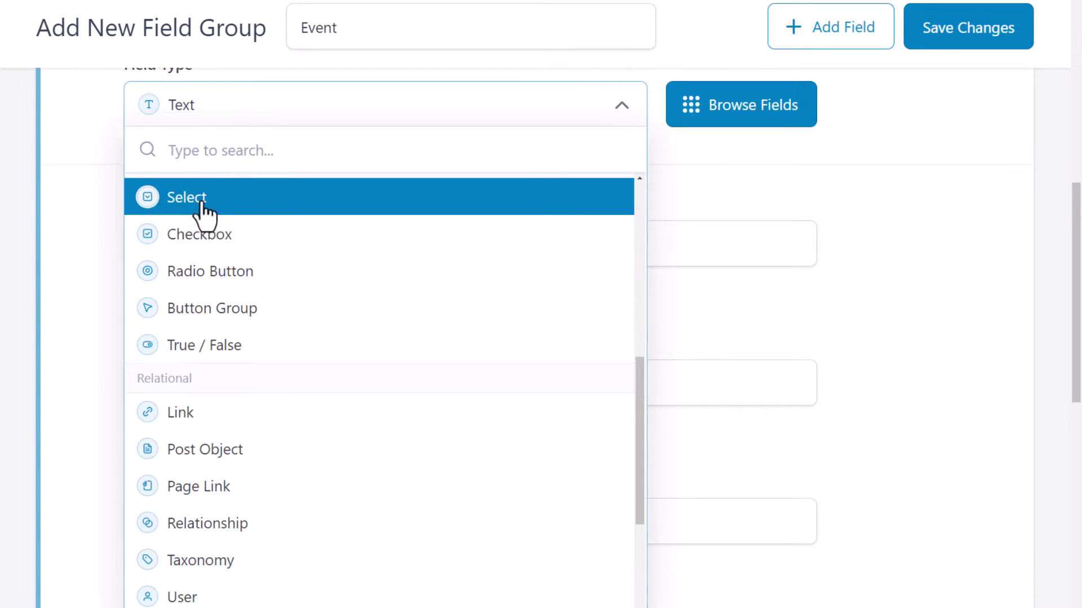
scroll(261, 499, "down", 3)
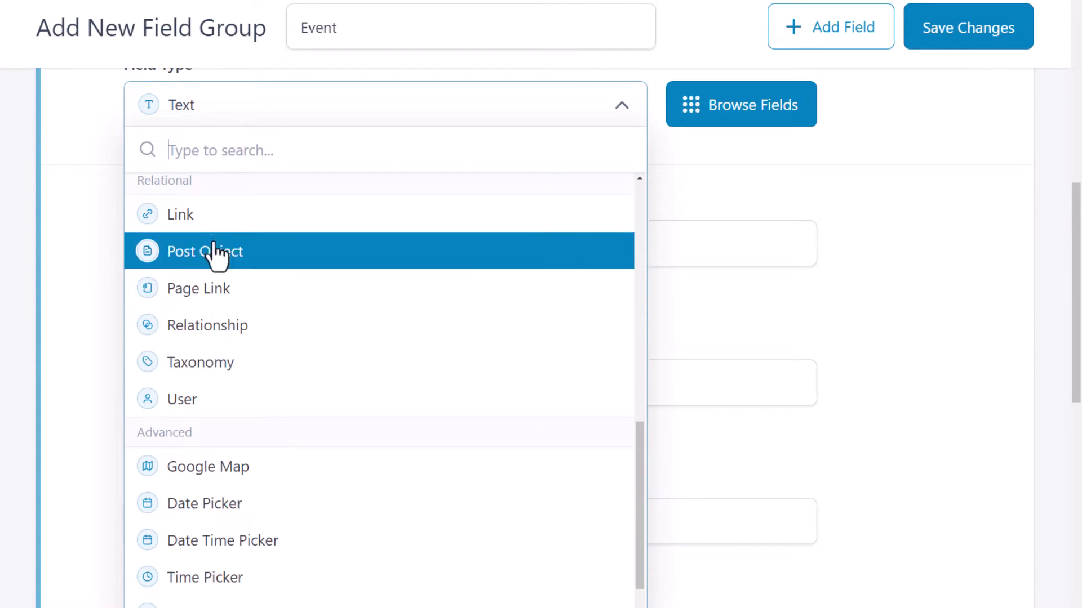
Step: Set the fifth field's type to URL and label it Buy Tickets with the field name buy_tickets
scroll(222, 536, "up", 3)
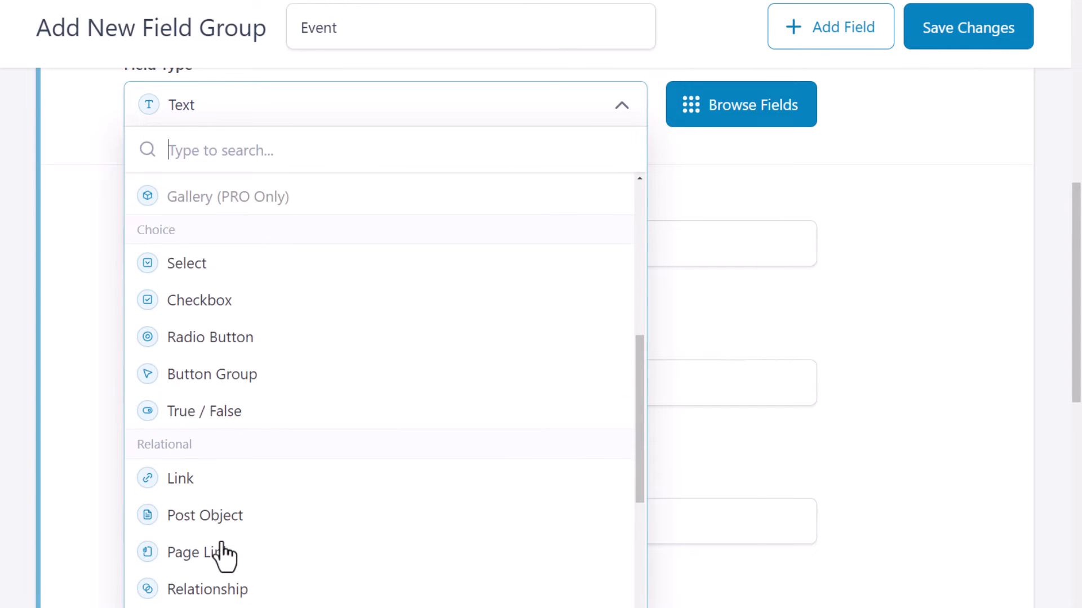
scroll(228, 371, "up", 5)
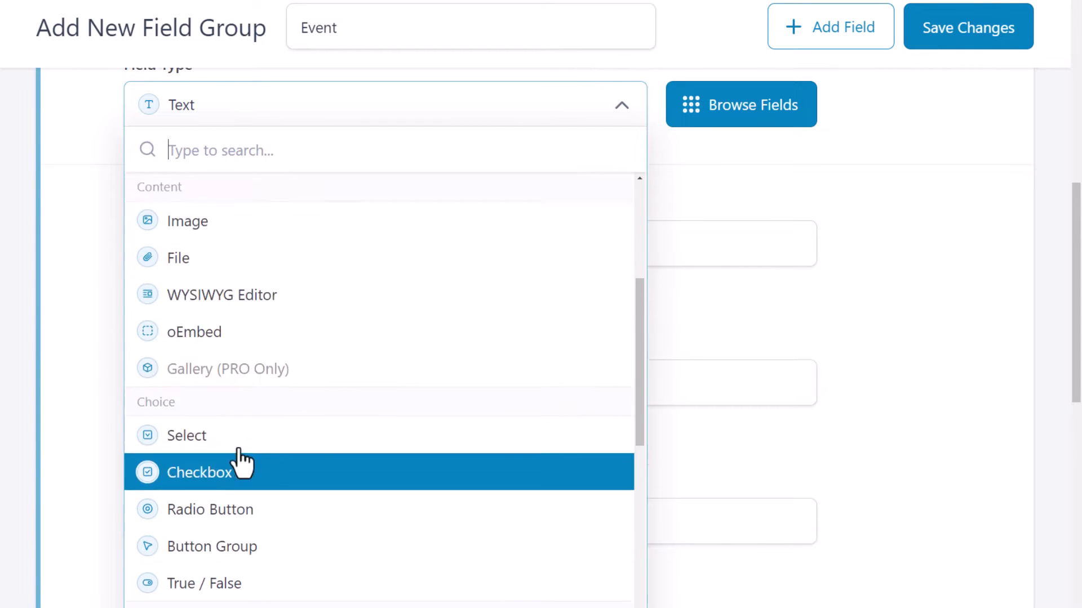
left_click(215, 352)
left_click(181, 247)
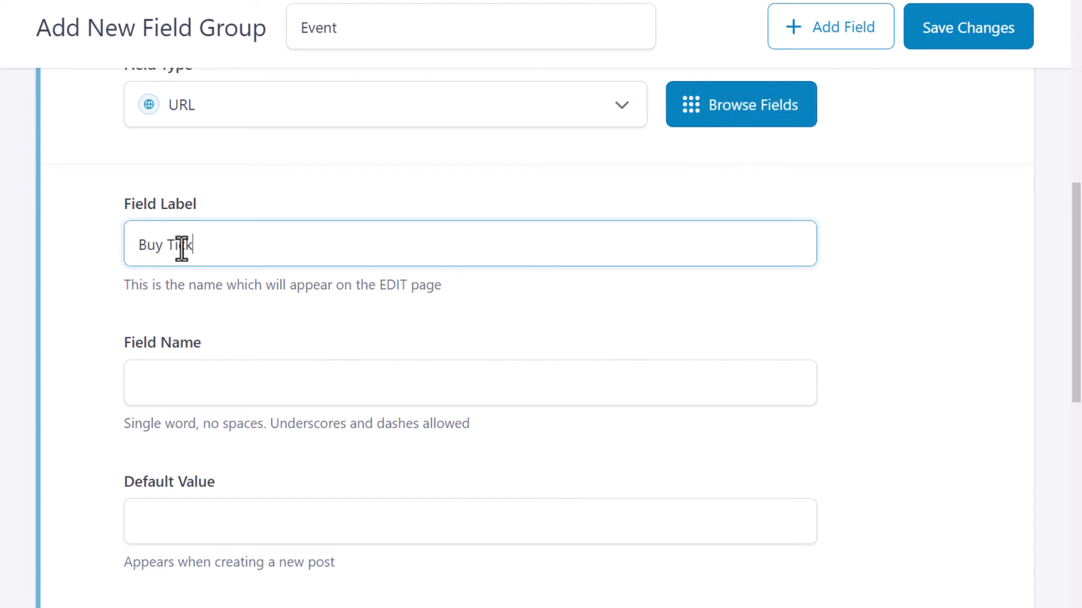
left_click(300, 380)
scroll(300, 380, "down", 3)
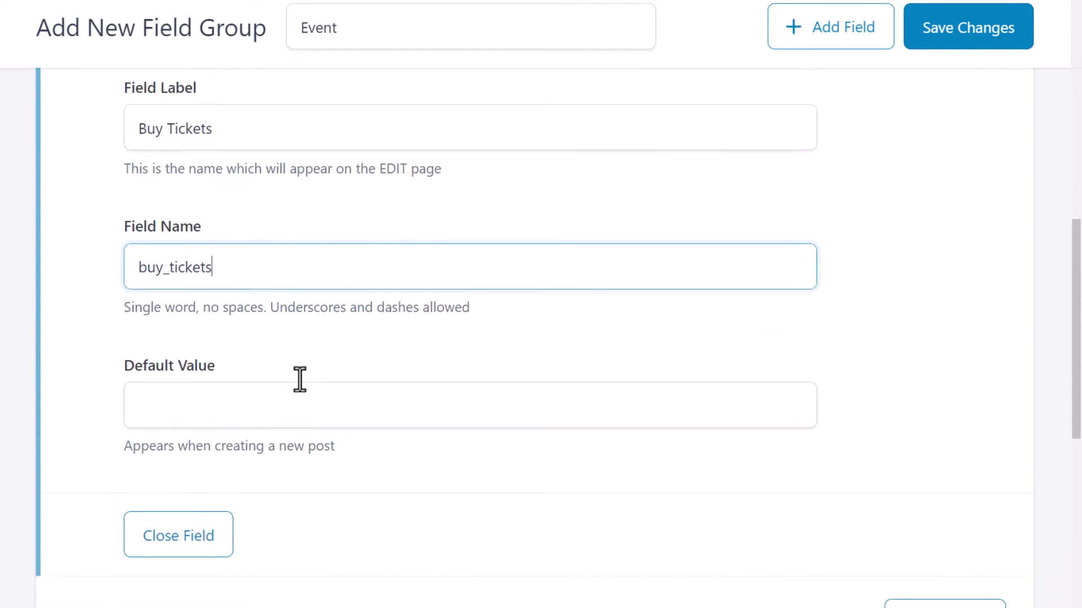
Step: Collapse the Buy Tickets field's settings
scroll(200, 438, "up", 5)
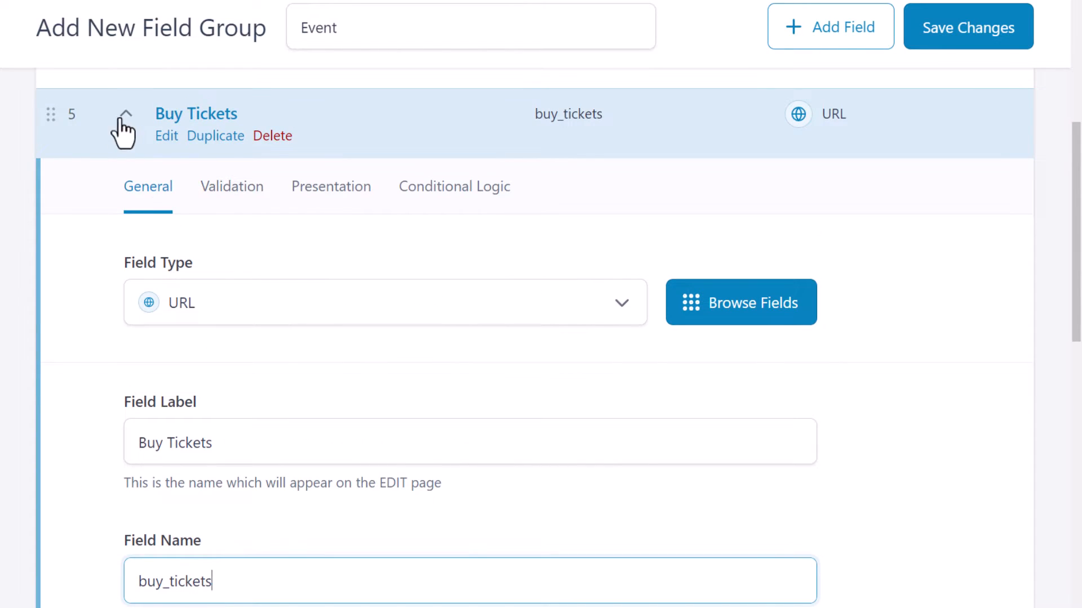
left_click(120, 119)
scroll(309, 287, "up", 2)
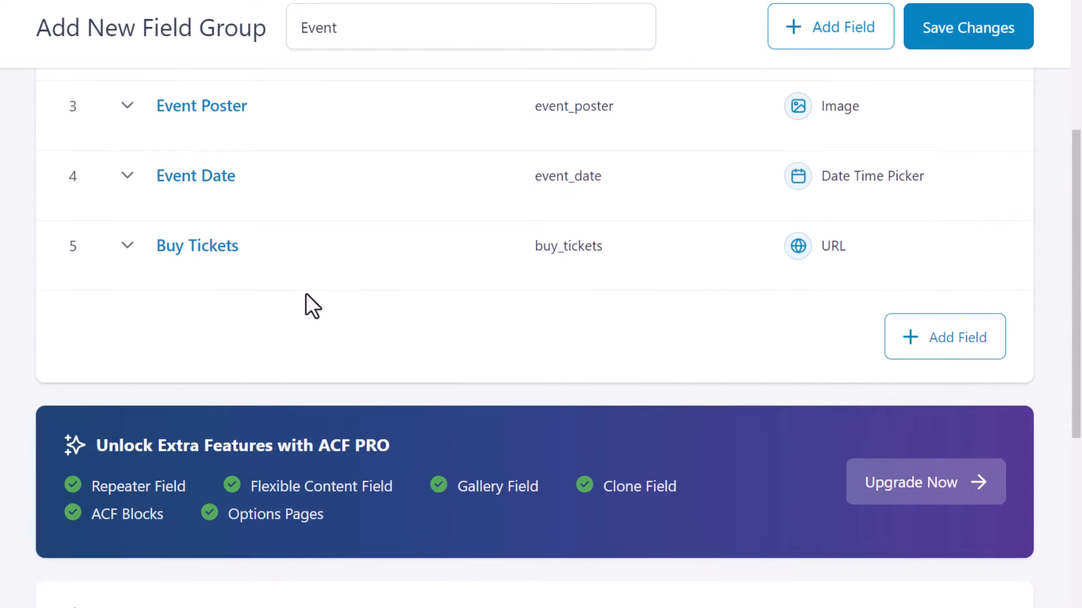
Step: Add a sixth field to the Event field group with the type Select, the label Location and the name location
left_click(924, 338)
left_click(282, 514)
scroll(288, 428, "down", 4)
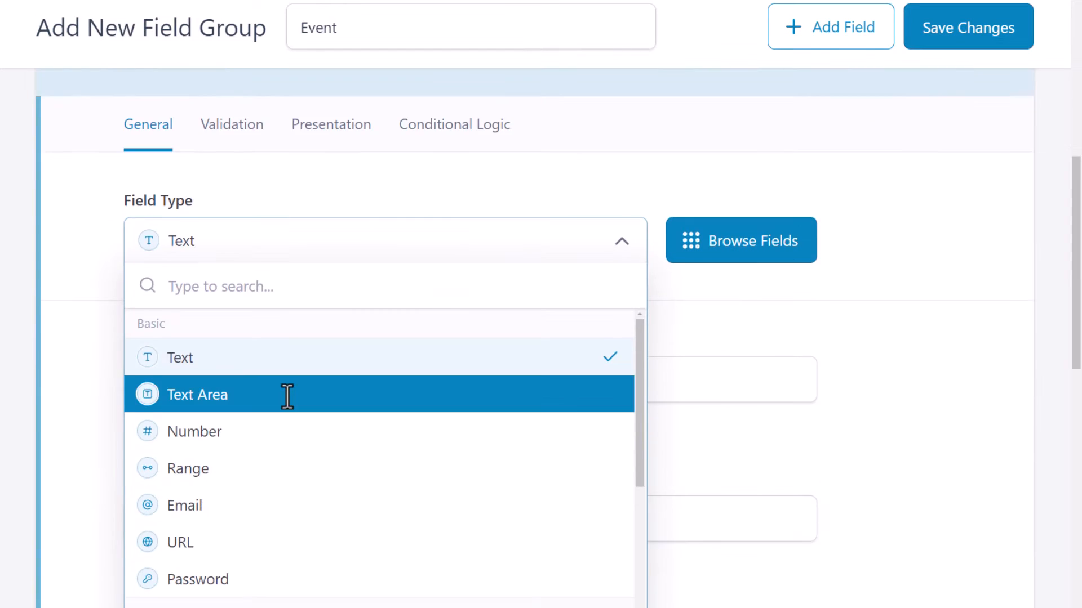
scroll(288, 397, "down", 3)
scroll(272, 459, "down", 3)
left_click(232, 463)
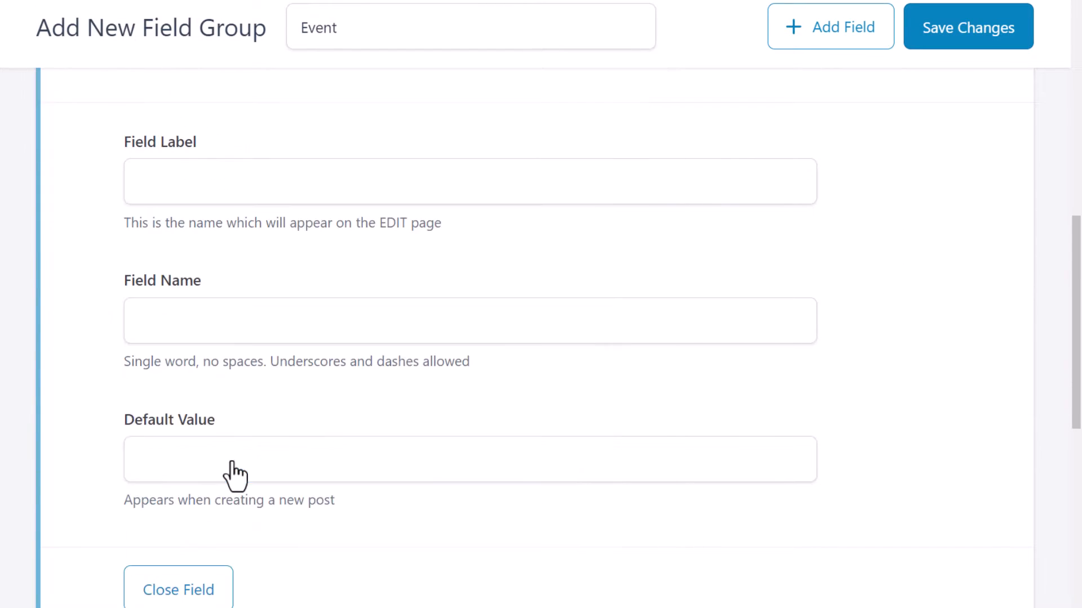
left_click(195, 185)
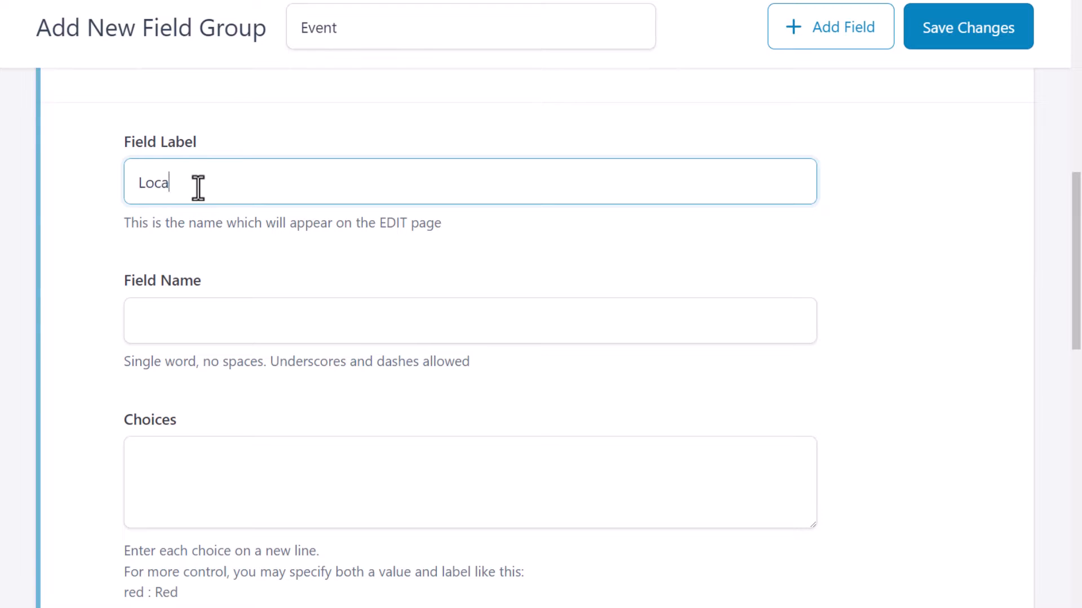
Step: Enter Australia, USA and England as the Location field's choices, one per line
left_click(252, 444)
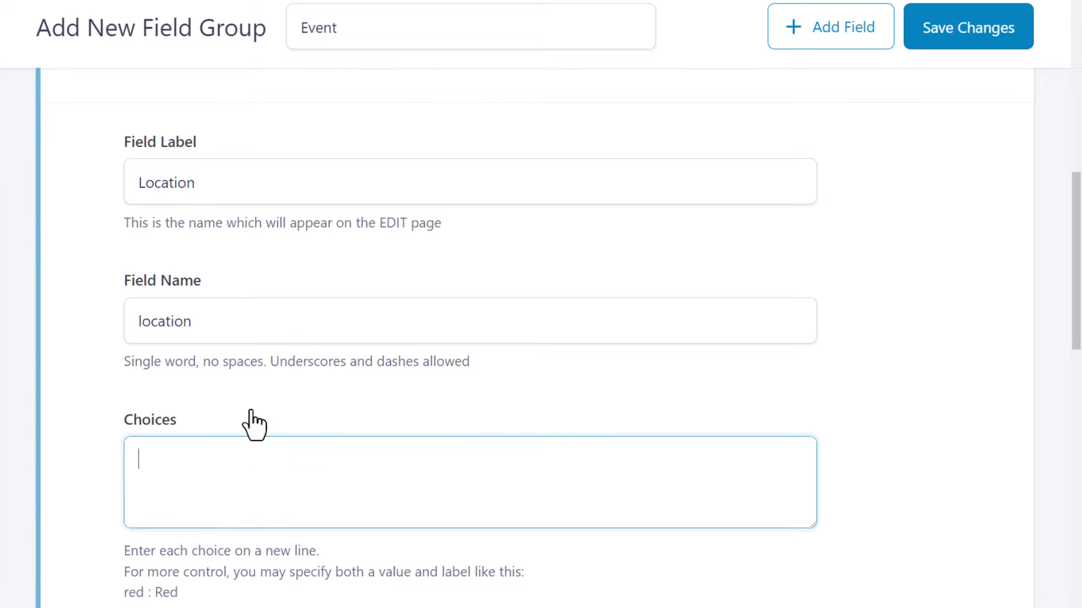
type("Australia")
key("Return")
type("USA")
key("Return")
type("England")
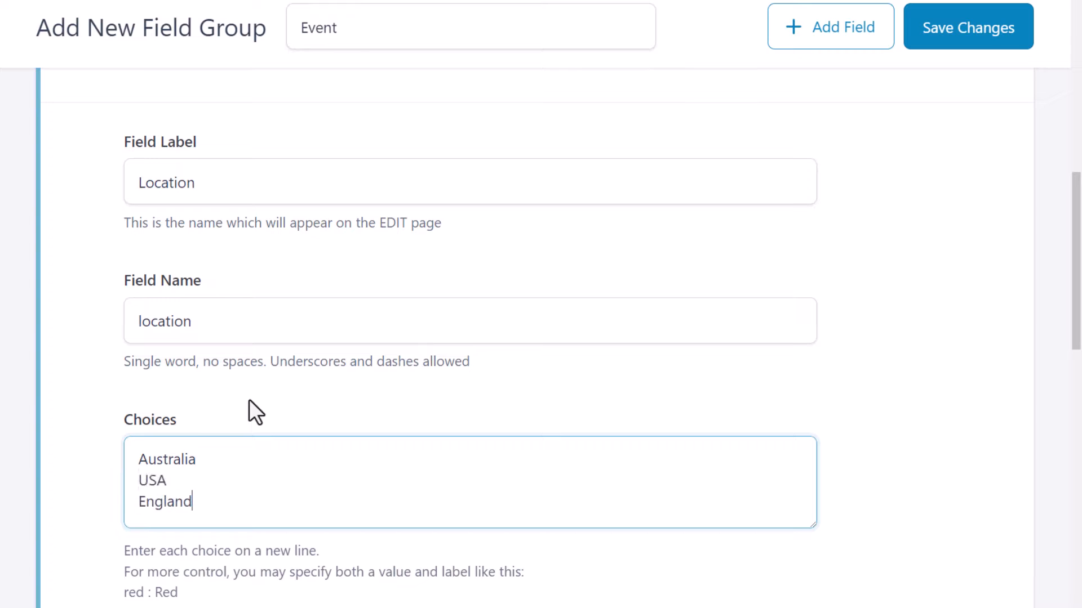
Step: Set the Location field's default value to Australia and save the field group
scroll(292, 371, "down", 2)
scroll(293, 371, "down", 3)
left_click(227, 451)
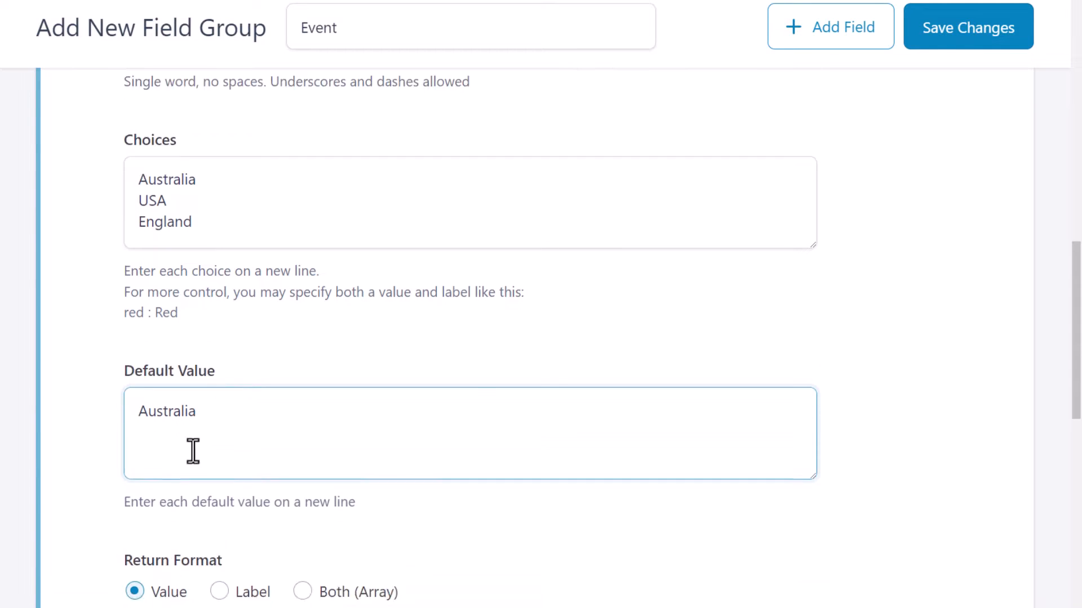
scroll(231, 510, "down", 3)
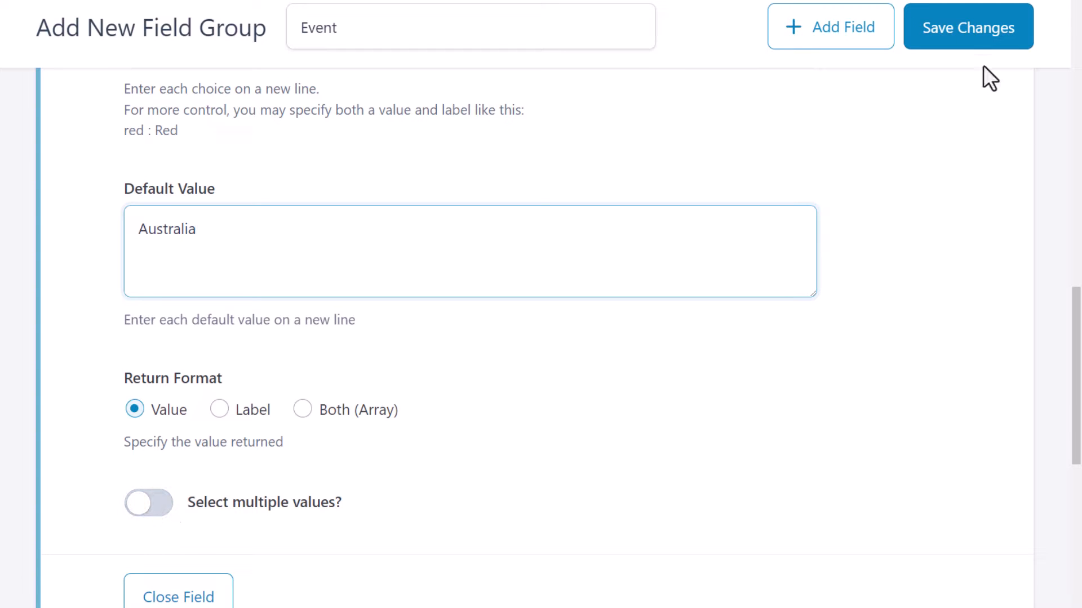
left_click(972, 53)
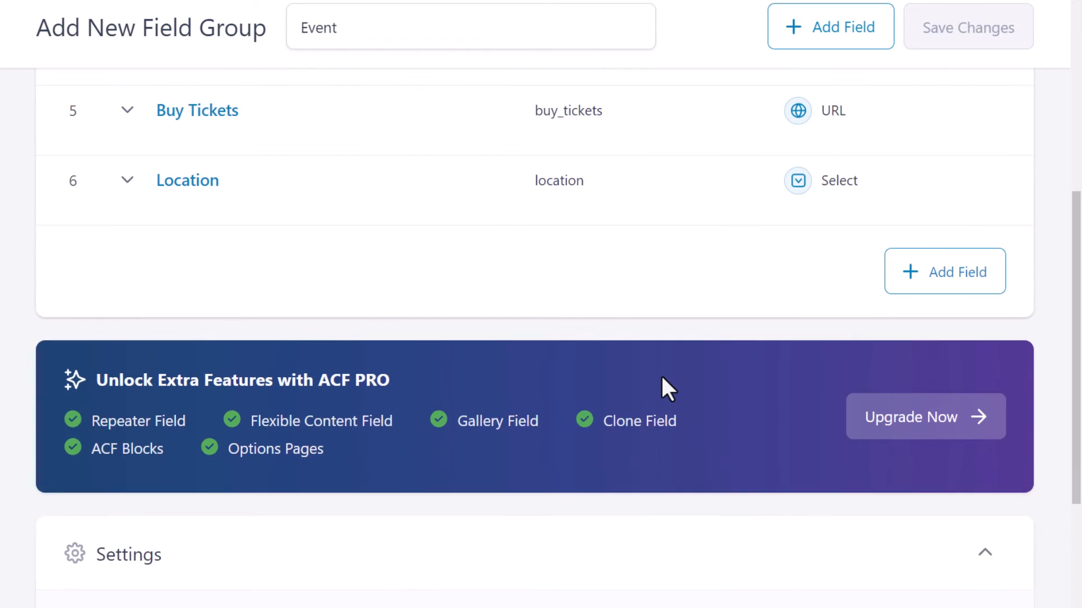
Step: Review the saved list of Event fields and the field group's location rules
scroll(662, 377, "down", 5)
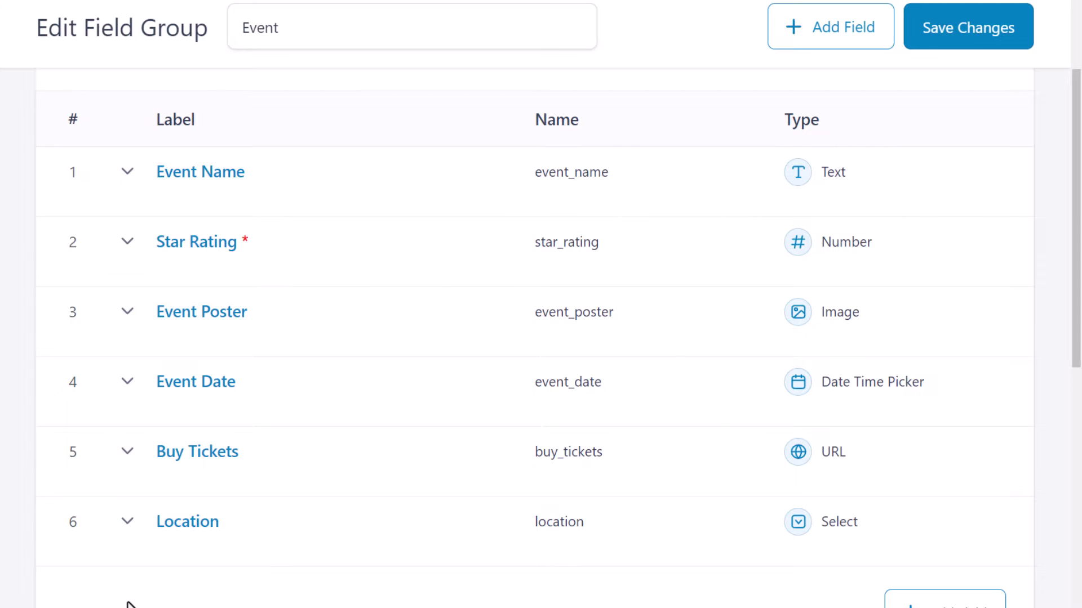
scroll(235, 399, "down", 3)
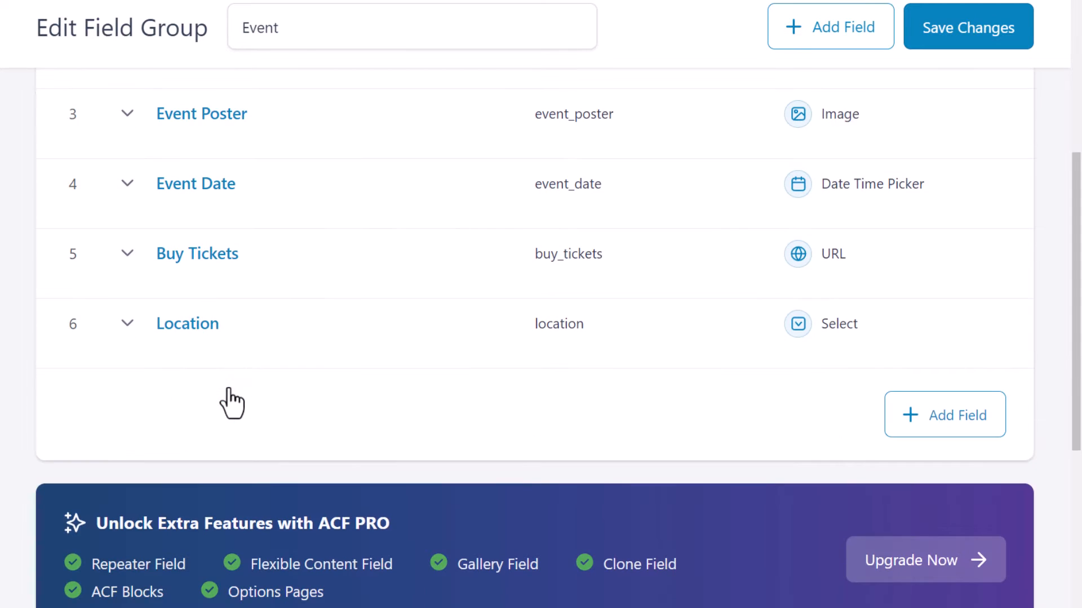
scroll(231, 393, "up", 3)
scroll(231, 394, "down", 1)
scroll(231, 394, "up", 2)
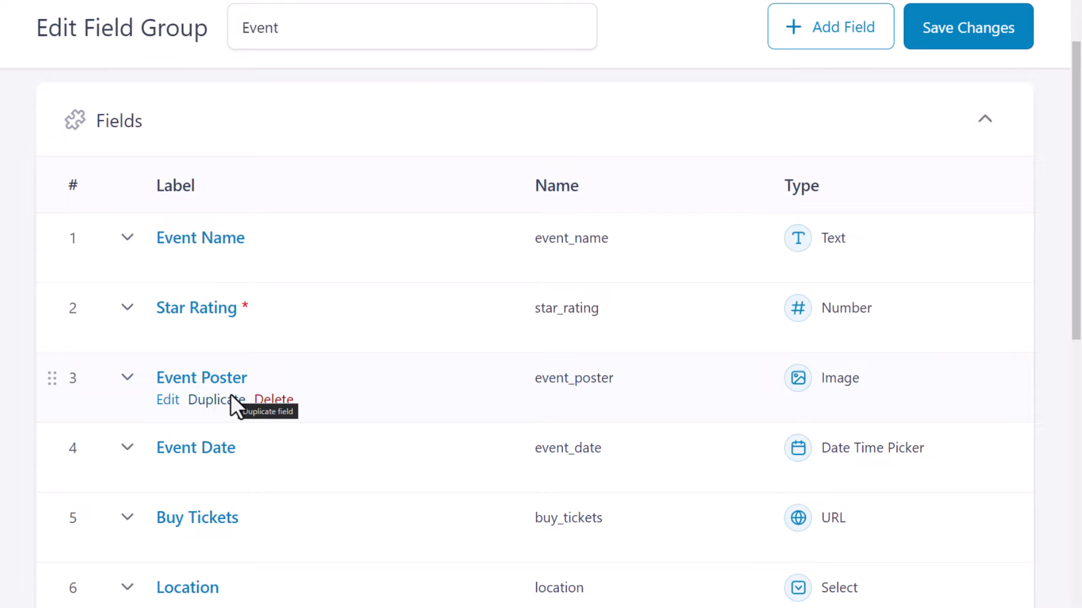
scroll(321, 403, "down", 8)
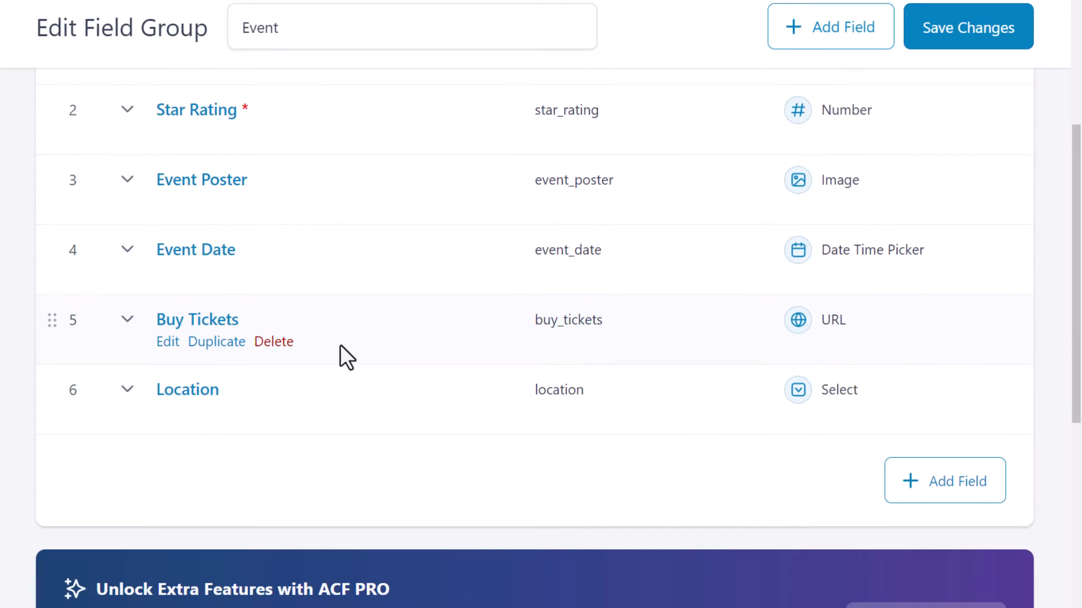
scroll(380, 258, "down", 3)
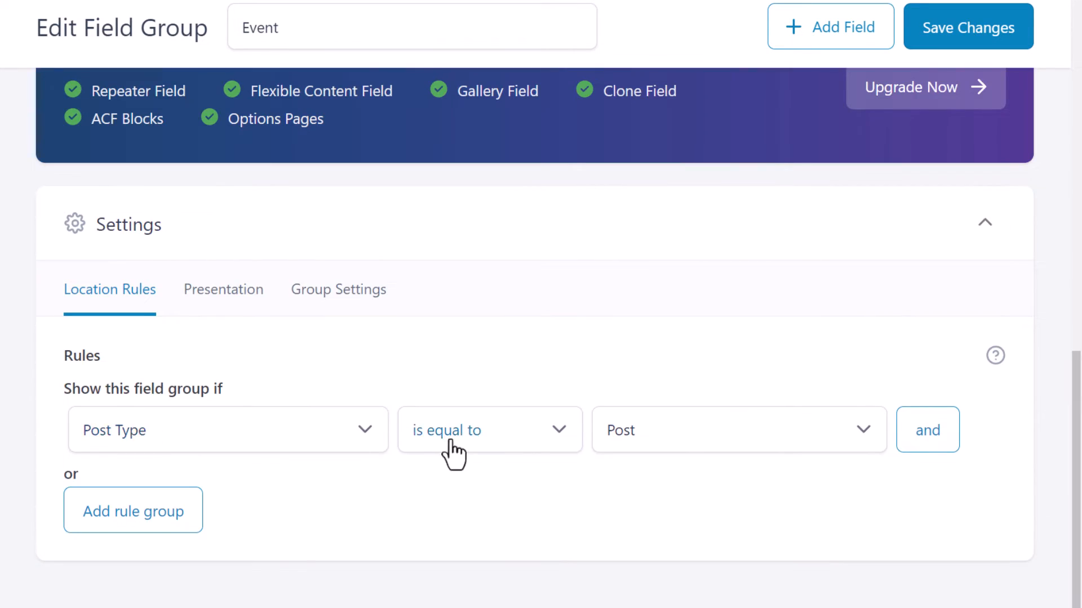
Step: Set the location rule to show the field group if Post Type is equal to Project
left_click(201, 442)
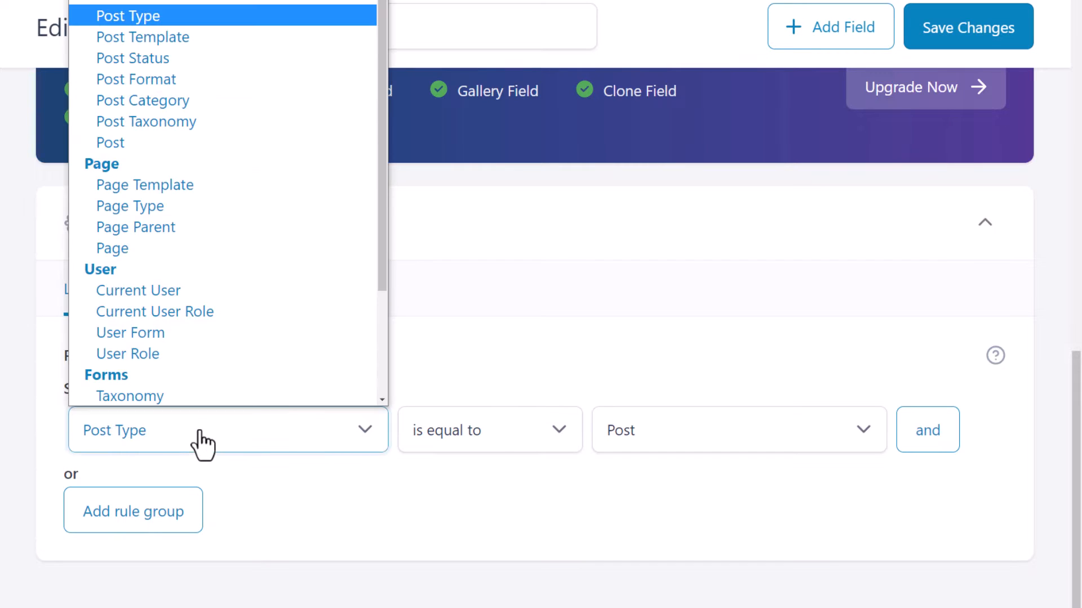
left_click(166, 18)
left_click(472, 445)
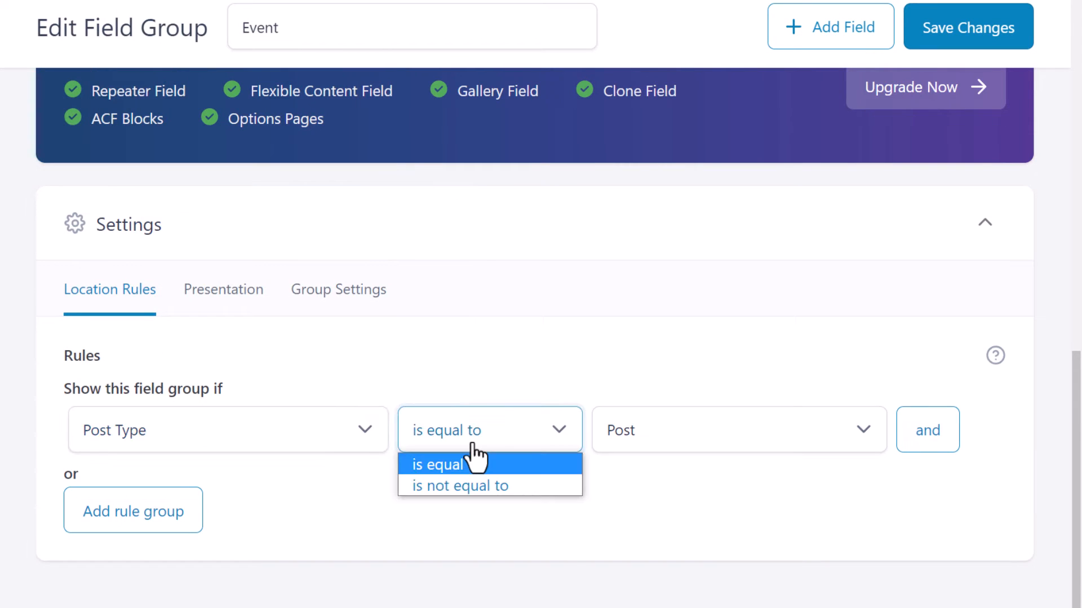
left_click(727, 444)
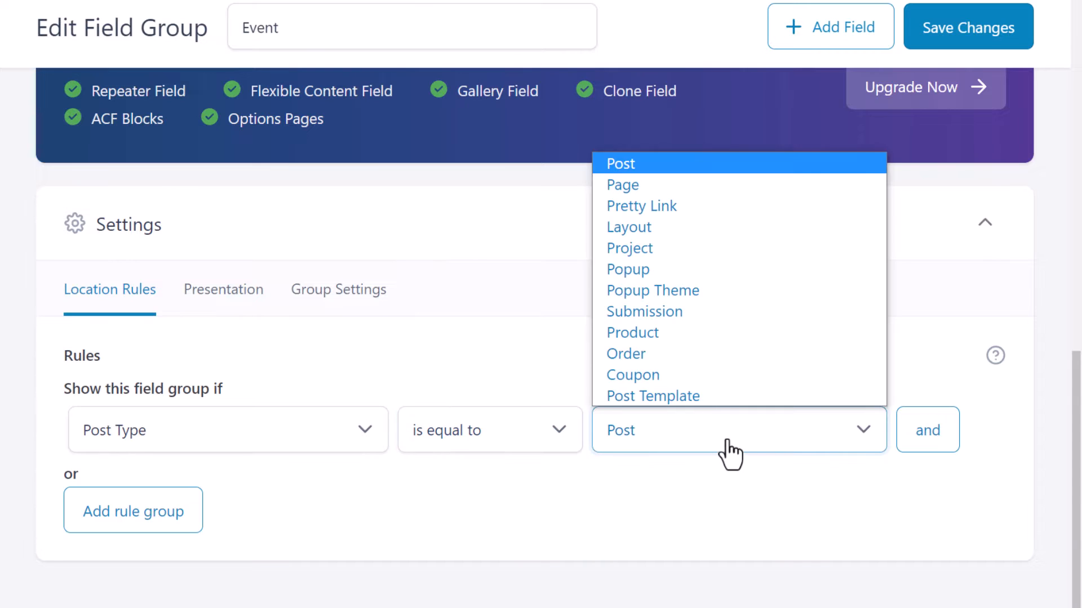
left_click(629, 250)
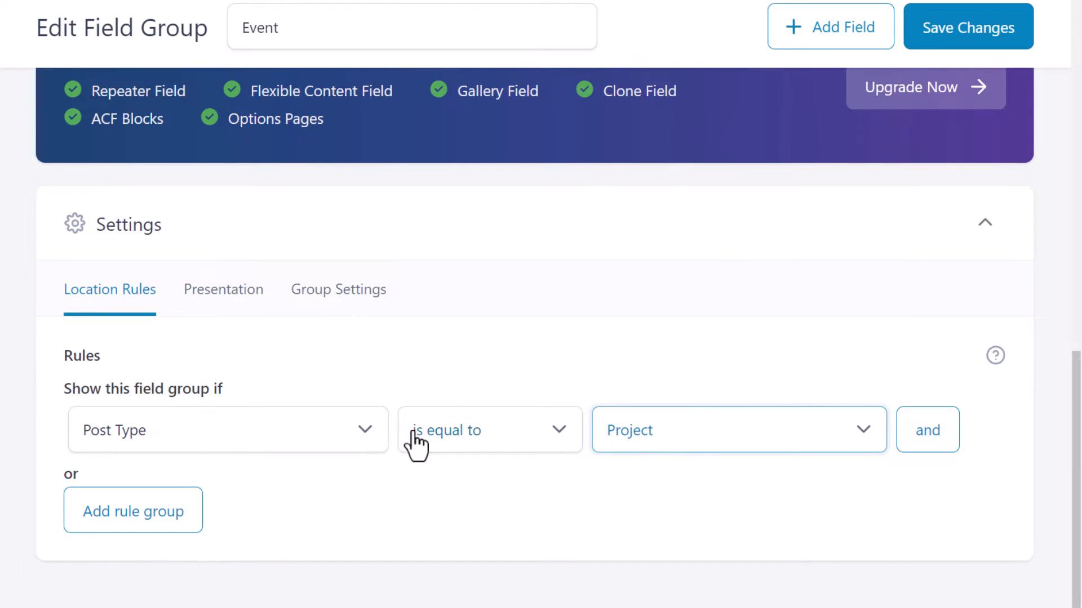
Step: Change the location rule to show the field group if Page is equal to Contact Us!
left_click(239, 422)
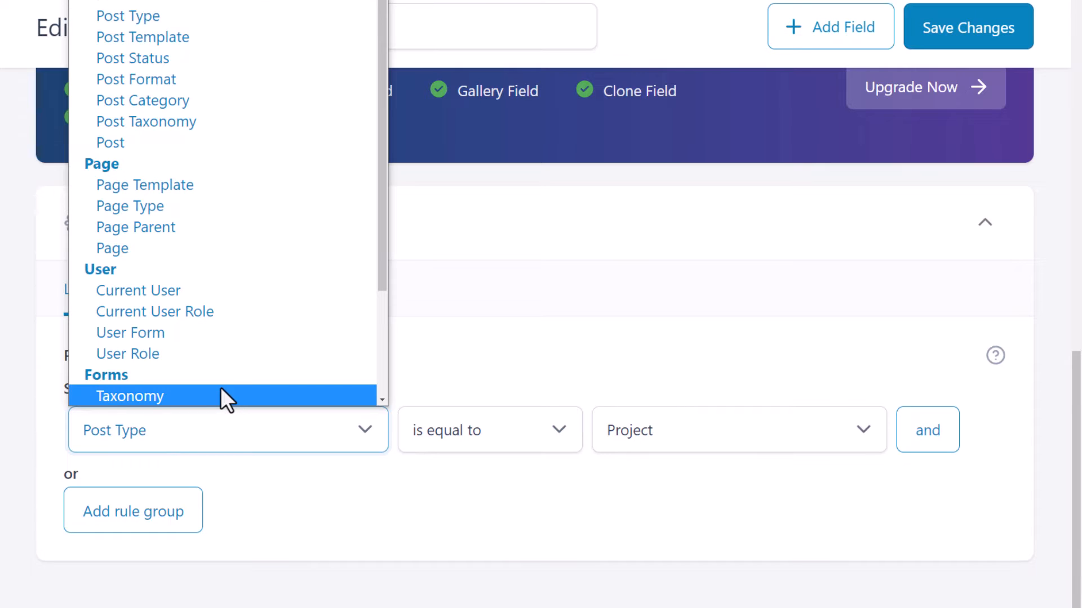
left_click(113, 248)
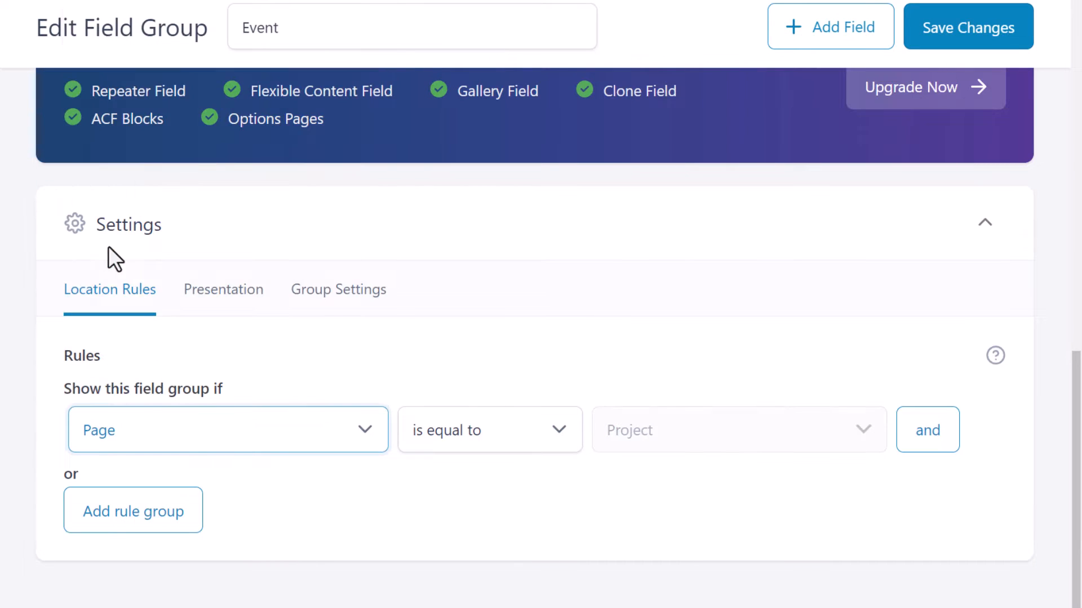
left_click(448, 436)
left_click(683, 433)
left_click(683, 434)
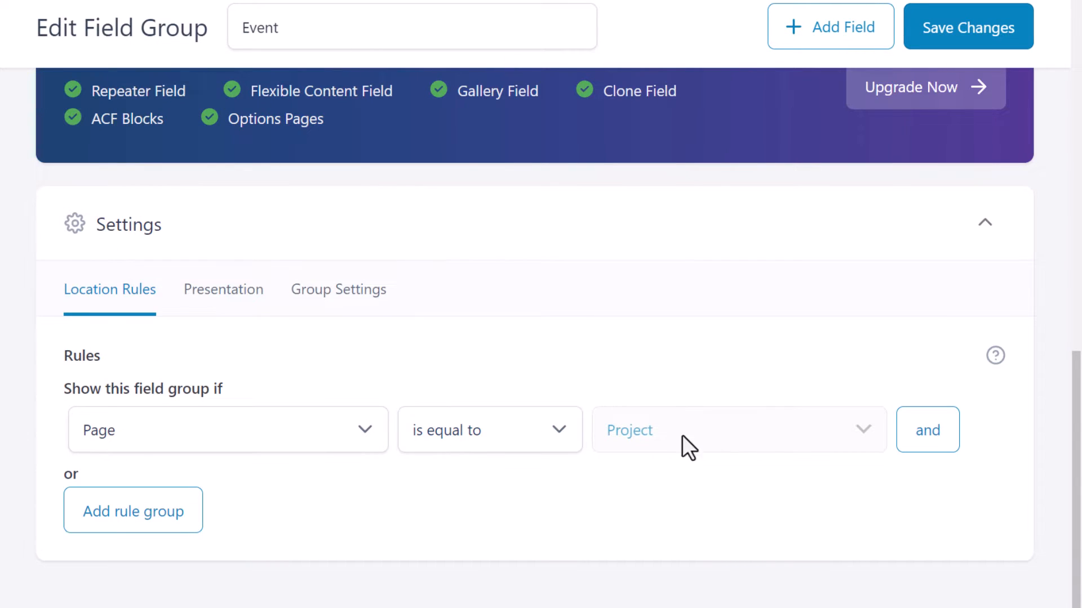
left_click(682, 435)
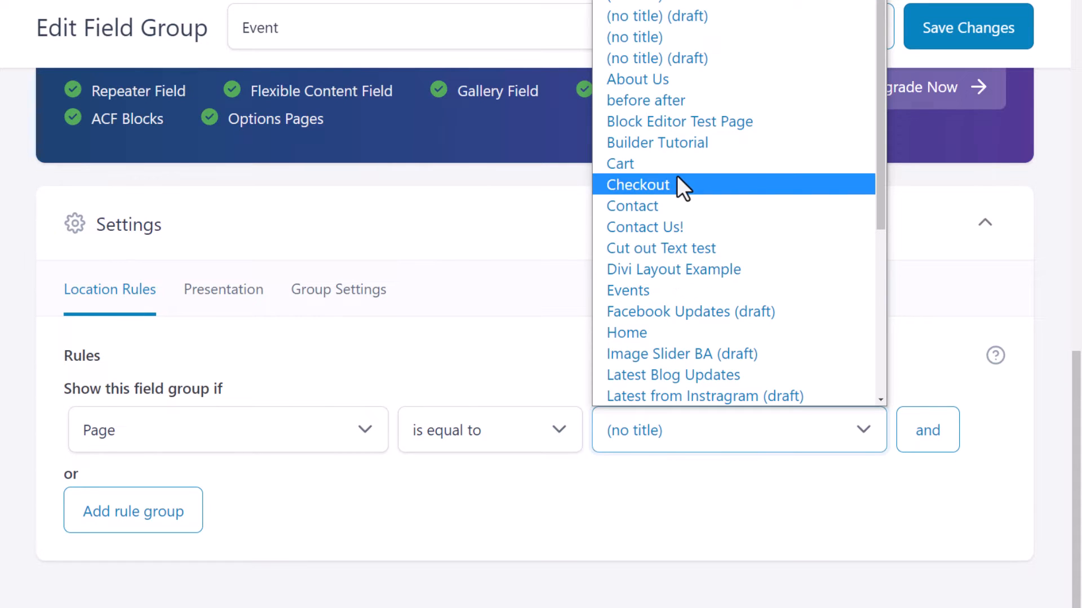
scroll(677, 206, "down", 5)
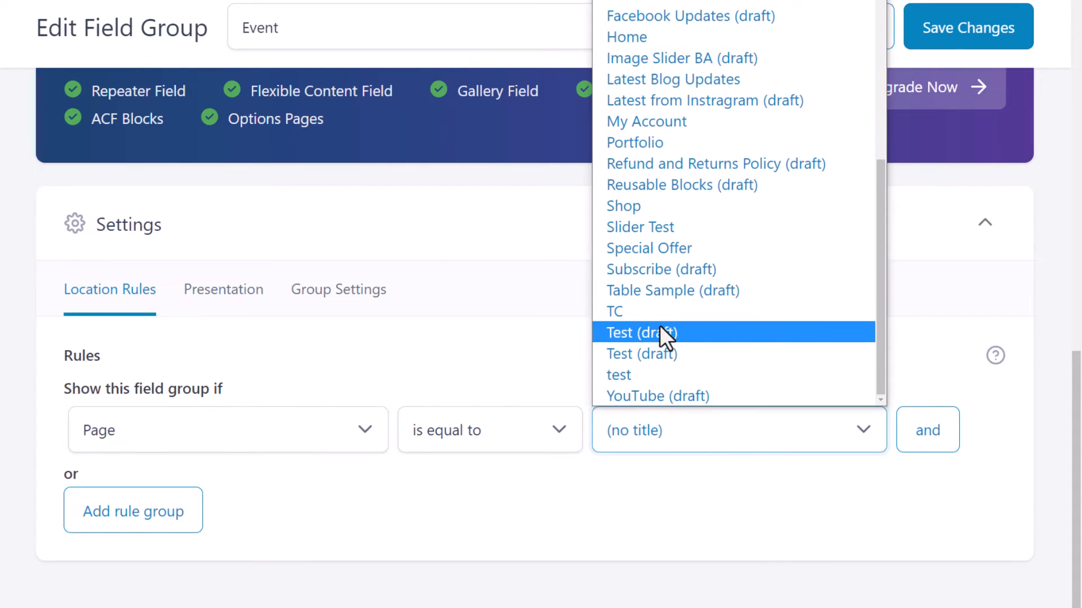
scroll(674, 301, "up", 5)
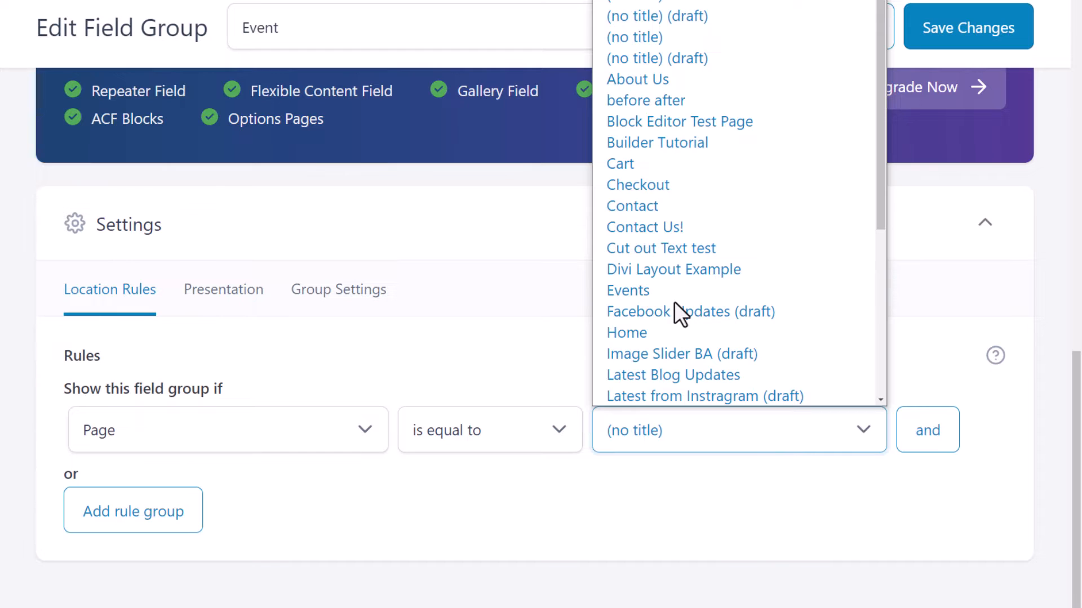
left_click(675, 228)
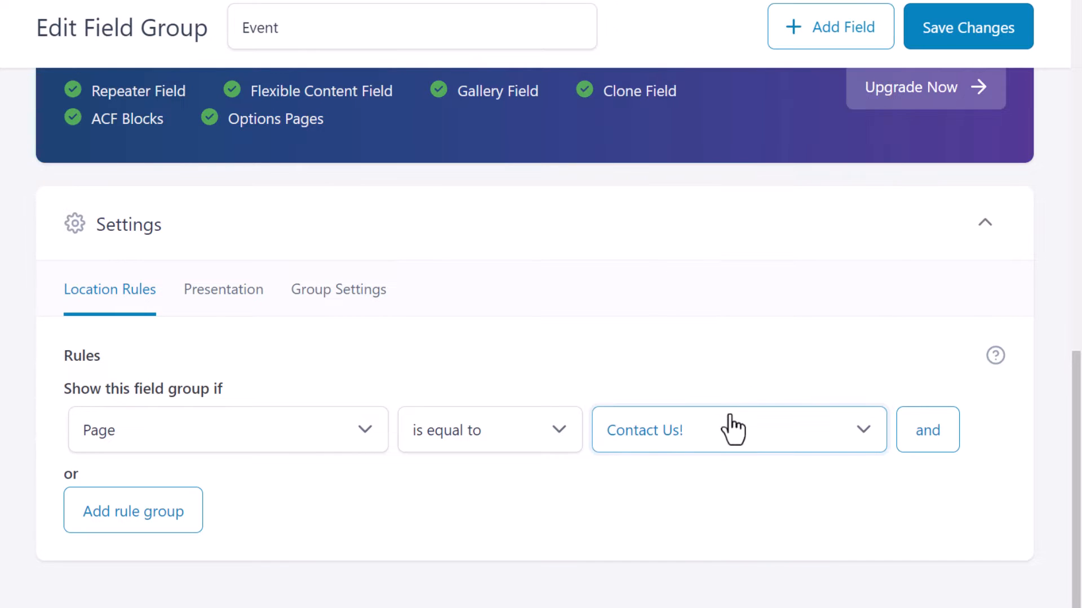
Step: Set the location rule back to Post Type is equal to Project and save the field group
left_click(363, 439)
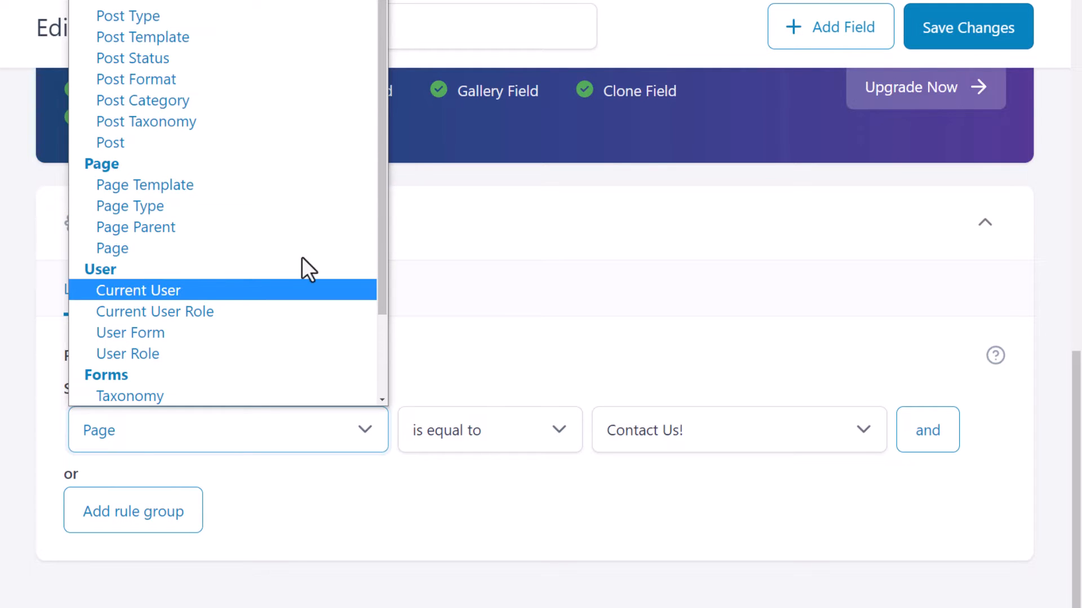
left_click(163, 20)
left_click(691, 437)
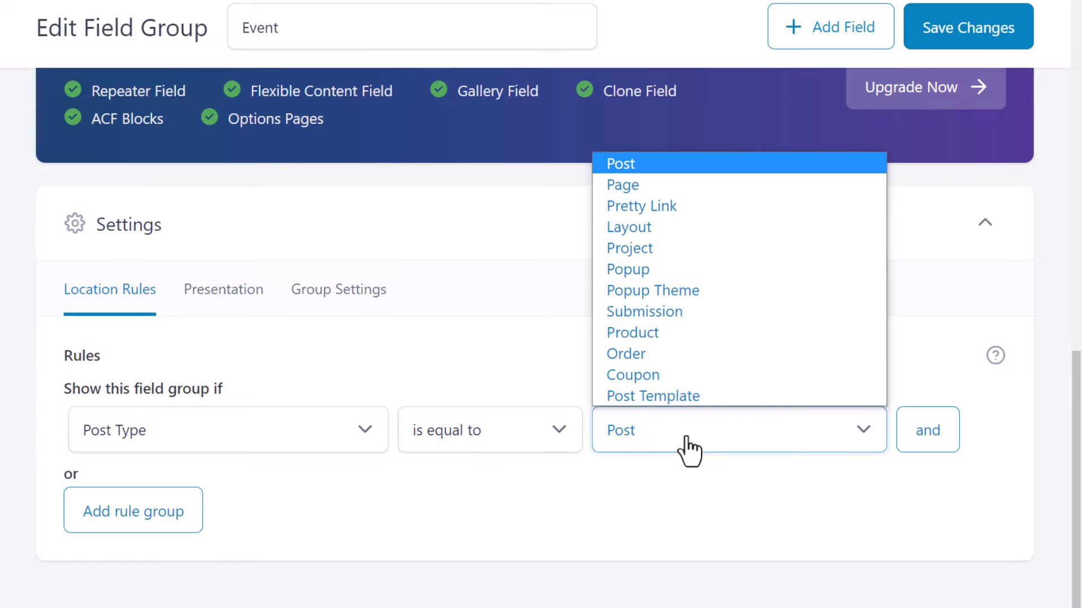
left_click(679, 246)
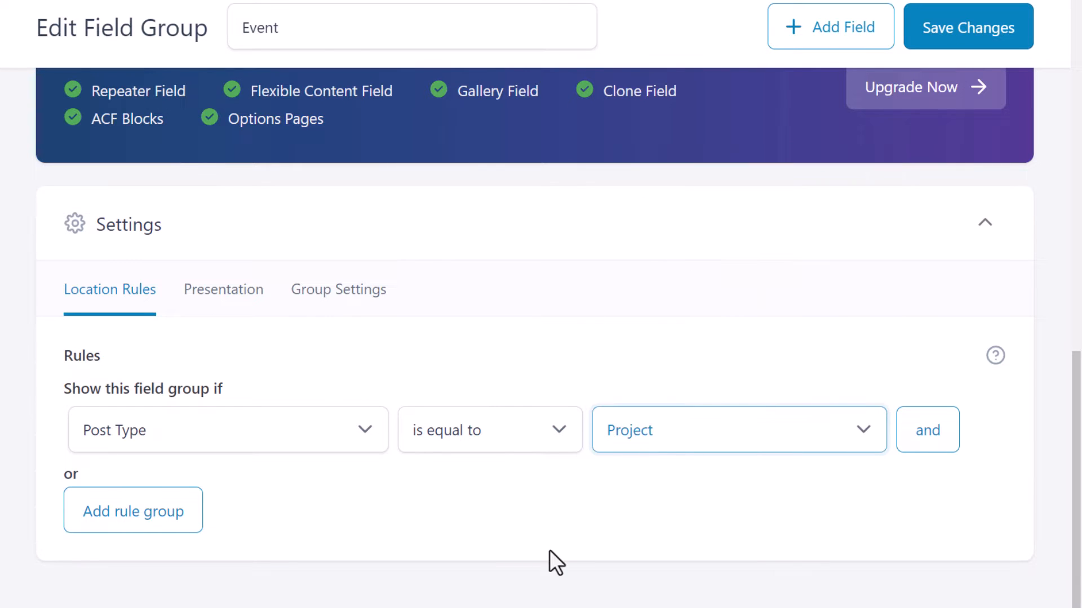
left_click(958, 46)
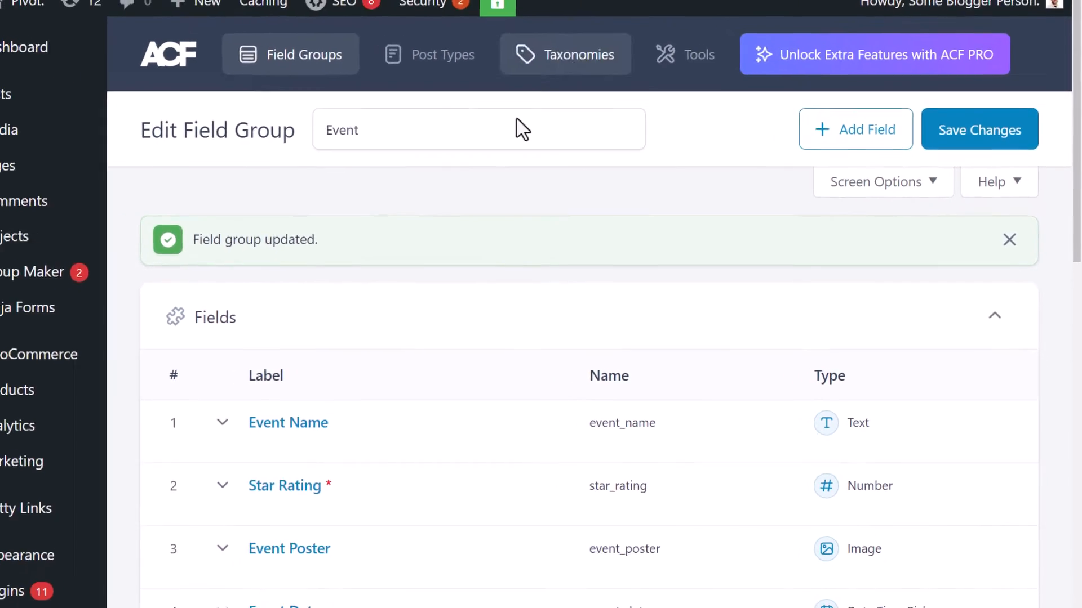
Step: Create a new project with the default editor and go to its Event custom fields below the SEO settings
mouse_move(201, 1)
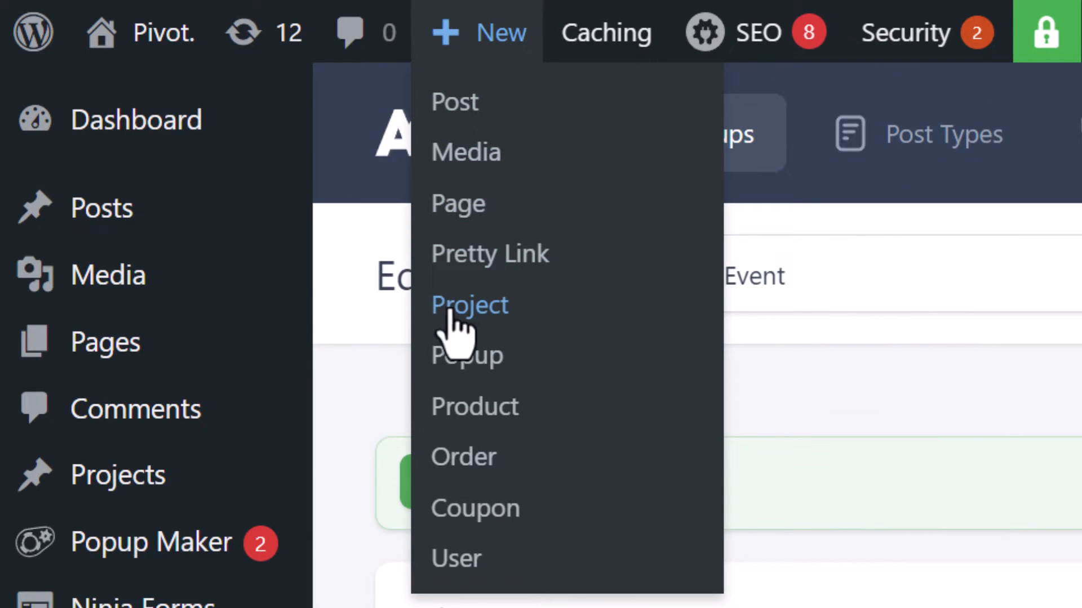
left_click(483, 315)
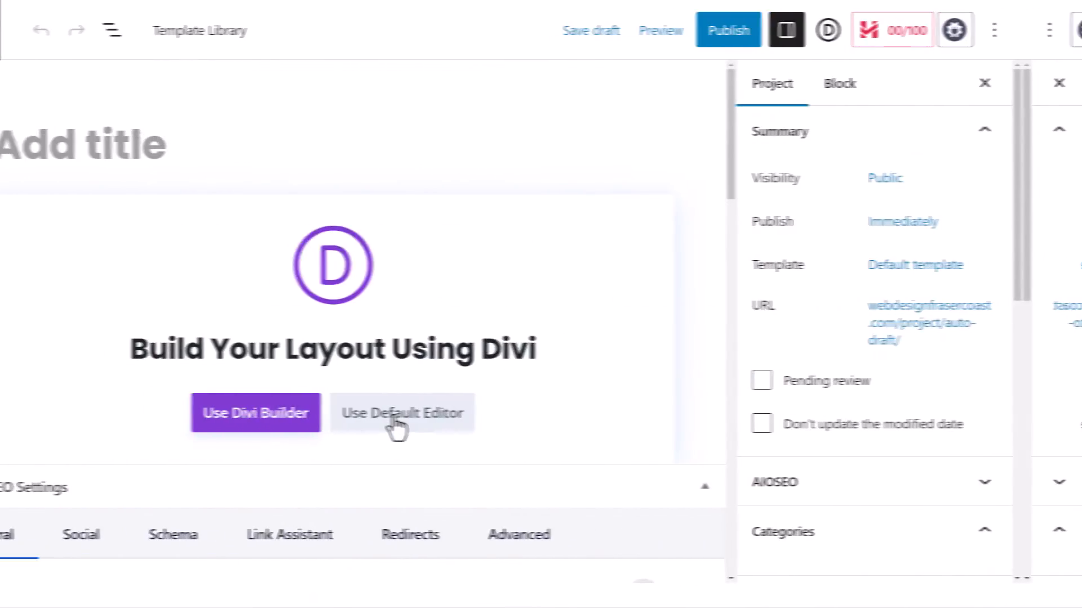
left_click(458, 420)
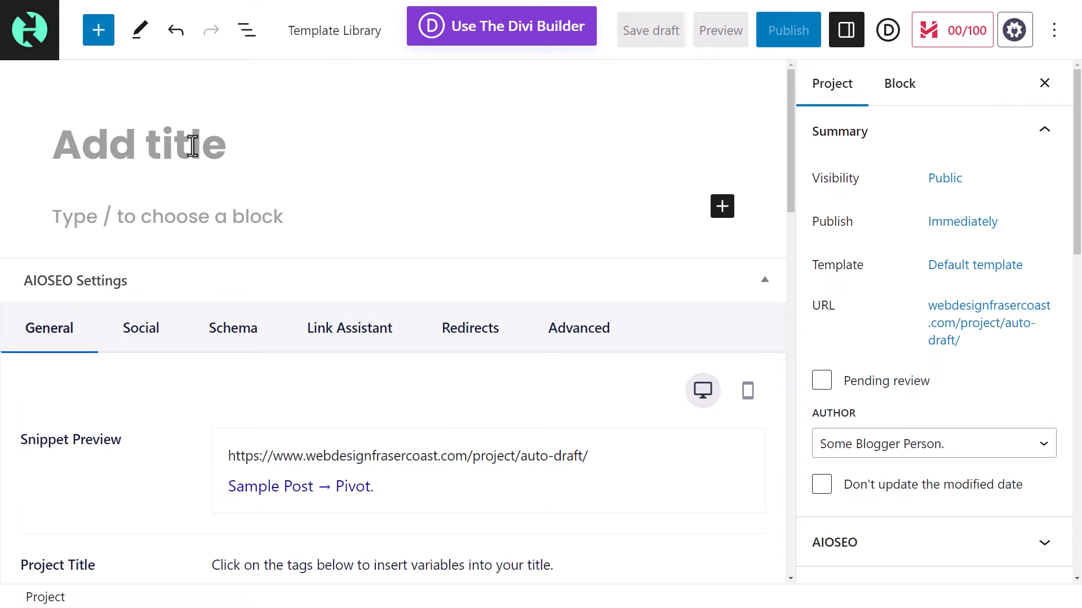
scroll(485, 390, "down", 3)
scroll(485, 390, "down", 9)
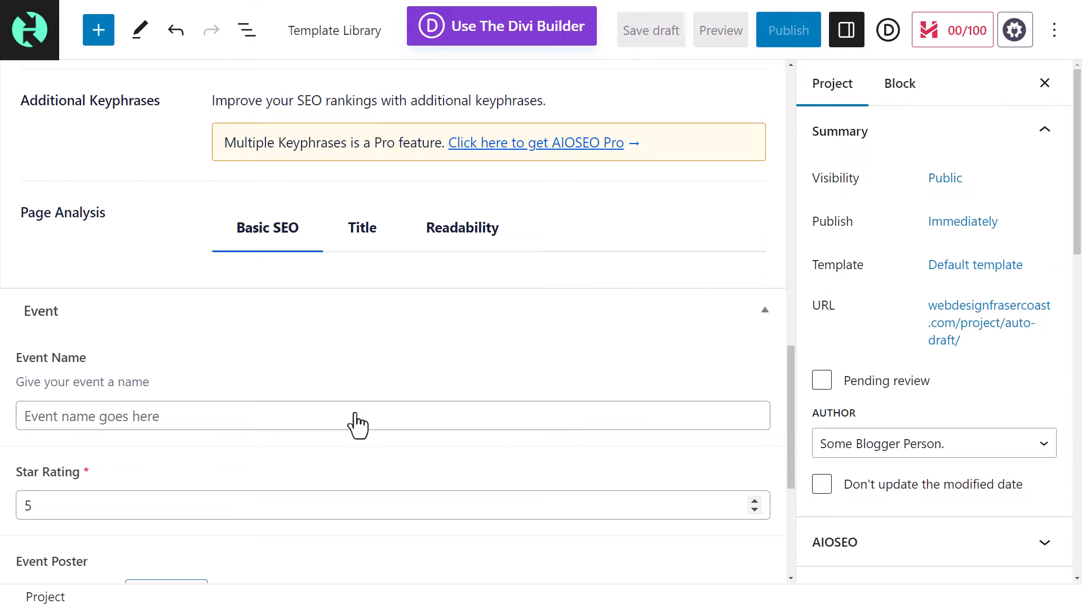
scroll(357, 427, "down", 4)
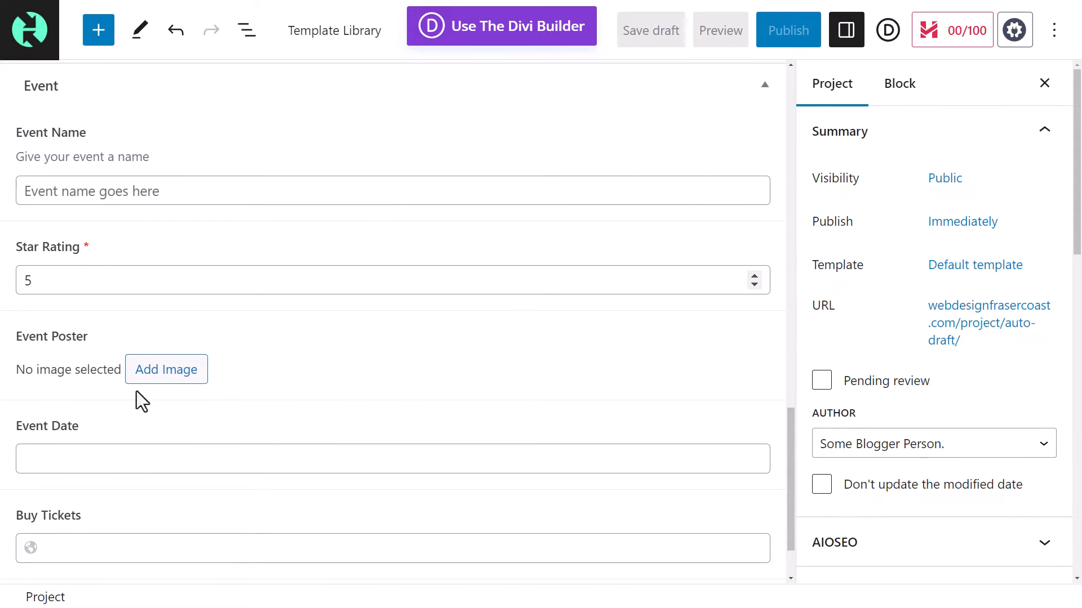
Step: Collapse the AIOSEO Settings section, move it below the Event section, and collapse the Event section too
scroll(752, 214, "up", 10)
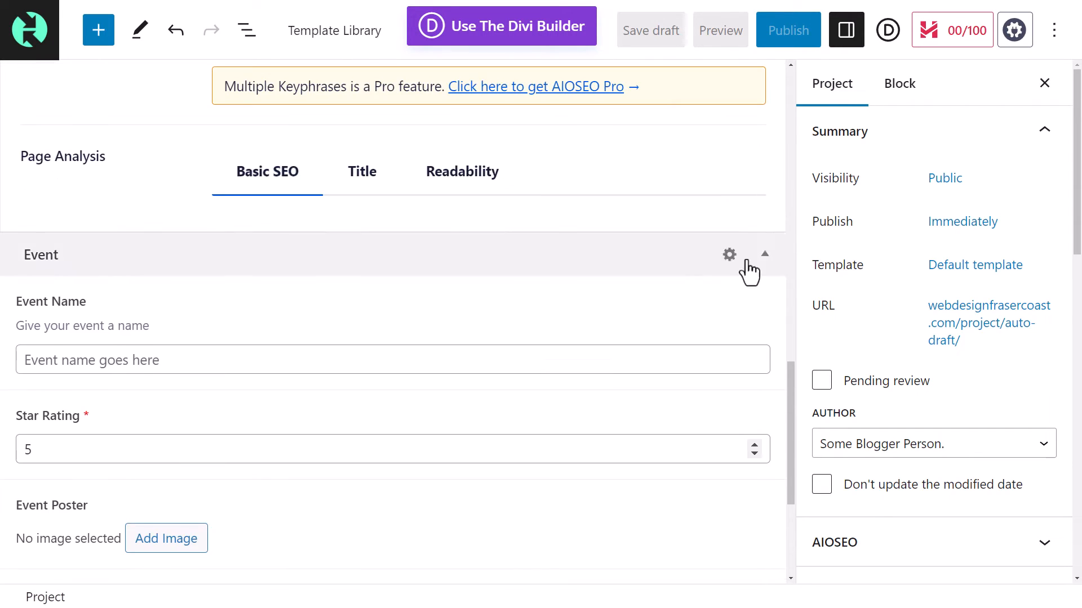
scroll(743, 313, "up", 9)
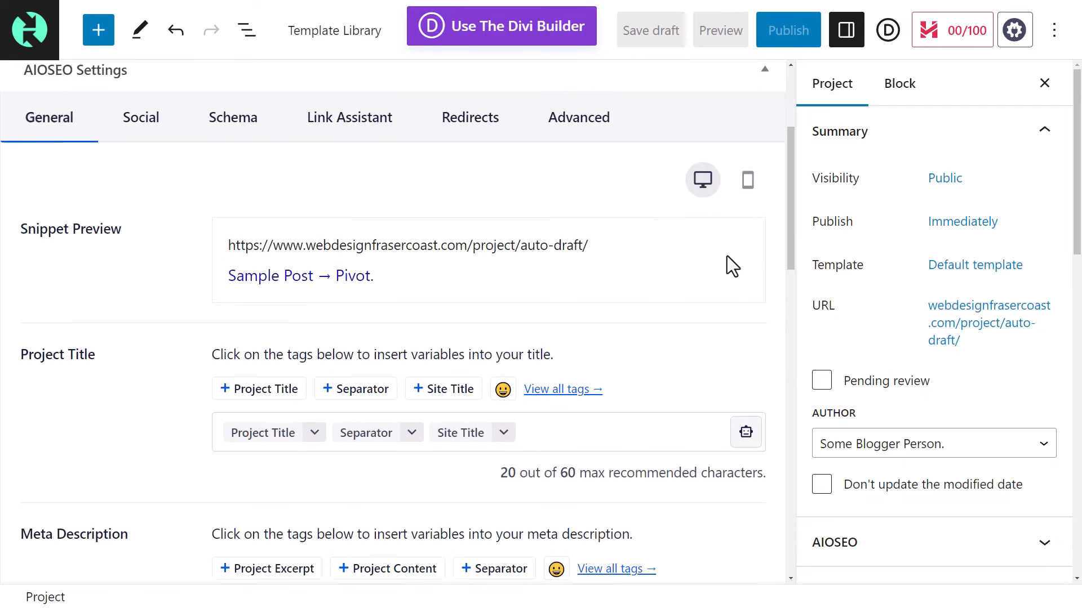
left_click(762, 169)
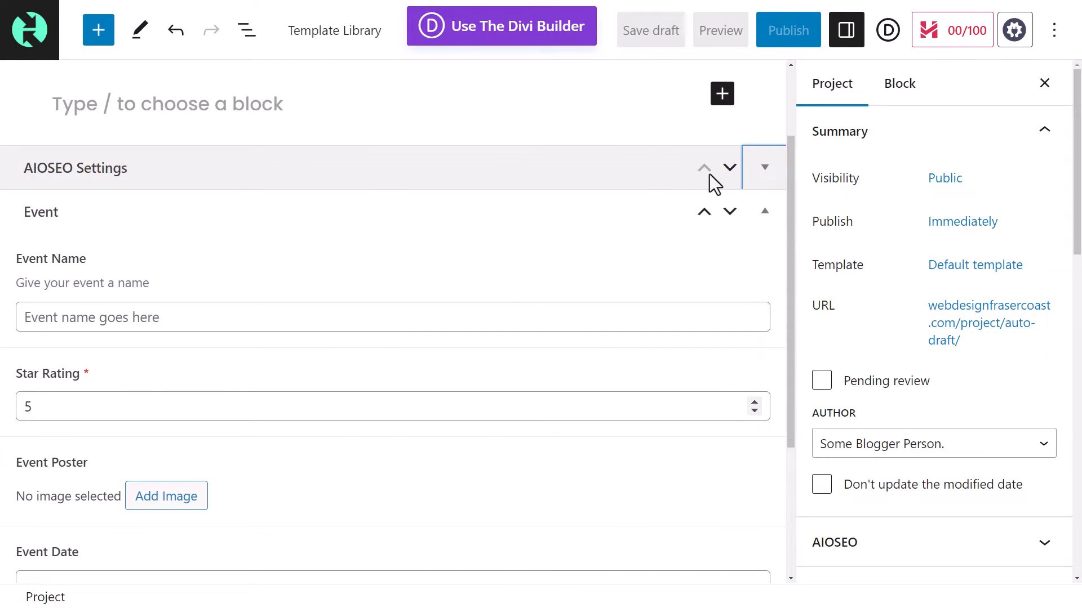
left_click(728, 168)
scroll(425, 279, "up", 5)
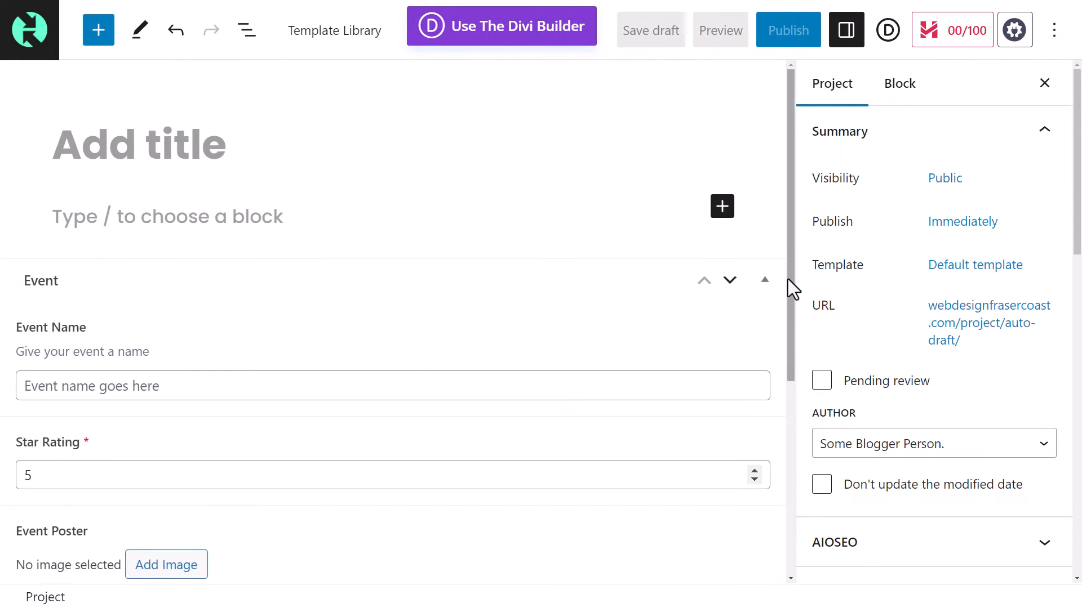
left_click(765, 282)
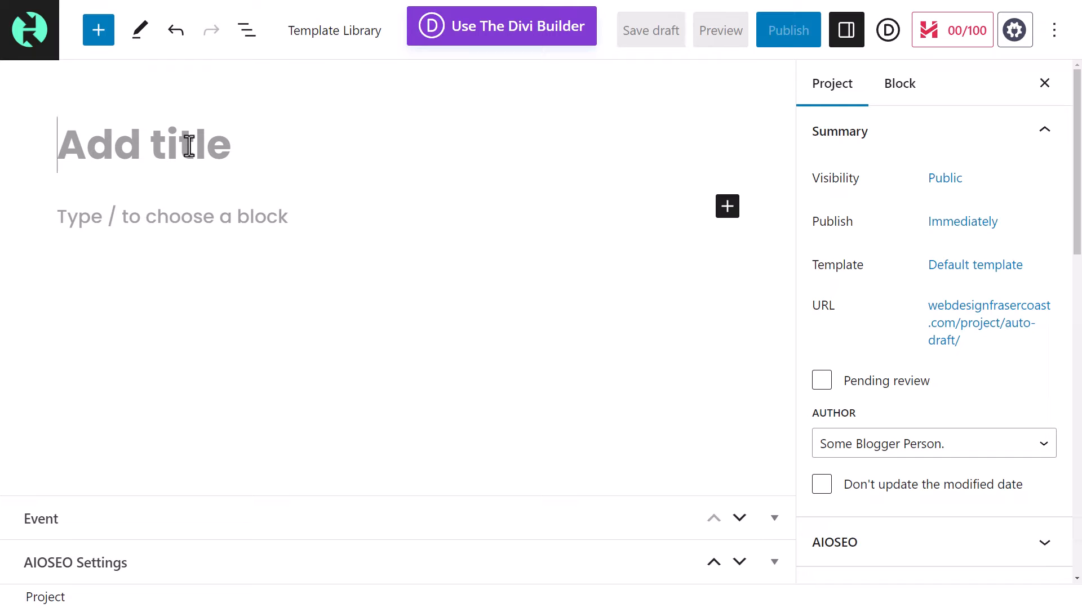
Step: Title the new project "Event Project Title"
type("Even")
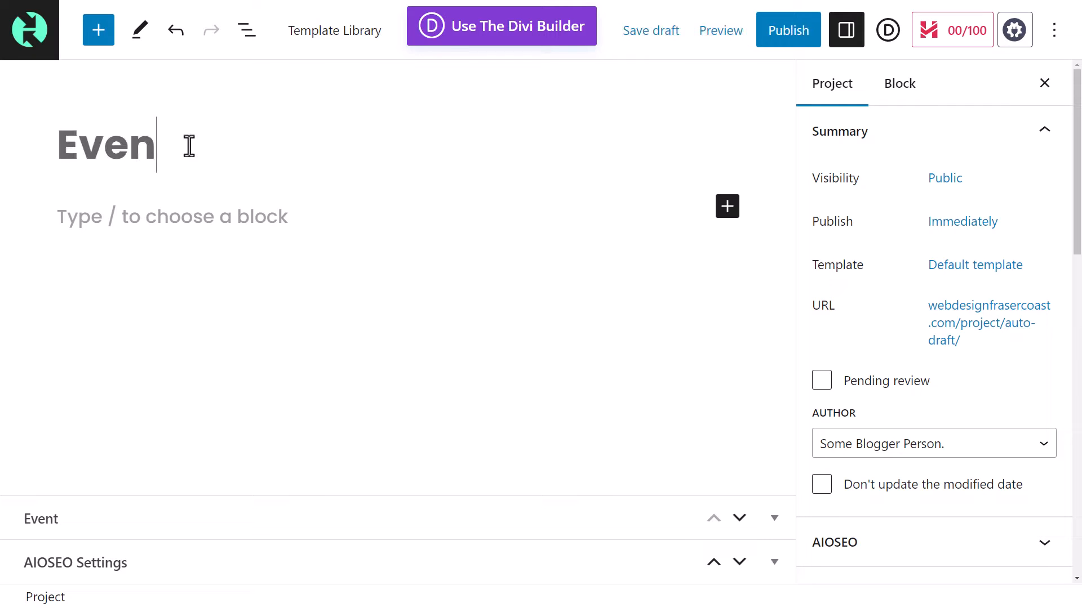
type("t Project")
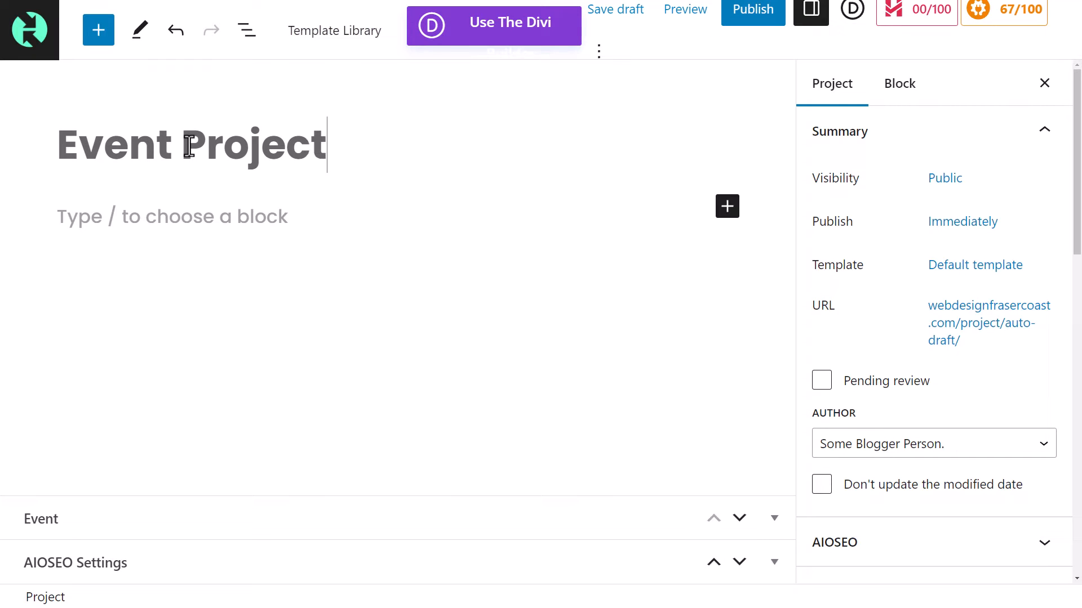
type(" Title")
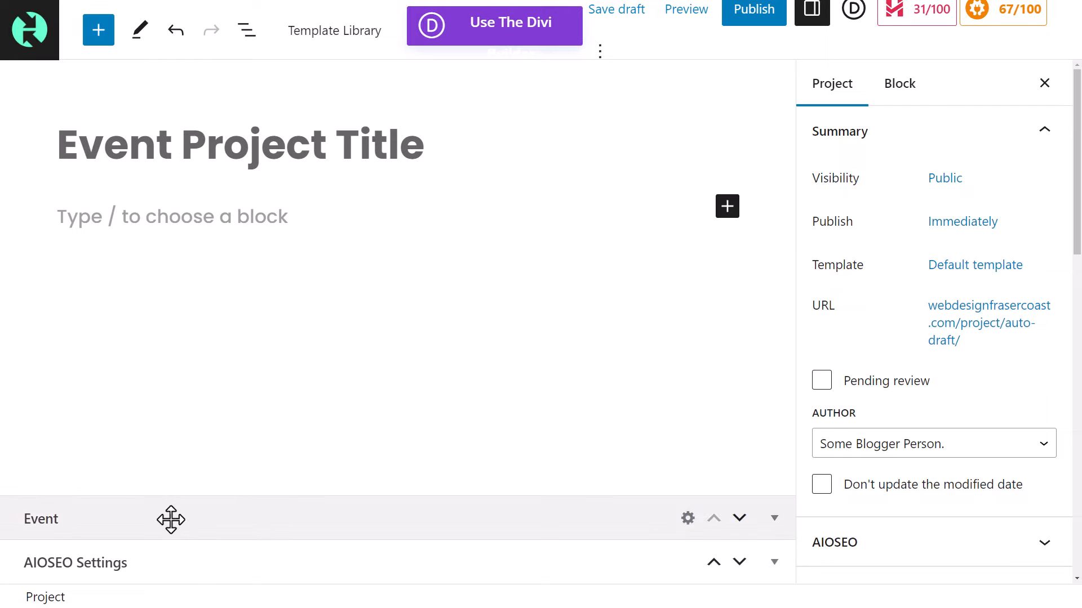
Step: Expand the Event section, enter "Big Event!" as the event name and set the star rating to 4
left_click(169, 519)
scroll(200, 427, "down", 4)
left_click(169, 155)
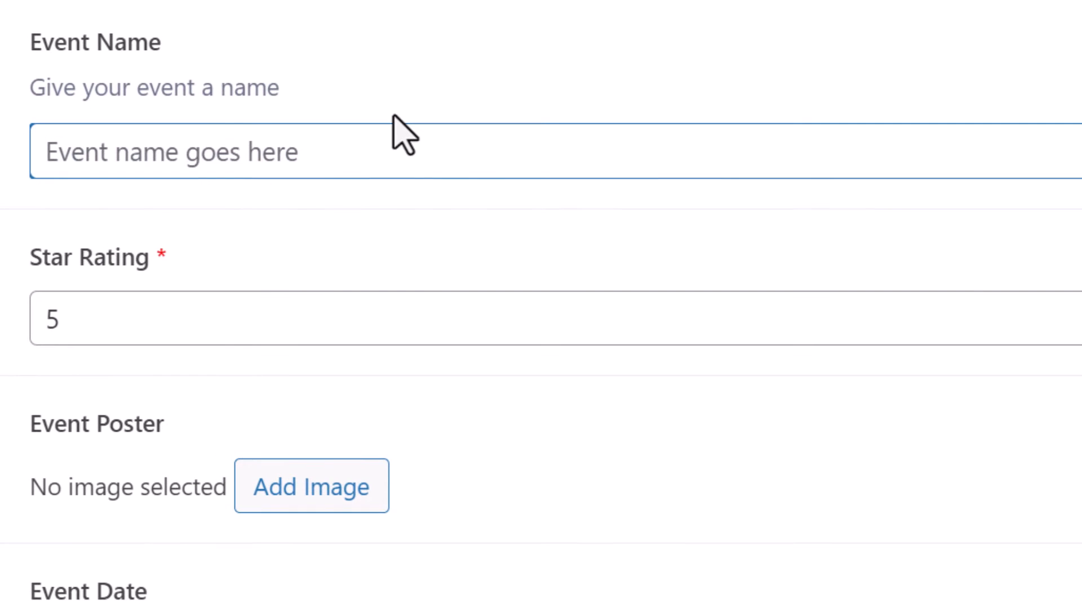
type("Big Event!")
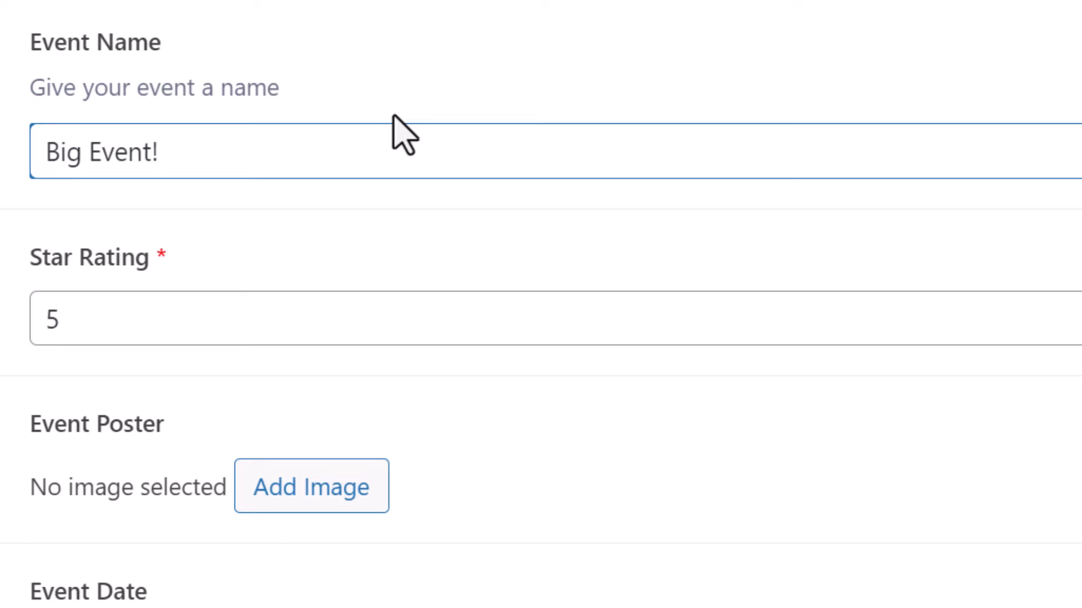
left_click(187, 317)
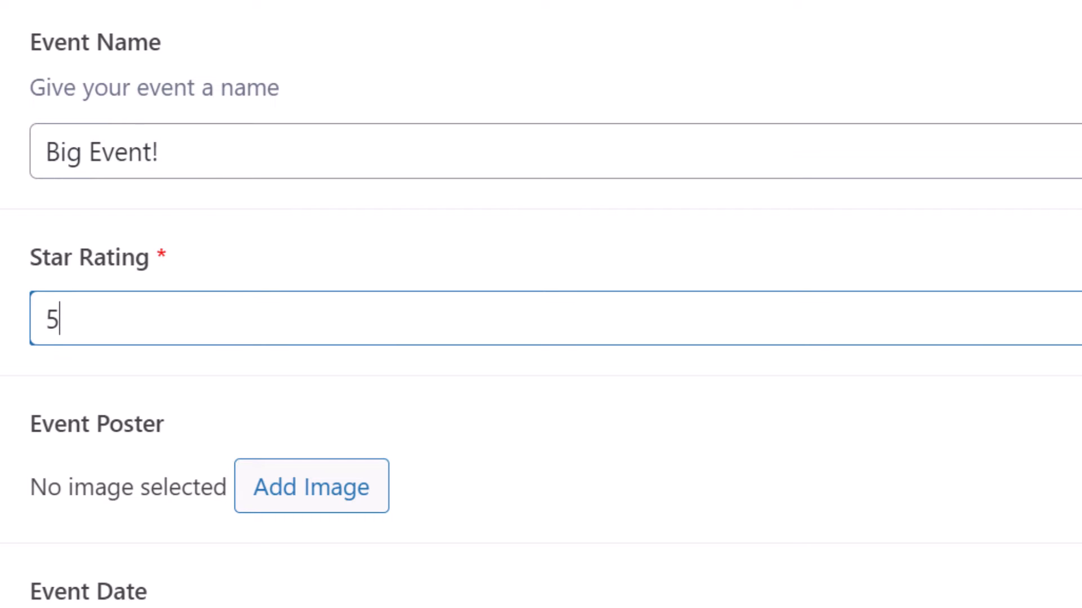
key("BackSpace")
type("4")
Step: Add the media library photo of a person jumping off a wooden dock into turquoise water as the event poster
left_click(313, 486)
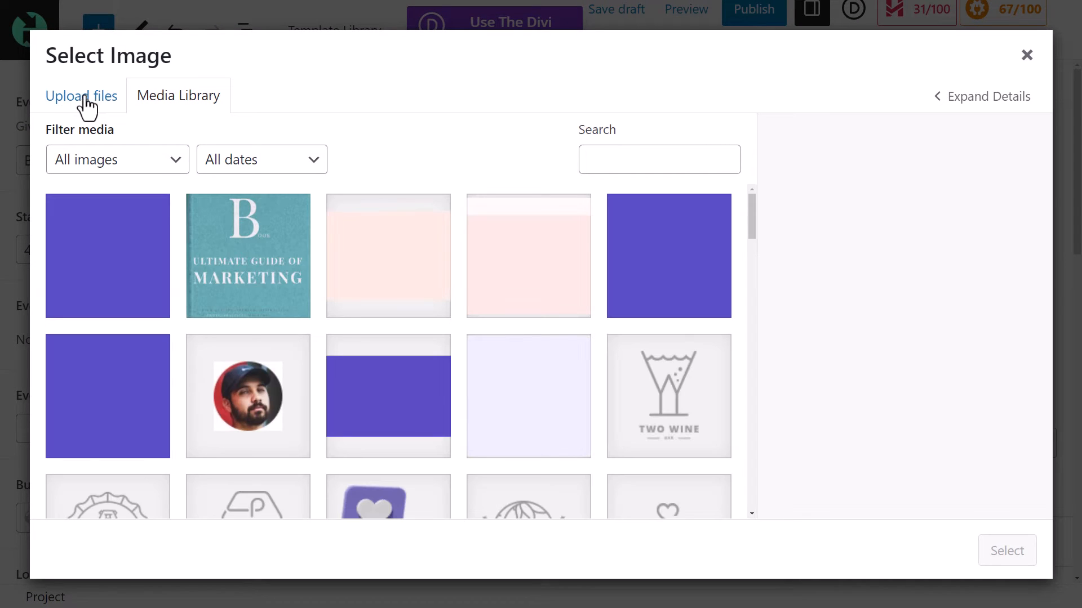
left_click(252, 457)
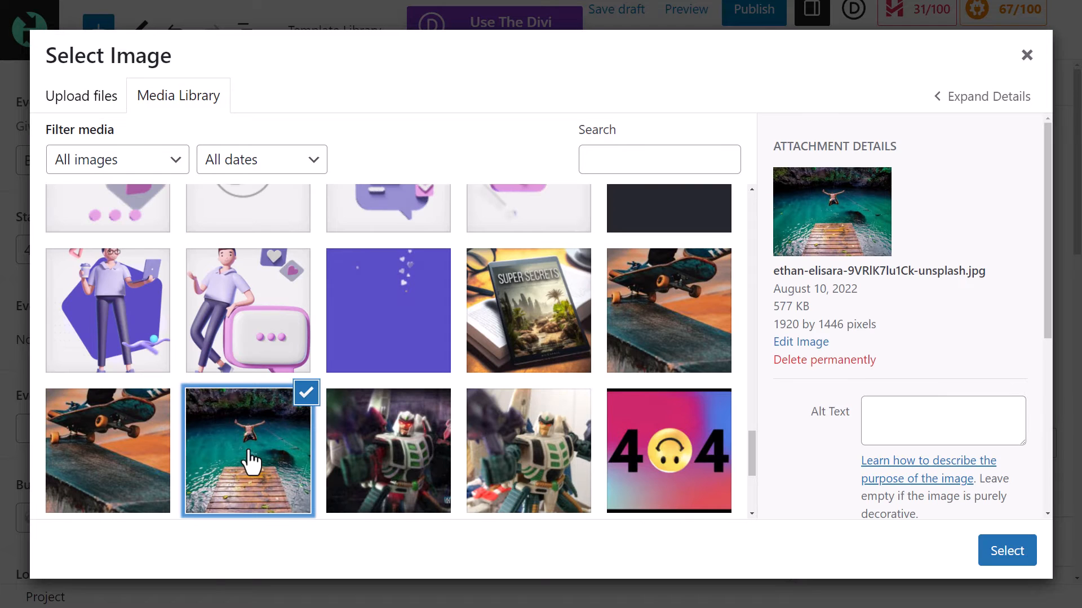
scroll(251, 459, "down", 3)
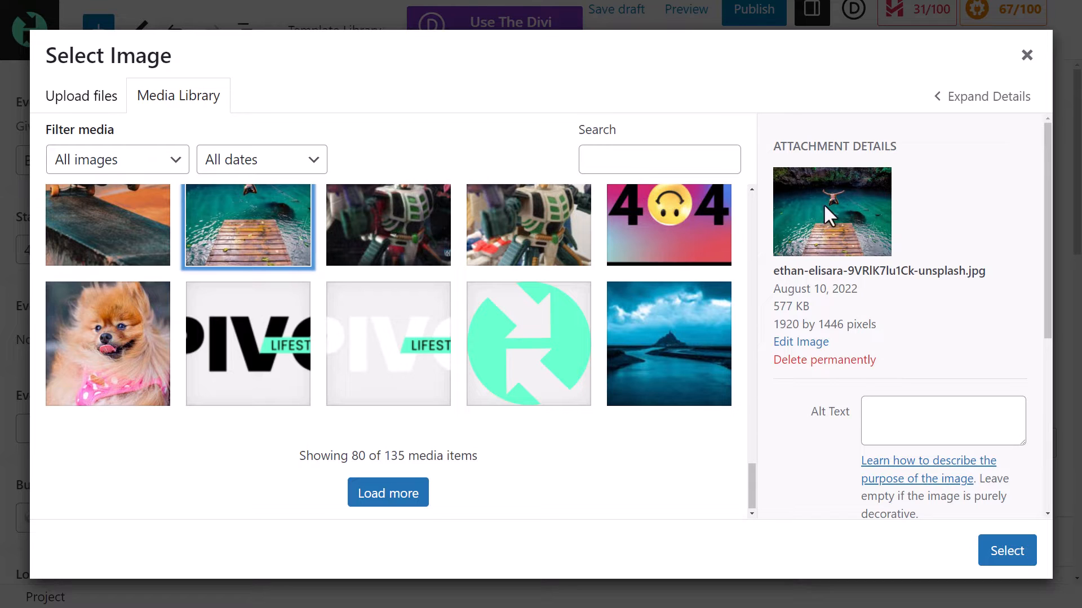
left_click(980, 540)
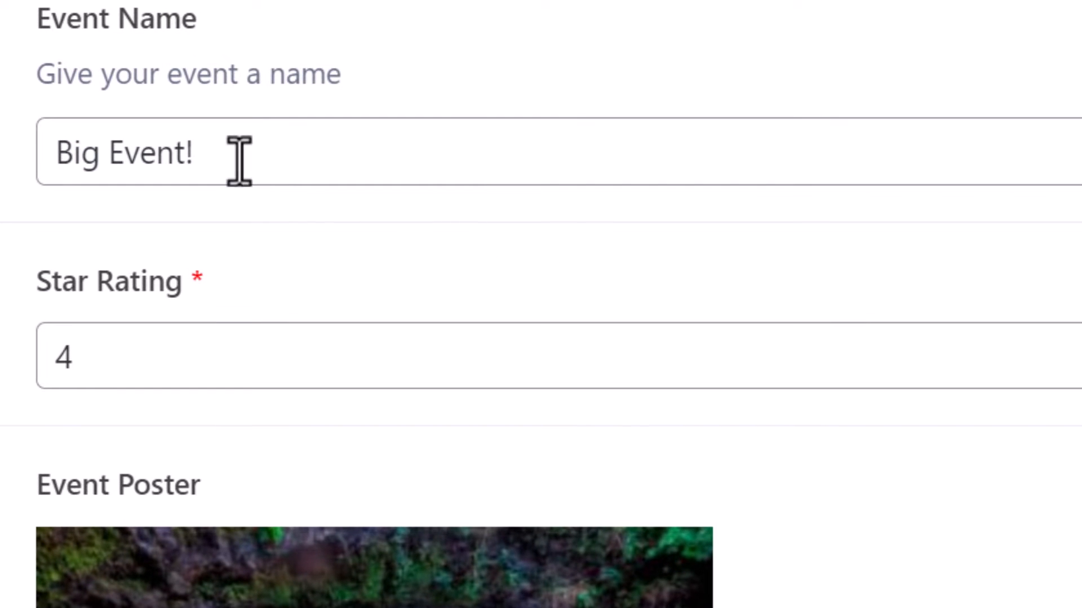
Step: Set the event date to April 2, 2024
scroll(244, 378, "down", 5)
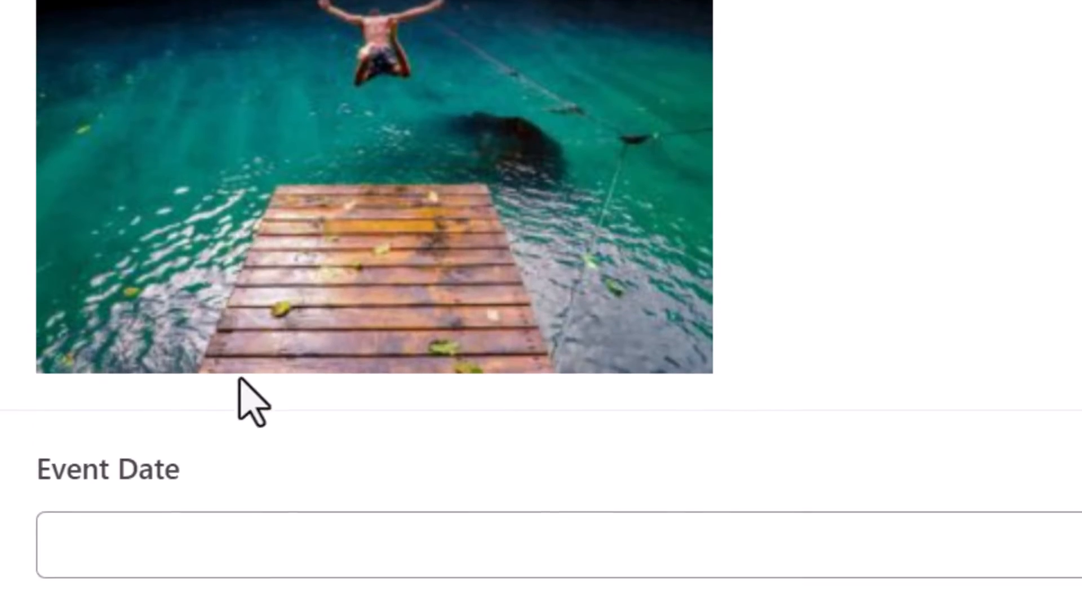
left_click(211, 554)
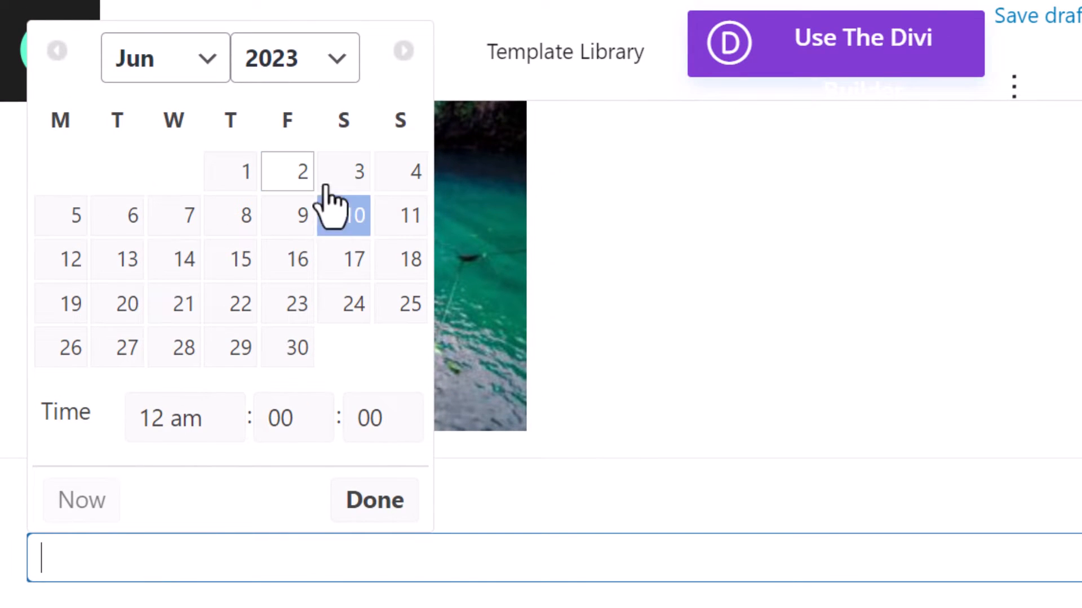
left_click(333, 61)
left_click(337, 65)
left_click(337, 68)
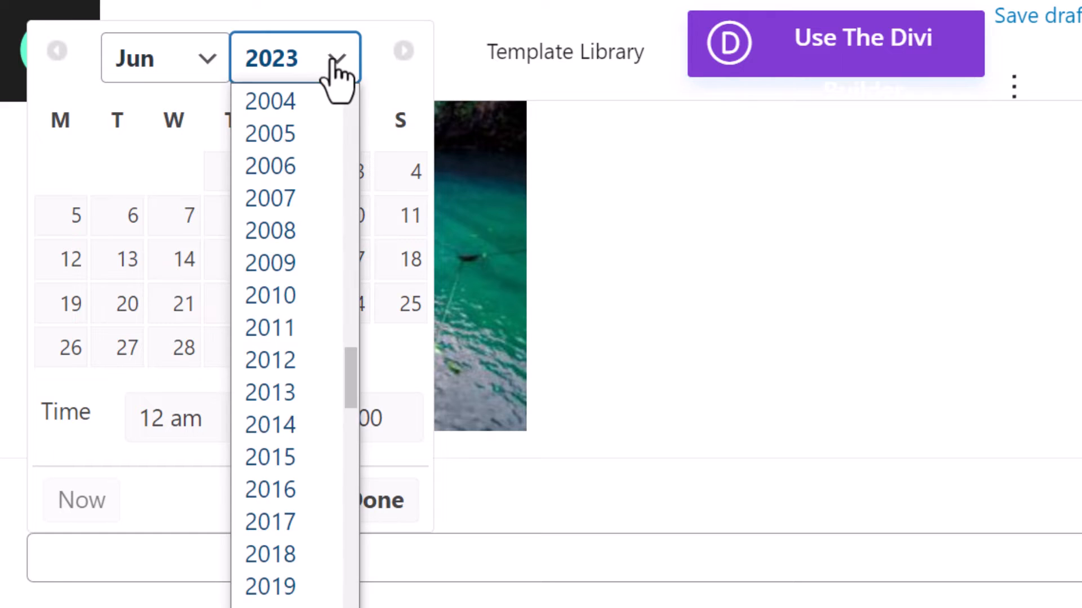
scroll(314, 399, "down", 2)
left_click(299, 558)
left_click(186, 65)
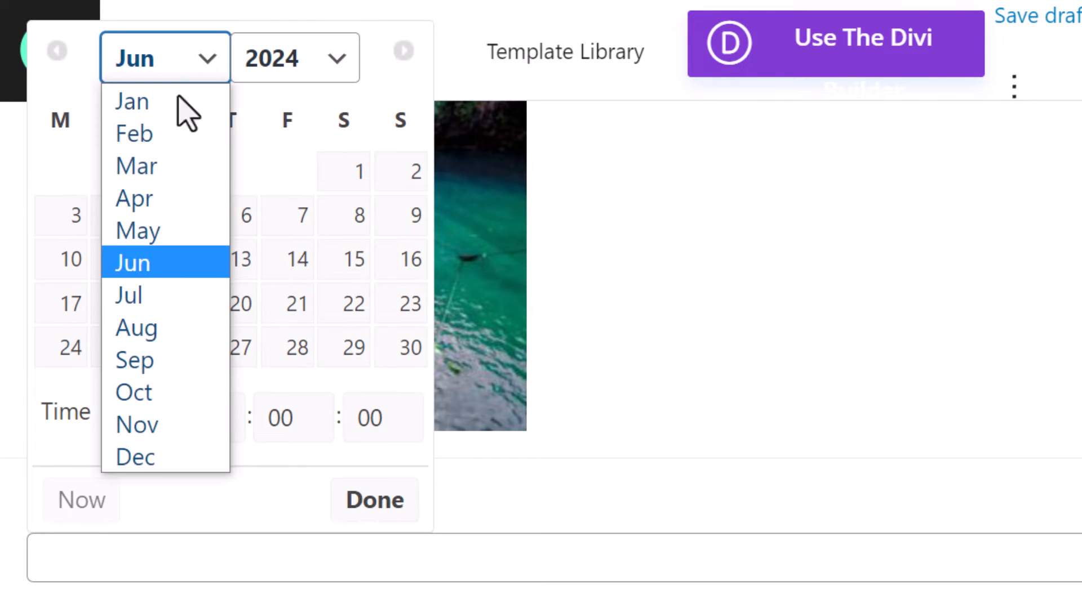
left_click(152, 200)
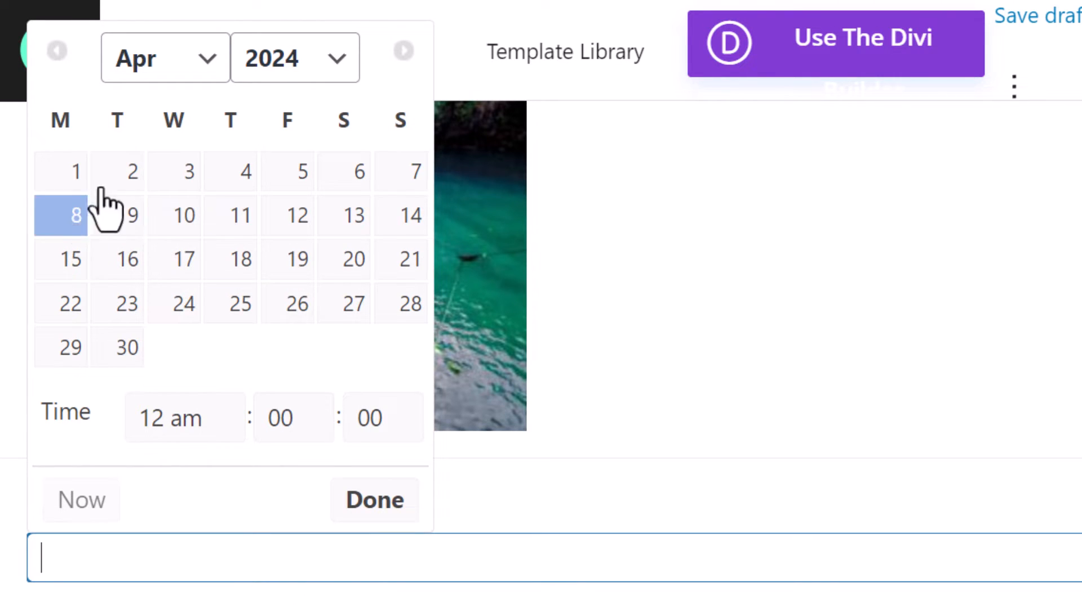
left_click(125, 175)
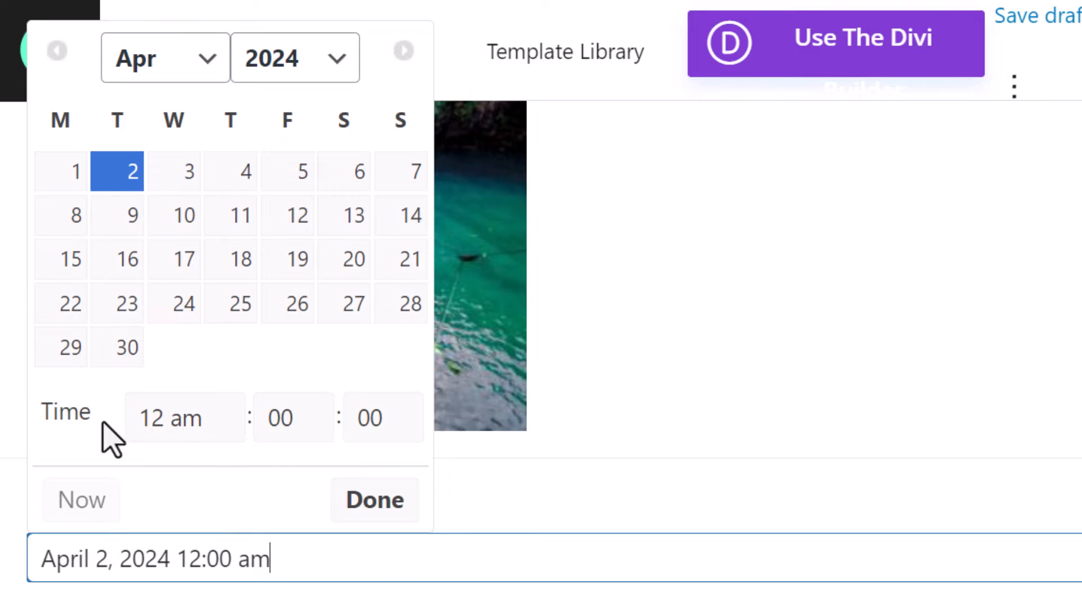
Step: Set the event time to 6:24 pm with 00 seconds and close the date picker
left_click(145, 427)
scroll(181, 524, "down", 3)
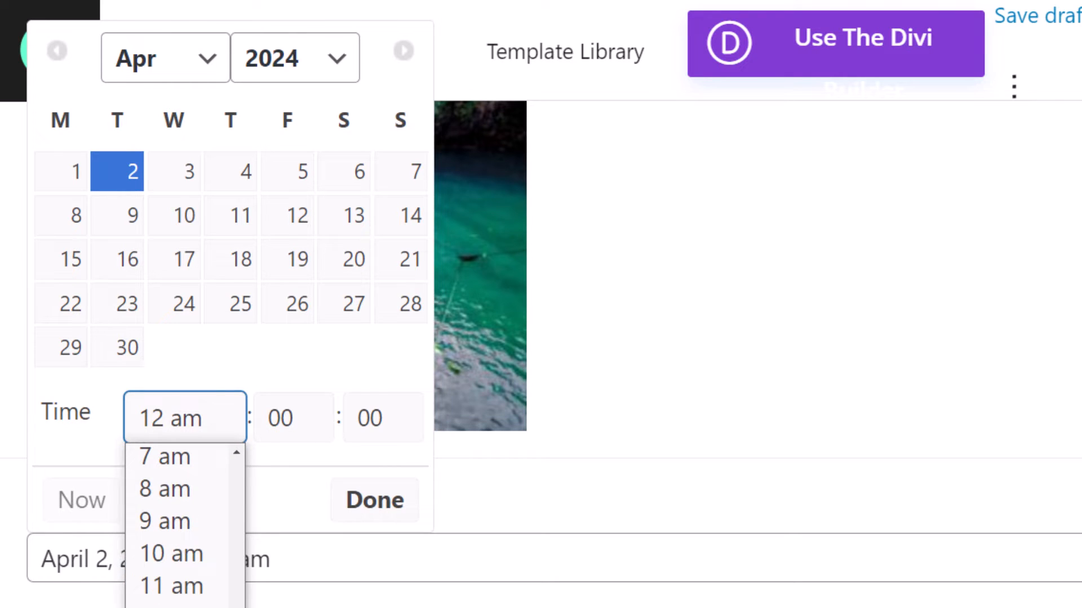
left_click(225, 502)
left_click(285, 431)
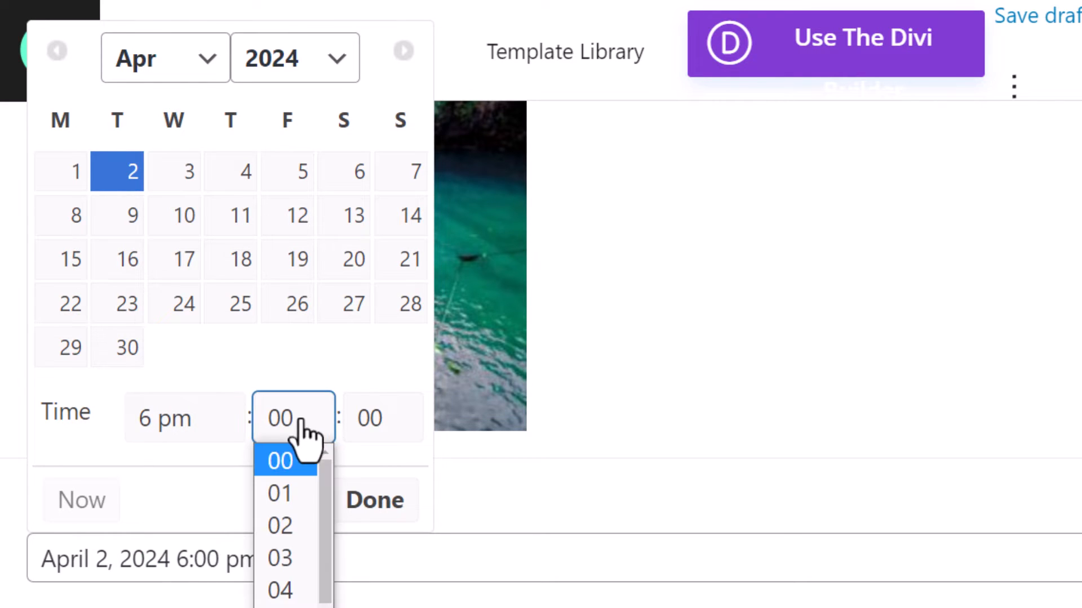
left_click_drag(324, 544, 325, 607)
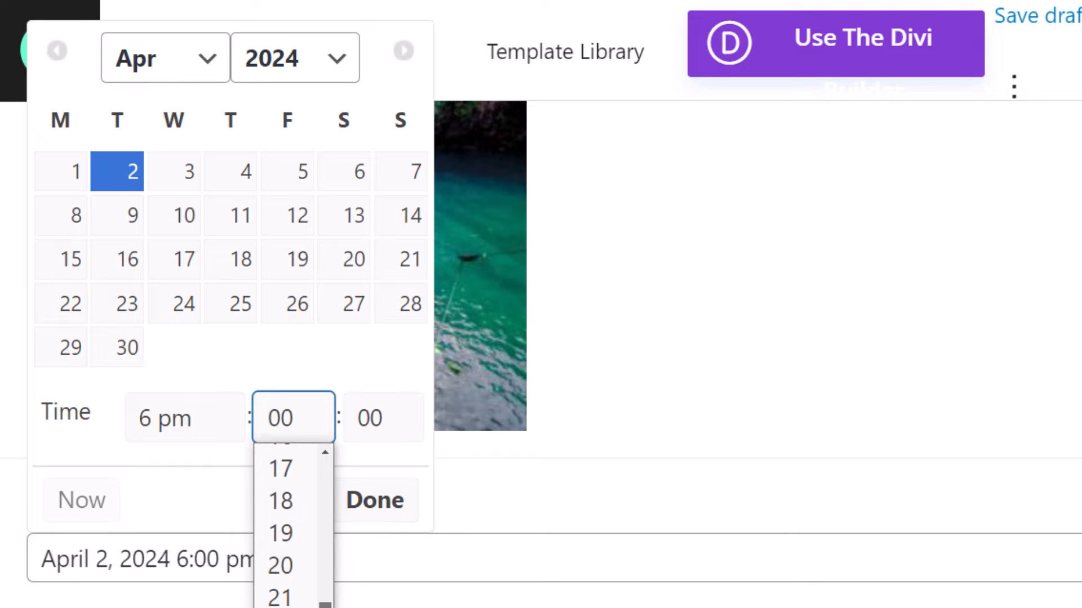
left_click(282, 607)
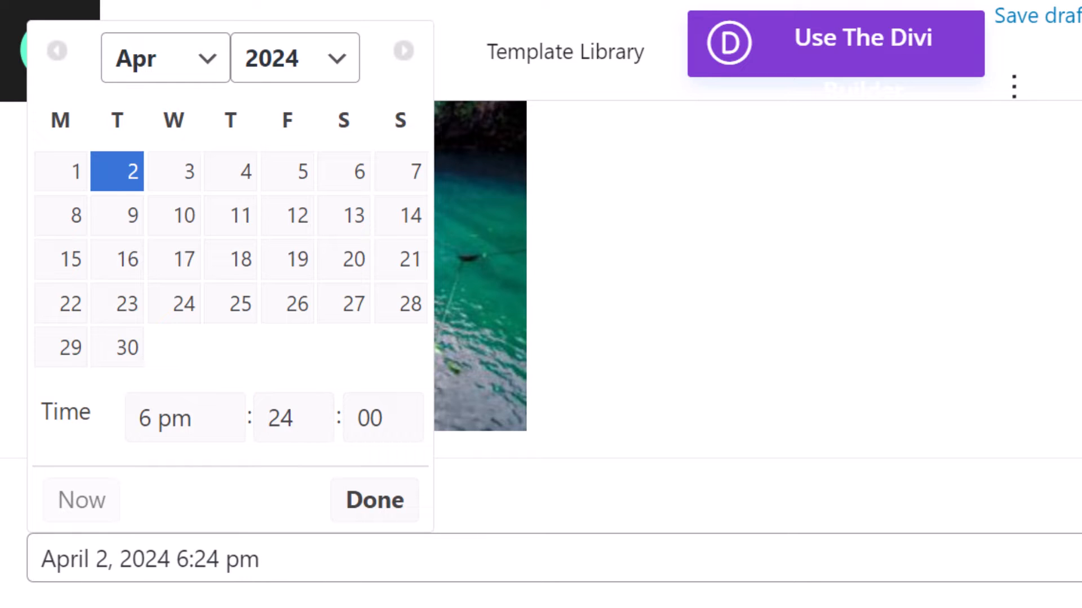
left_click(389, 420)
left_click(374, 525)
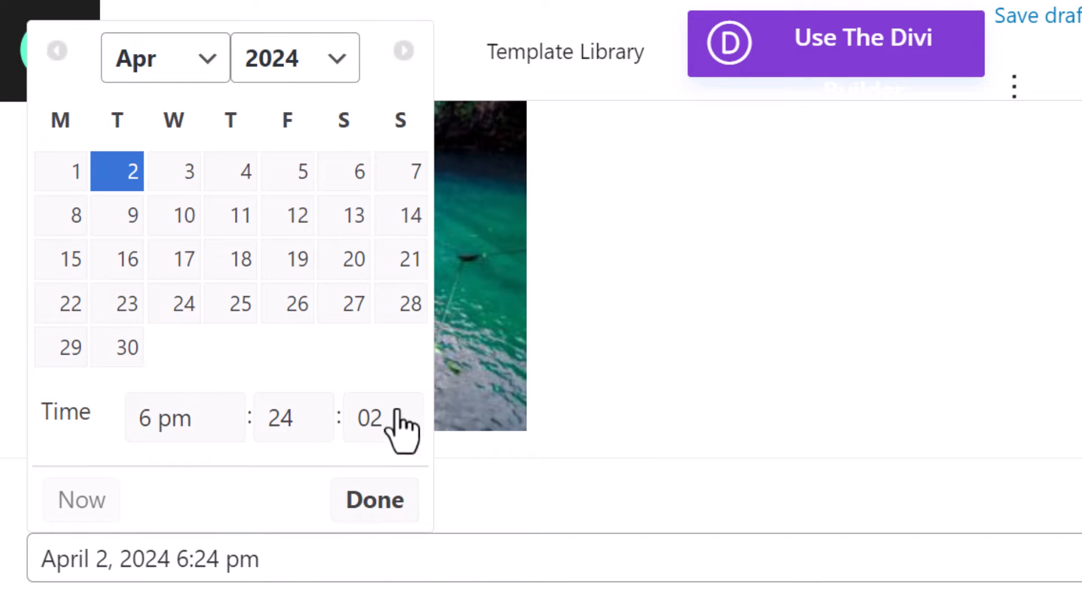
left_click(394, 429)
left_click(391, 458)
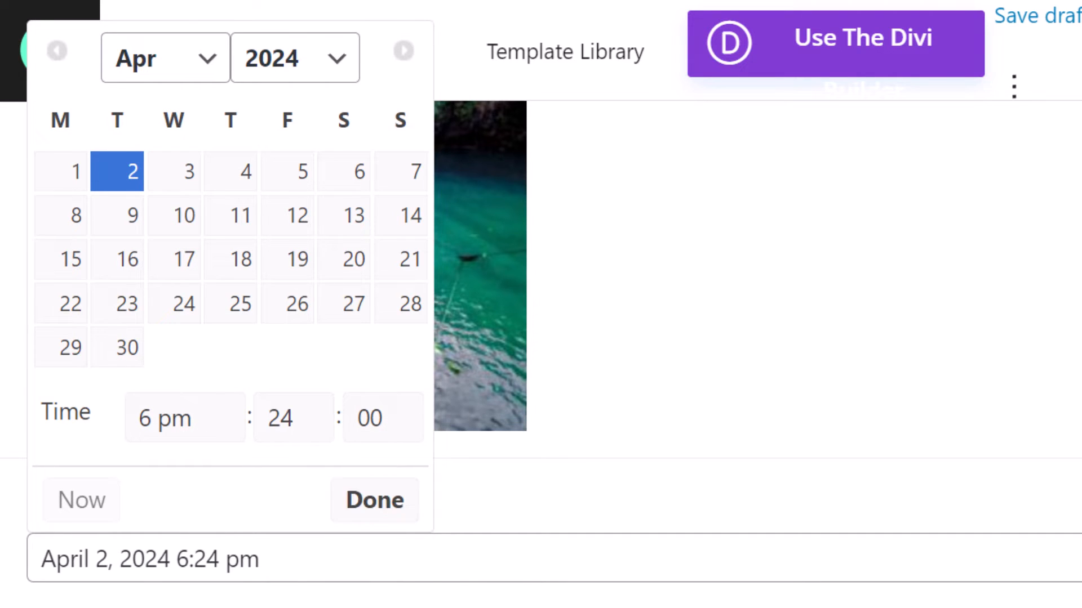
left_click(144, 602)
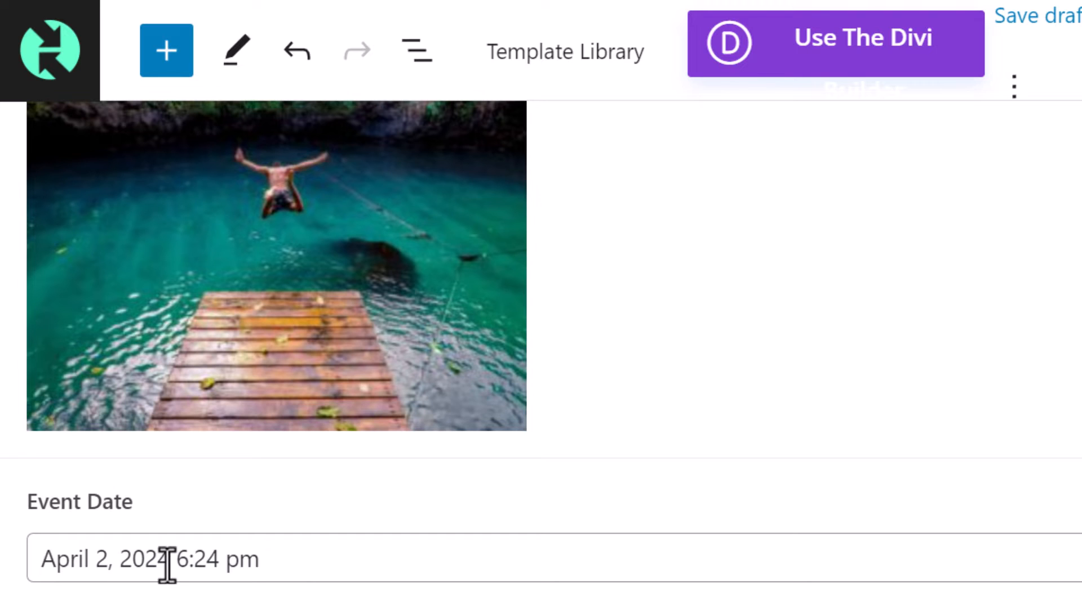
left_click(449, 574)
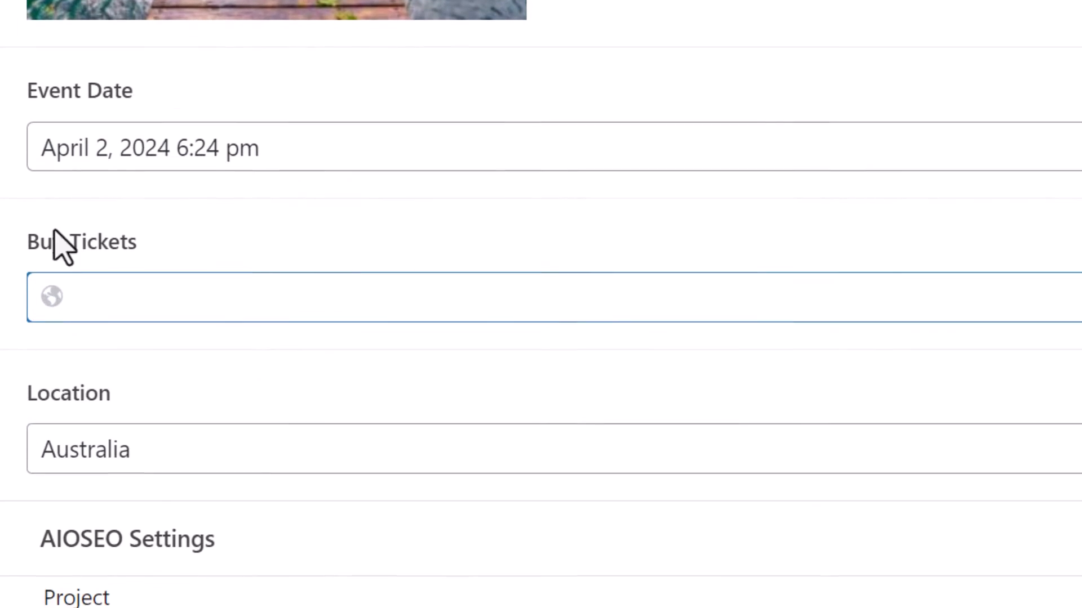
type("http")
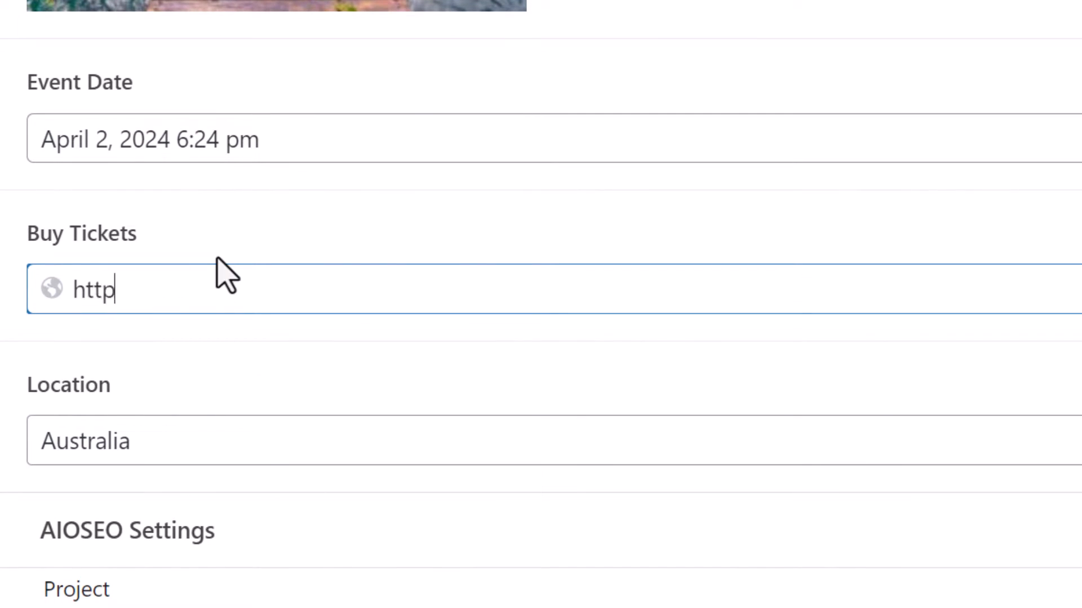
type("s://www.fakewebsite.com/ticket")
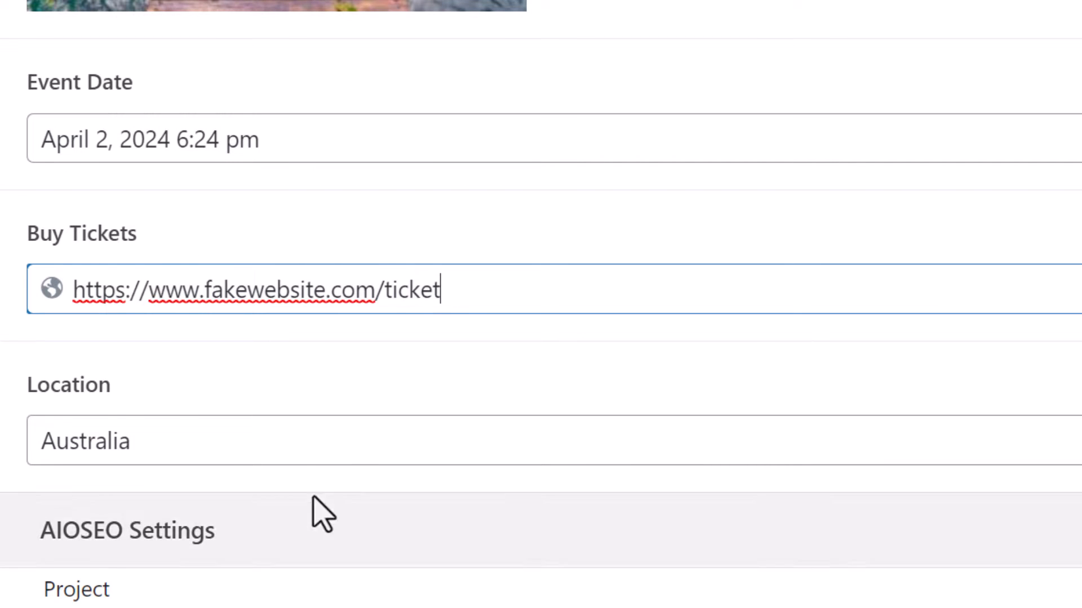
left_click(88, 454)
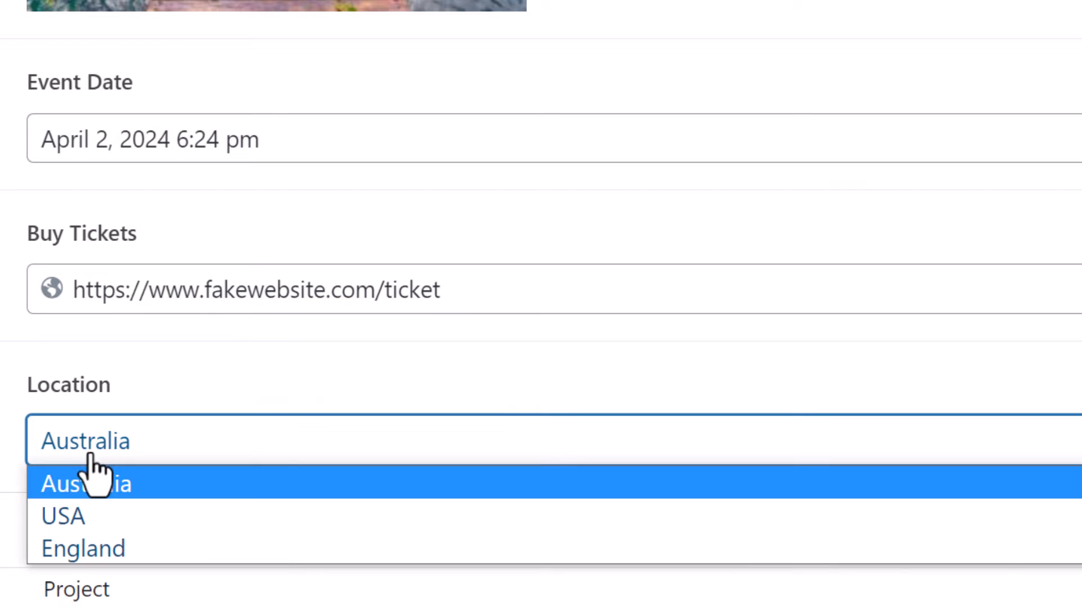
left_click(109, 518)
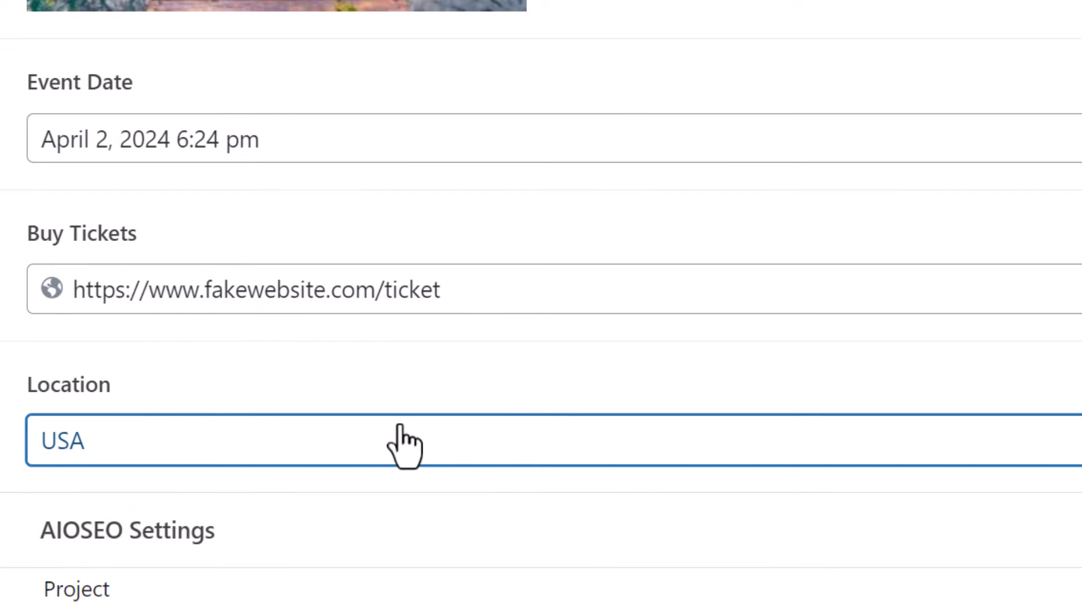
Step: Paste the copied Lorem ipsum paragraphs into the project's content area beneath the title
scroll(399, 430, "up", 10)
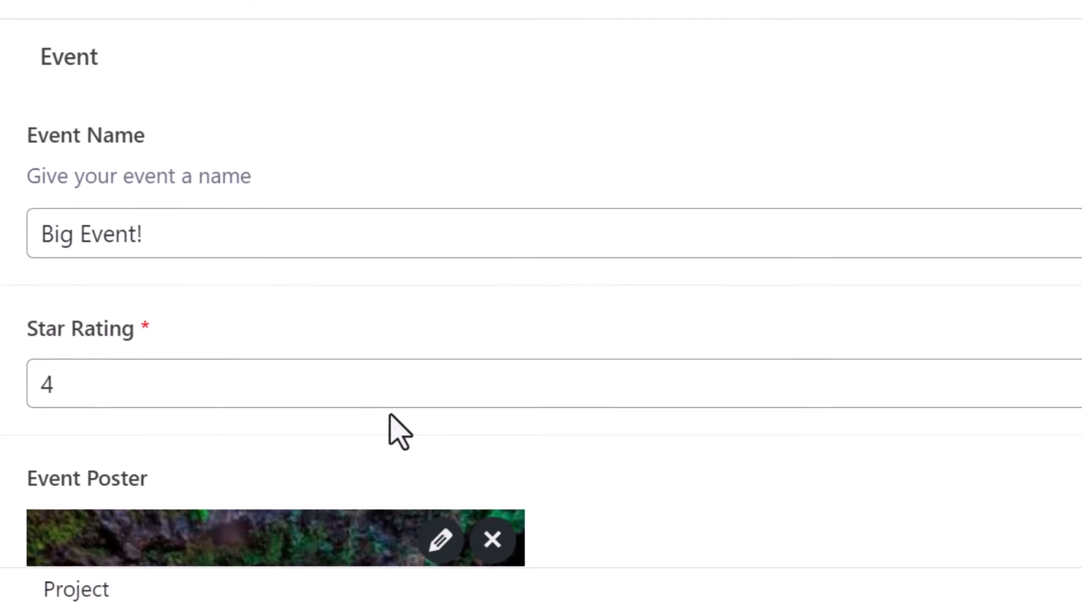
left_click(200, 219)
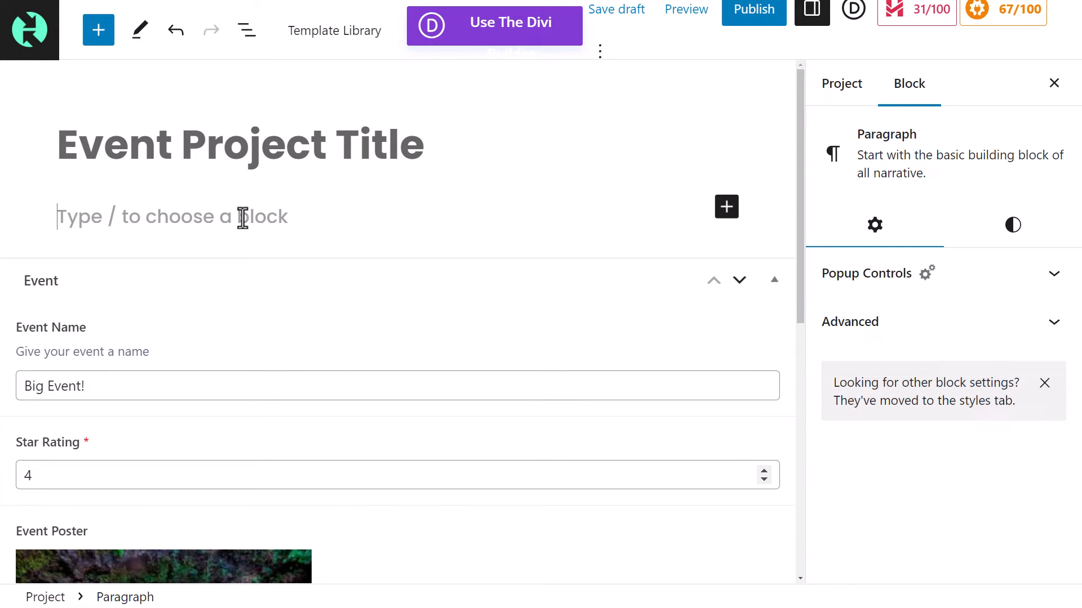
key("ctrl+v")
scroll(278, 237, "up", 20)
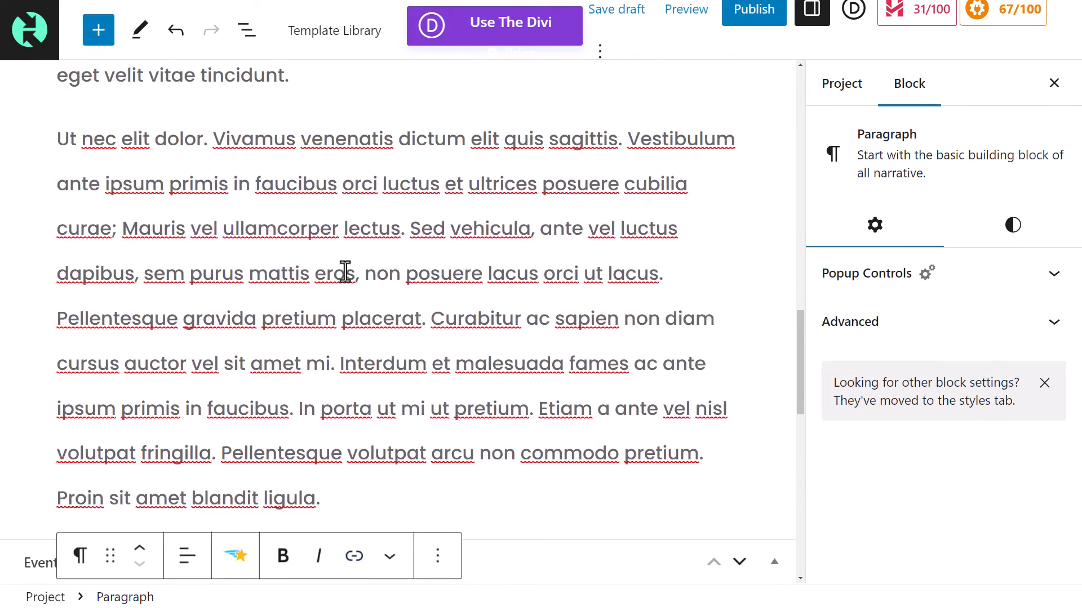
scroll(345, 271, "up", 7)
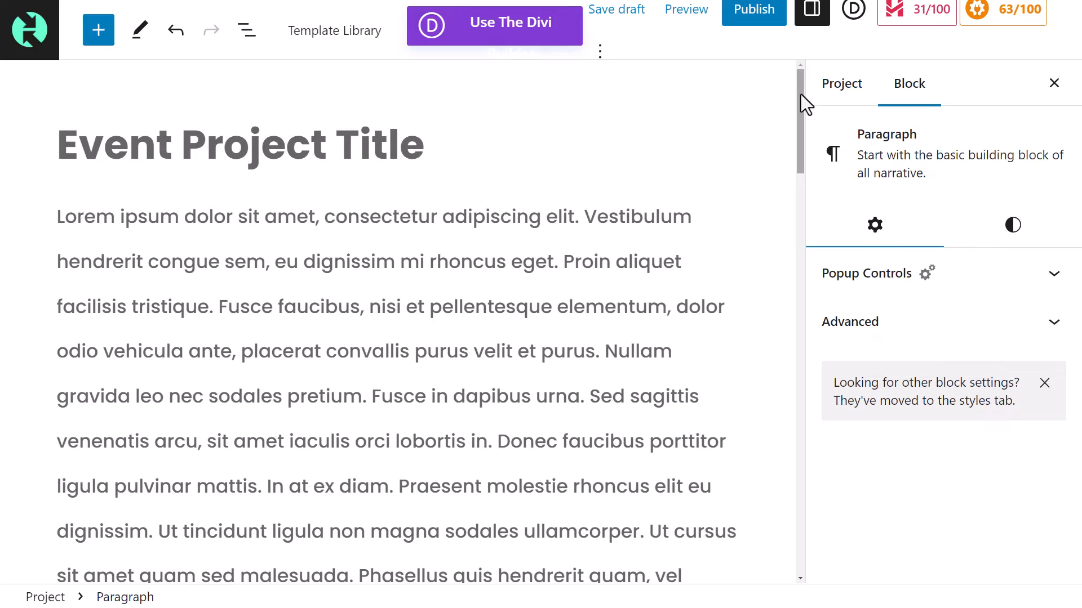
Step: Change the project title to "Event - Big Event (title)"
left_click_drag(800, 93, 799, 54)
left_click(420, 148)
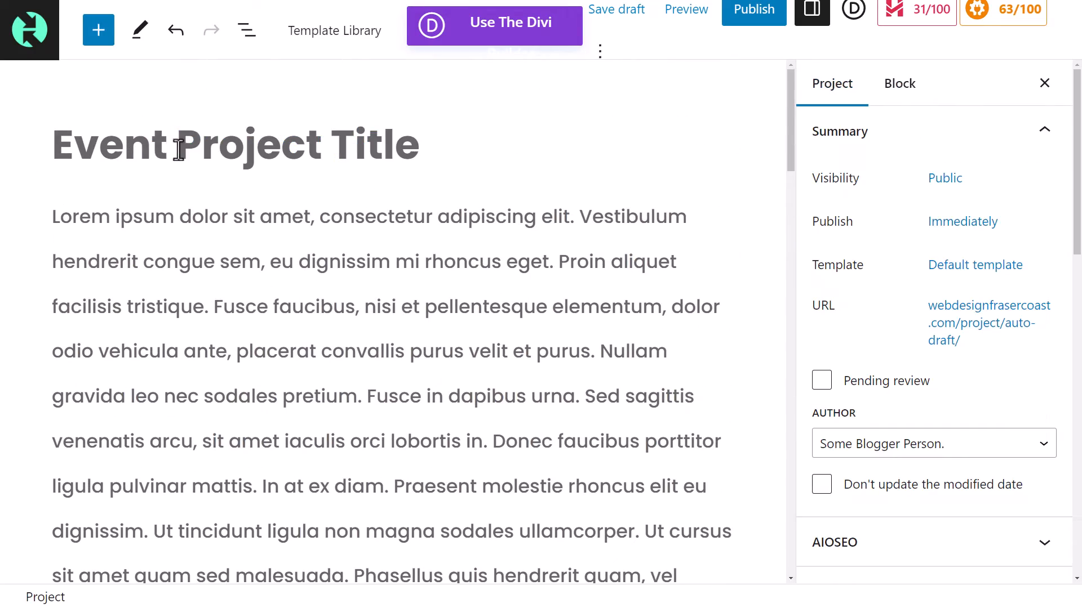
left_click_drag(178, 150, 457, 160)
type("-")
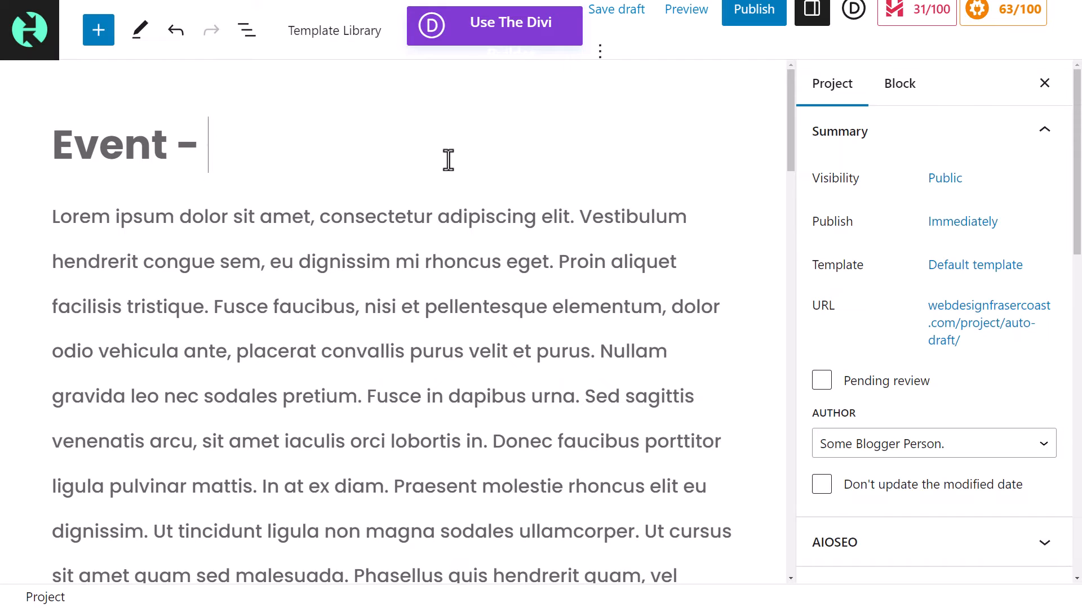
type(" Big Event")
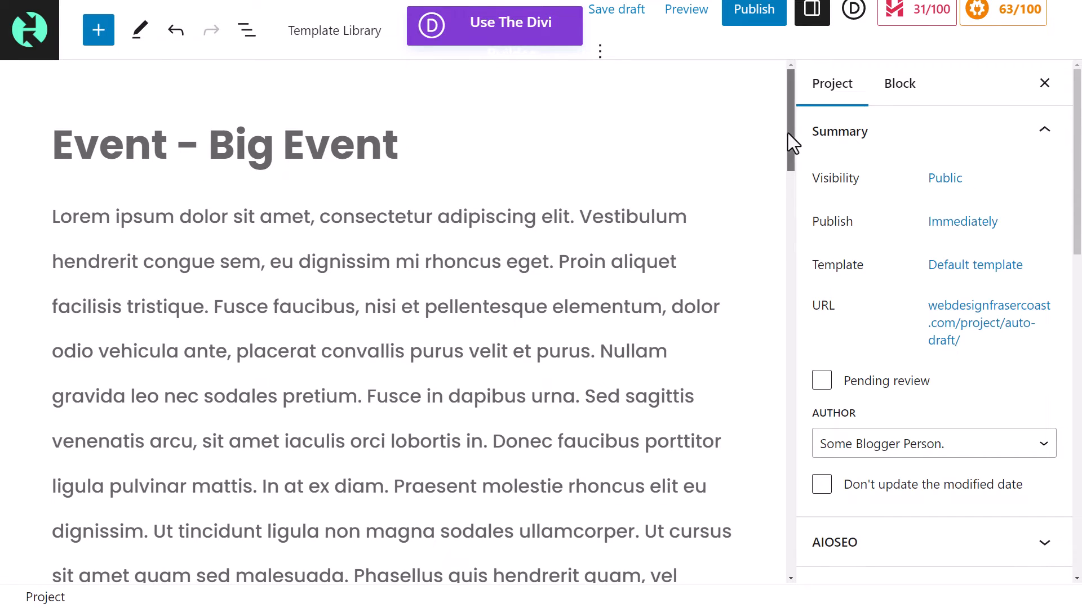
mouse_move(787, 133)
left_mouse_down()
mouse_move(786, 340)
mouse_move(793, 119)
left_mouse_up()
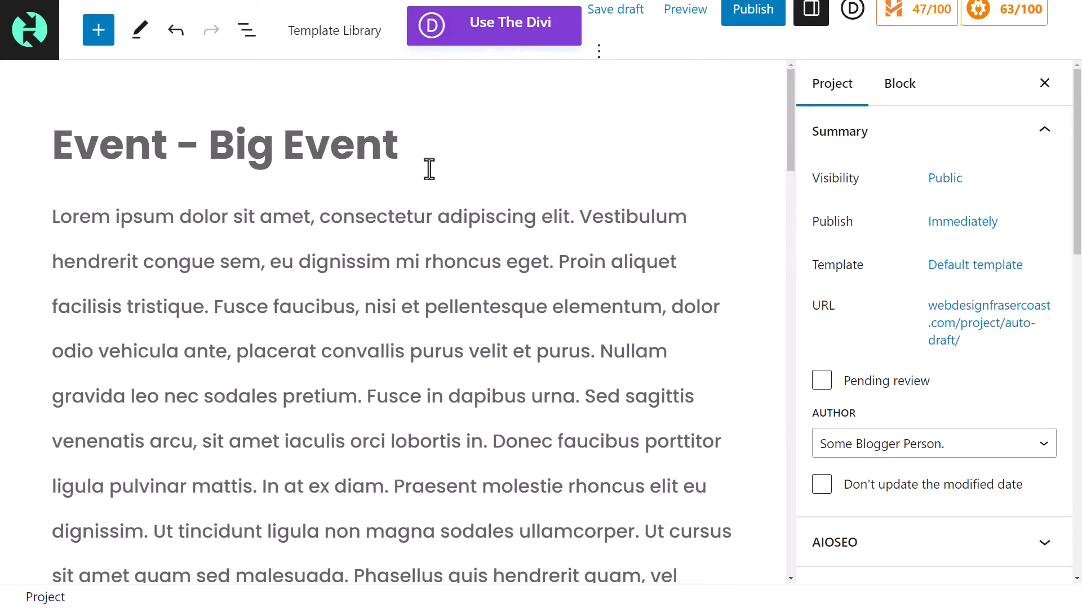
type("tle)")
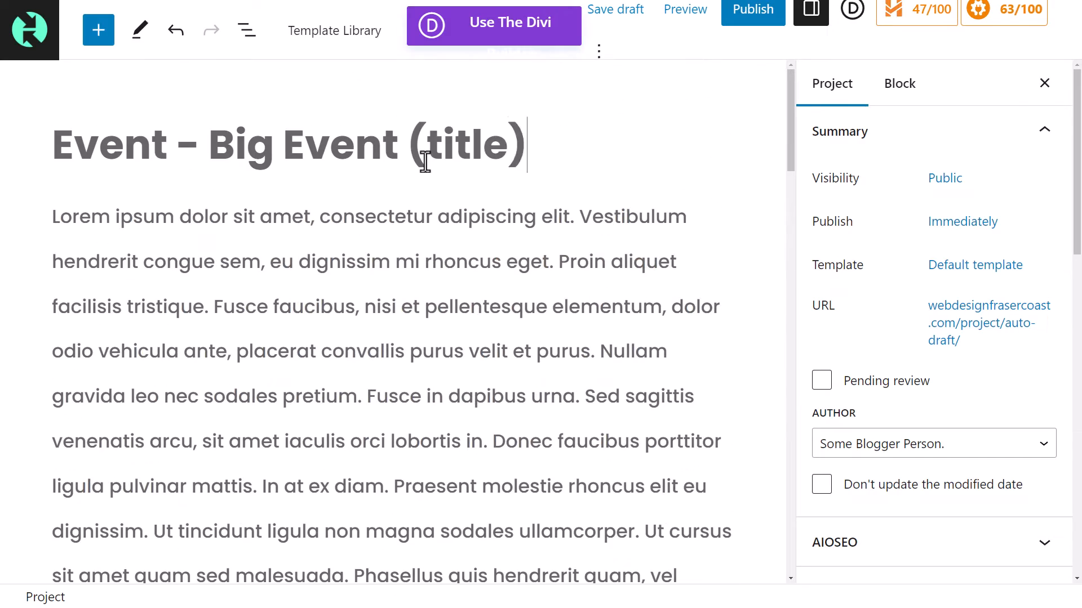
Step: Check the completed event fields, publish the project and open its live page
left_click_drag(792, 116, 783, 463)
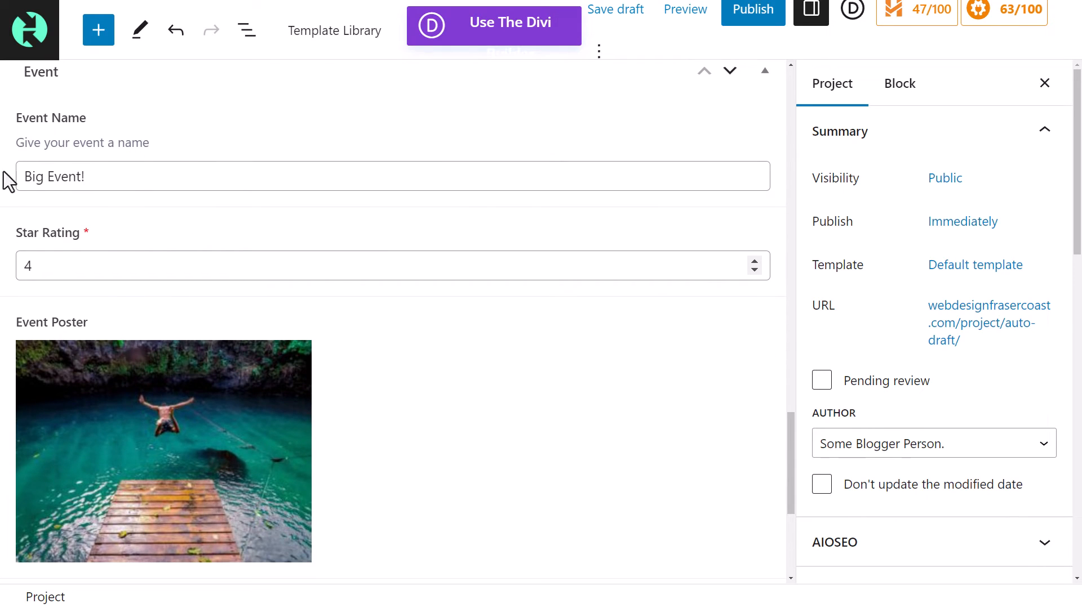
scroll(508, 519, "down", 2)
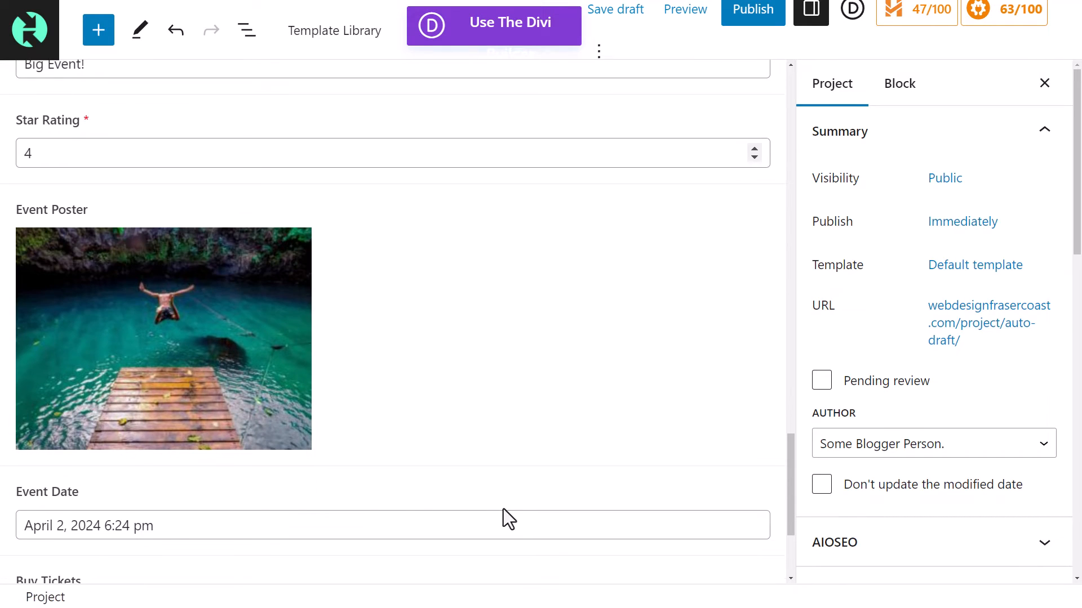
scroll(186, 374, "down", 4)
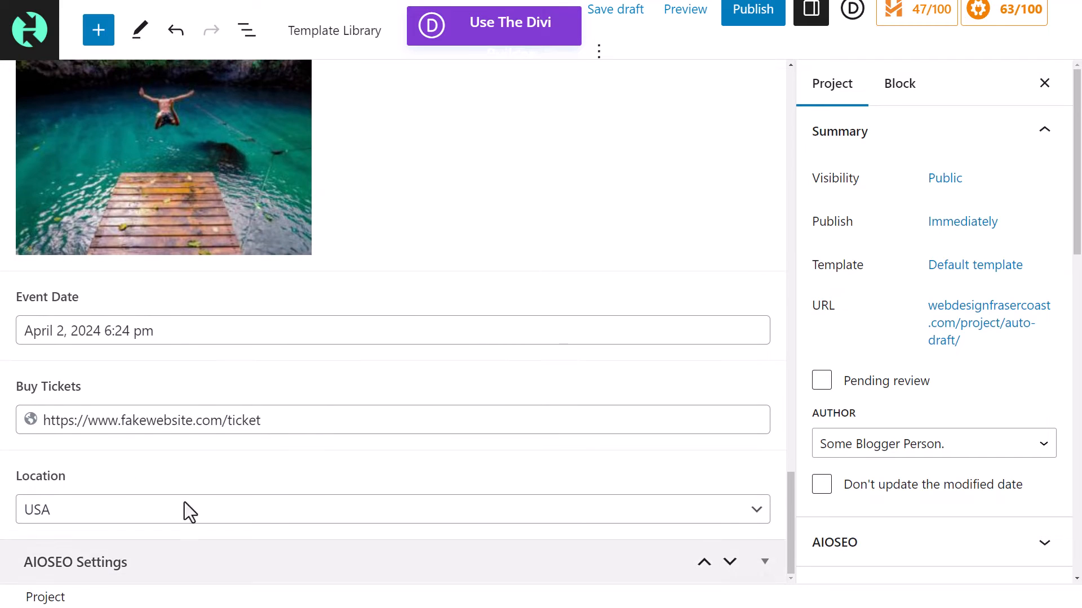
scroll(355, 447, "up", 7)
left_click(781, 17)
left_click(857, 42)
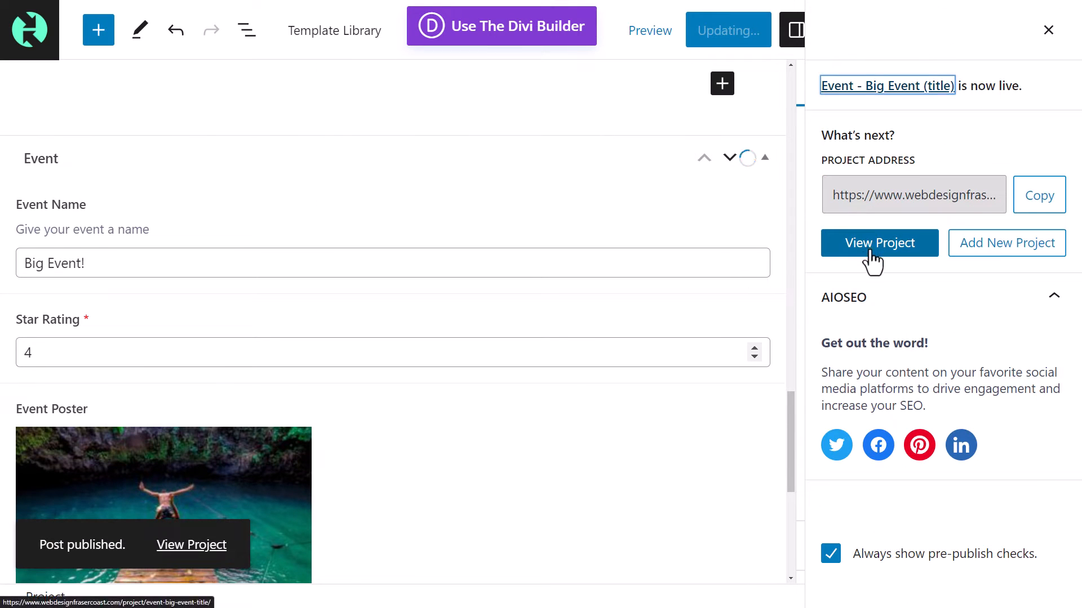
left_click(871, 260)
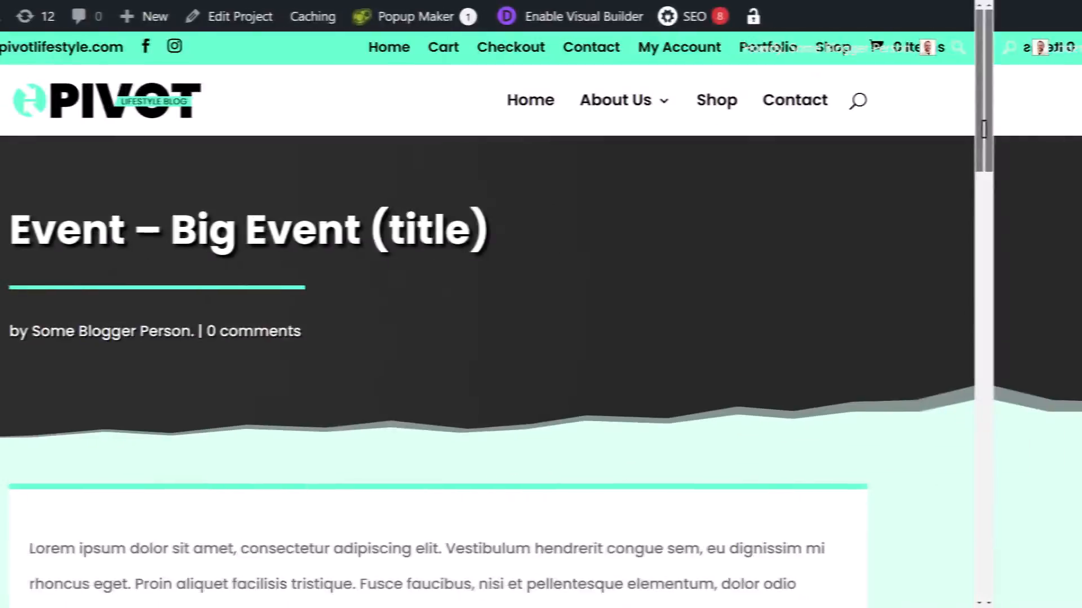
Step: Examine the live project page from header to footer to check which project content is shown
scroll(1073, 324, "down", 10)
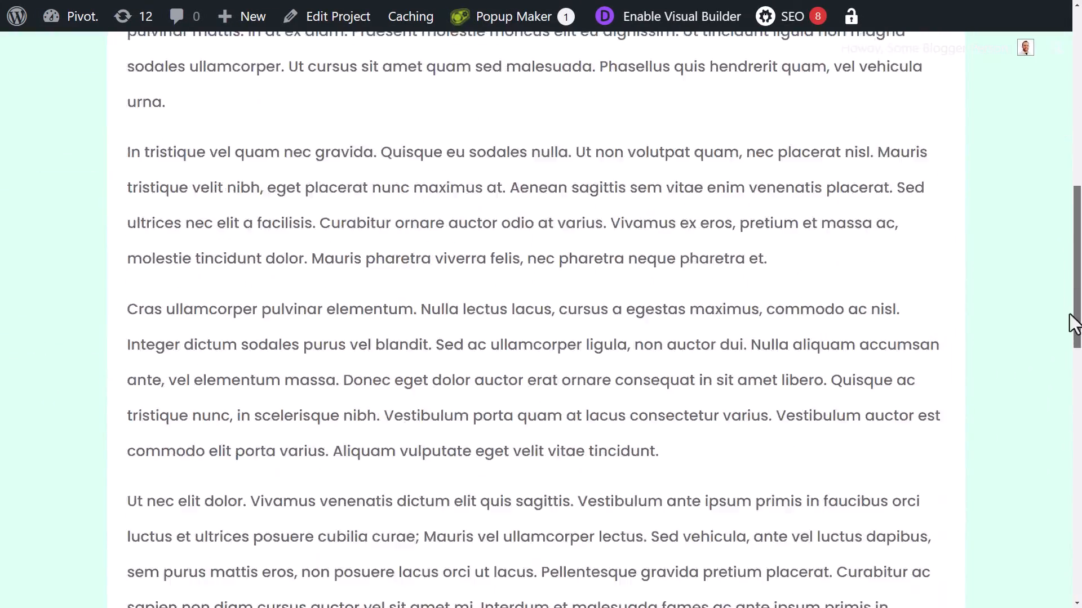
left_click_drag(1073, 324, 1065, 107)
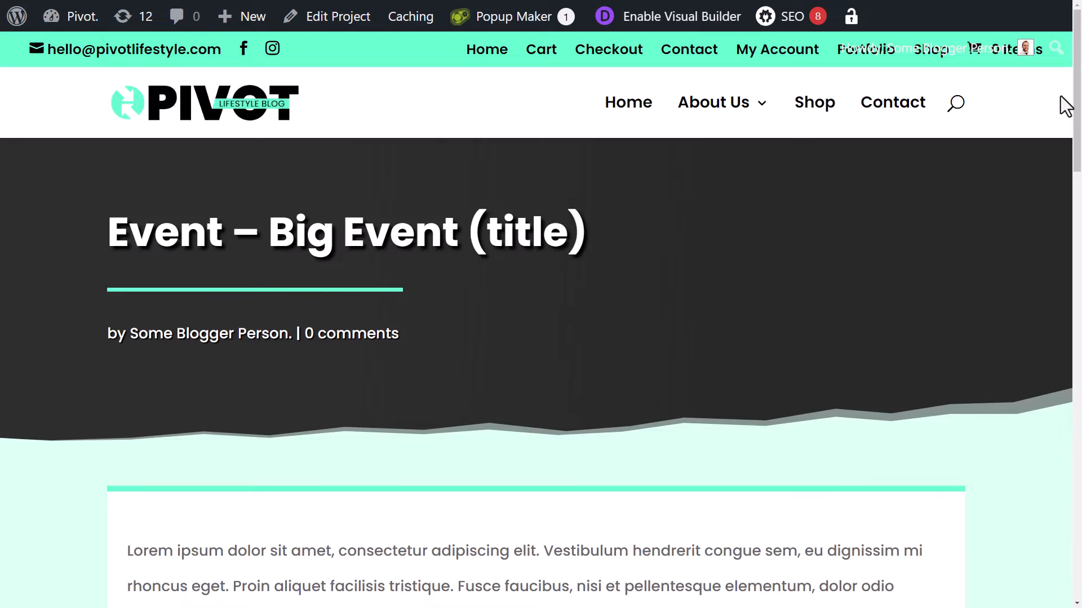
scroll(507, 228, "down", 15)
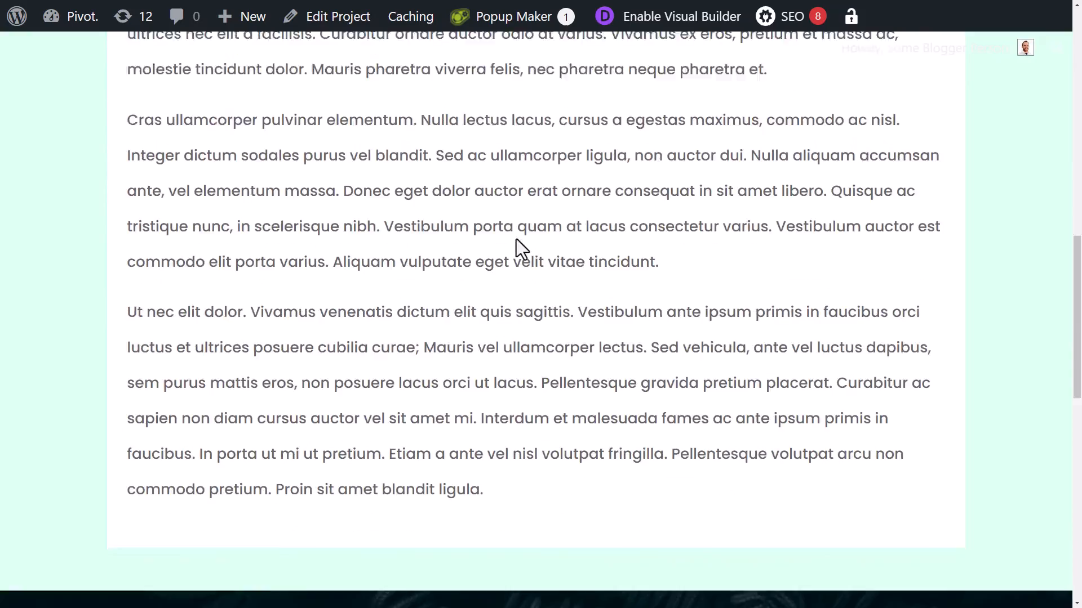
scroll(516, 240, "up", 15)
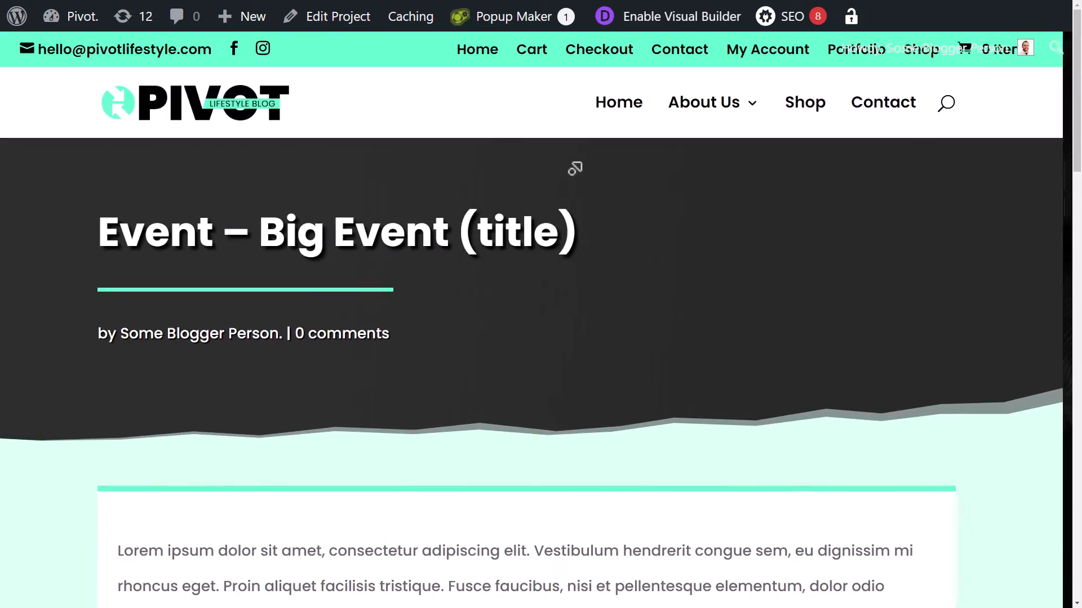
scroll(640, 258, "down", 1)
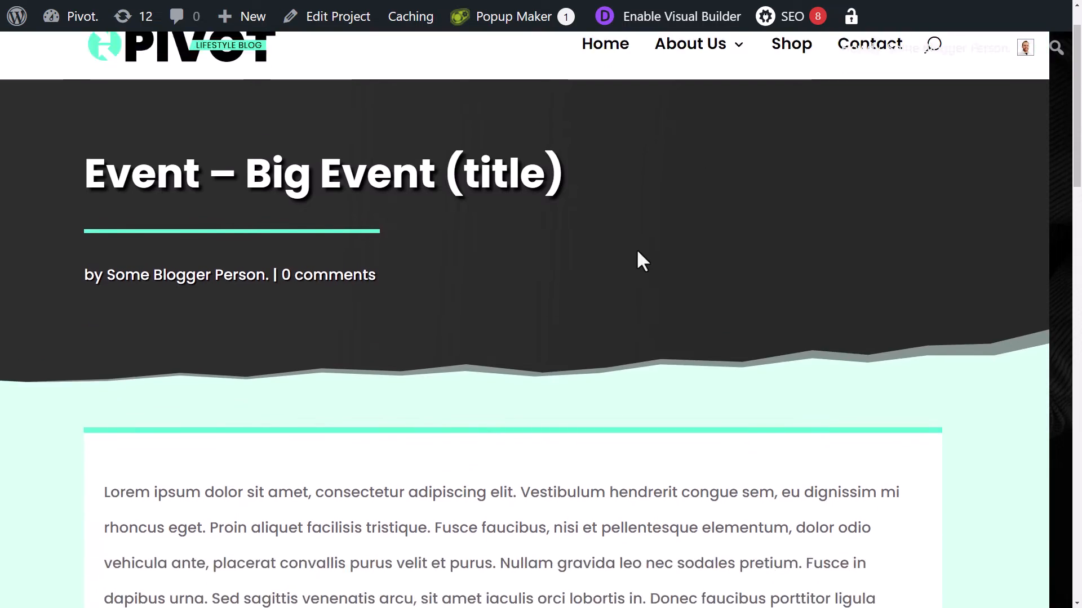
scroll(637, 252, "up", 1)
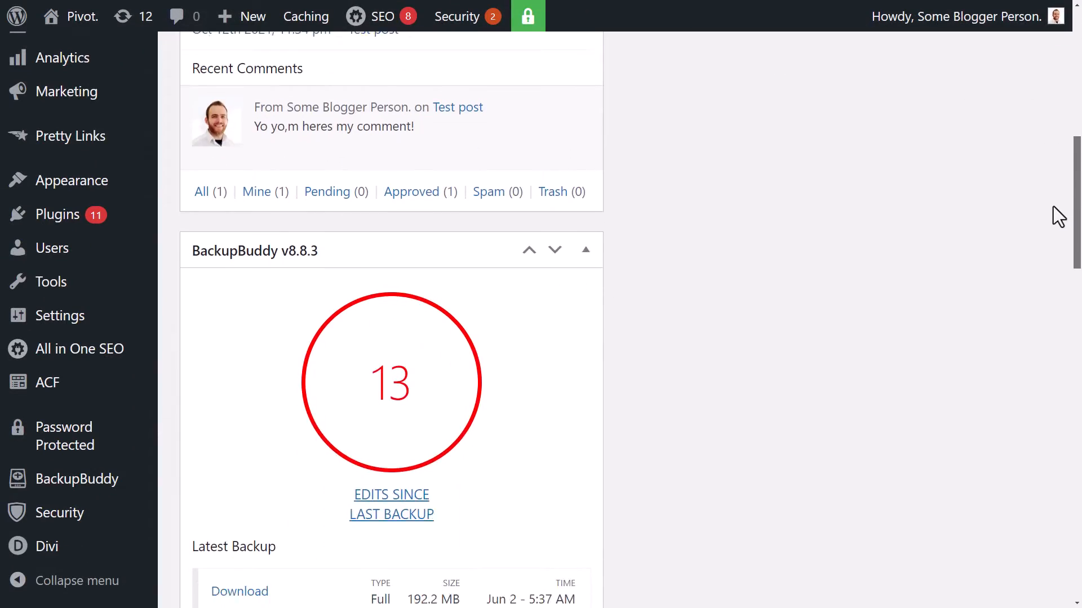
Step: Open the Divi Theme Builder from the dashboard and start adding a new template
scroll(208, 475, "down", 4)
mouse_move(62, 542)
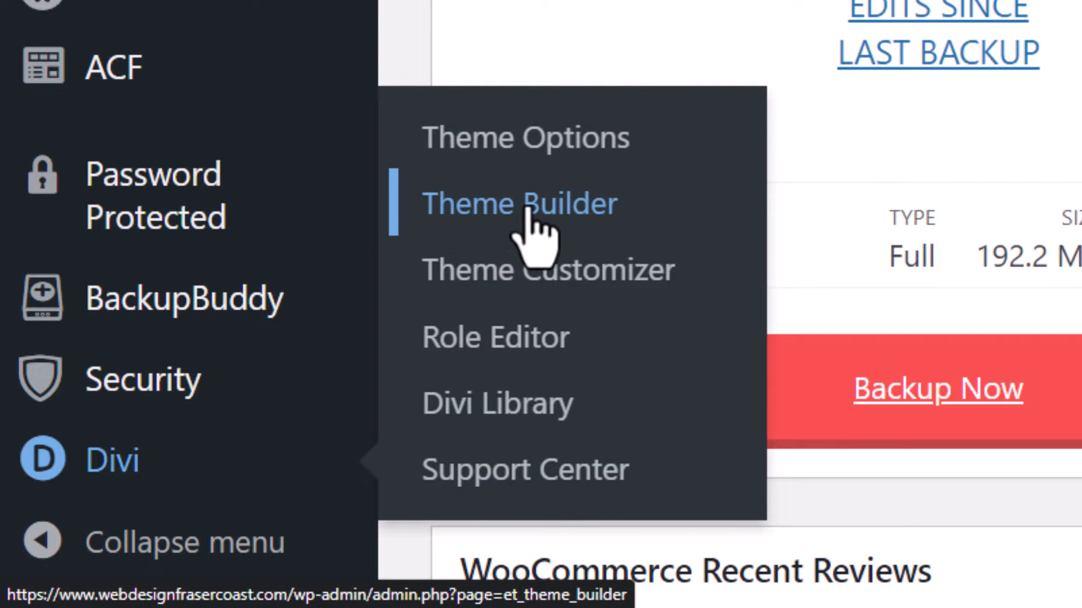
left_click_drag(544, 206, 542, 210)
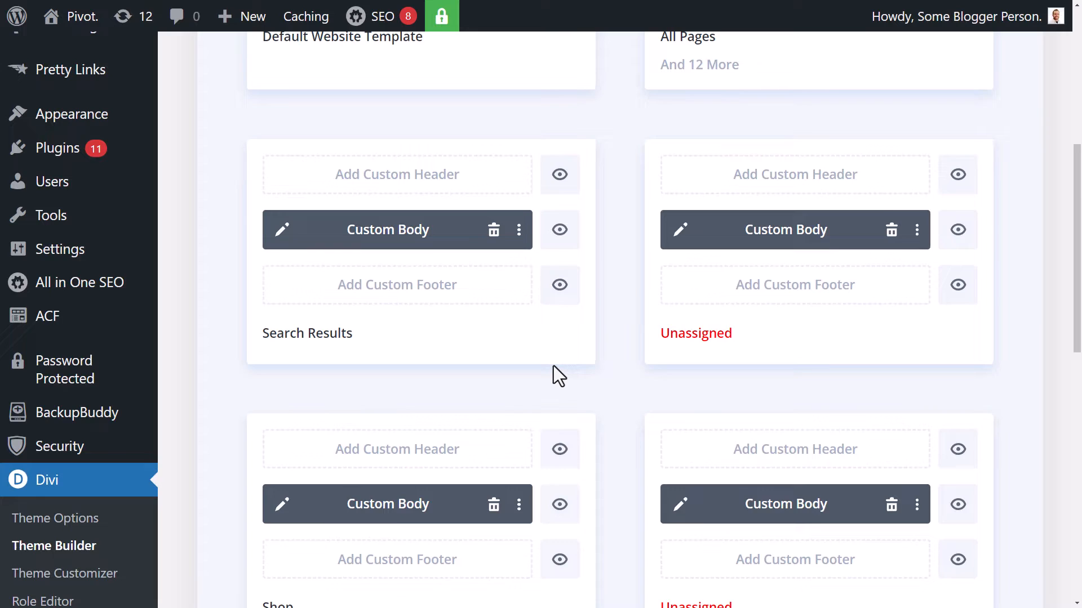
scroll(841, 501, "down", 6)
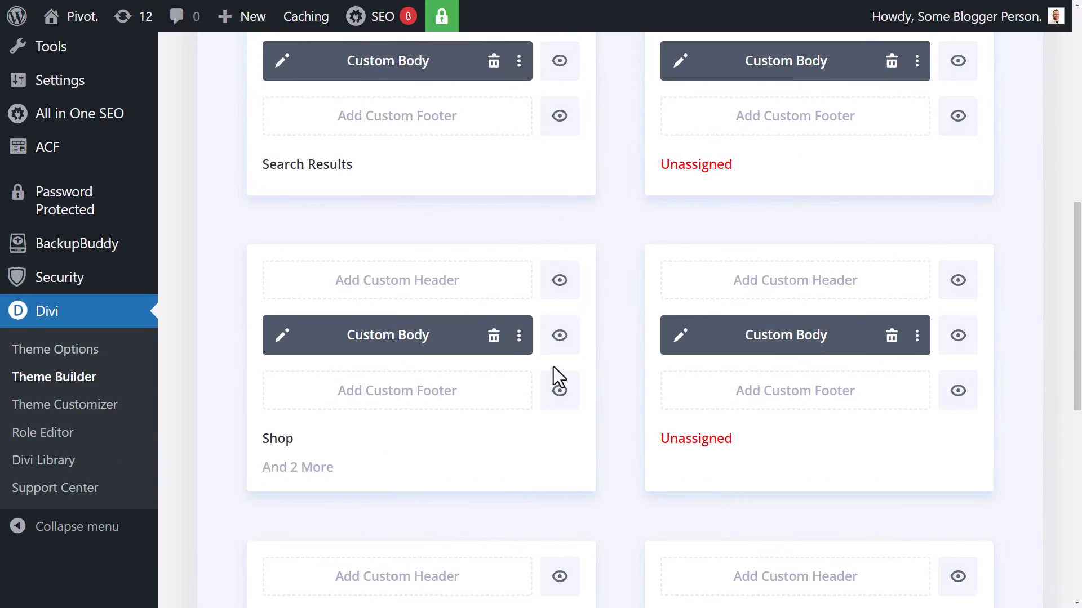
scroll(554, 366, "down", 5)
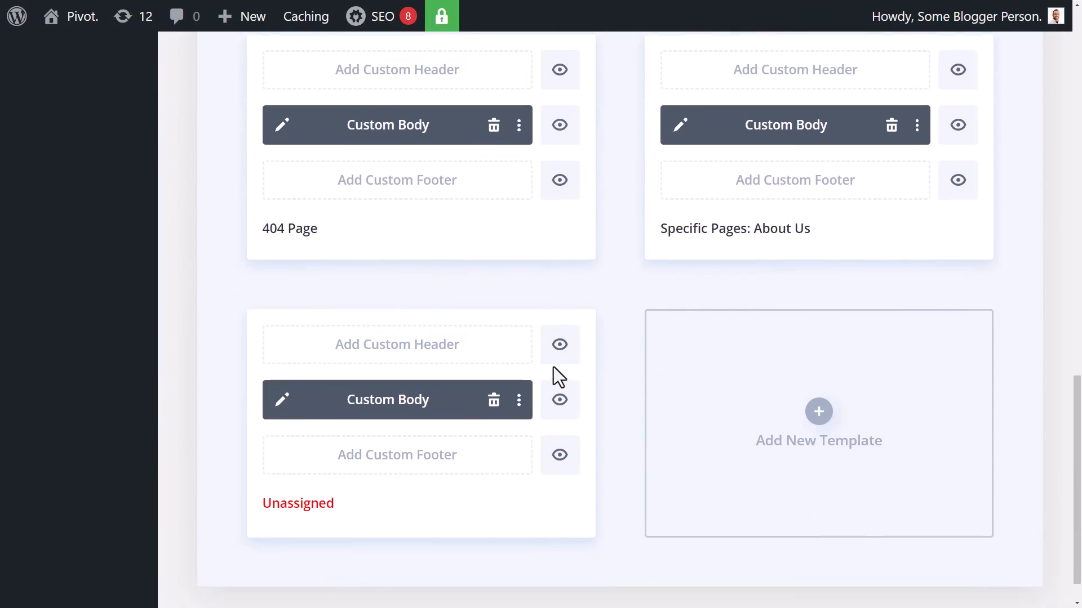
left_click(818, 414)
left_click(821, 417)
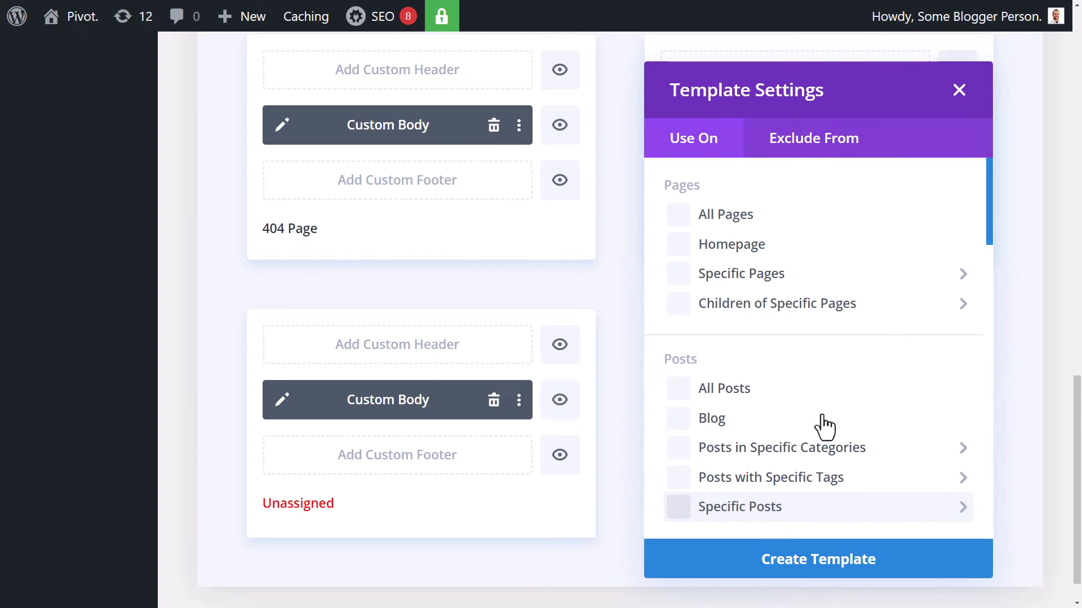
Step: Assign the new template to All Projects and create it
scroll(820, 415, "down", 5)
scroll(822, 416, "down", 5)
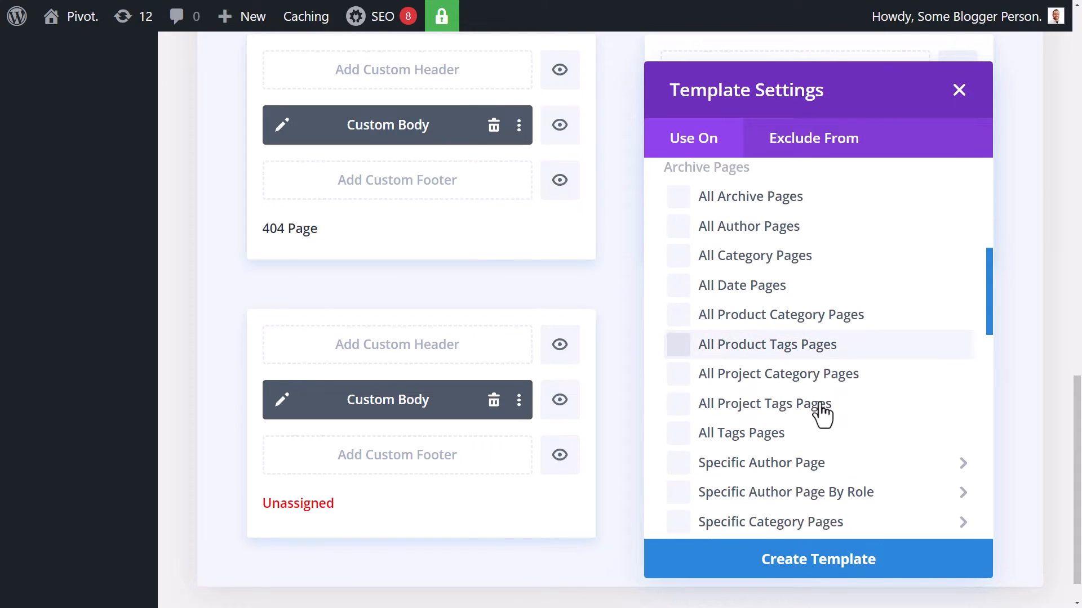
mouse_move(822, 414)
scroll(906, 333, "down", 4)
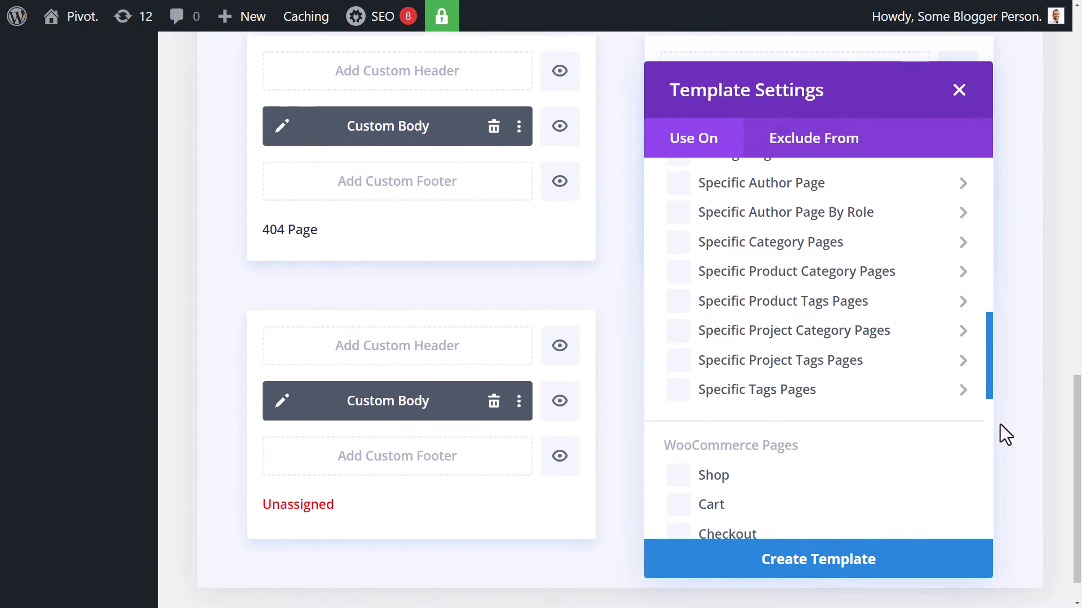
scroll(1000, 435, "down", 1)
scroll(958, 451, "down", 4)
scroll(959, 434, "up", 10)
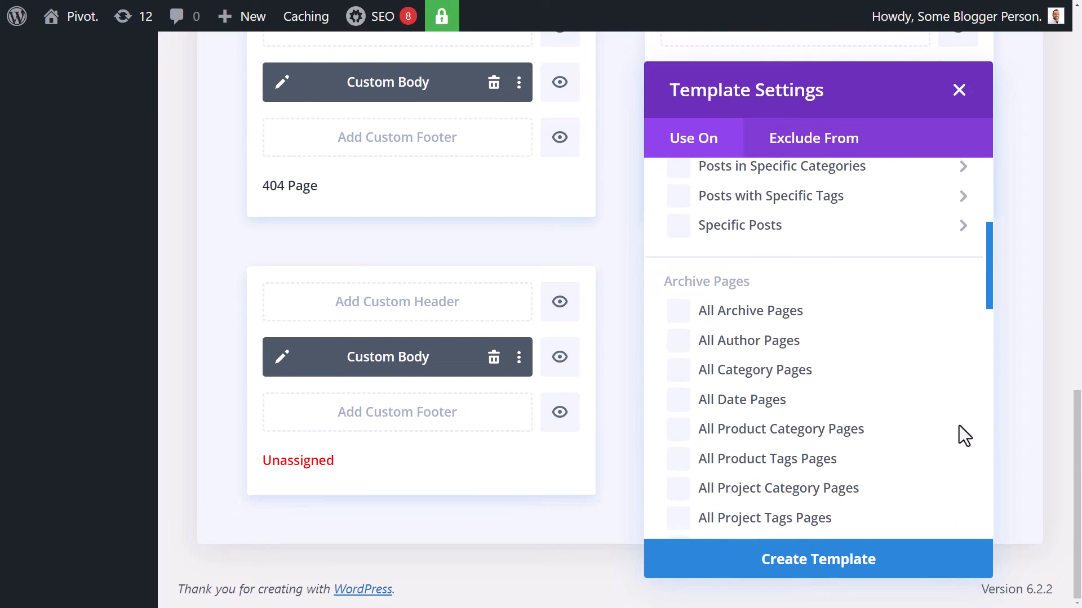
scroll(879, 366, "down", 15)
left_click(678, 272)
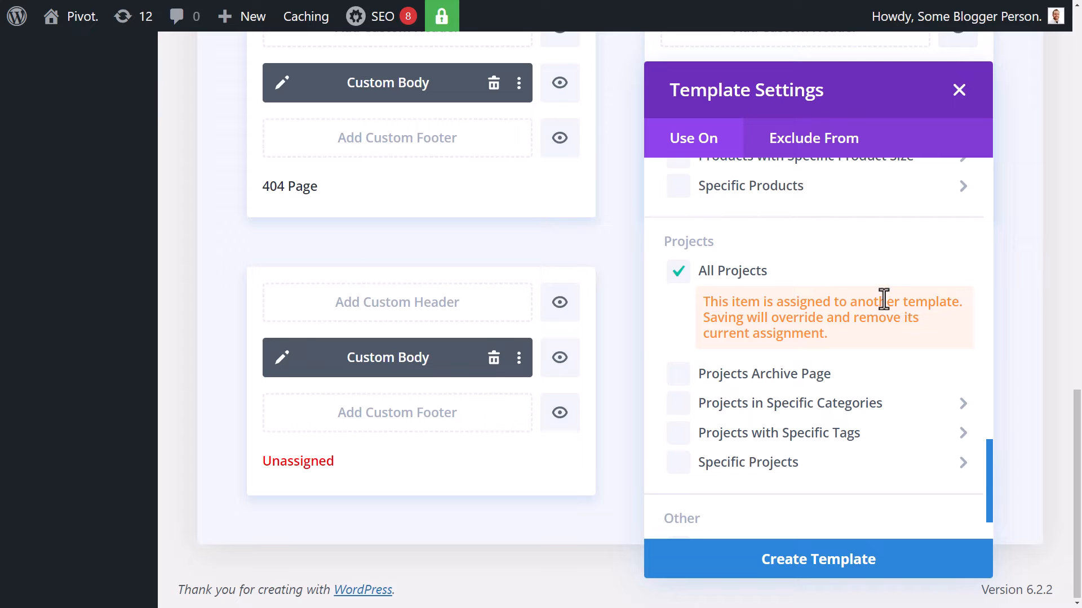
left_click(826, 561)
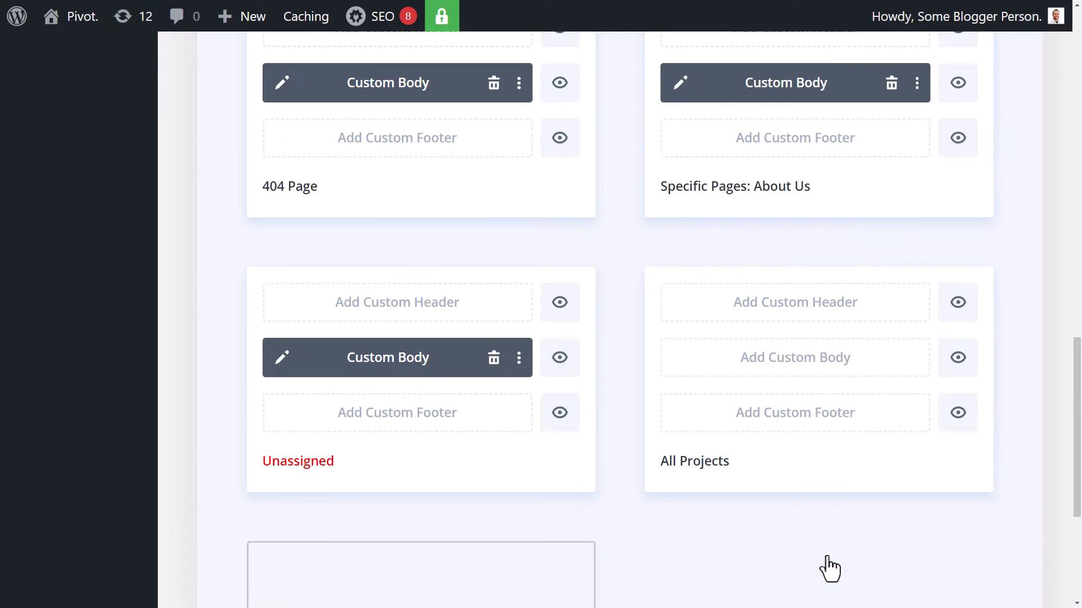
Step: Start building a custom body for the All Projects template and insert a row with two equal columns
left_click(769, 373)
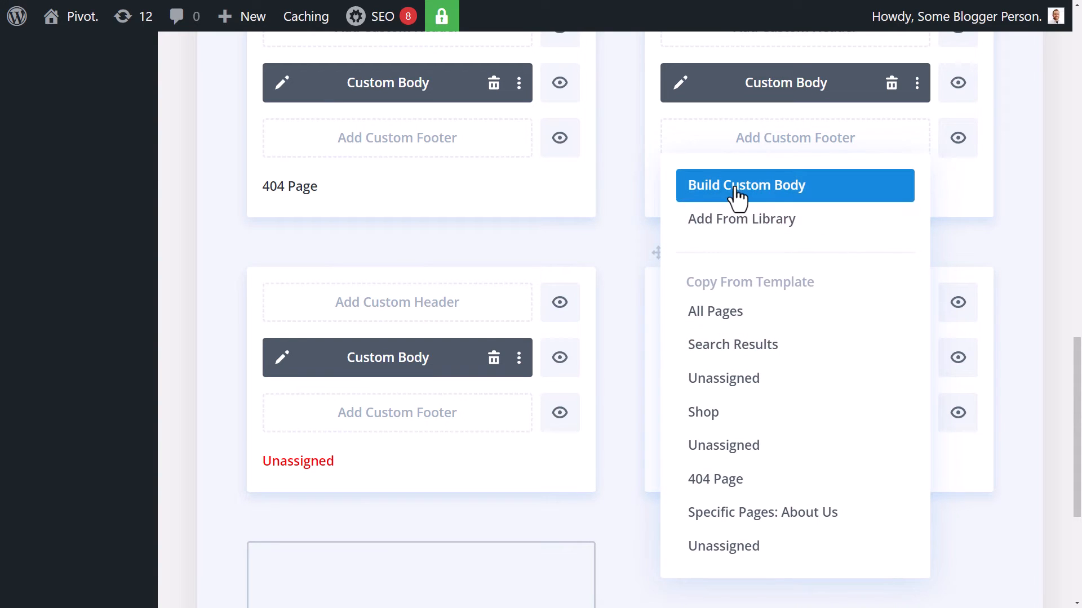
left_click(782, 194)
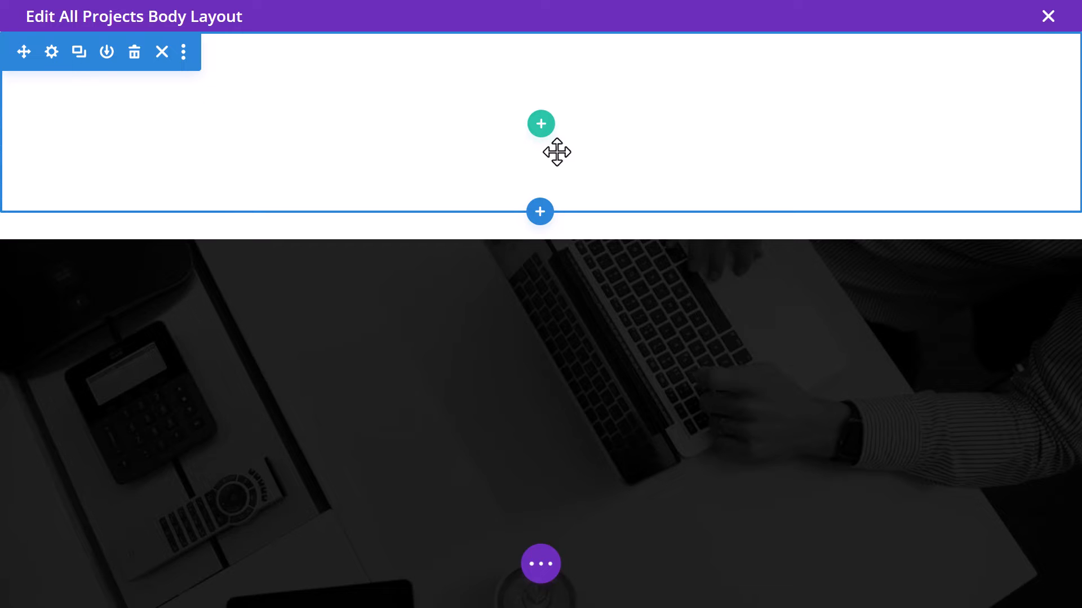
left_click(542, 126)
left_click(570, 288)
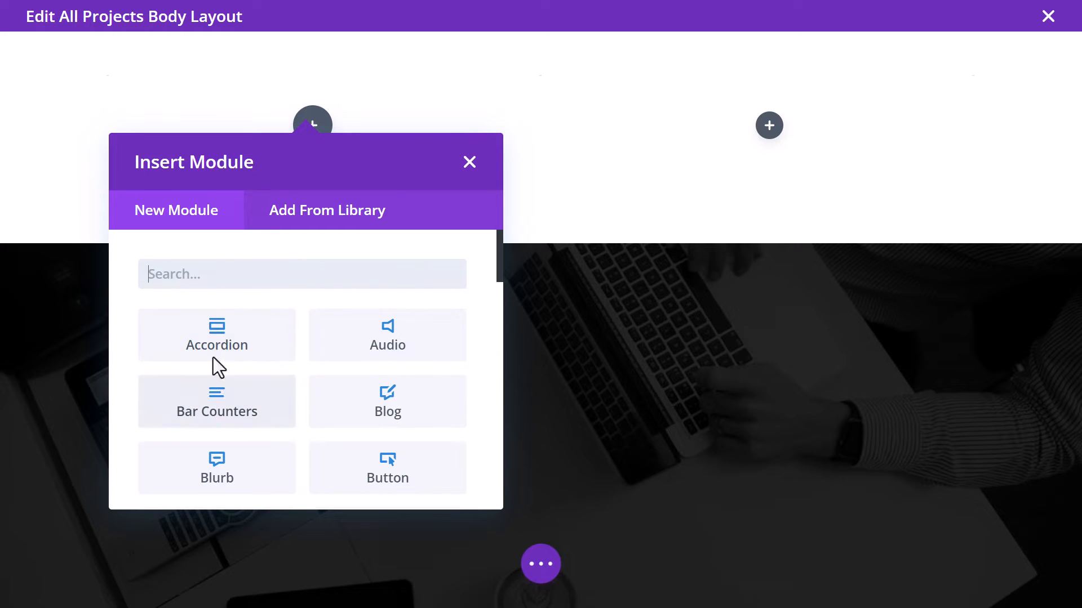
Step: Insert a Post Title module in the first column of the row
left_click_drag(499, 250, 497, 408)
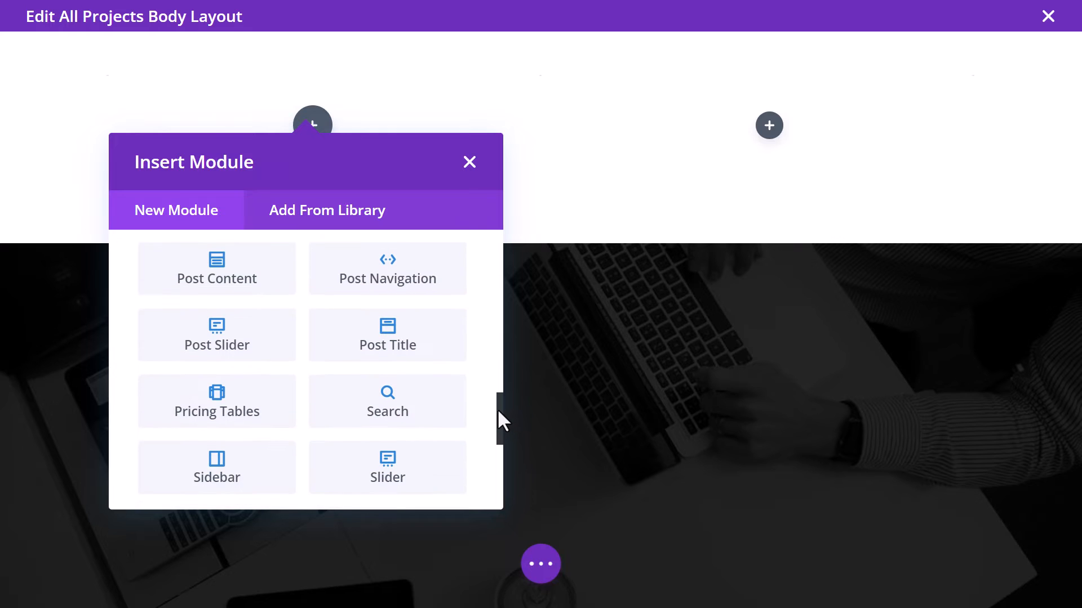
left_click(407, 355)
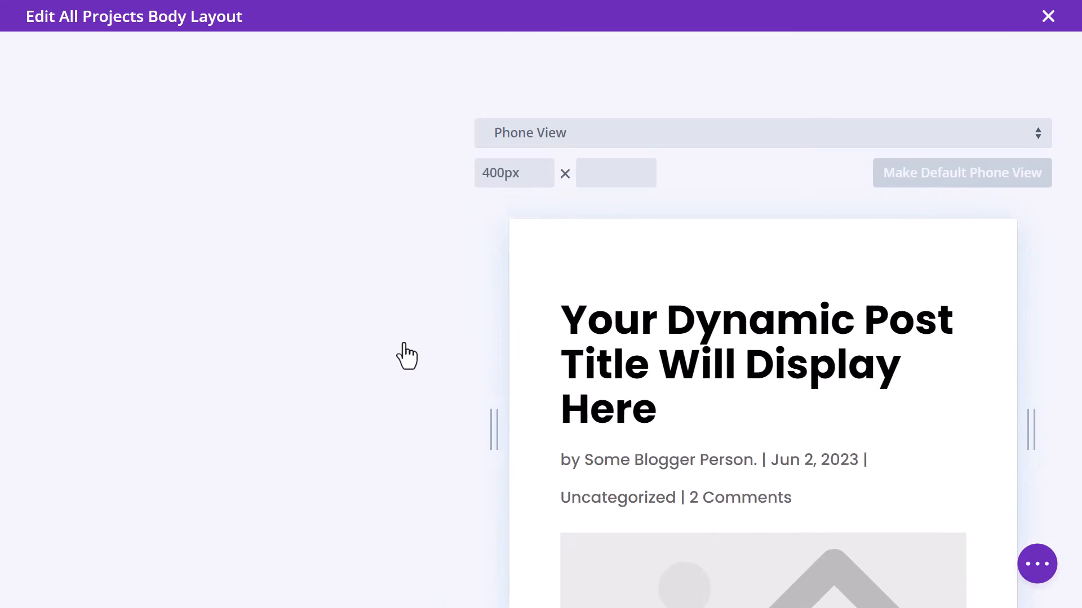
Step: Save the Post Title module and insert a Text module in the row's second column
left_click(372, 589)
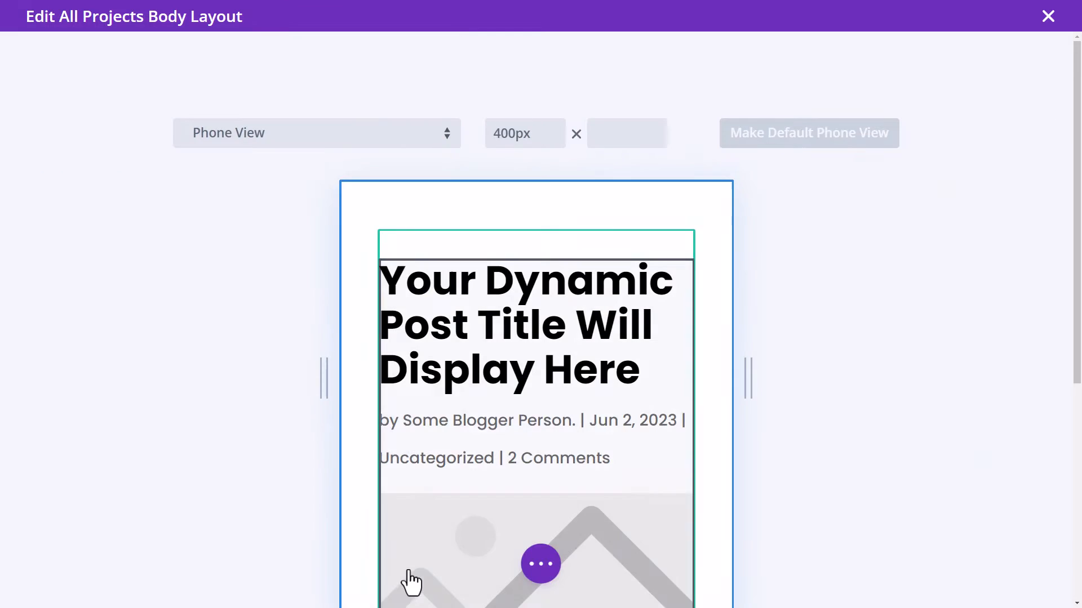
scroll(459, 434, "down", 3)
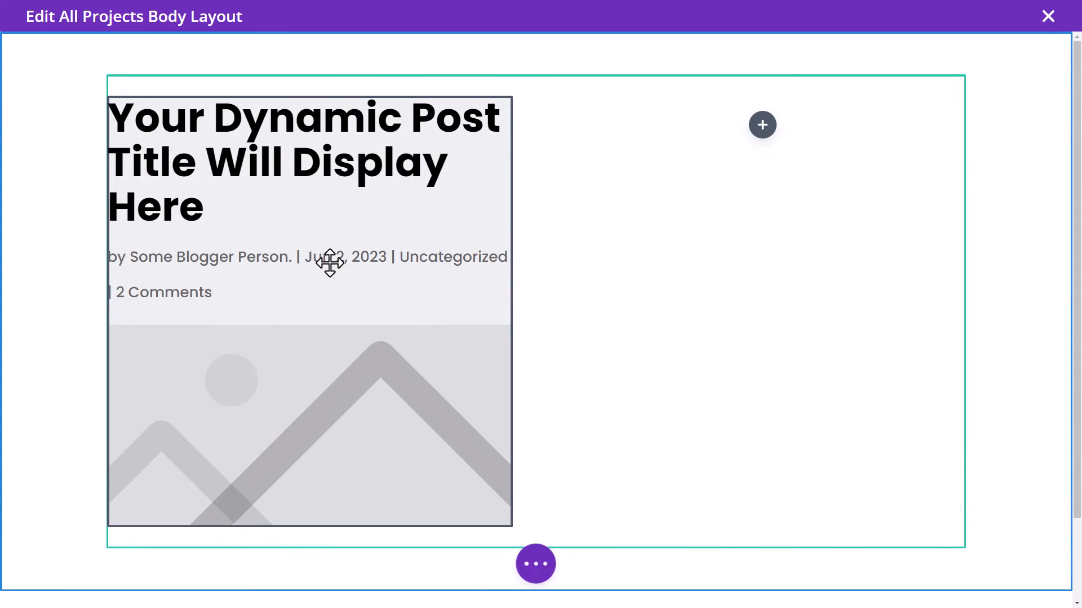
mouse_move(351, 246)
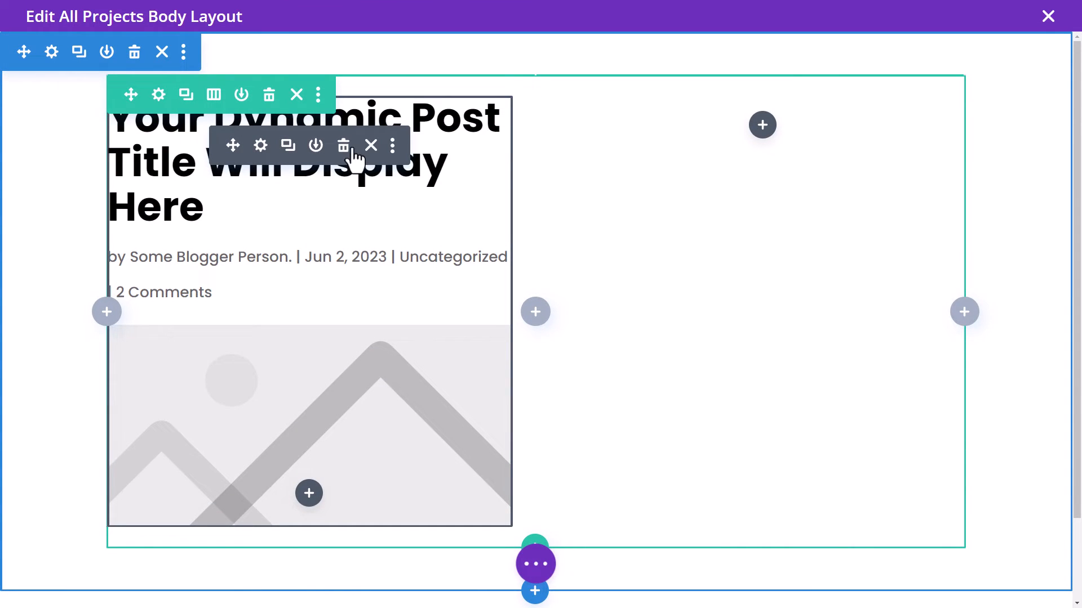
left_click(766, 131)
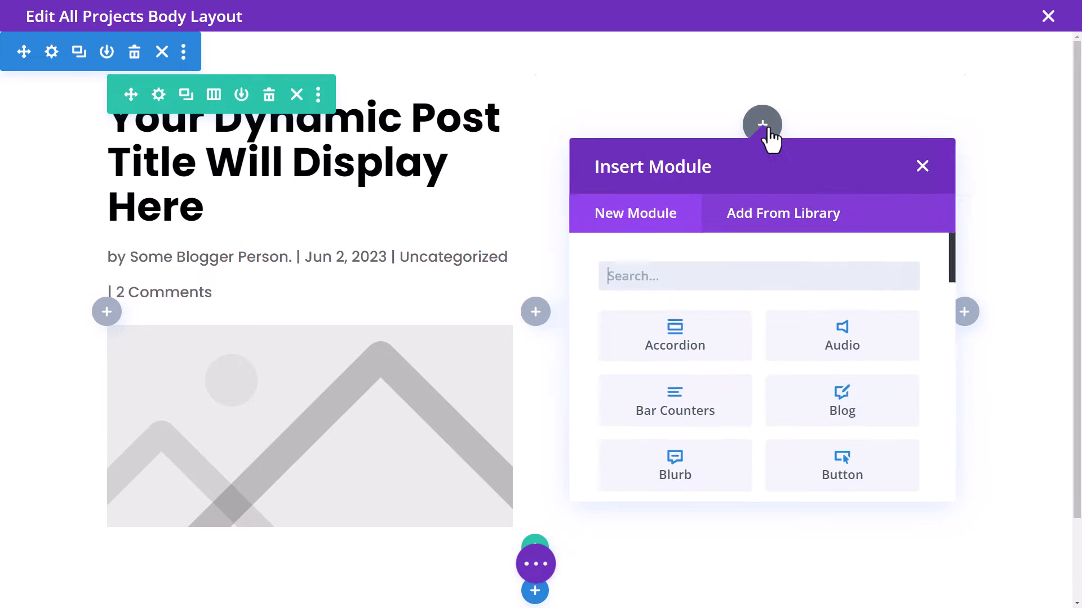
left_click_drag(954, 261, 941, 508)
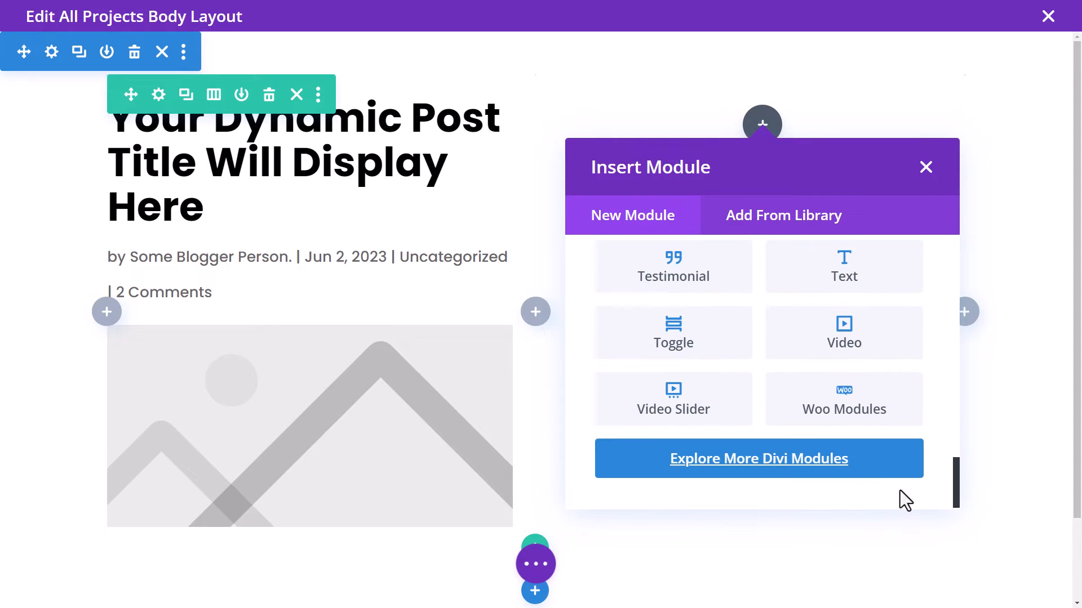
left_click(835, 287)
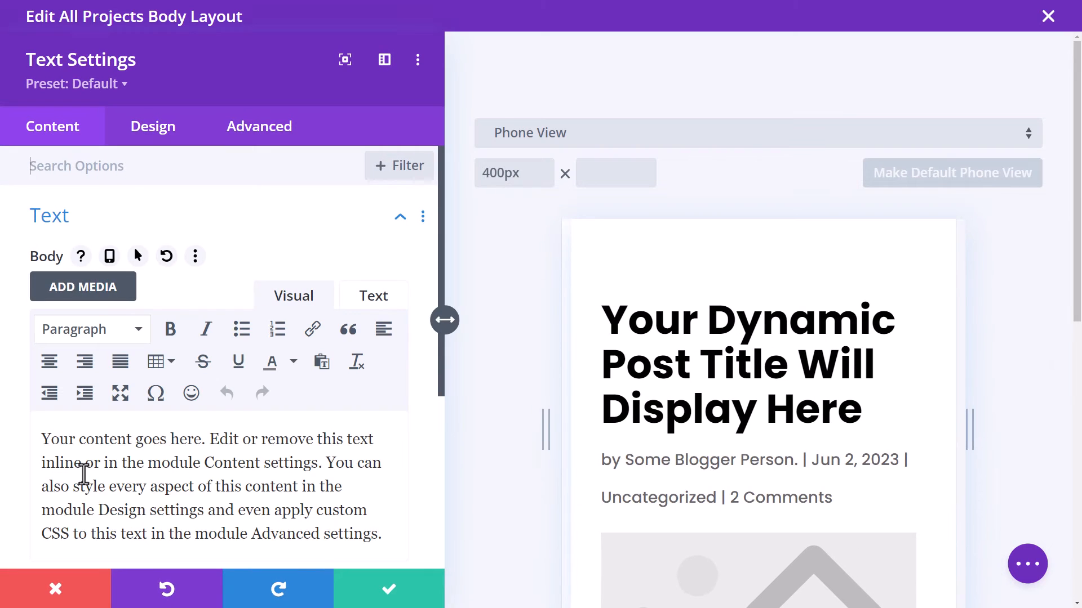
Step: Replace the Text module's placeholder body with the dynamic ACF Event Name field and save the module
triple_click(272, 454)
key("BackSpace")
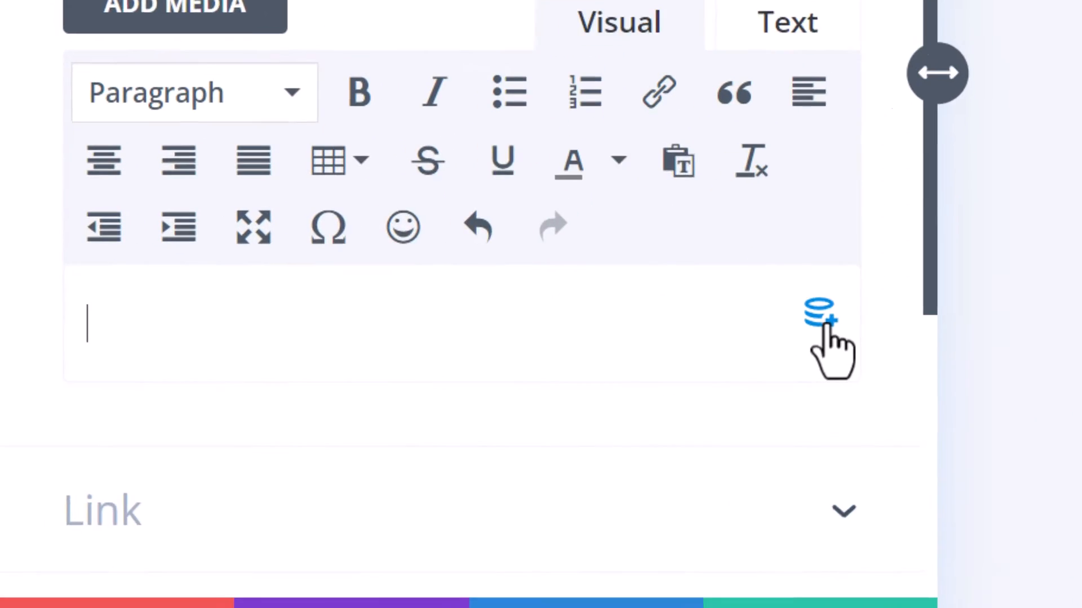
left_click(822, 318)
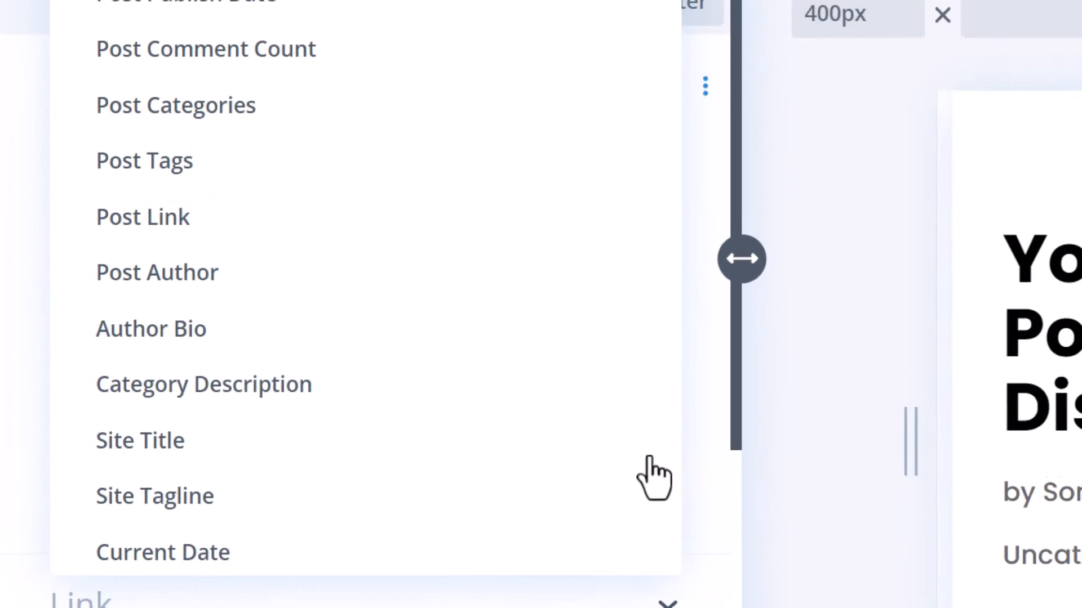
scroll(517, 441, "down", 10)
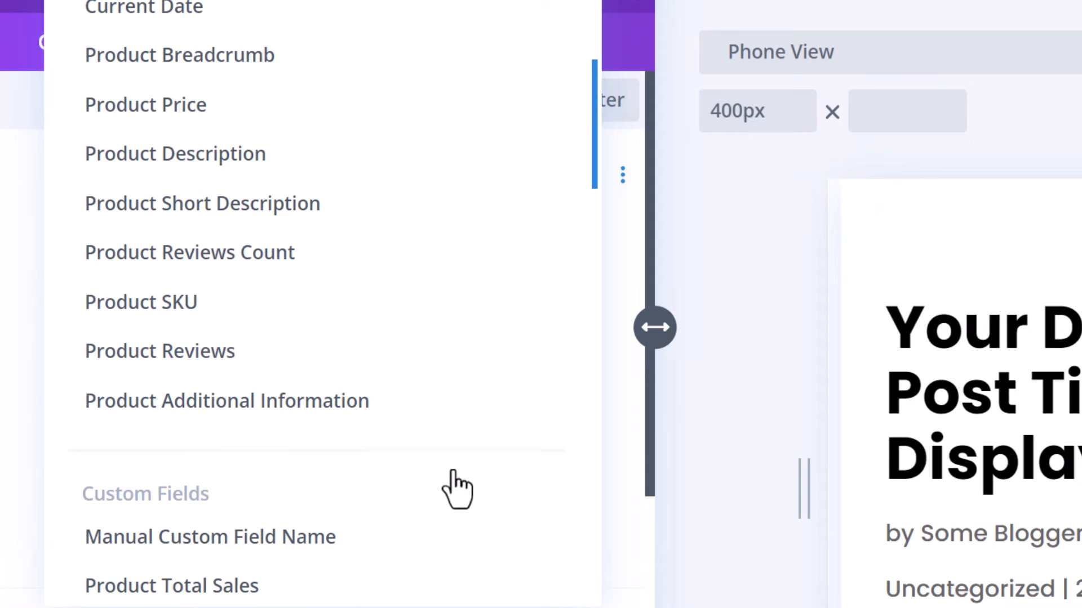
scroll(273, 572, "down", 3)
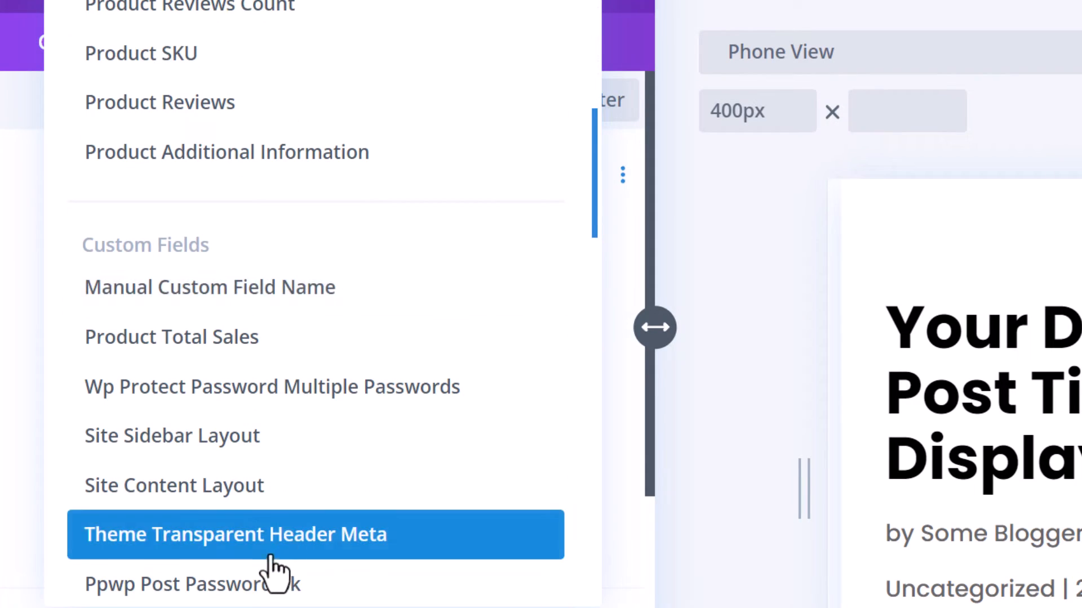
scroll(273, 573, "down", 2)
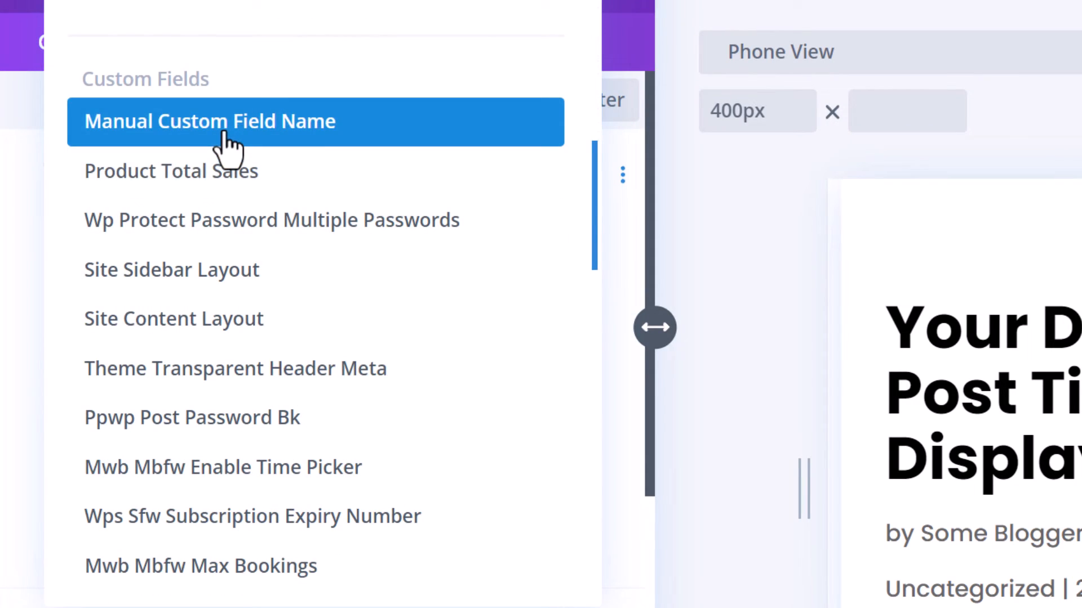
scroll(228, 148, "down", 20)
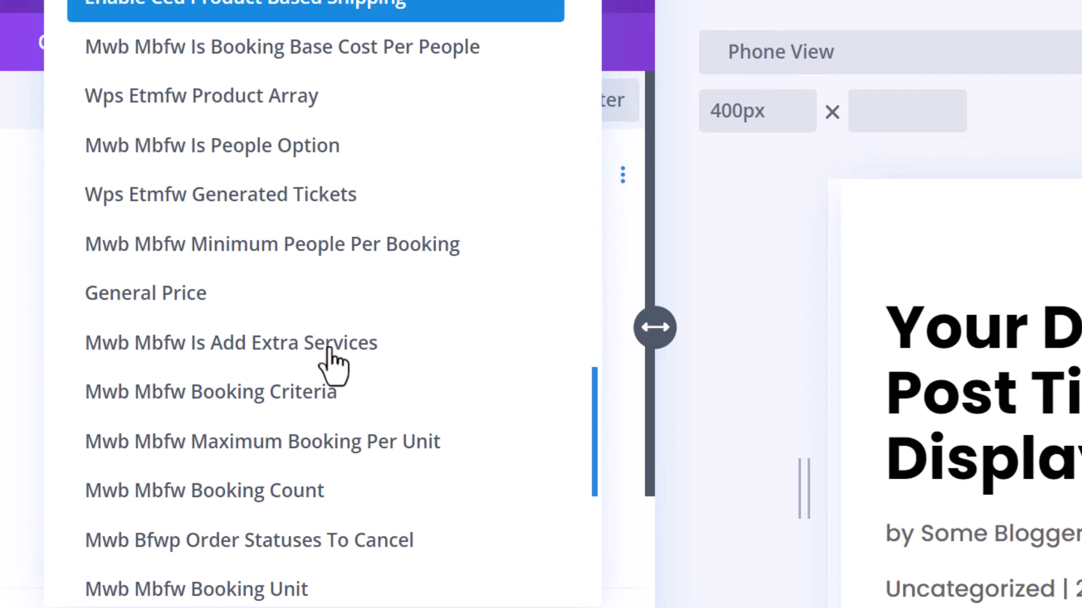
scroll(333, 367, "down", 10)
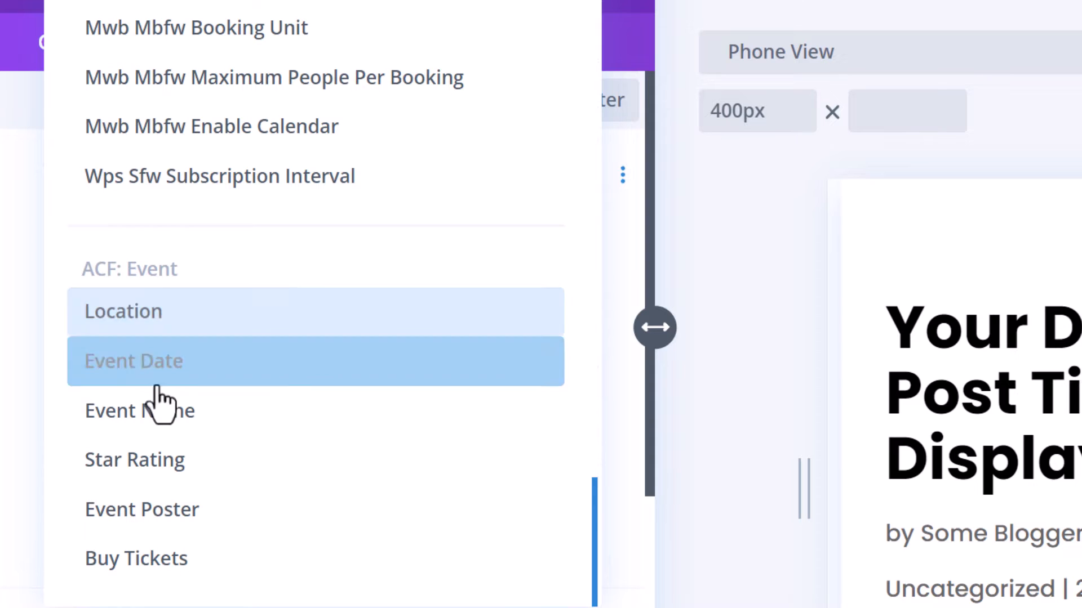
left_click(168, 431)
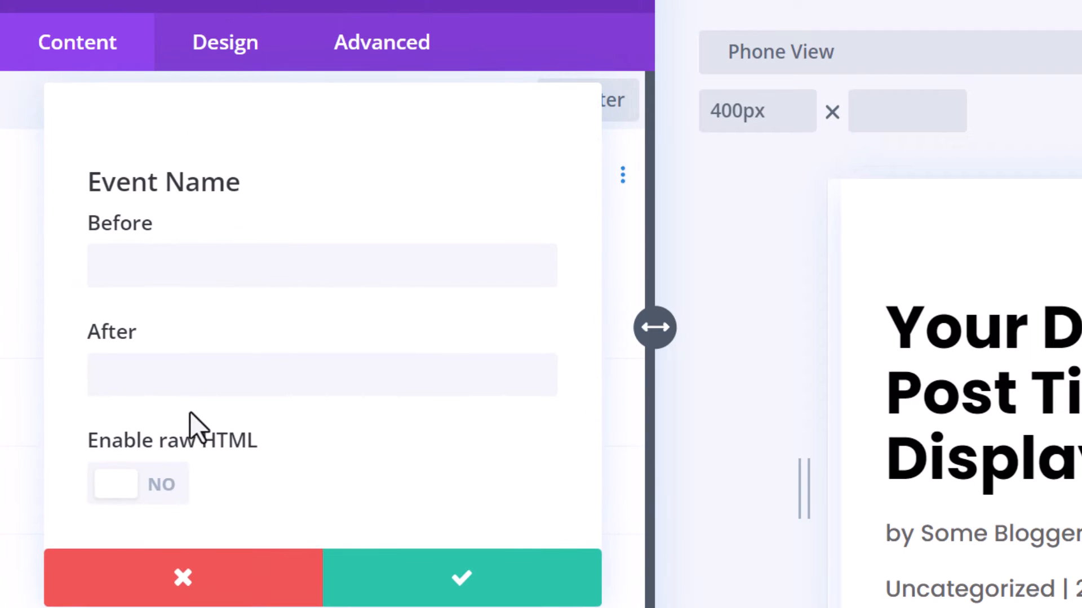
left_click(465, 586)
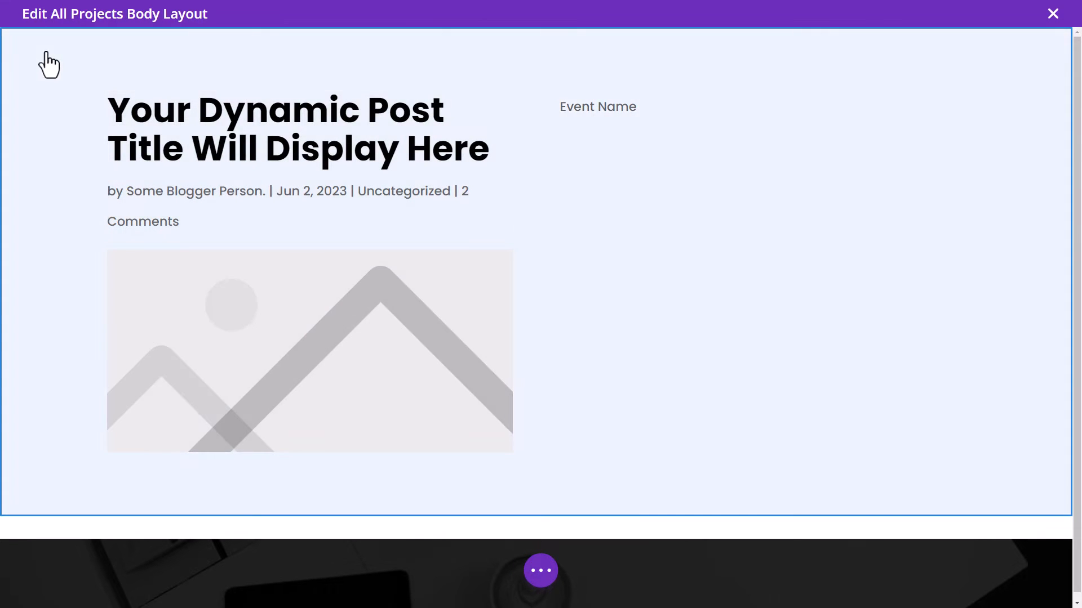
Step: Set the section's background image to the dynamic ACF Event Poster field and save the section settings
mouse_move(48, 70)
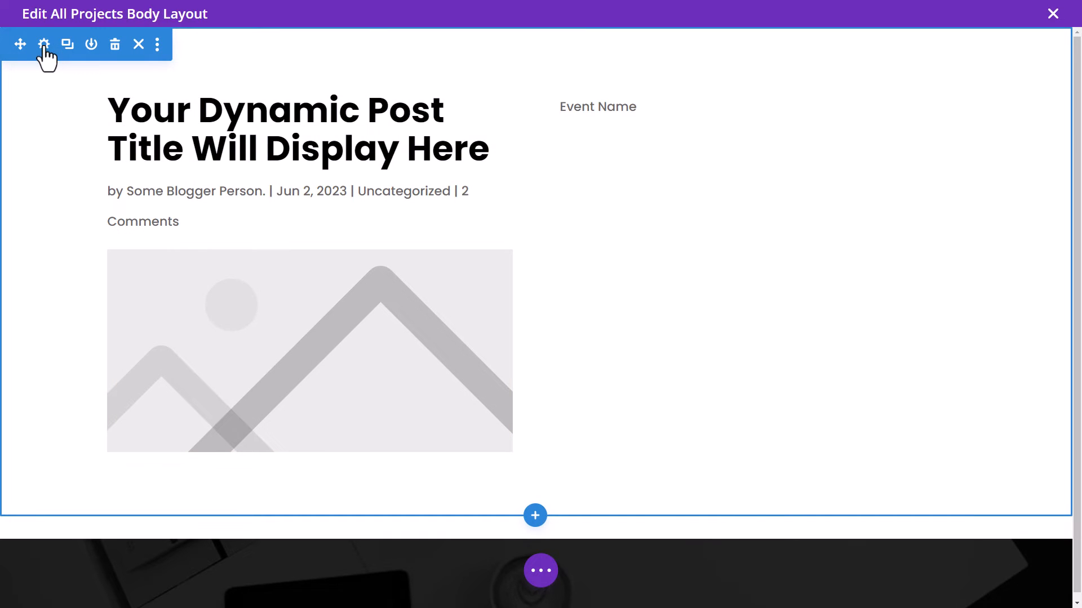
left_click(44, 44)
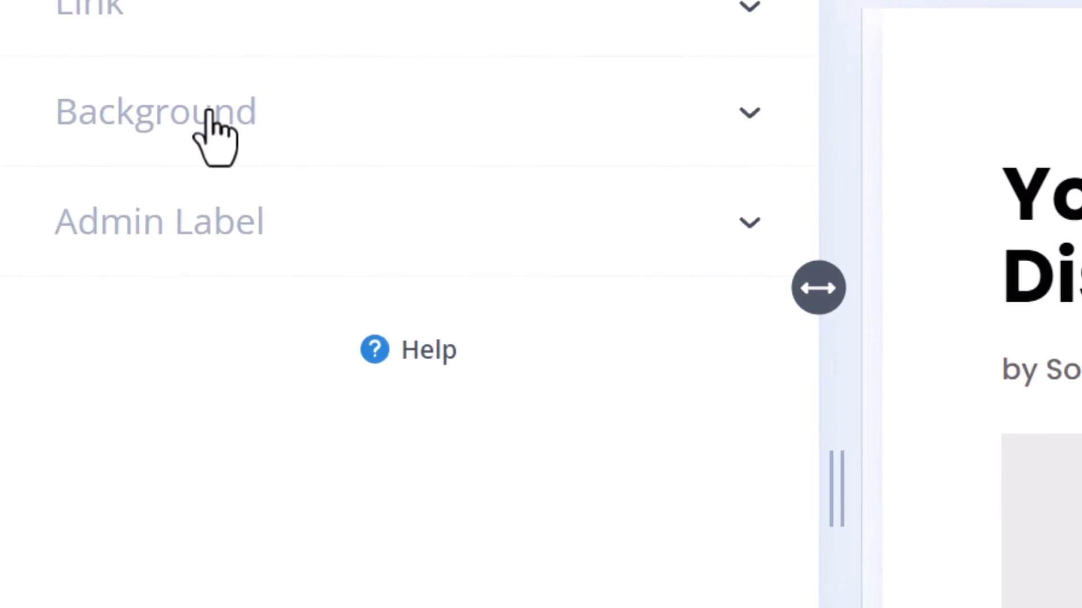
left_click(97, 235)
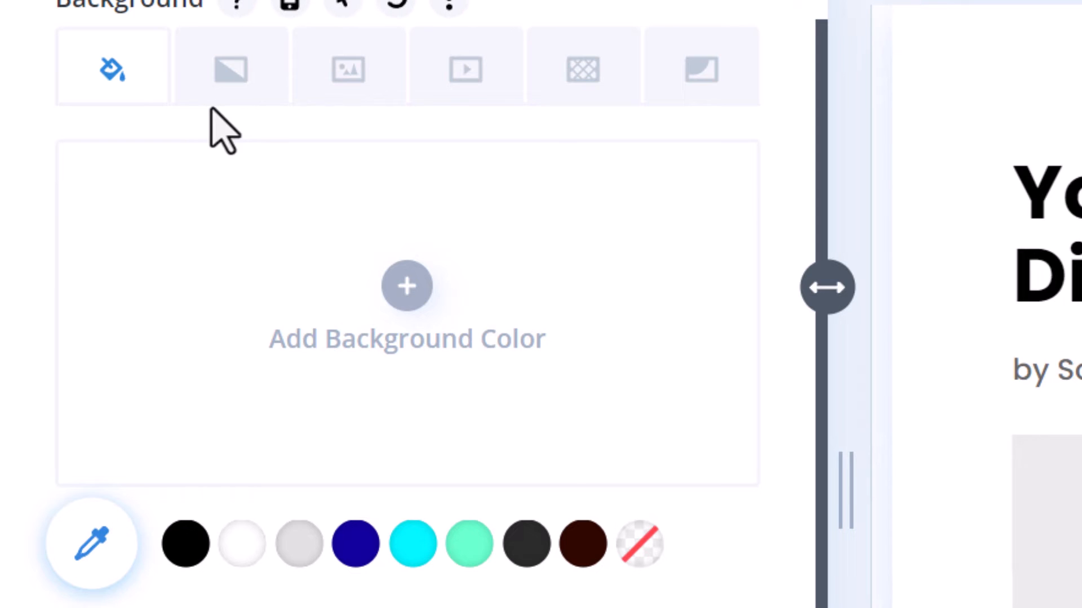
left_click(363, 90)
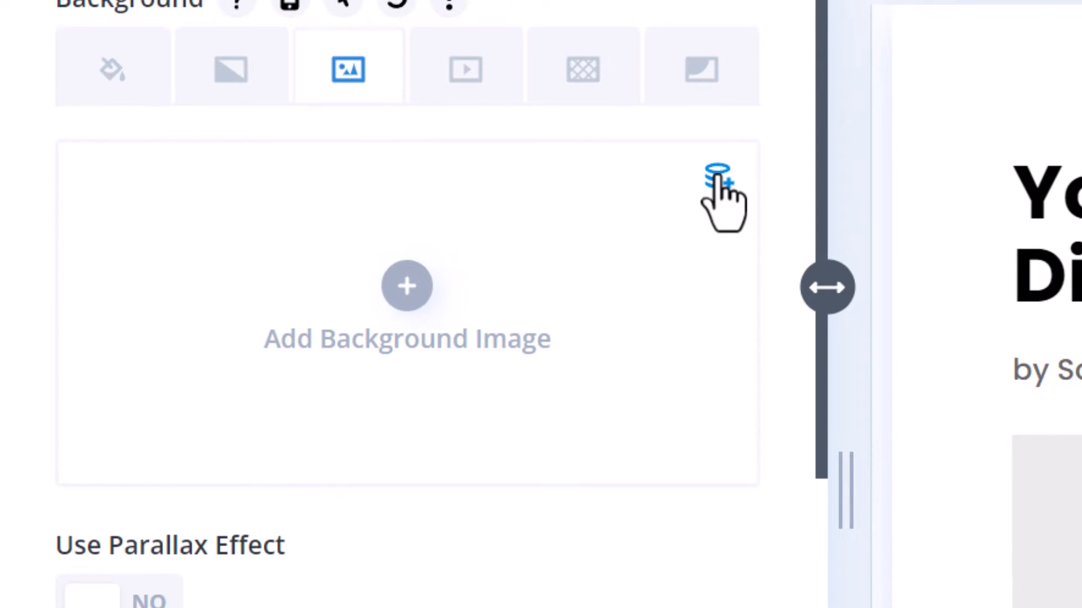
left_click(717, 176)
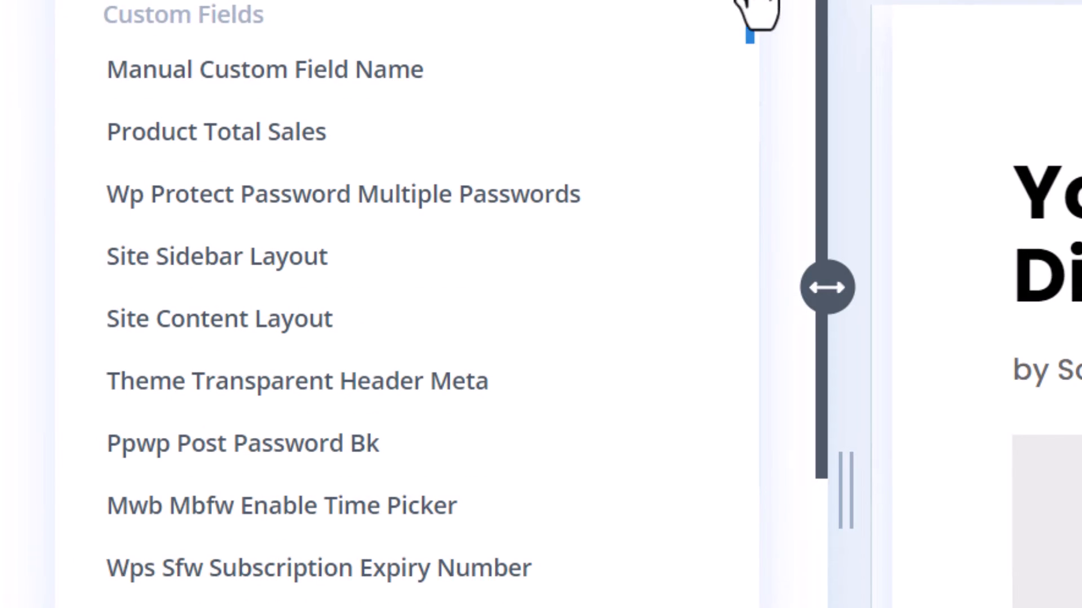
scroll(755, 11, "down", 10)
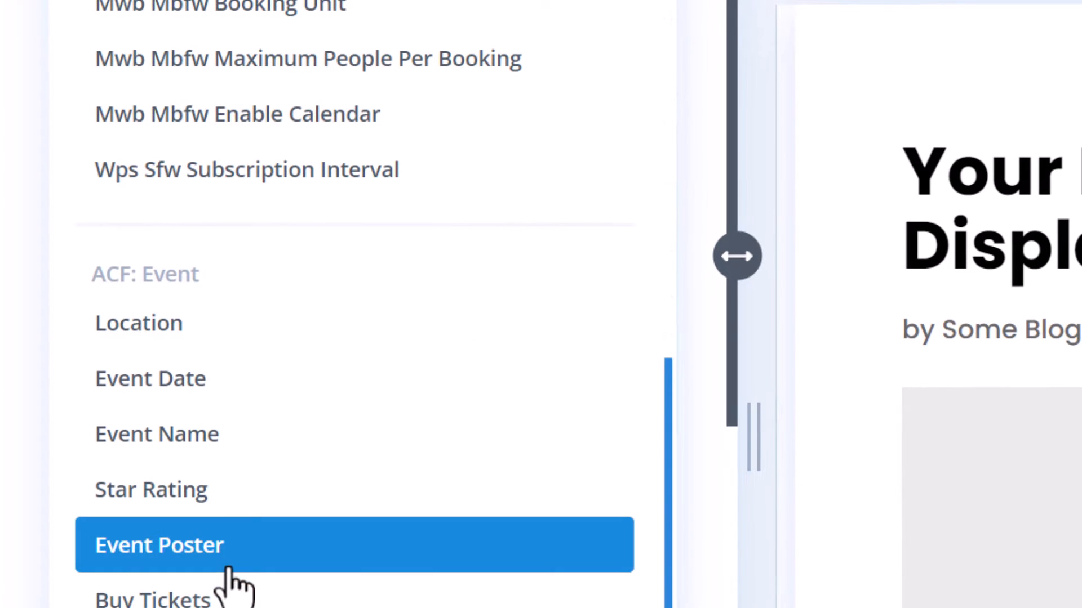
left_click(193, 555)
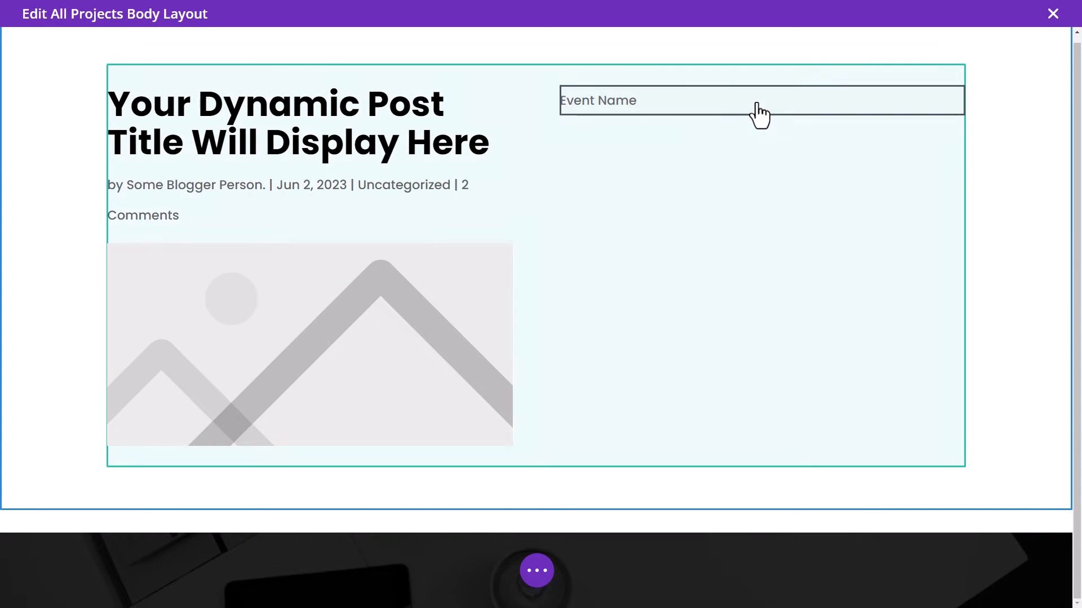
Step: Set the two-column row's background color to white and save the row settings
mouse_move(128, 79)
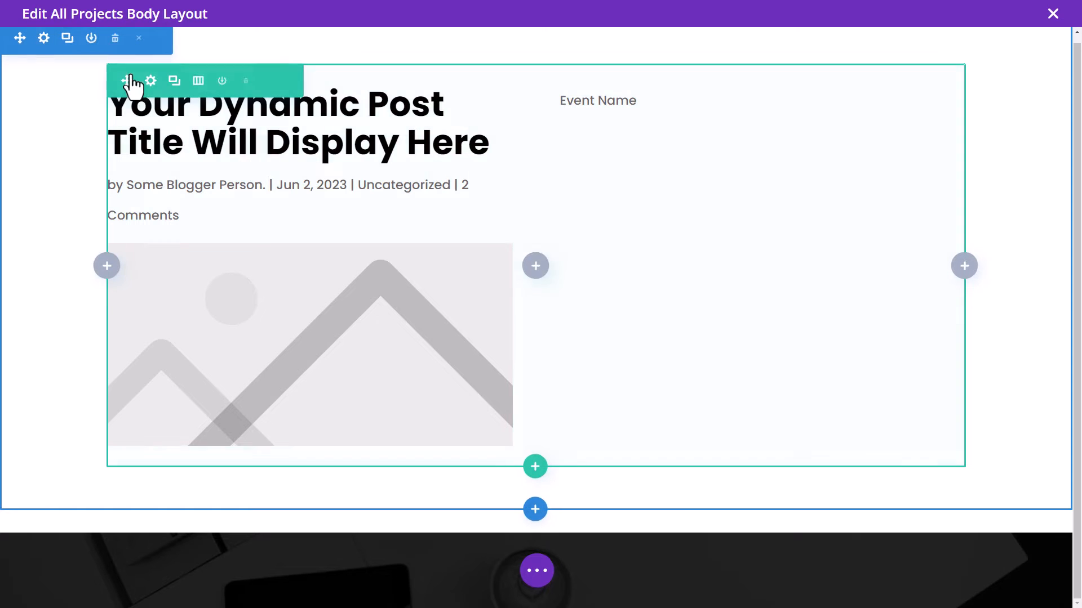
left_click(151, 81)
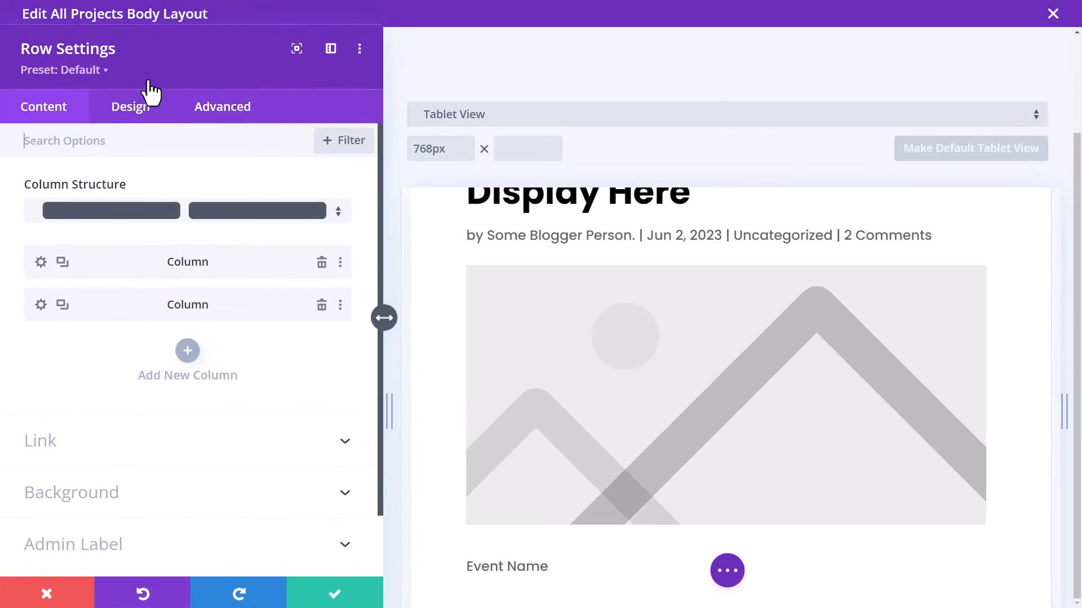
left_click(145, 509)
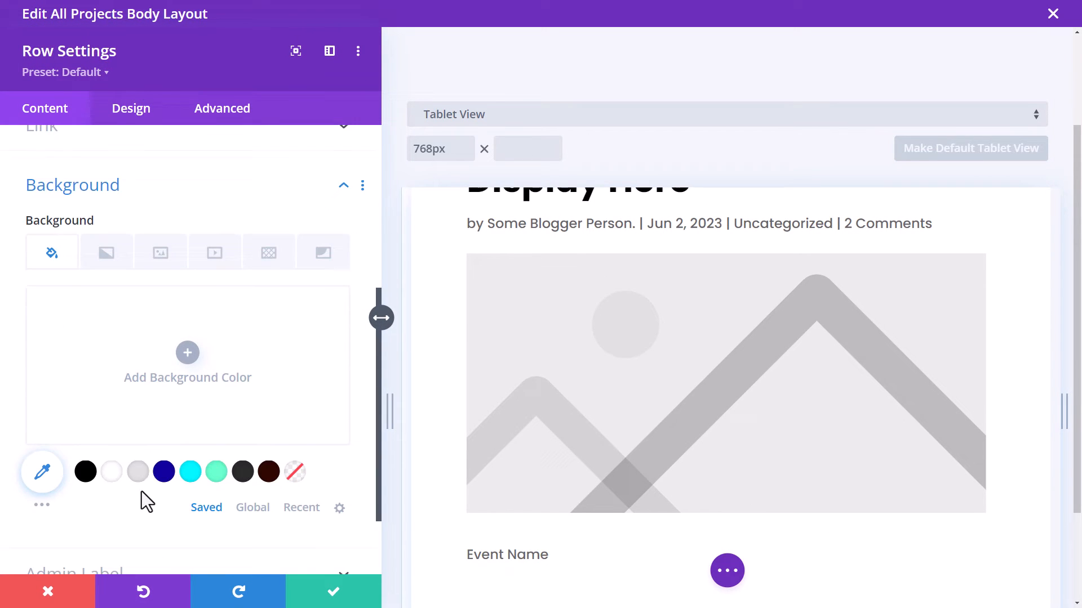
left_click(87, 476)
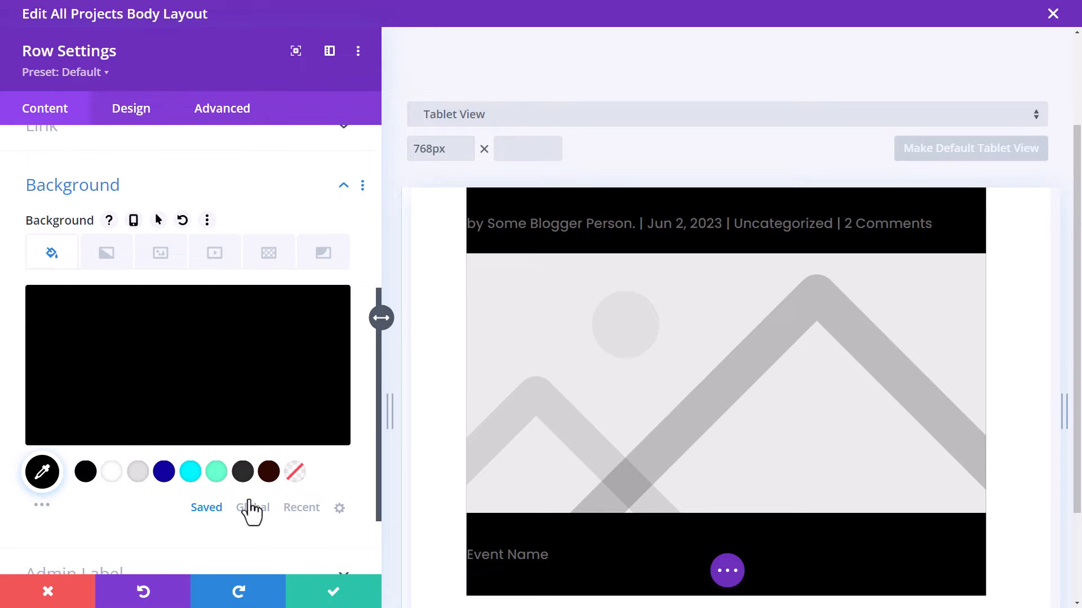
left_click(111, 471)
left_click(316, 591)
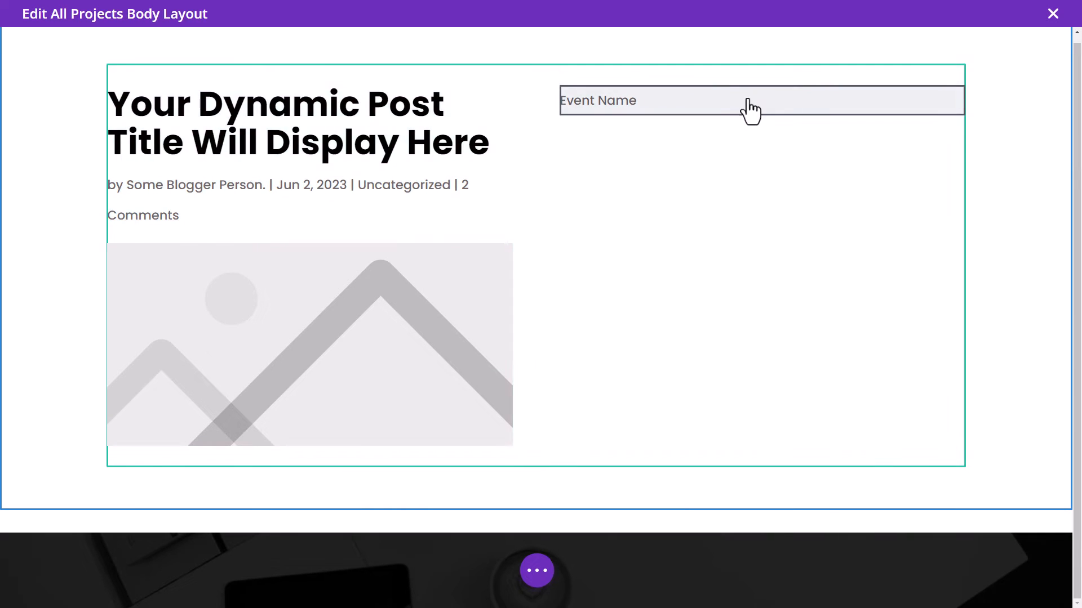
Step: Insert an Image module below the Event Name text in the second column
left_click(761, 133)
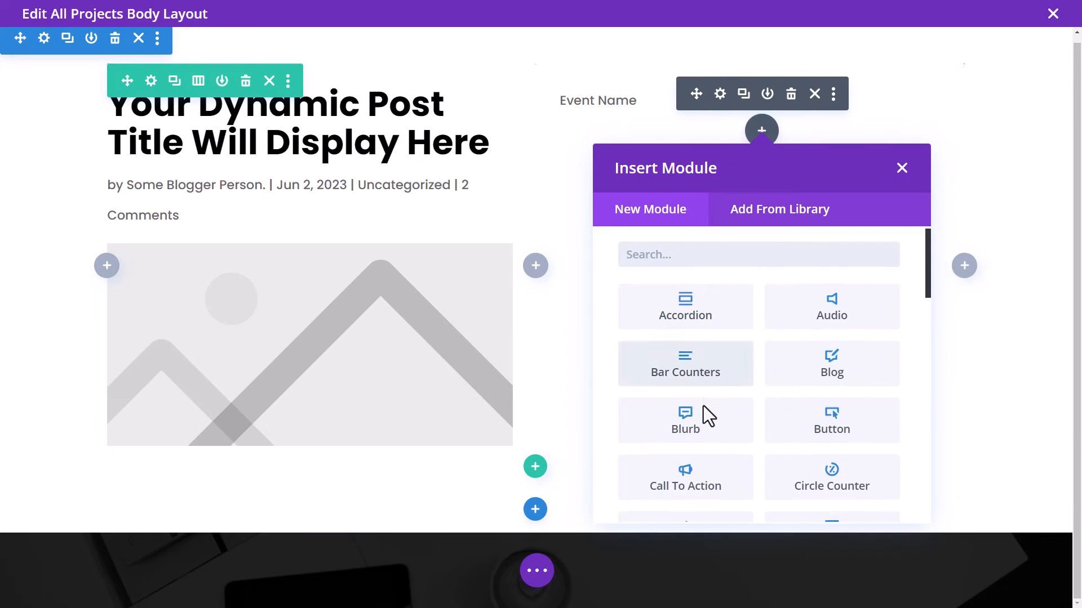
scroll(707, 416, "down", 5)
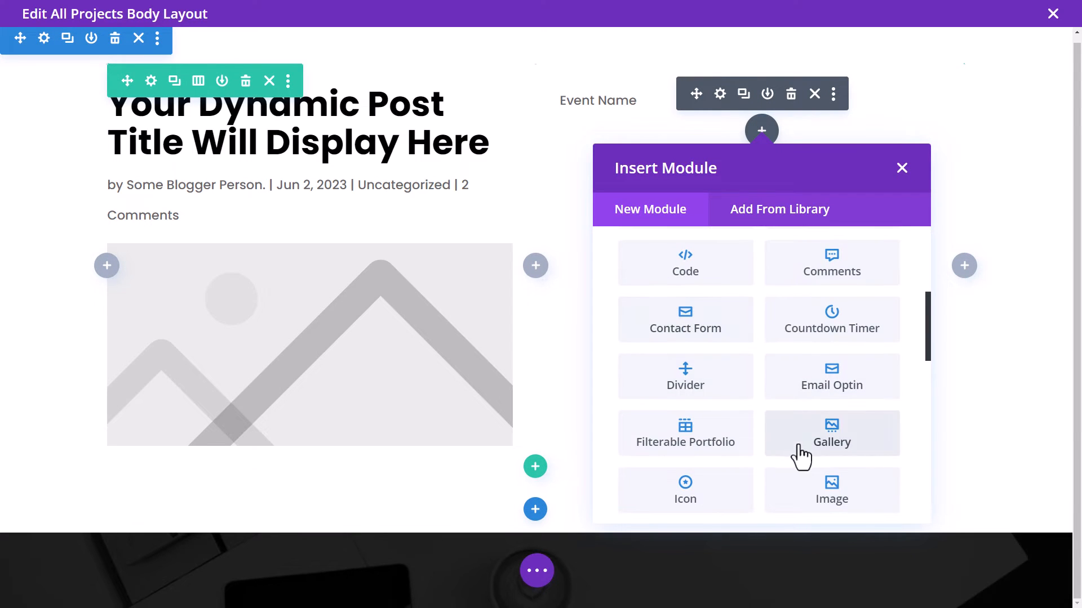
left_click(816, 503)
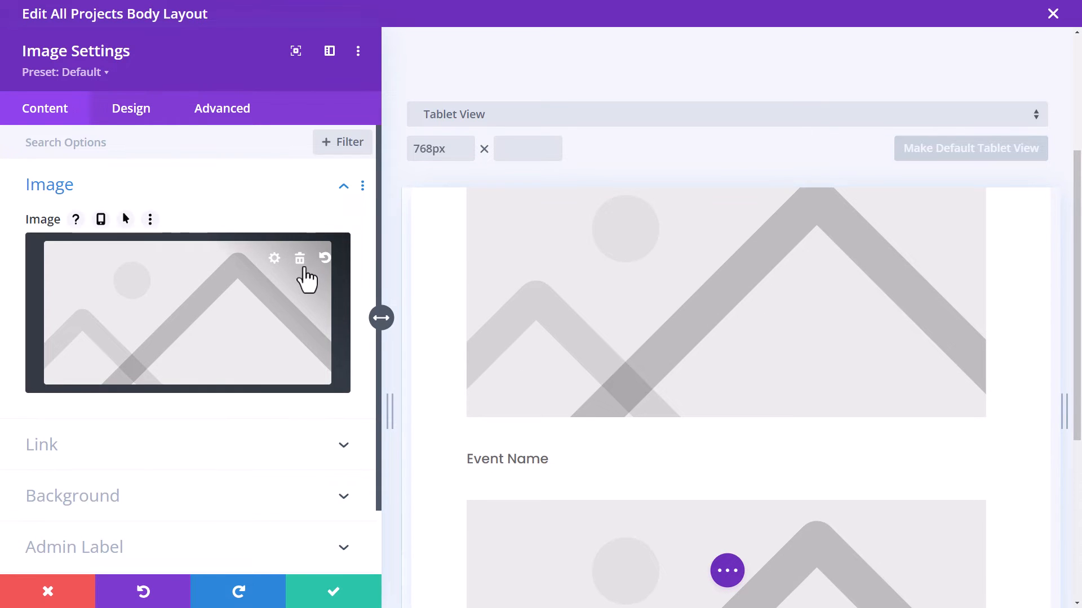
Step: Replace the Image module's placeholder picture with the dynamic ACF Event Poster field and save the module
left_click(299, 258)
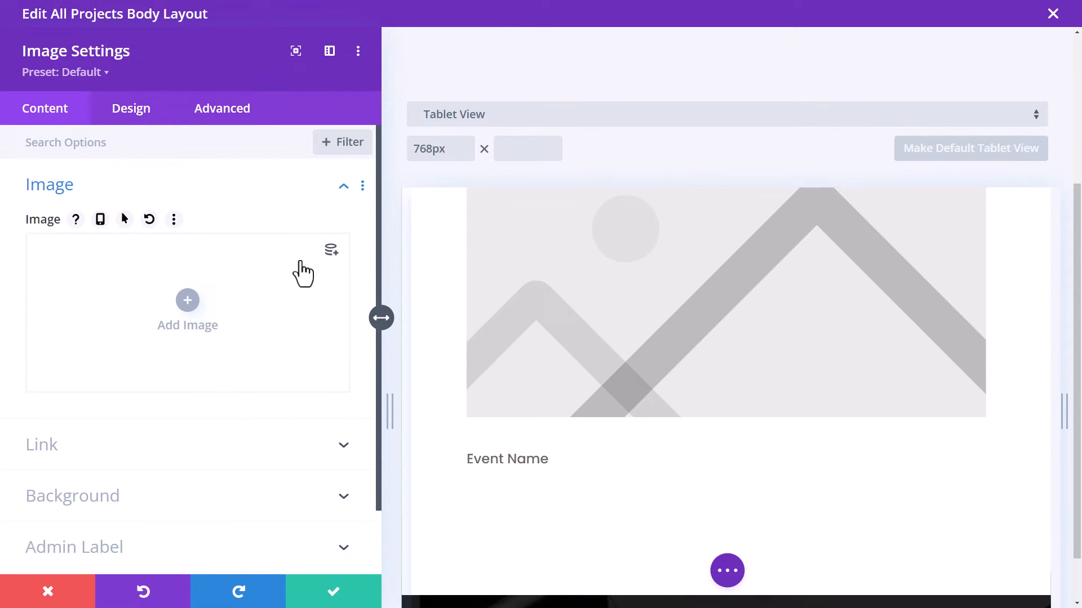
left_click(331, 252)
left_click_drag(346, 199, 354, 519)
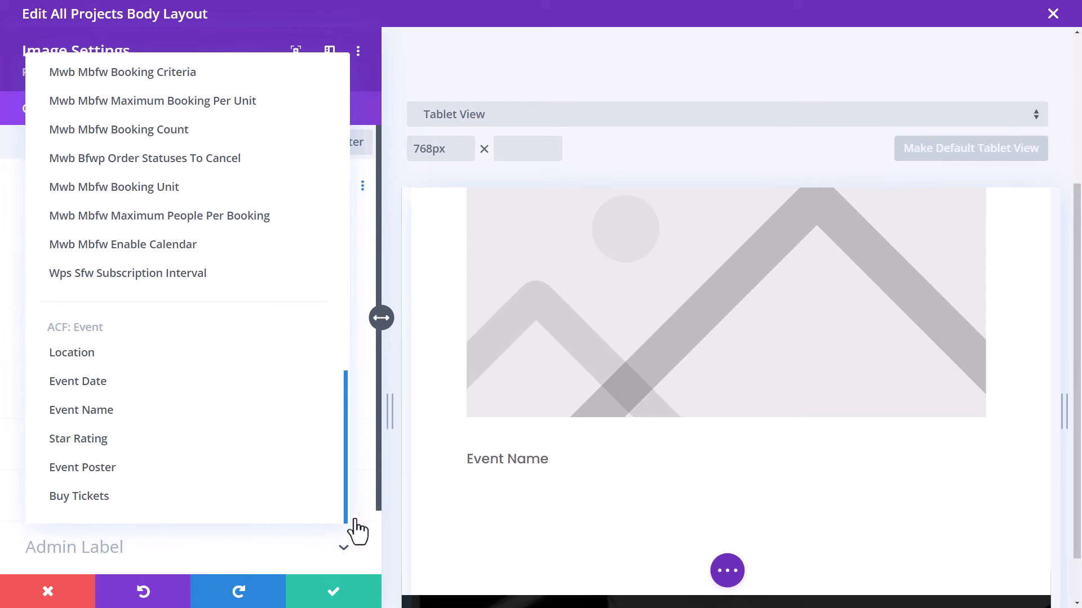
left_click(111, 472)
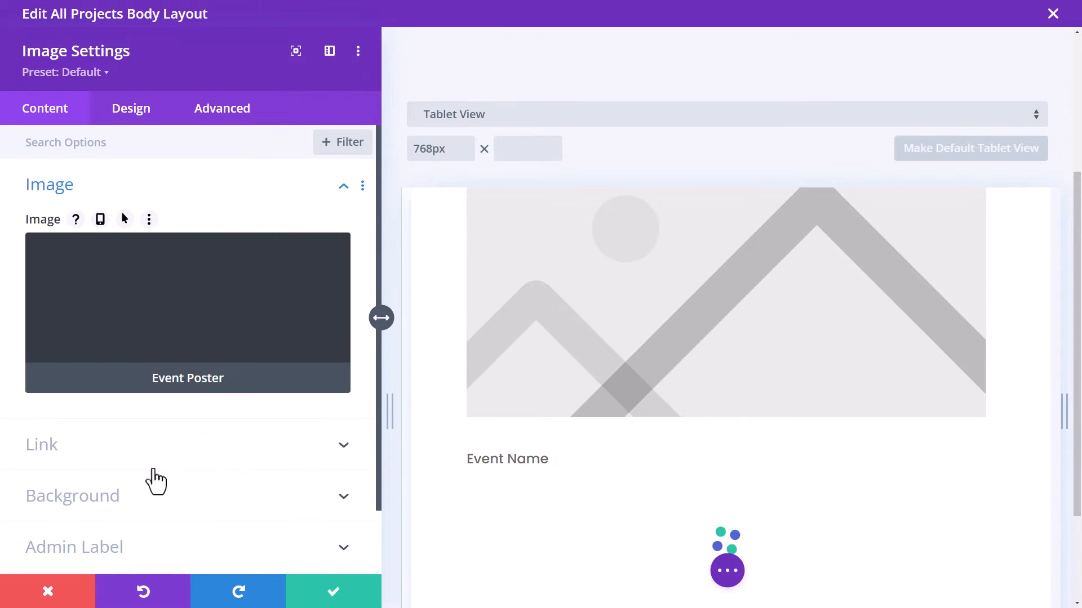
left_click(333, 592)
Step: Add a regular section containing a row of three equal columns below the existing section
scroll(649, 304, "down", 4)
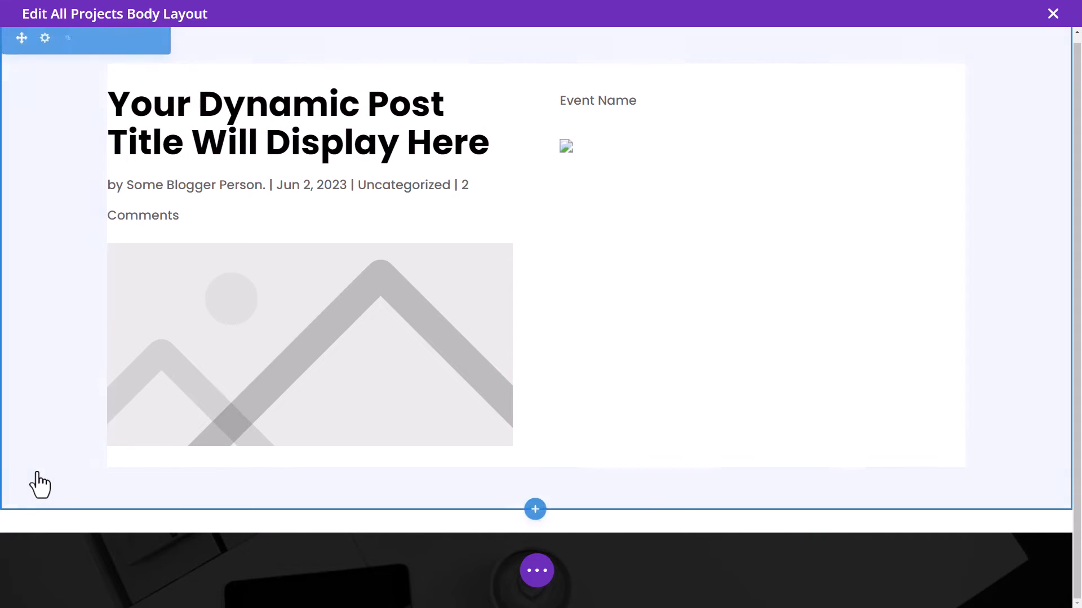
left_click(535, 509)
left_click(432, 454)
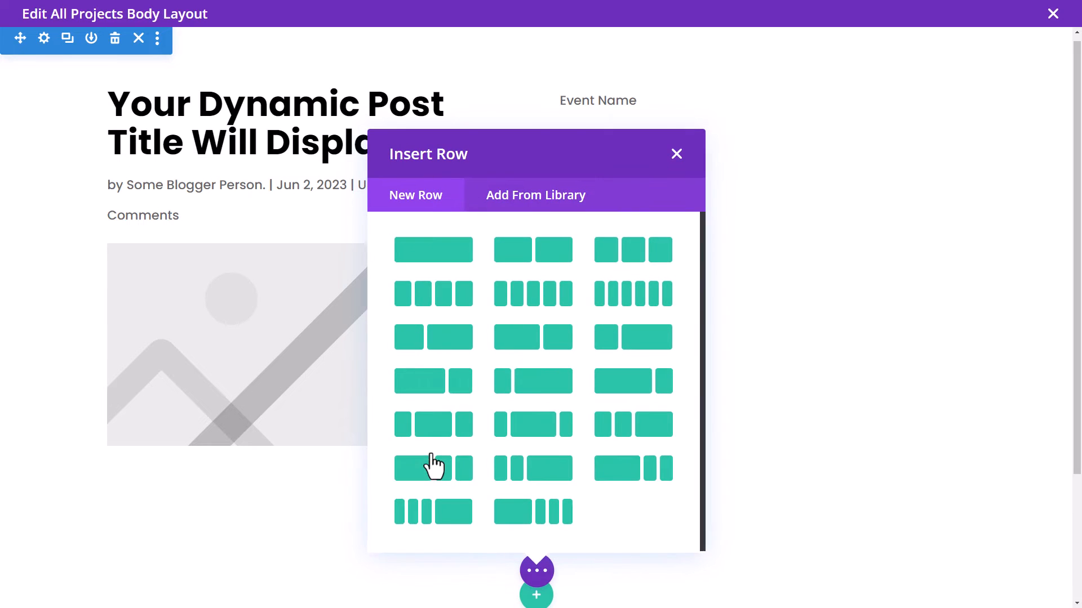
left_click(656, 260)
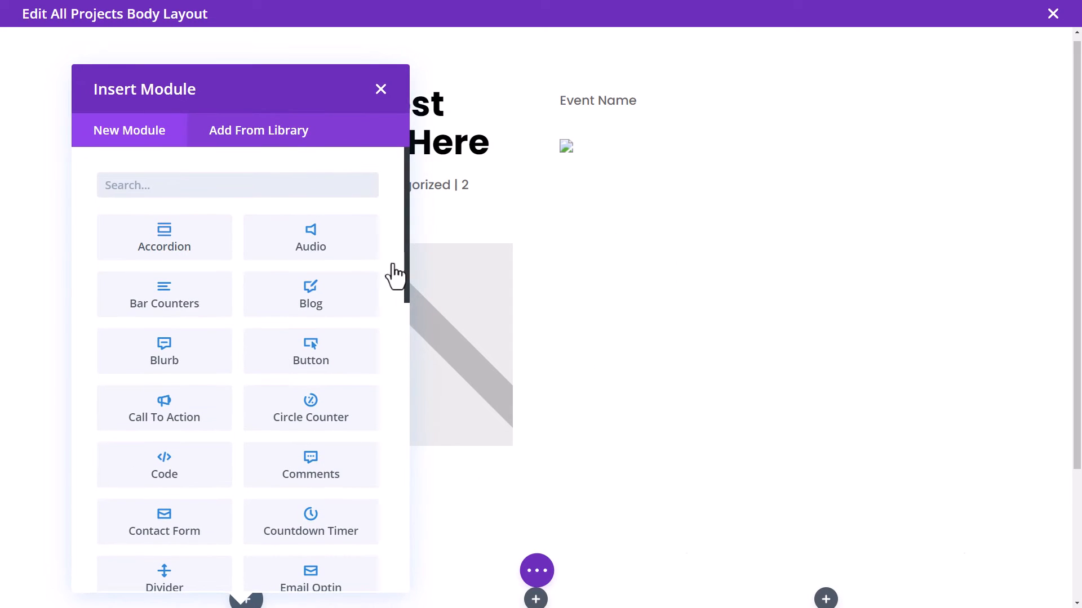
Step: Insert a Text module in the new row's first column and link its body to the dynamic ACF Star Rating field
scroll(280, 417, "down", 10)
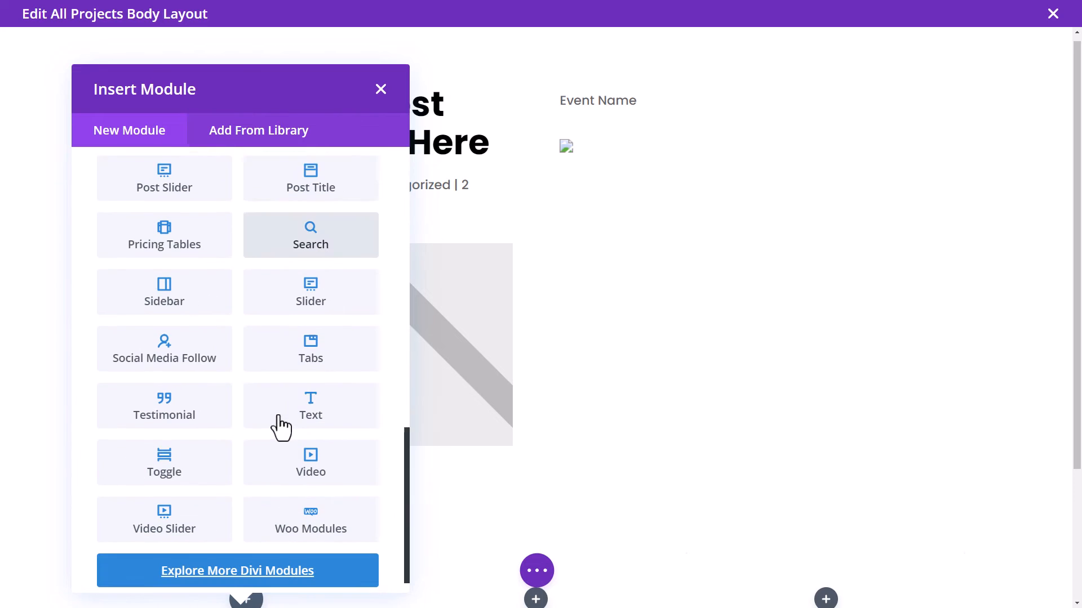
left_click(318, 400)
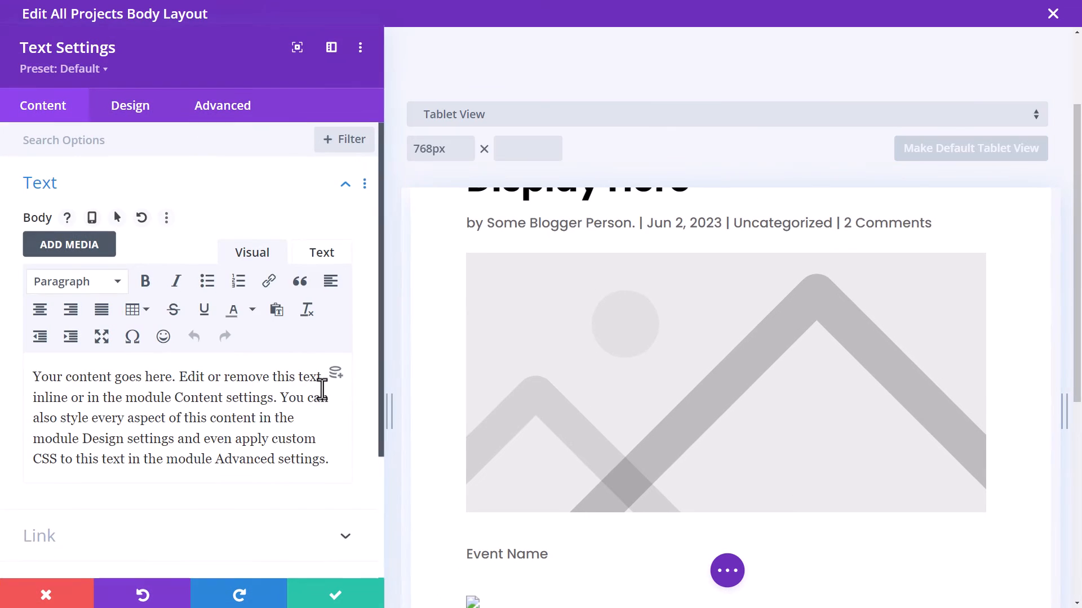
left_click(341, 380)
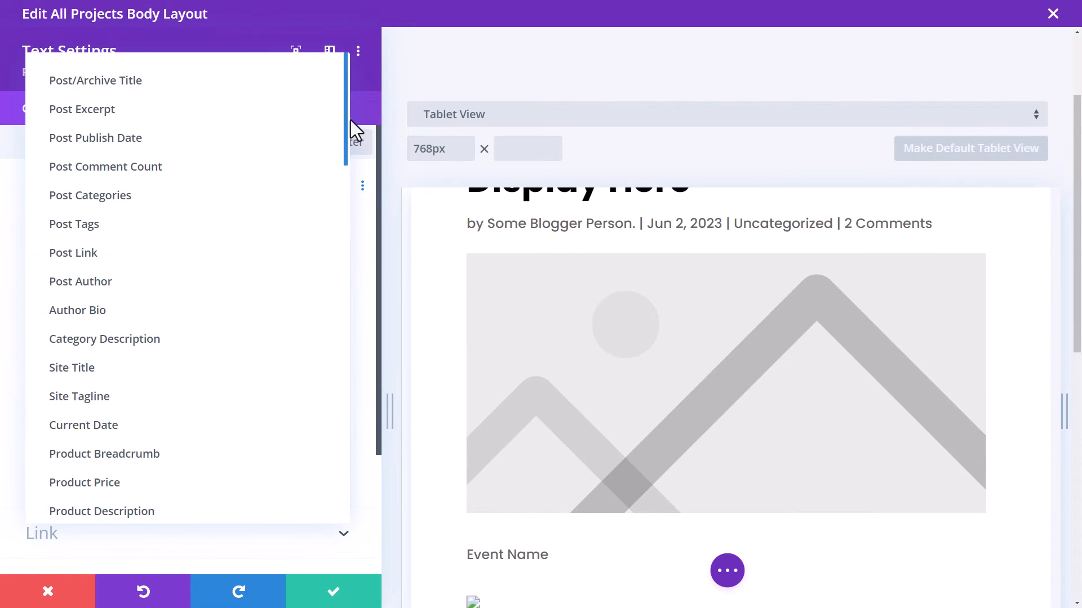
left_click_drag(353, 133, 231, 482)
left_click(73, 442)
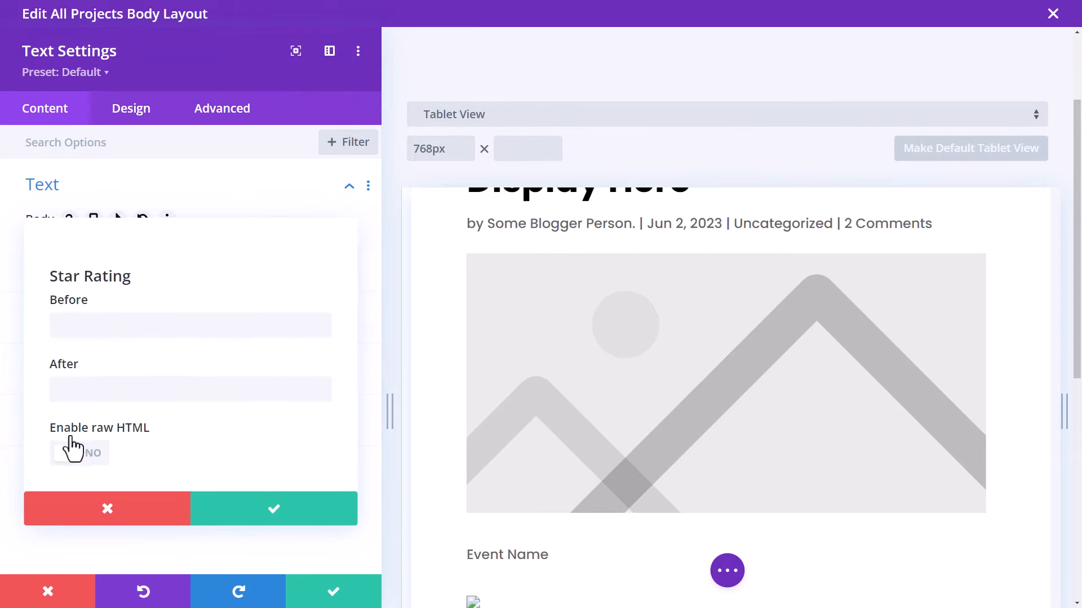
Step: Set the Star Rating's before text to "<strong>Star Rating: </strong>" and after text to " Stars", enable raw HTML, and save the module
left_click(84, 325)
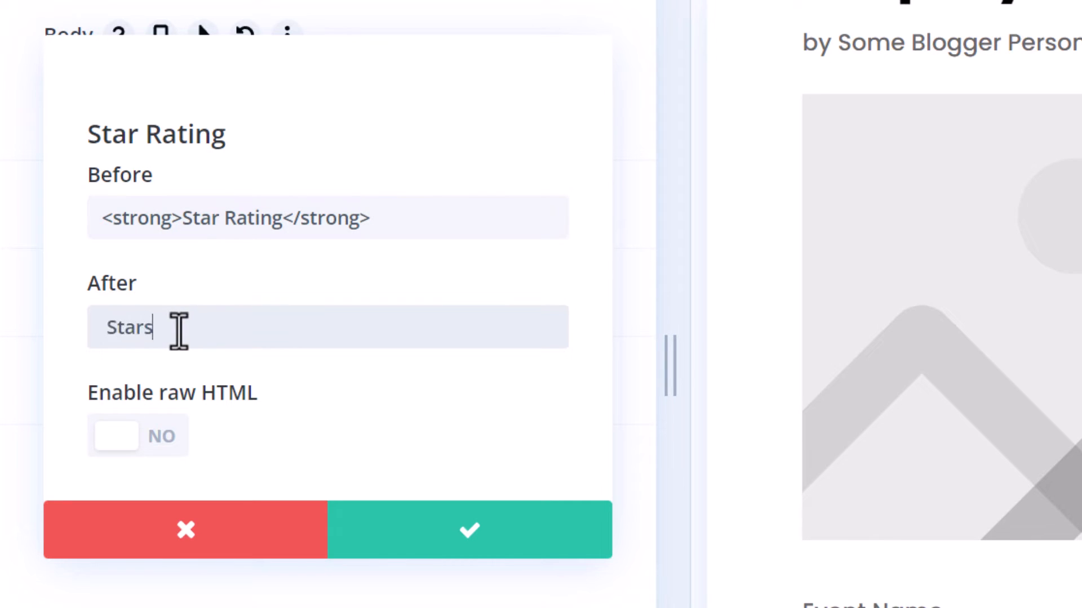
left_click(276, 218)
type(":")
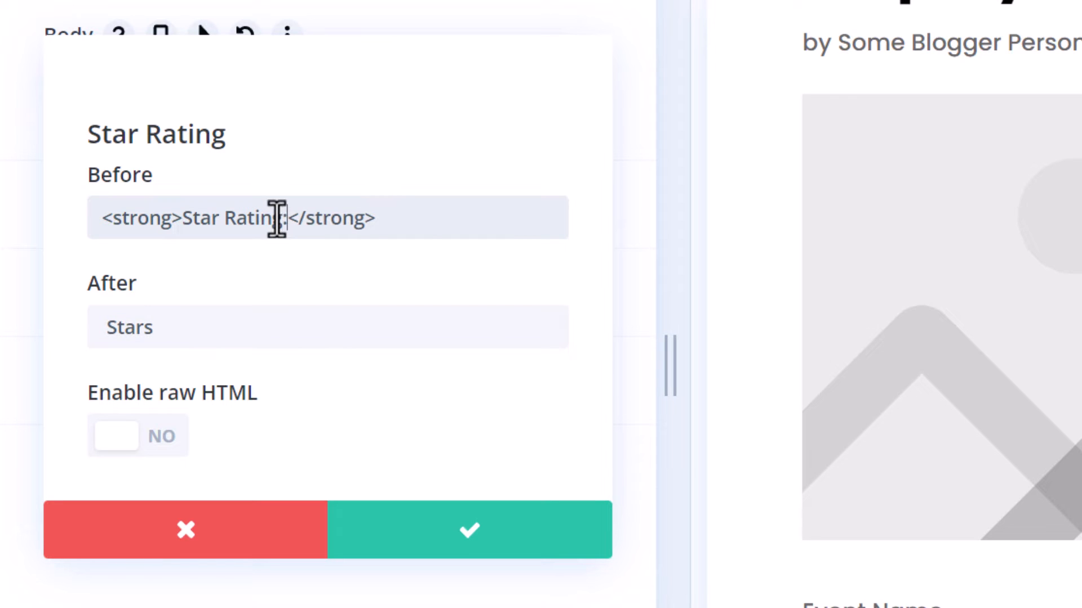
left_click(140, 434)
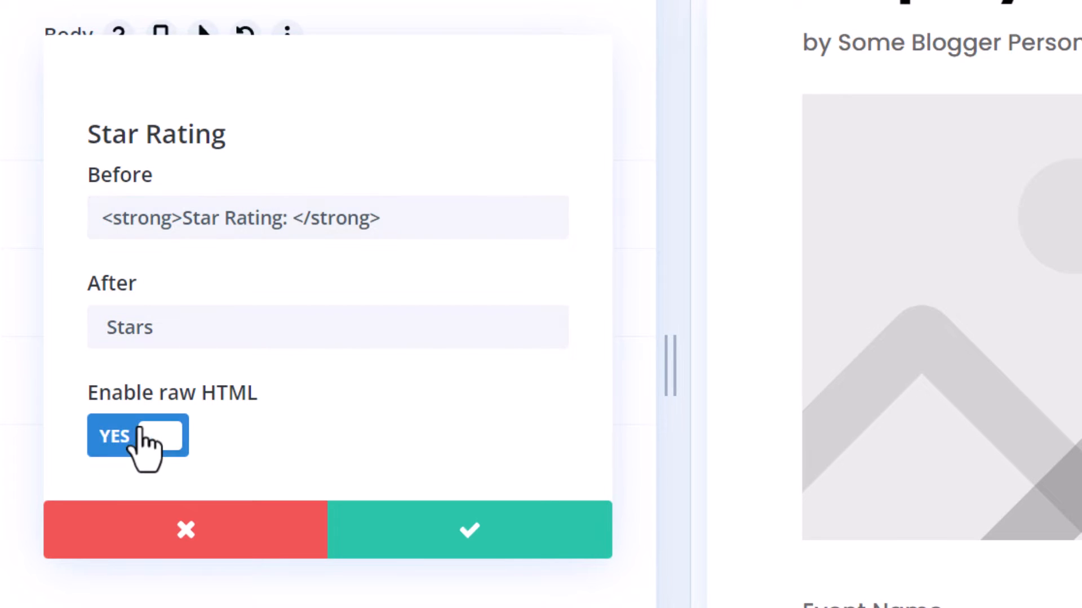
left_click(544, 544)
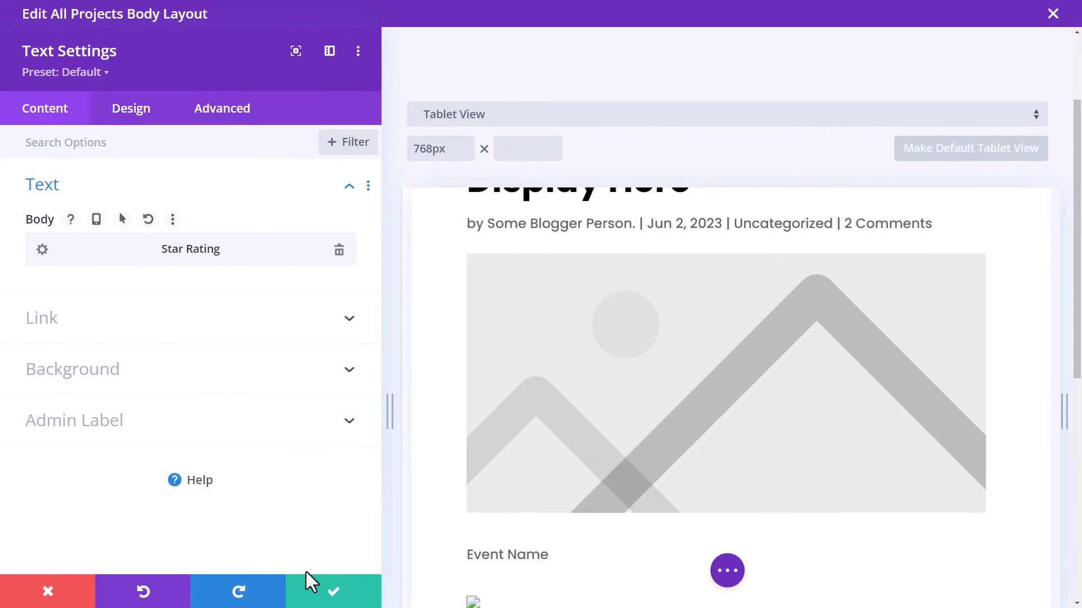
left_click(338, 591)
Step: Set the background color of the section containing Star Rating to #66ffcc and save the section settings
scroll(531, 423, "down", 10)
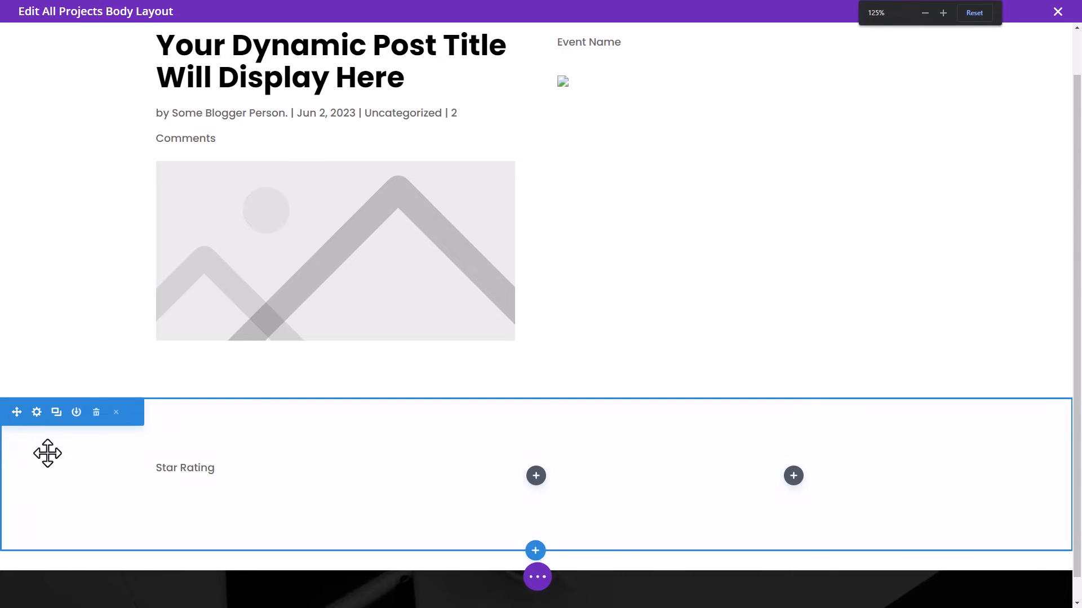
left_click(37, 412)
left_click(87, 196)
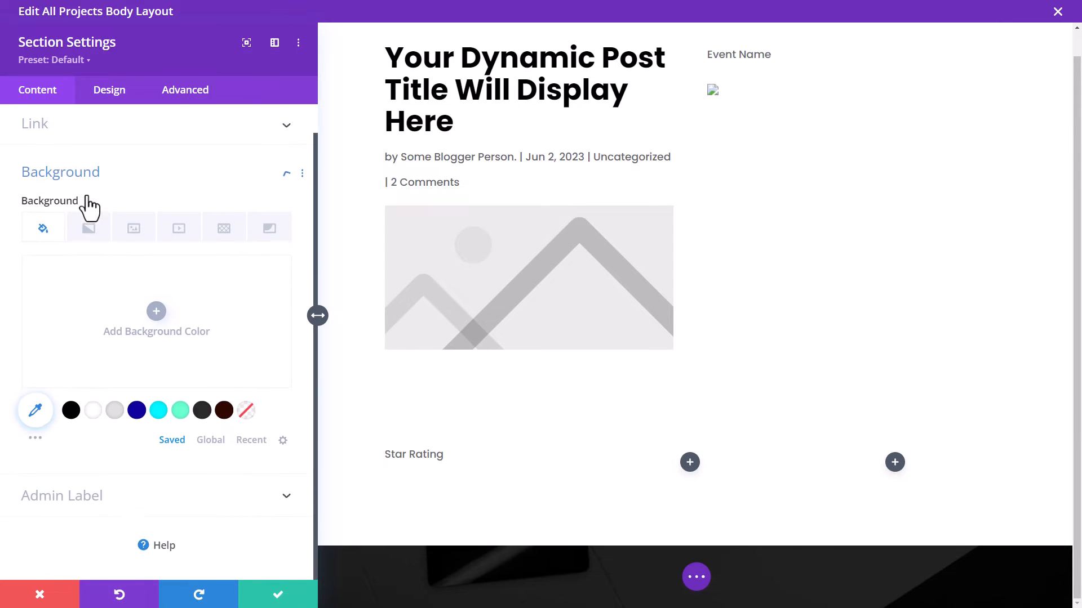
left_click(181, 411)
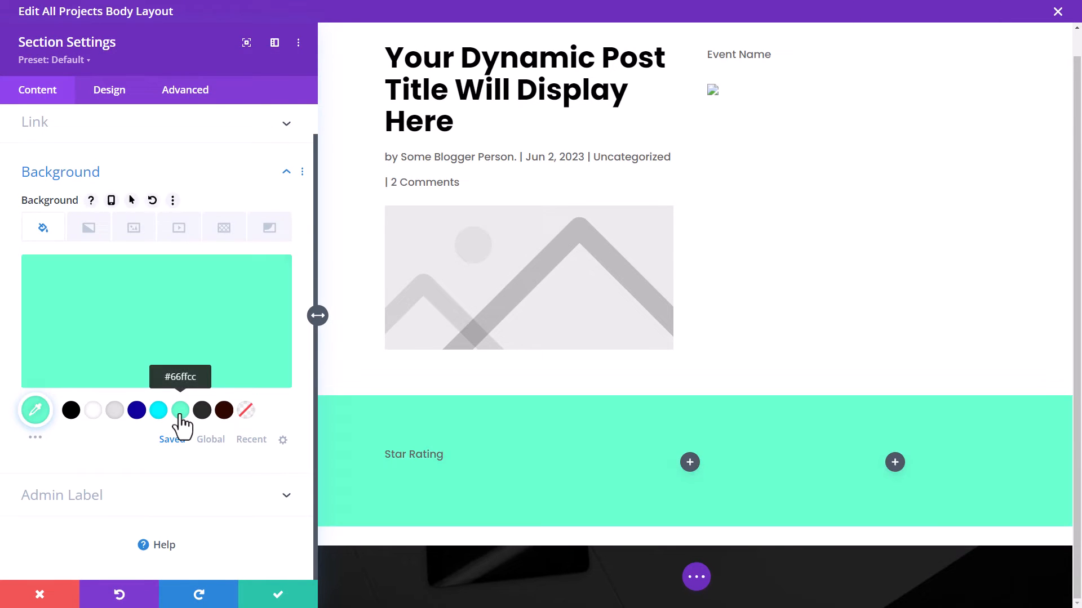
left_click(284, 596)
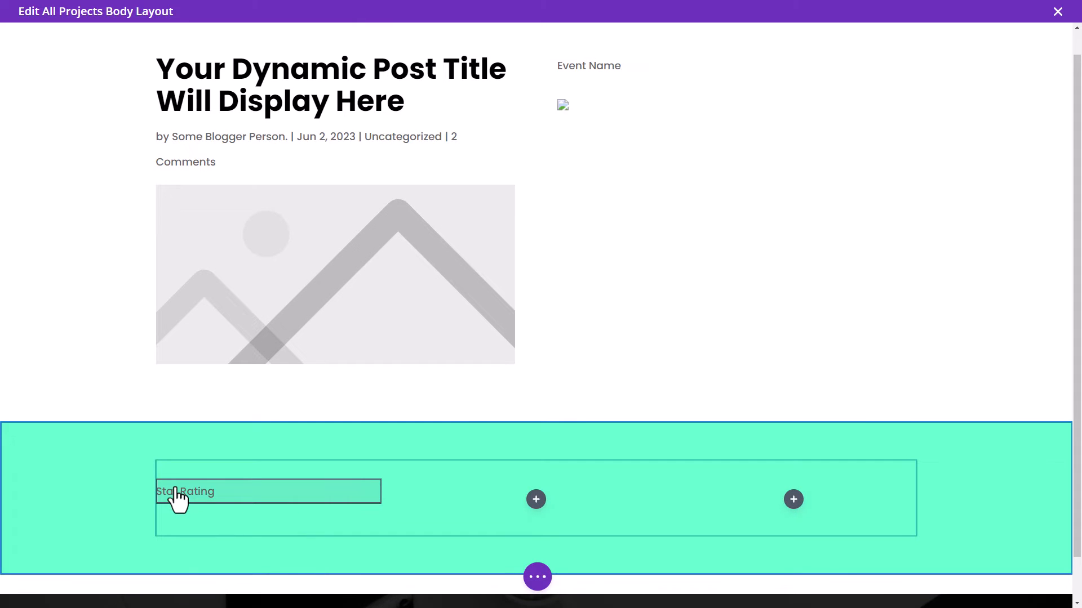
Step: Insert a Text module in the green section's second column and link its body to the dynamic ACF Event Date field
left_click(536, 499)
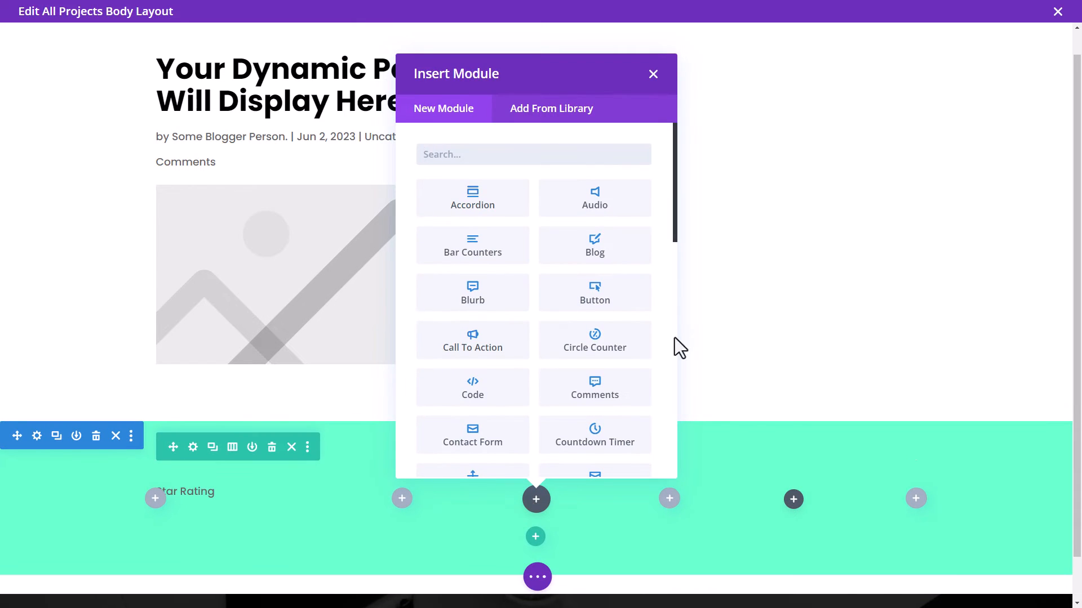
left_click_drag(675, 191, 684, 464)
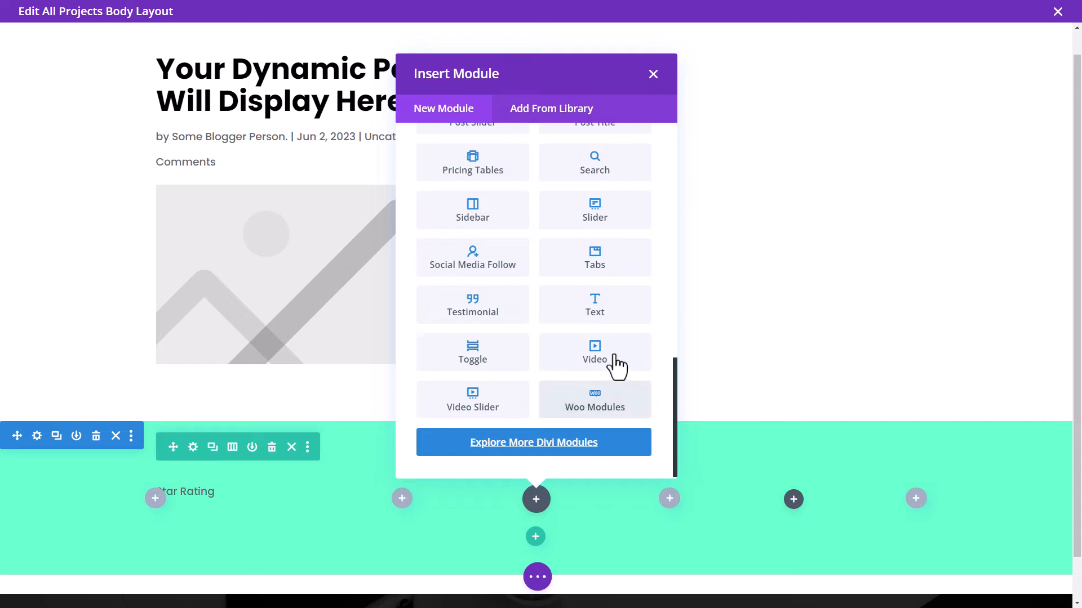
left_click(595, 305)
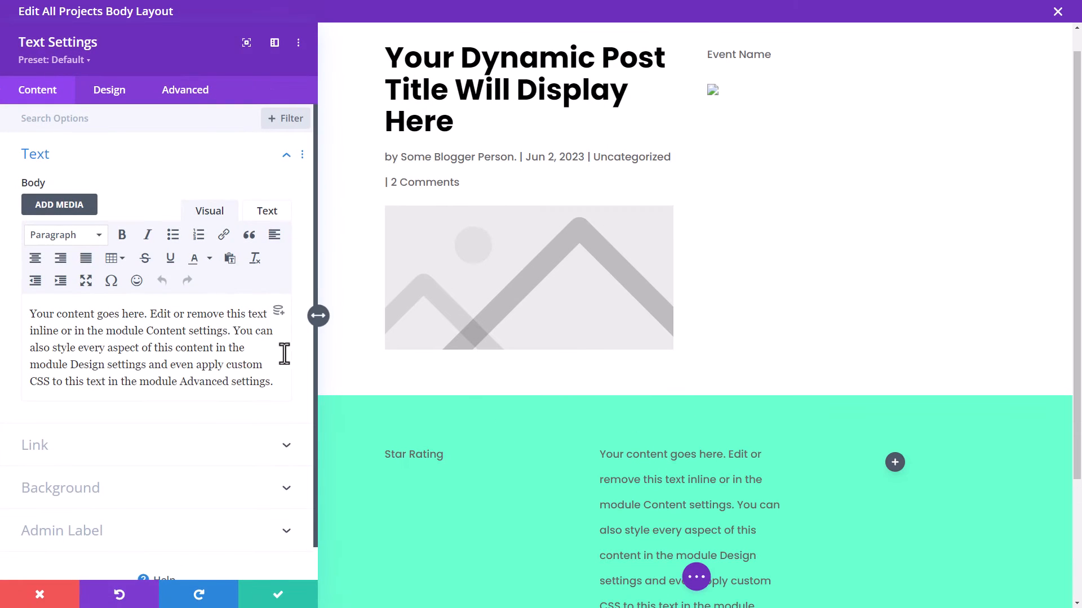
left_click(279, 311)
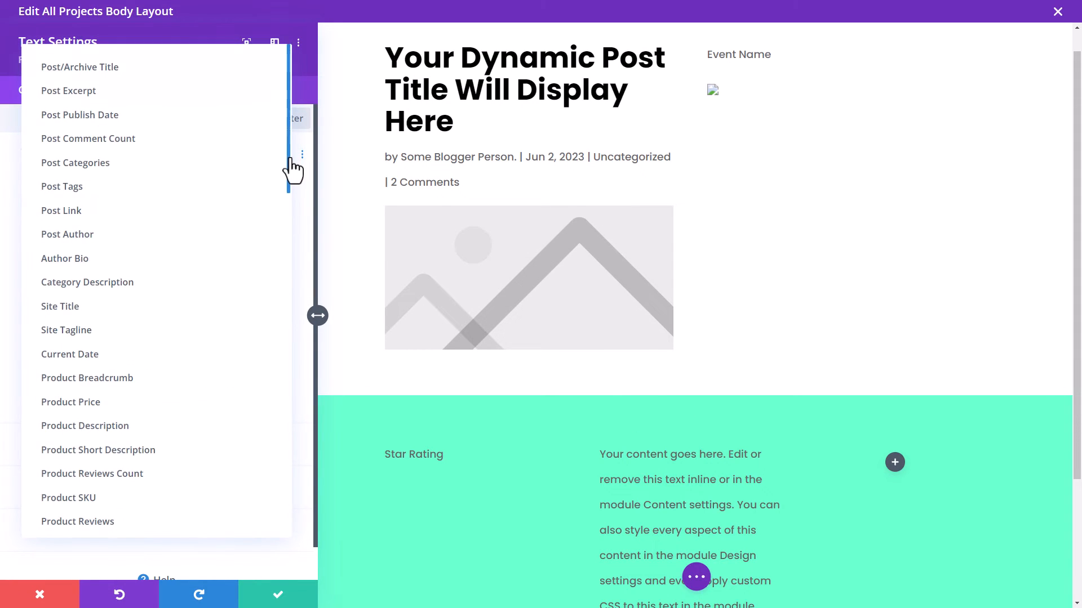
left_click_drag(289, 165, 285, 526)
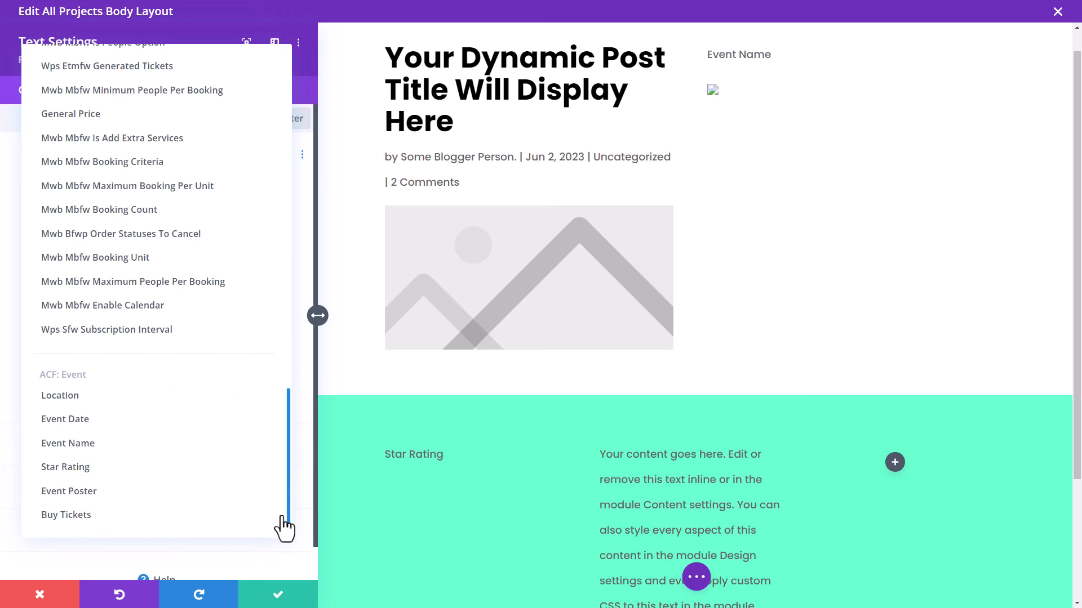
left_click(86, 431)
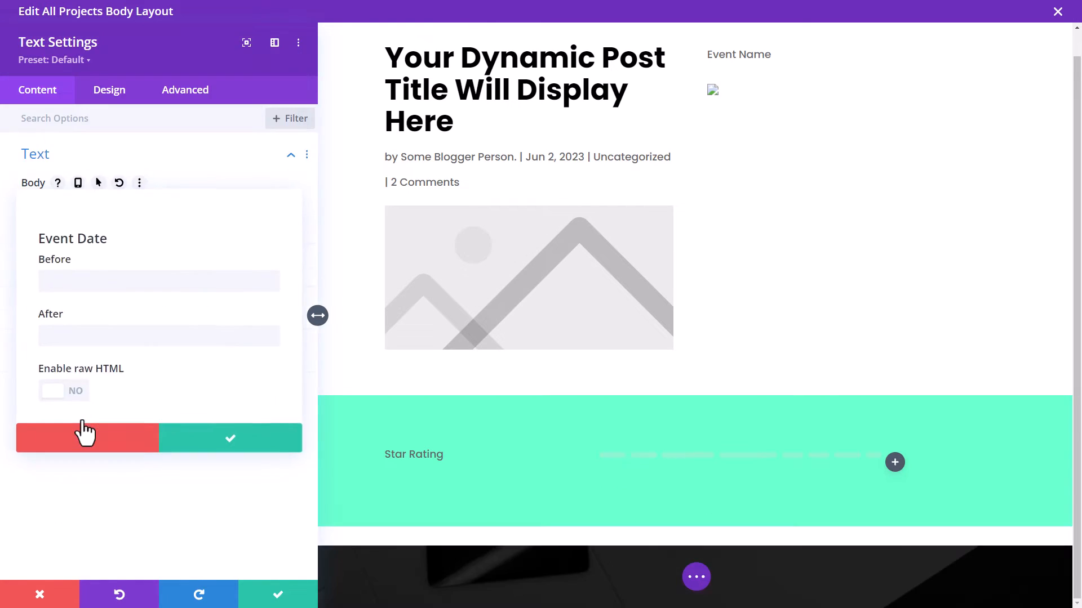
Step: Set the Event Date's before text to "<h2>Date of Event</h2><p>" and after text to "</p>", enable raw HTML, and confirm the field
left_click(95, 280)
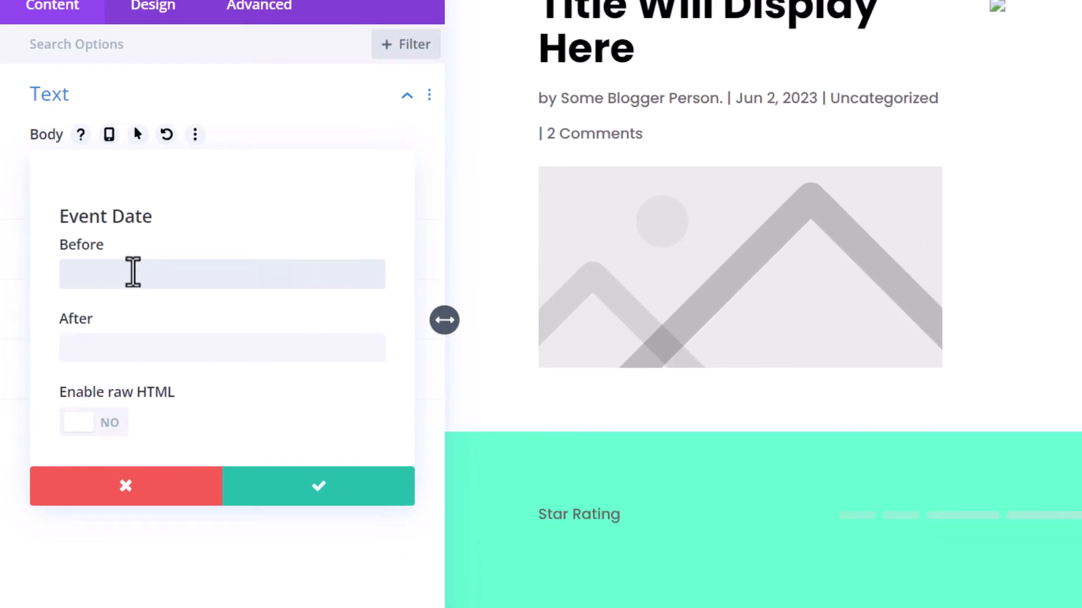
type("<h2>Date of Event</h2><p>")
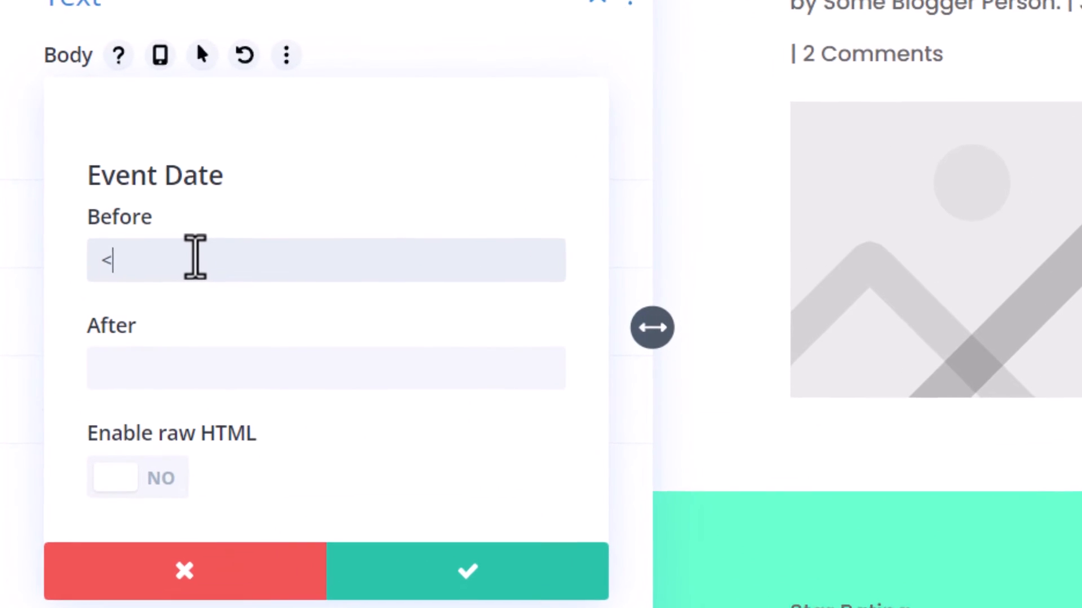
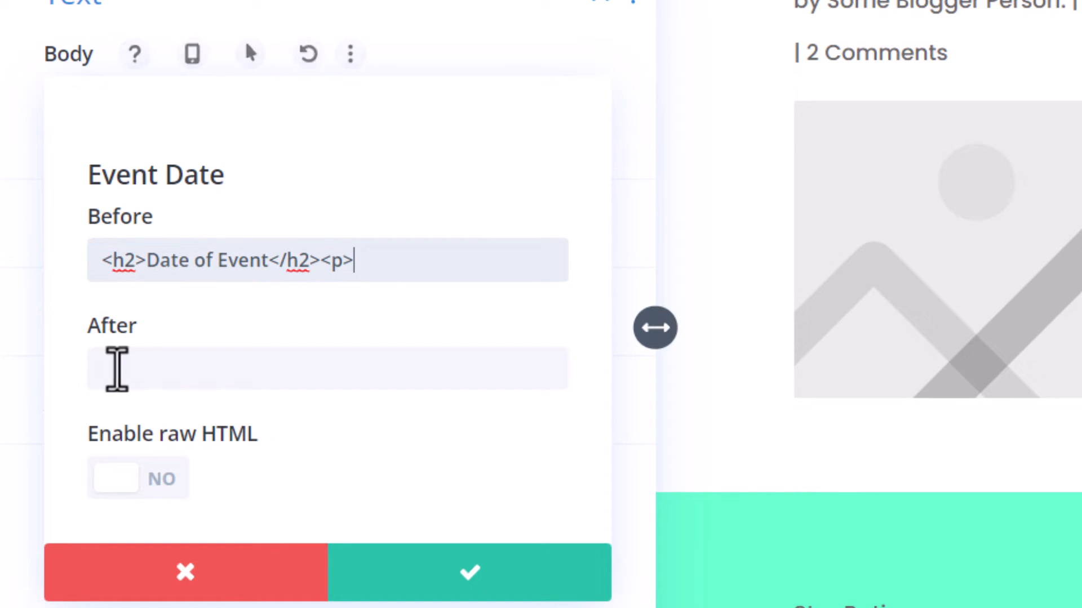
left_click(127, 368)
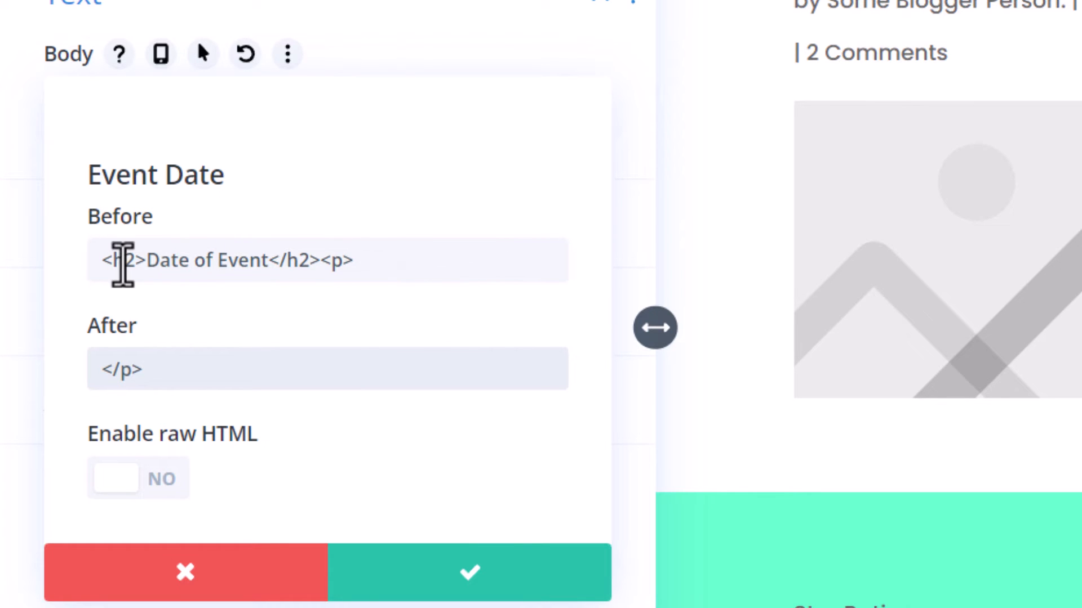
left_click(136, 477)
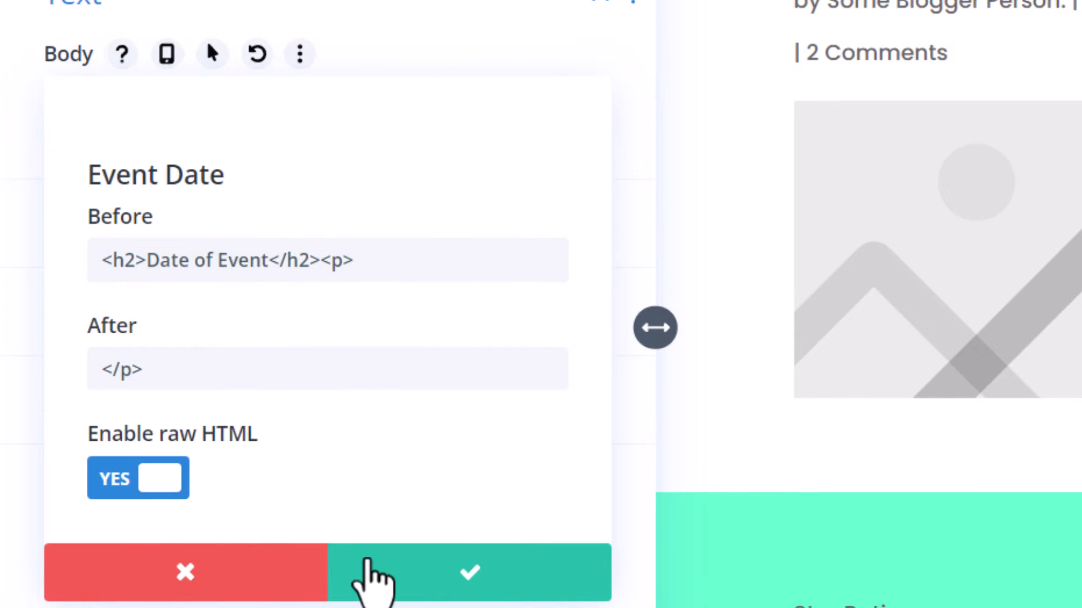
left_click(466, 586)
Step: Show the Heading 2 design options of the Event Date text and save the module
left_click(115, 99)
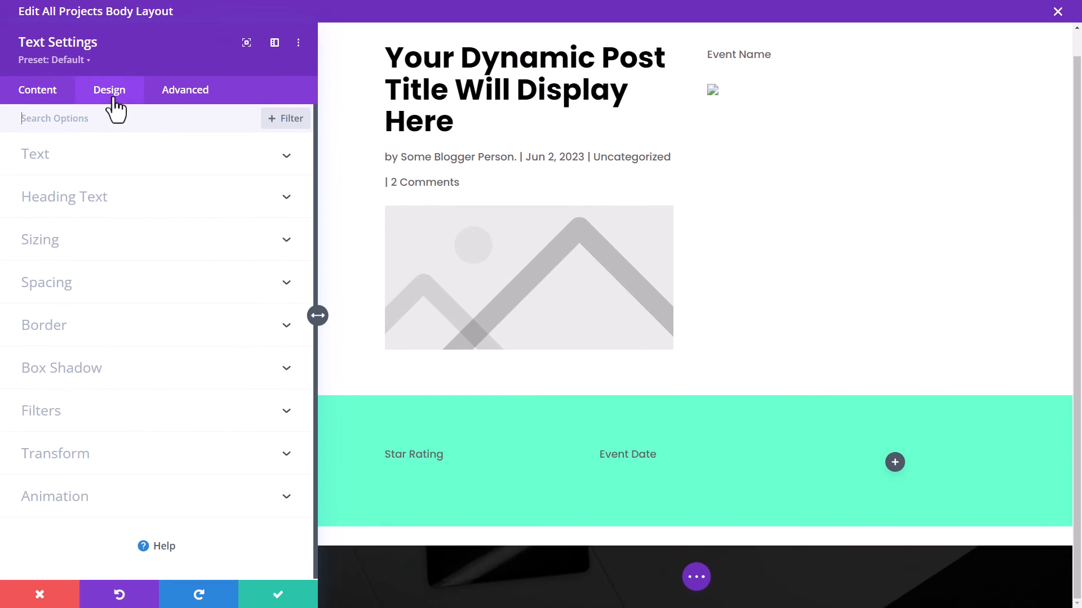
left_click(89, 199)
left_click(70, 164)
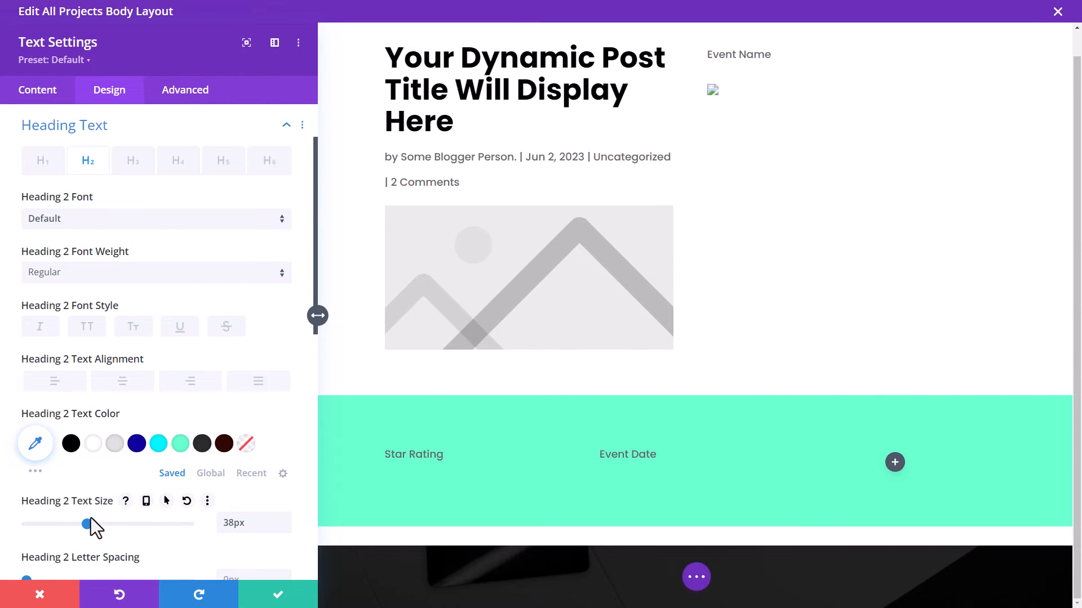
left_click(277, 597)
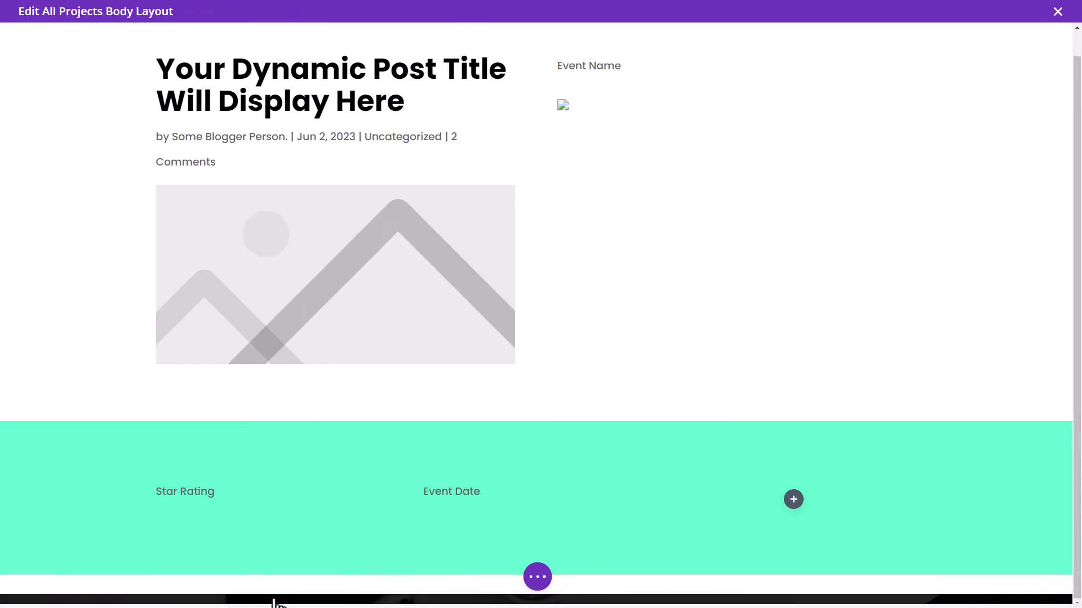
Step: Insert a Call To Action module in the third column with the title "Buy Tickets" and the body text "Buy our tickets"
left_click(794, 500)
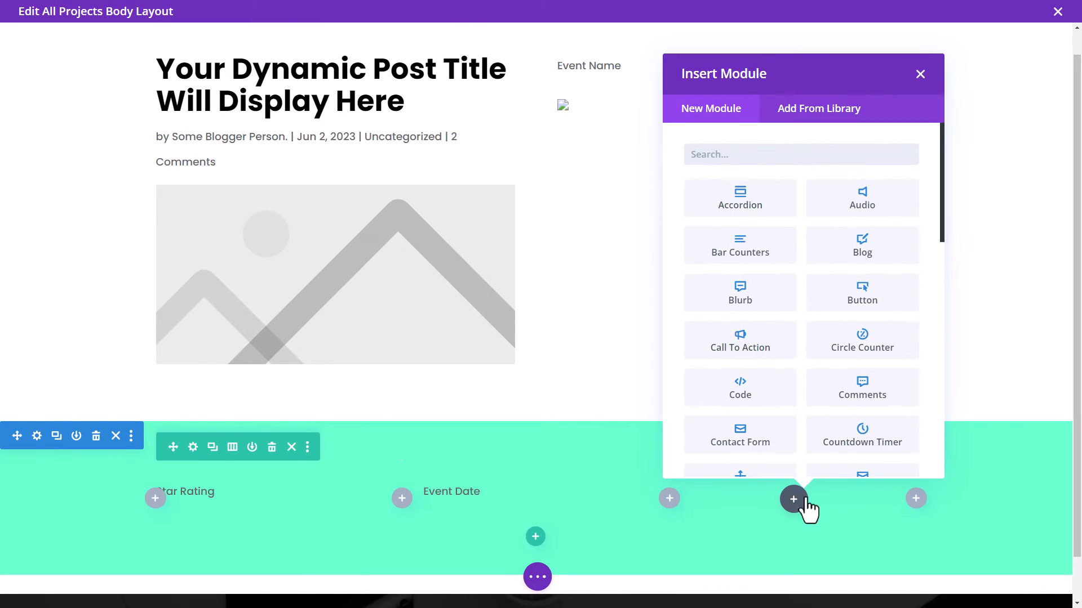
left_click(736, 350)
triple_click(140, 205)
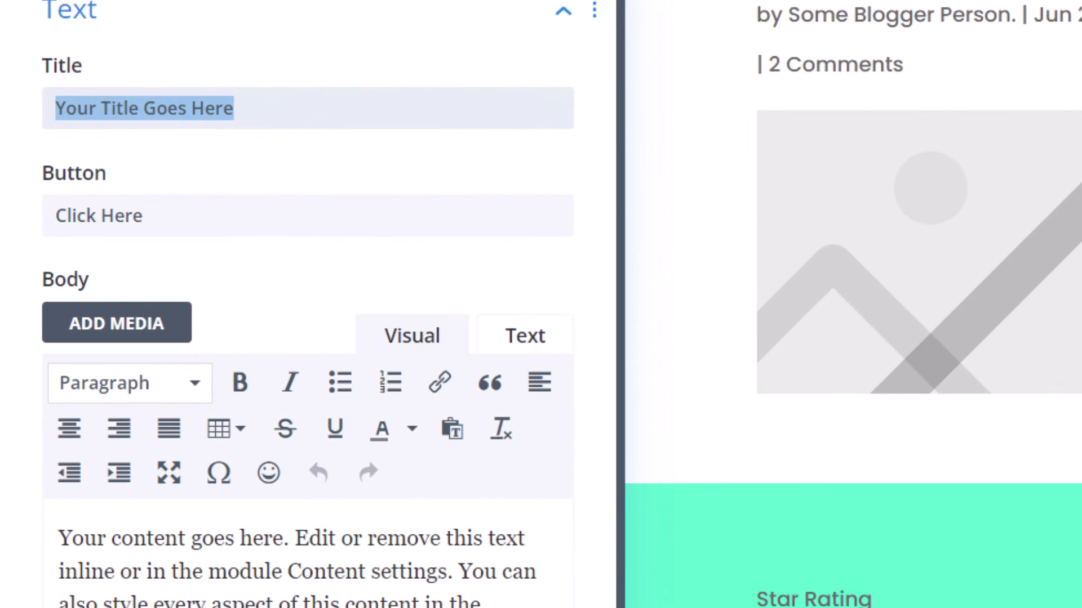
type("Buy Tickets")
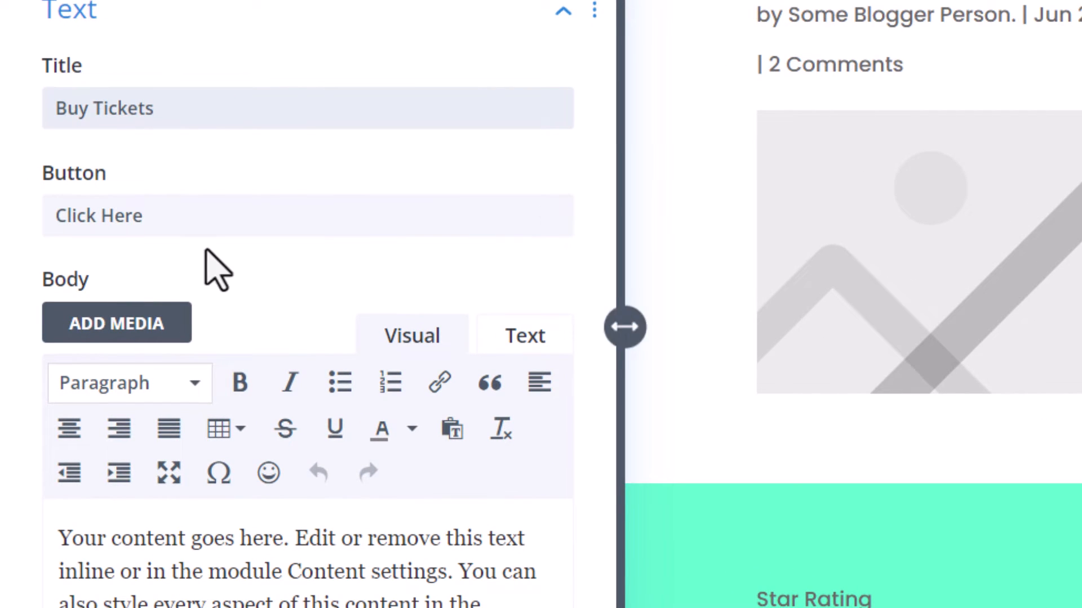
left_click(191, 217)
triple_click(226, 580)
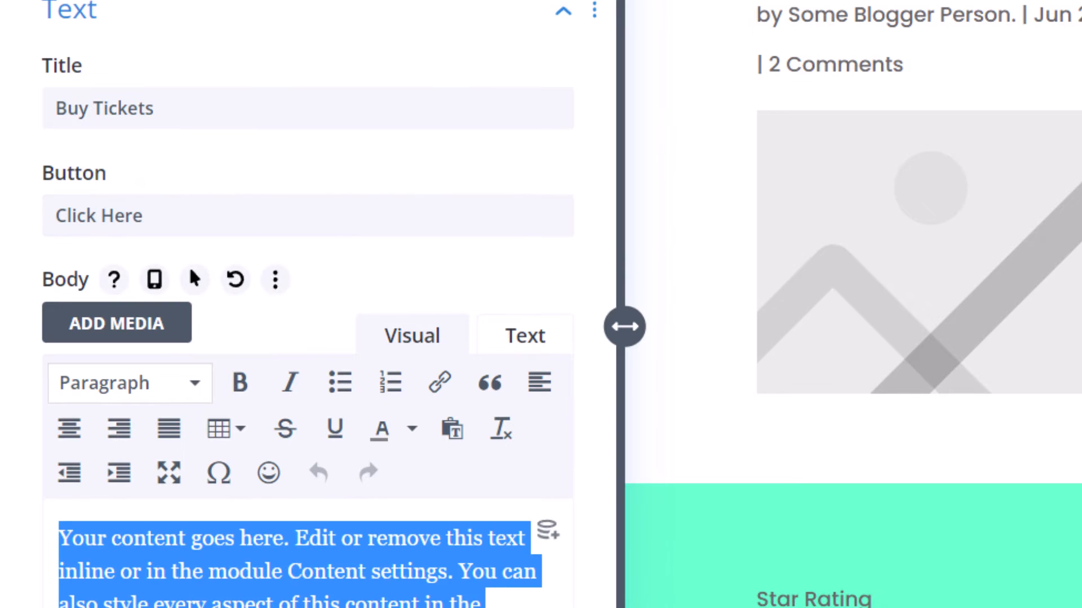
type("Buy our tickets")
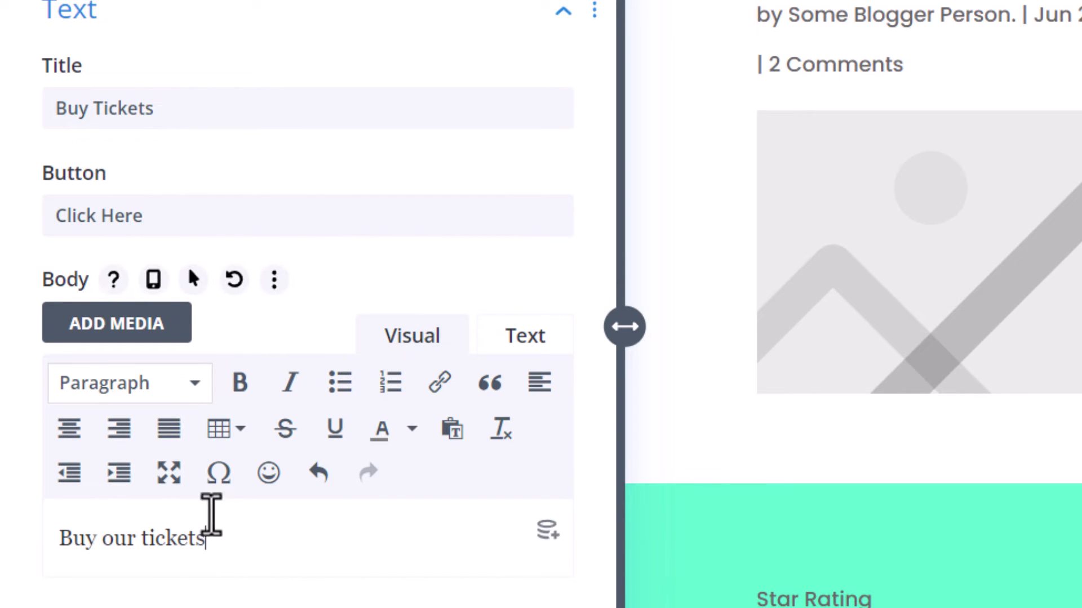
Step: Link the Call To Action's button URL to the dynamic ACF Buy Tickets field
scroll(181, 494, "down", 3)
left_click(180, 507)
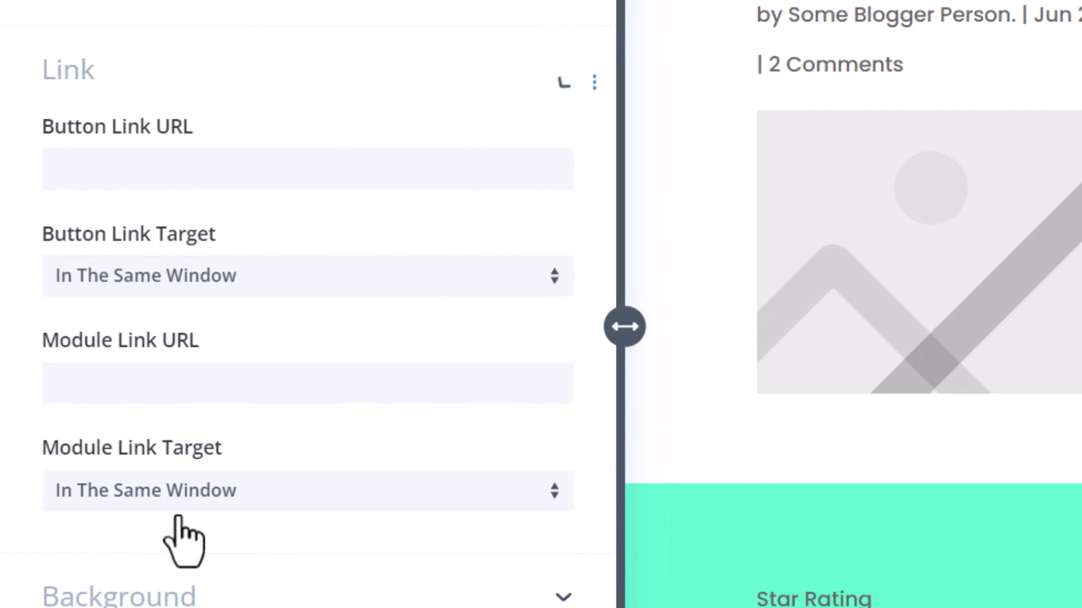
mouse_move(440, 164)
left_click(544, 169)
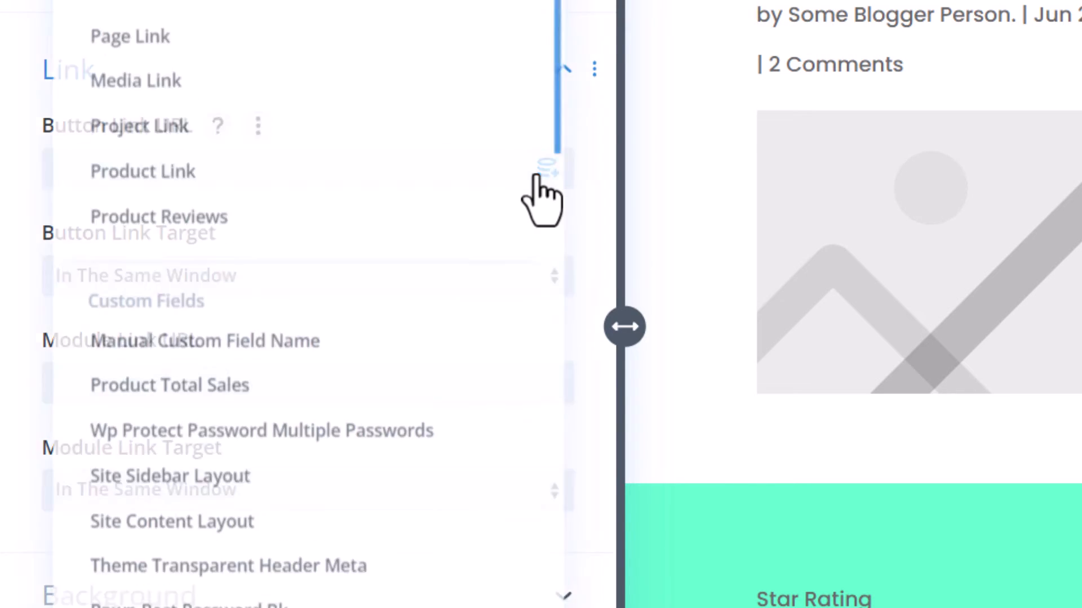
scroll(445, 434, "down", 10)
scroll(435, 589, "down", 5)
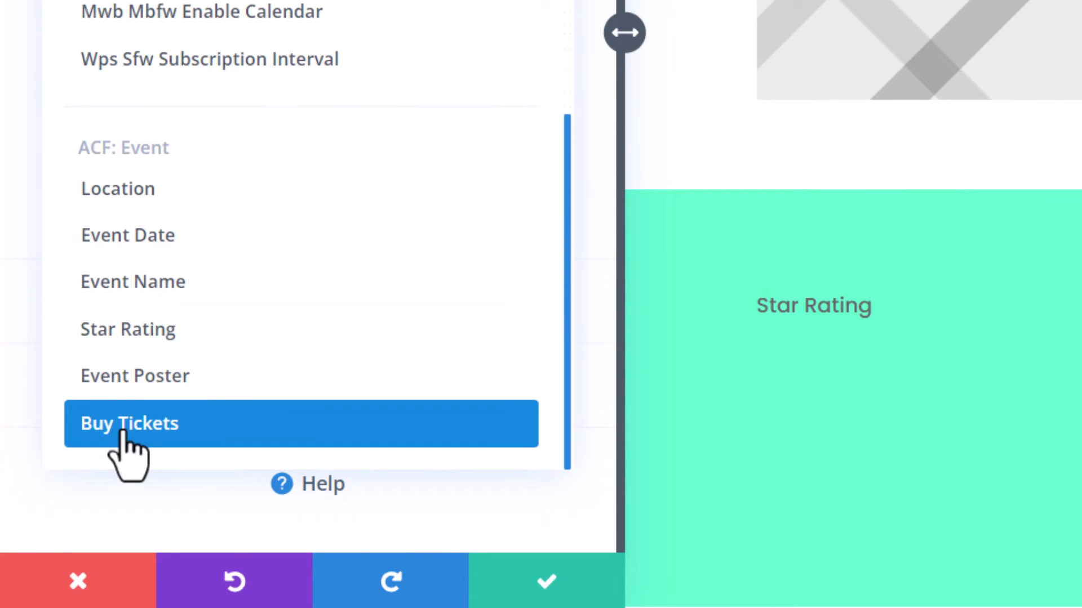
left_click(124, 431)
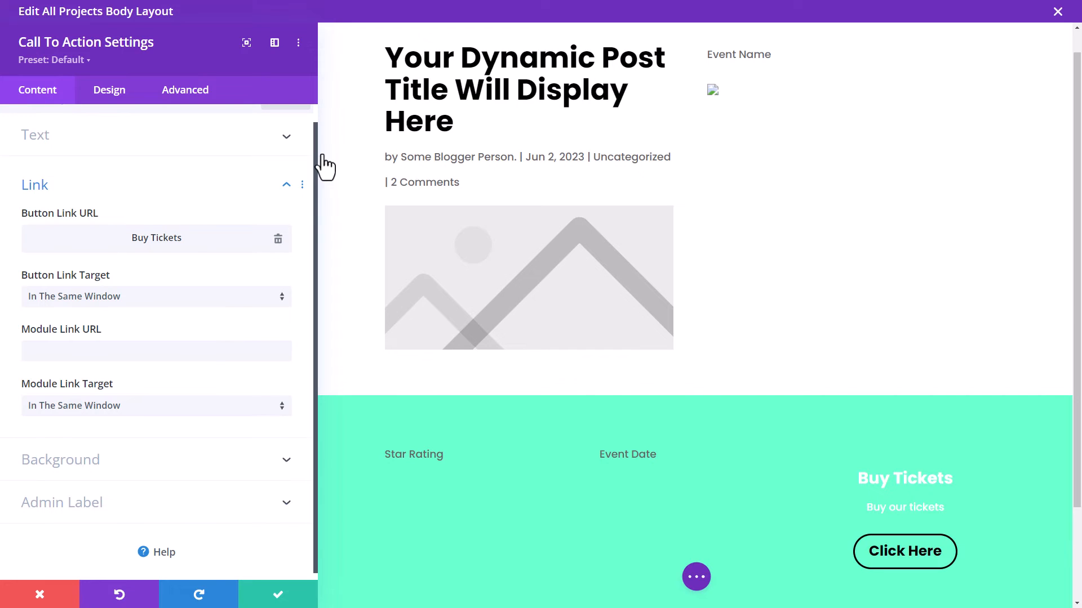
Step: Set the Call To Action's background color to black and save the module
left_click(125, 473)
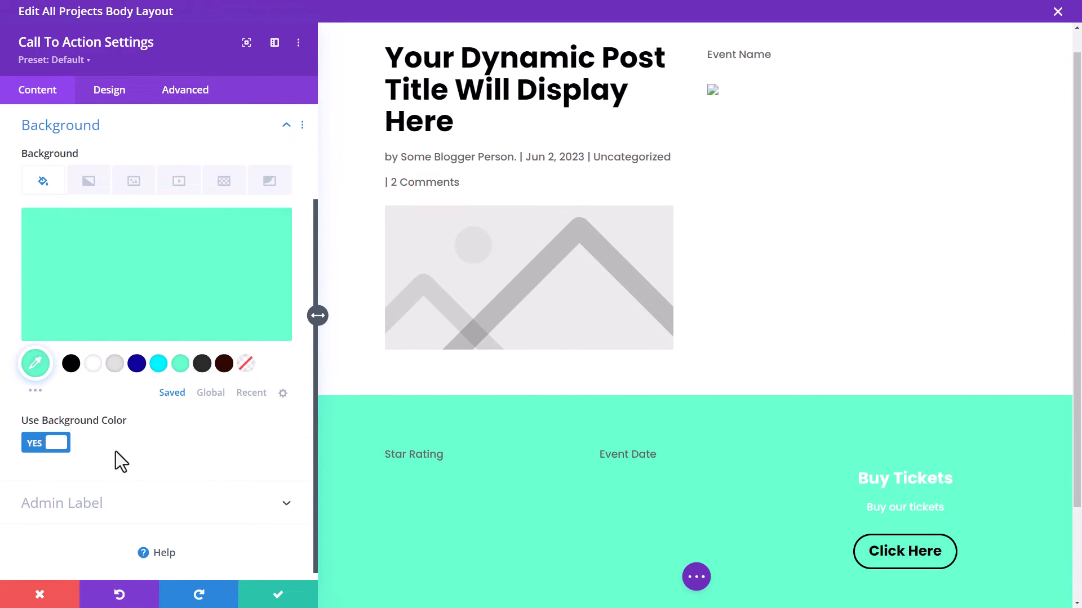
left_click(72, 366)
left_click(274, 596)
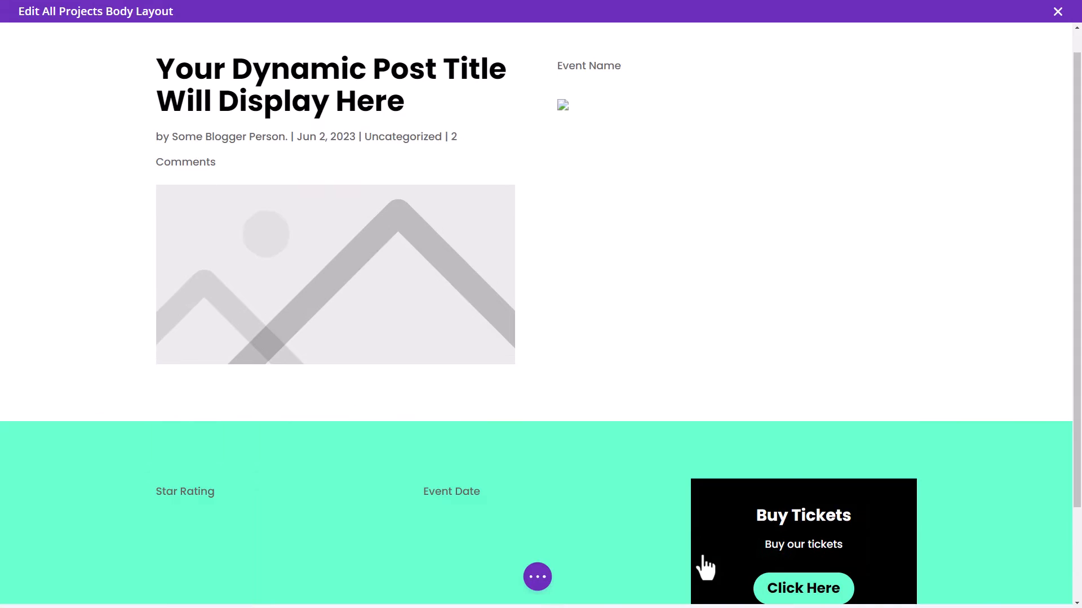
scroll(806, 428, "down", 3)
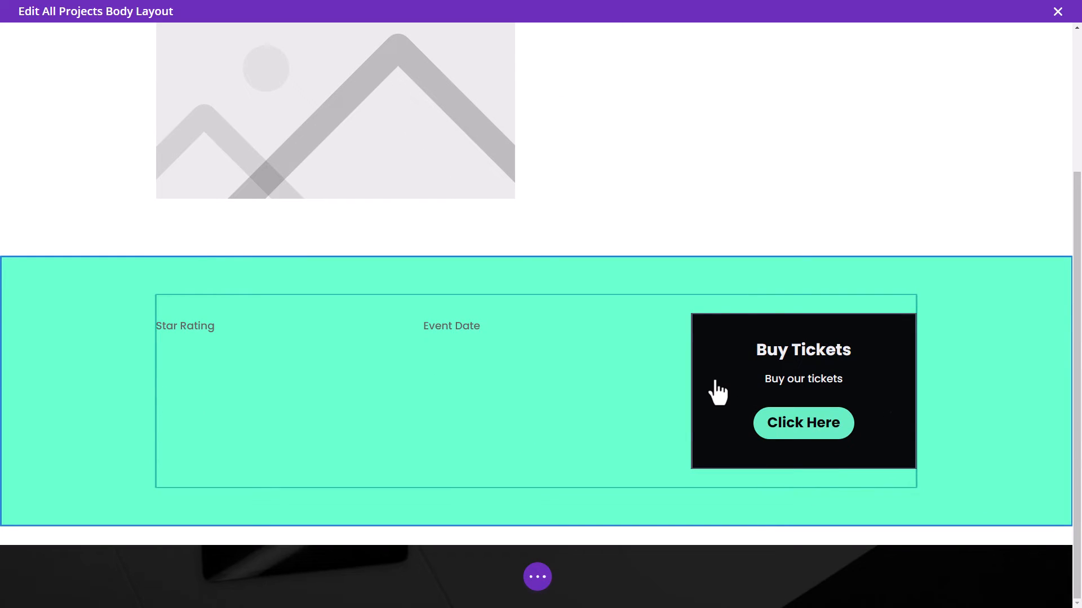
mouse_move(718, 392)
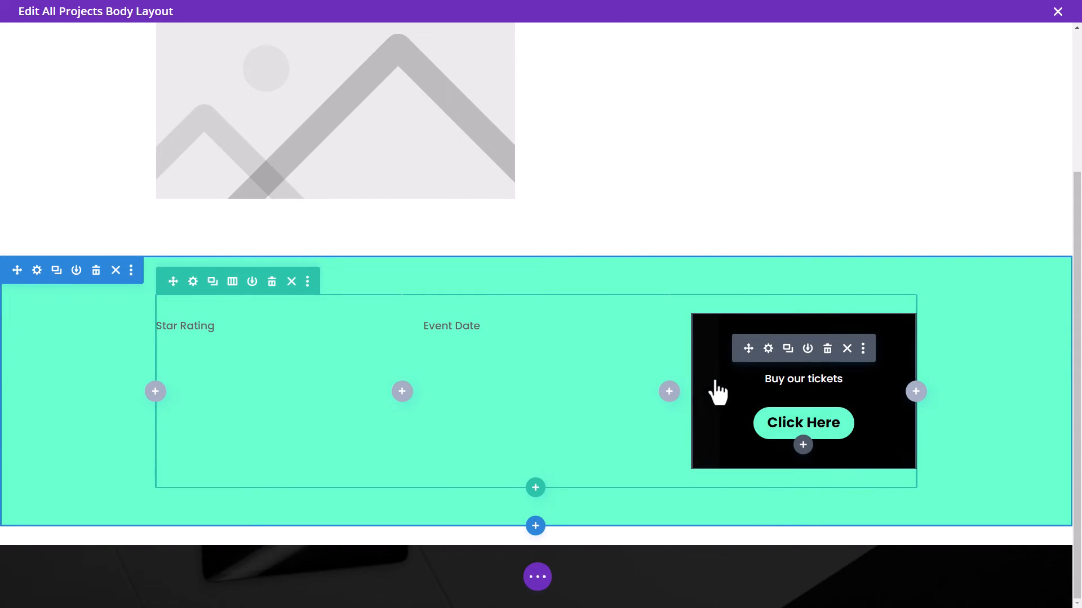
left_click(769, 350)
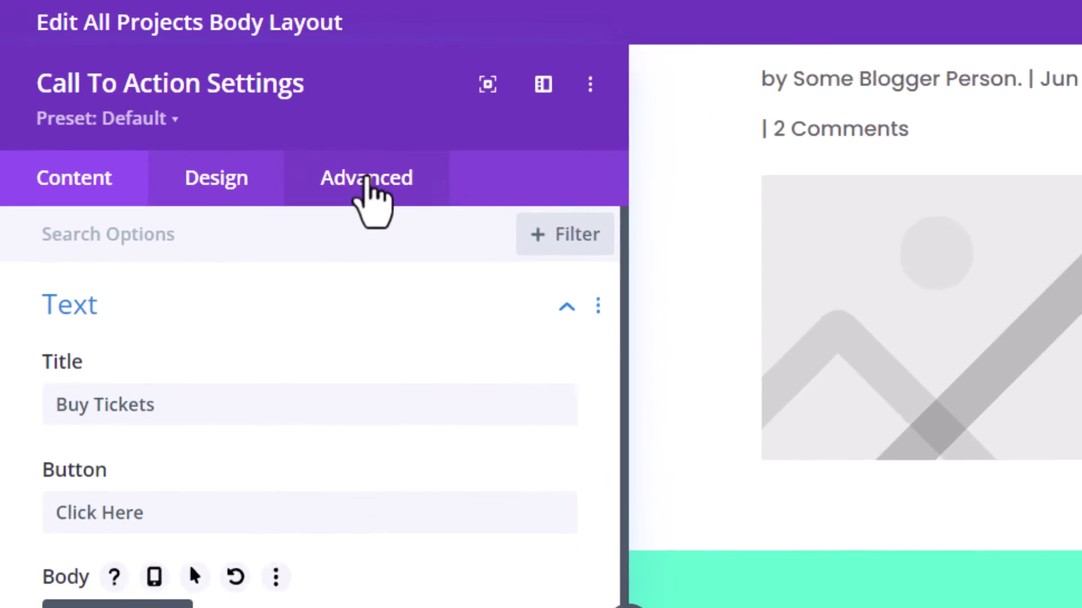
left_click(367, 186)
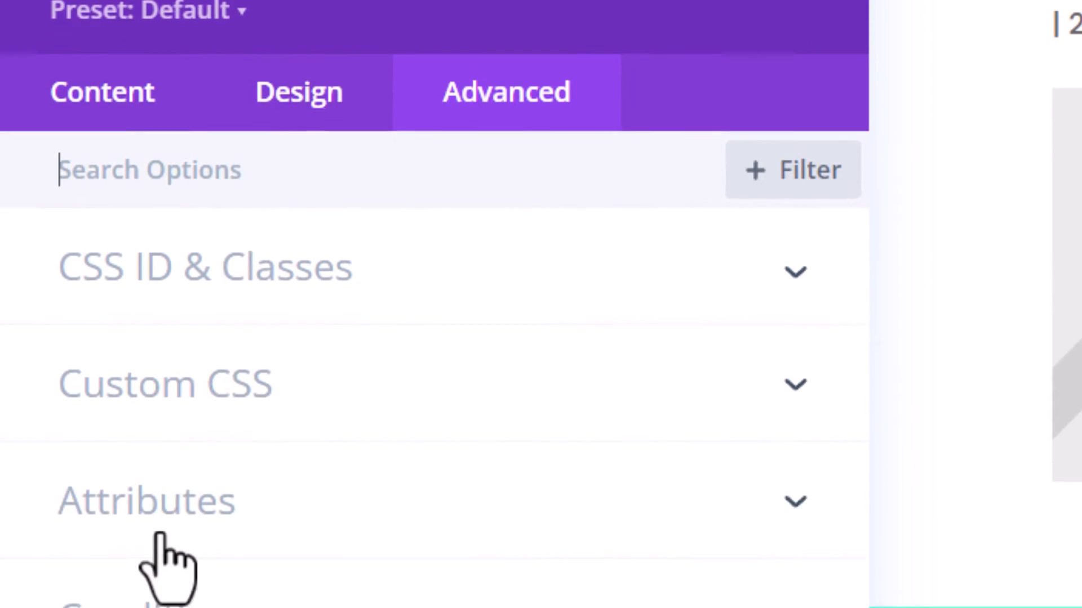
left_click(158, 137)
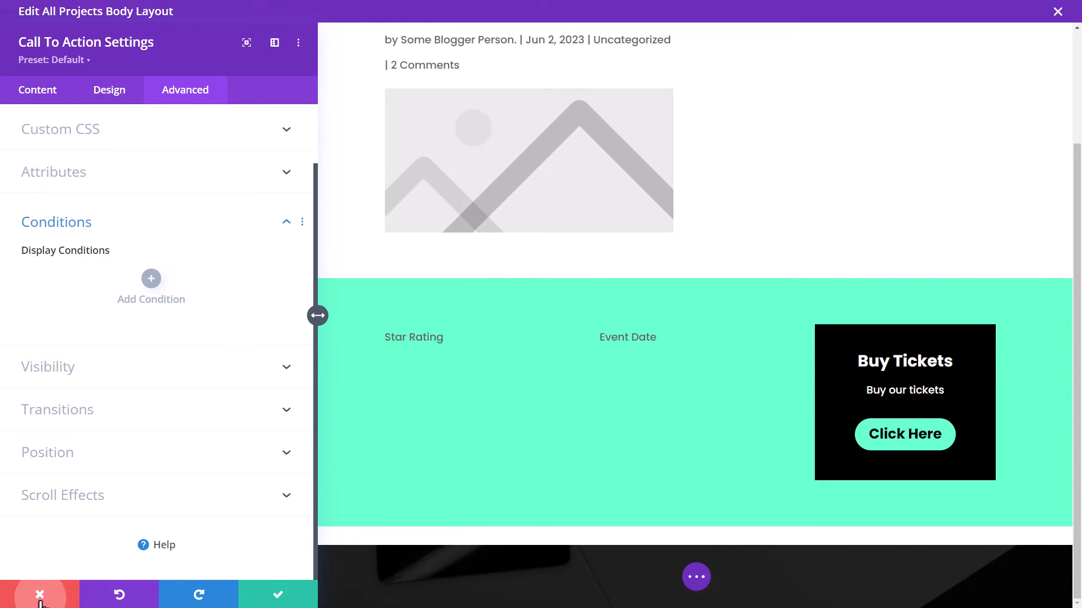
left_click(31, 577)
Step: Add a Custom Field display condition to the third column of the green section's row
mouse_move(197, 446)
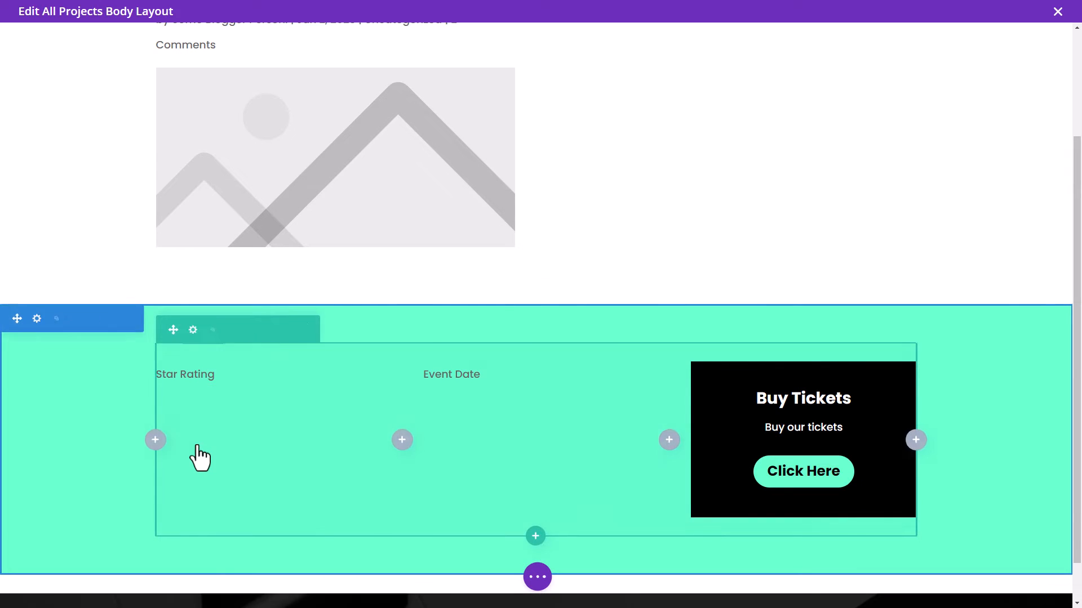
left_click(193, 331)
left_click(35, 290)
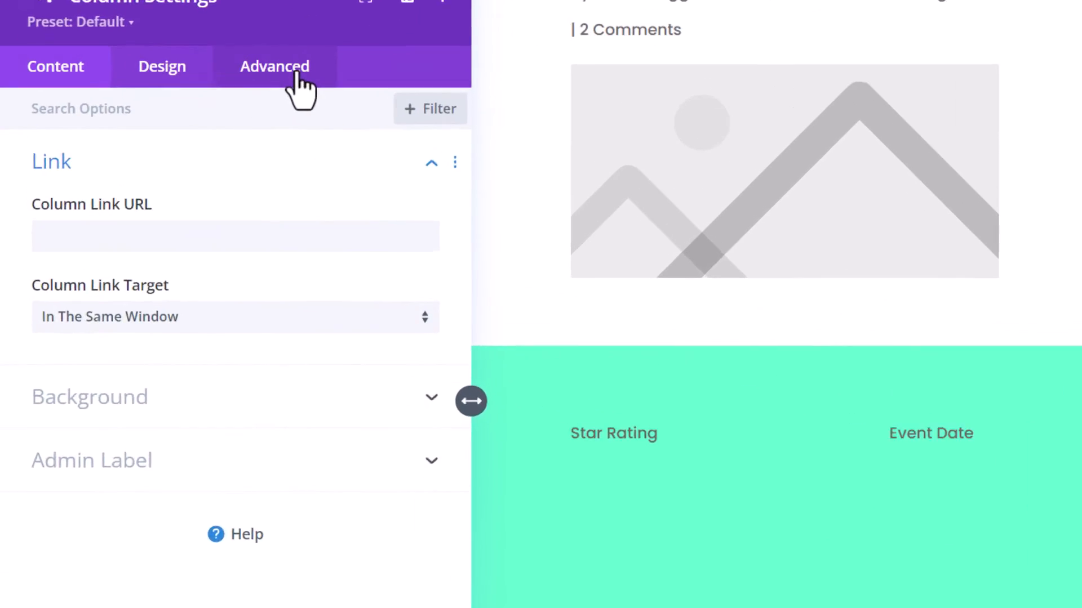
left_click(299, 82)
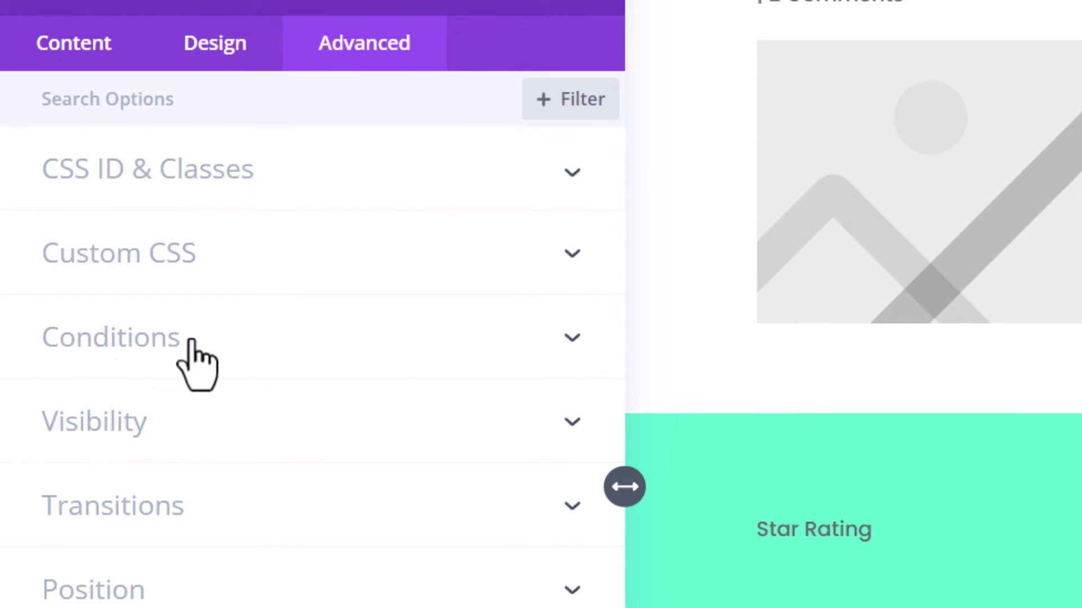
left_click(128, 343)
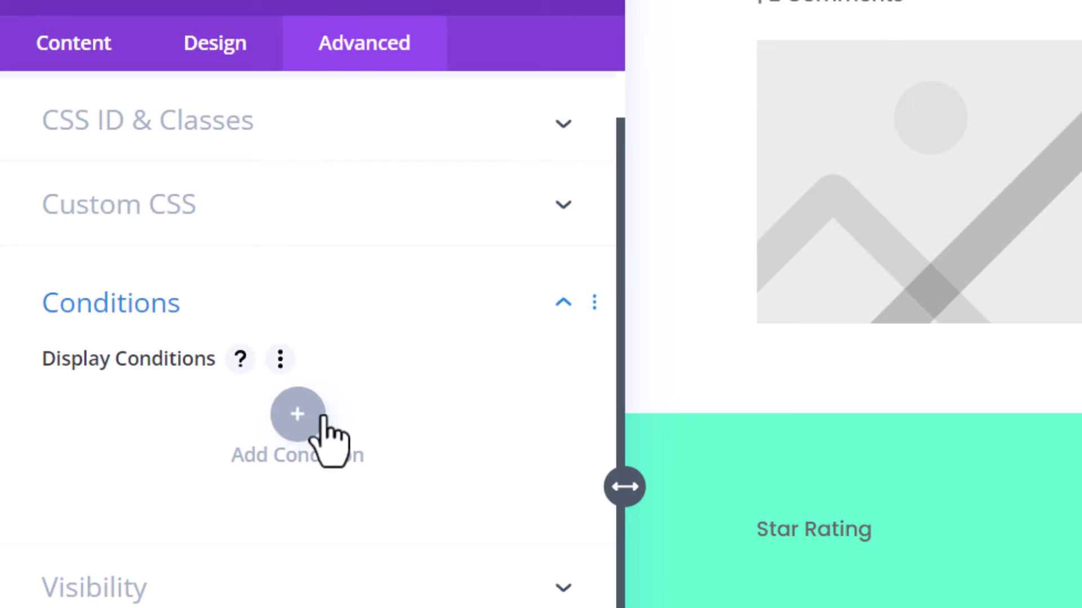
left_click(285, 417)
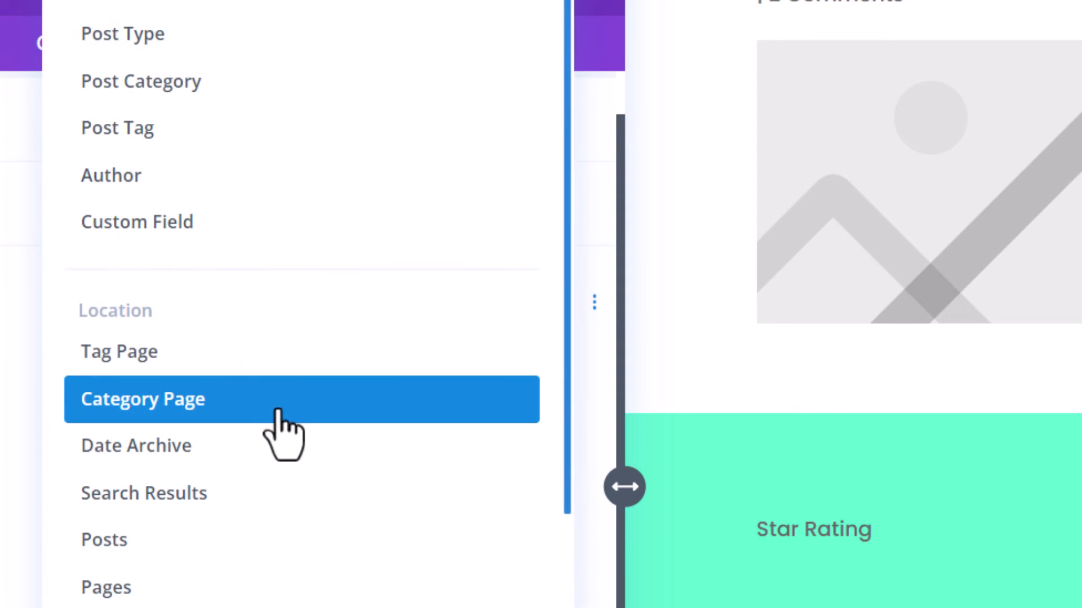
left_click(235, 239)
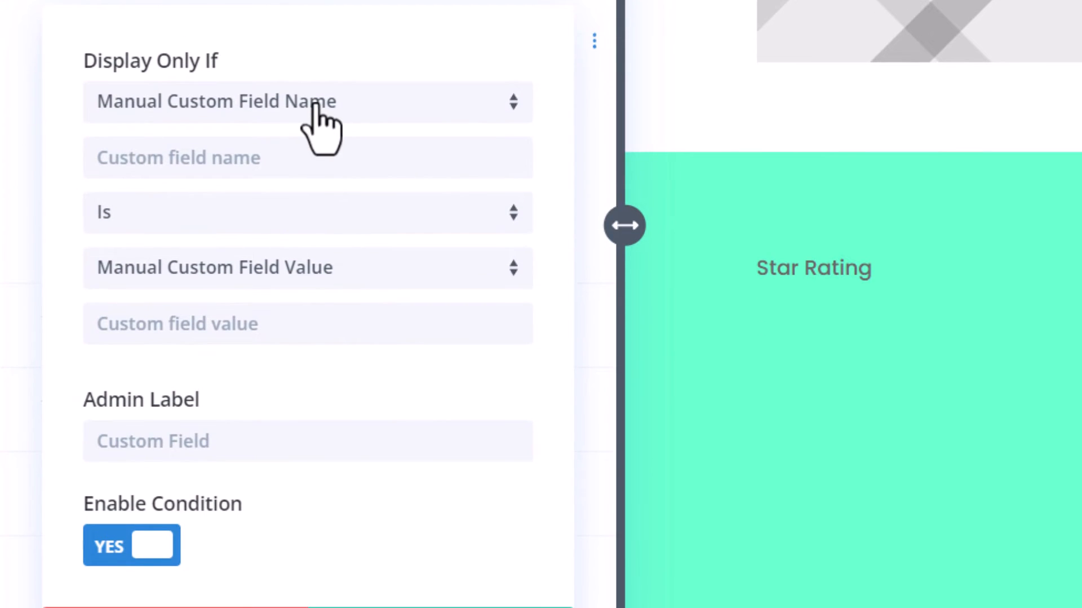
left_click(311, 107)
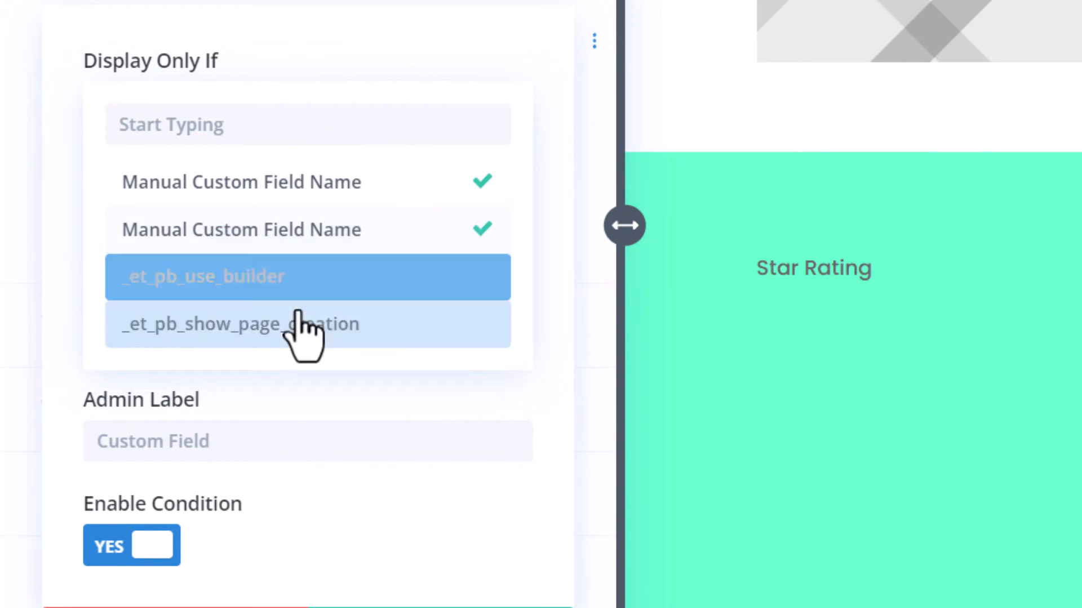
left_click(352, 48)
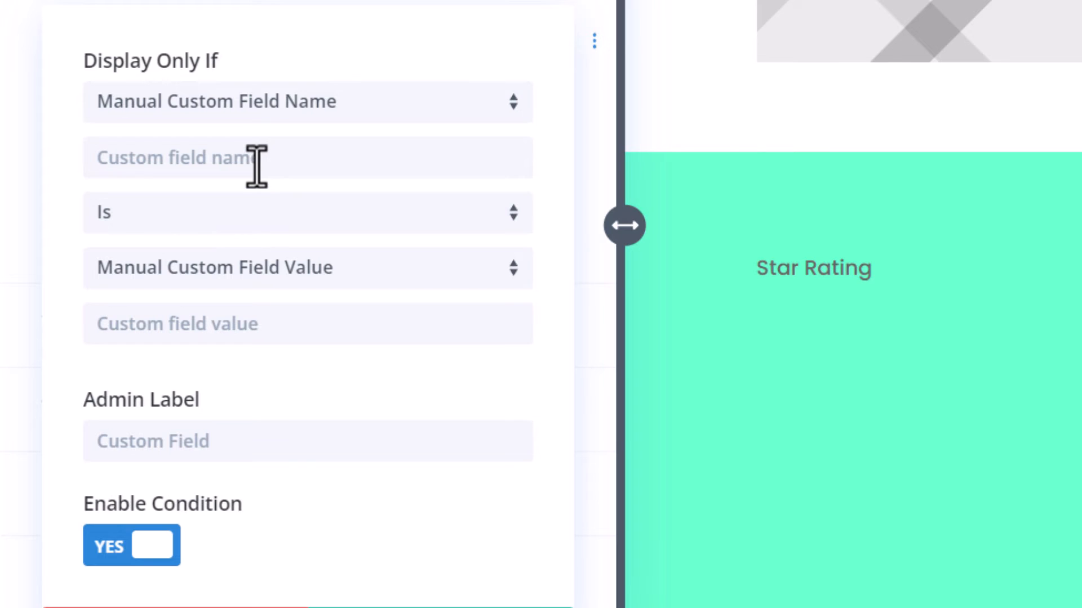
left_click(273, 103)
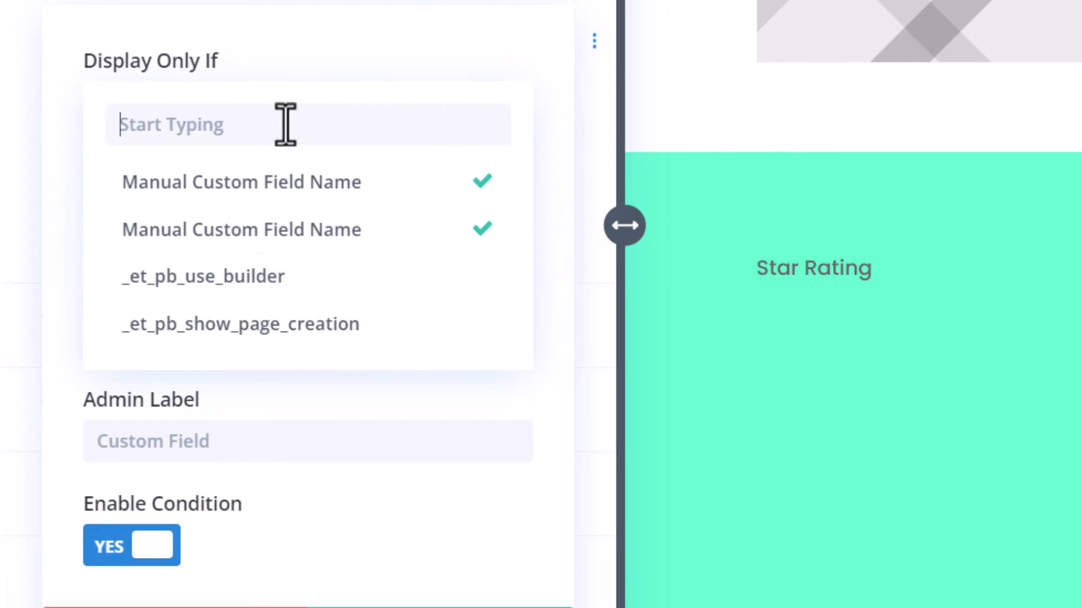
left_click(561, 235)
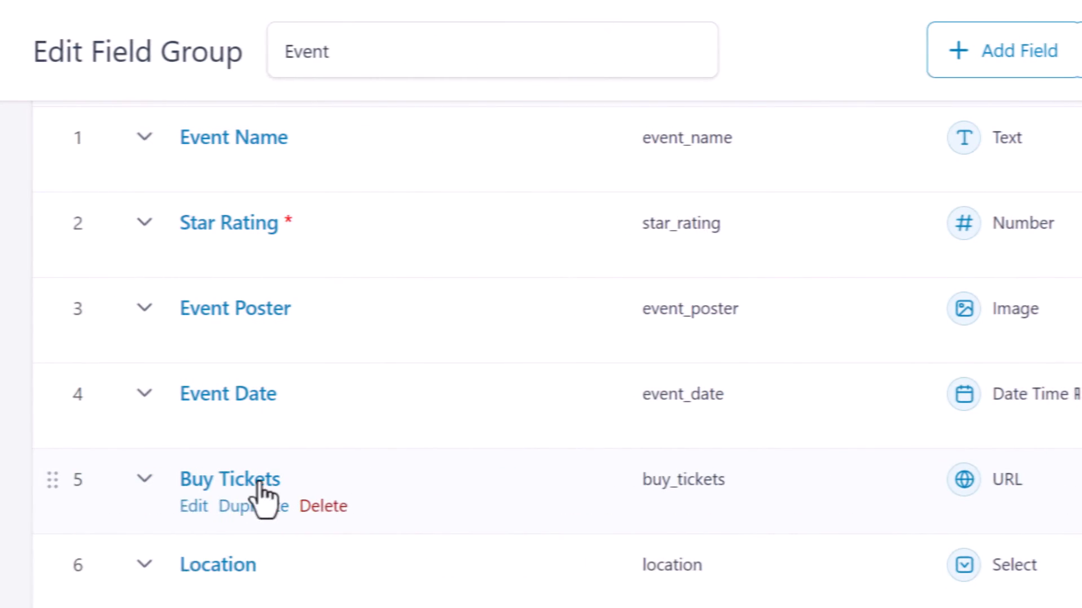
Step: Copy the field name buy_tickets from the Buy Tickets field in the ACF Event field group
left_click(150, 480)
scroll(152, 496, "down", 10)
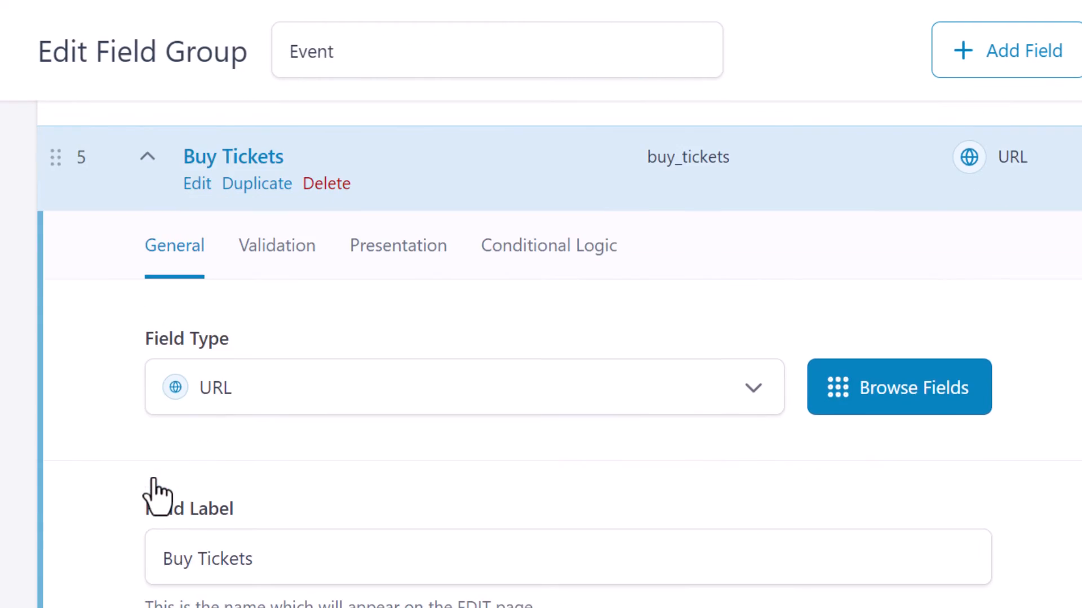
left_click_drag(253, 500, 108, 495)
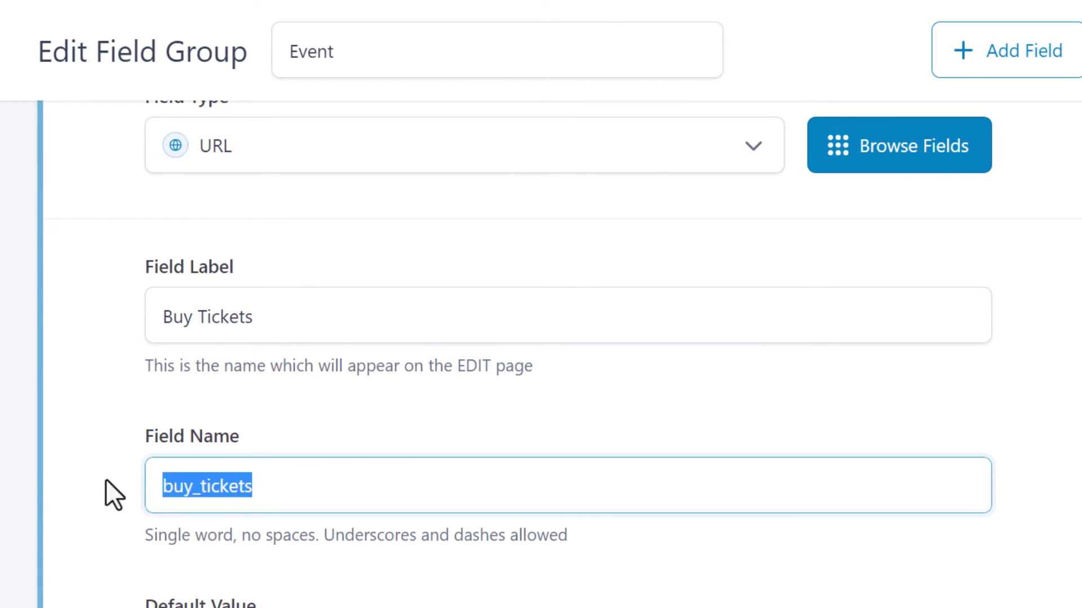
right_click(198, 485)
left_click(242, 545)
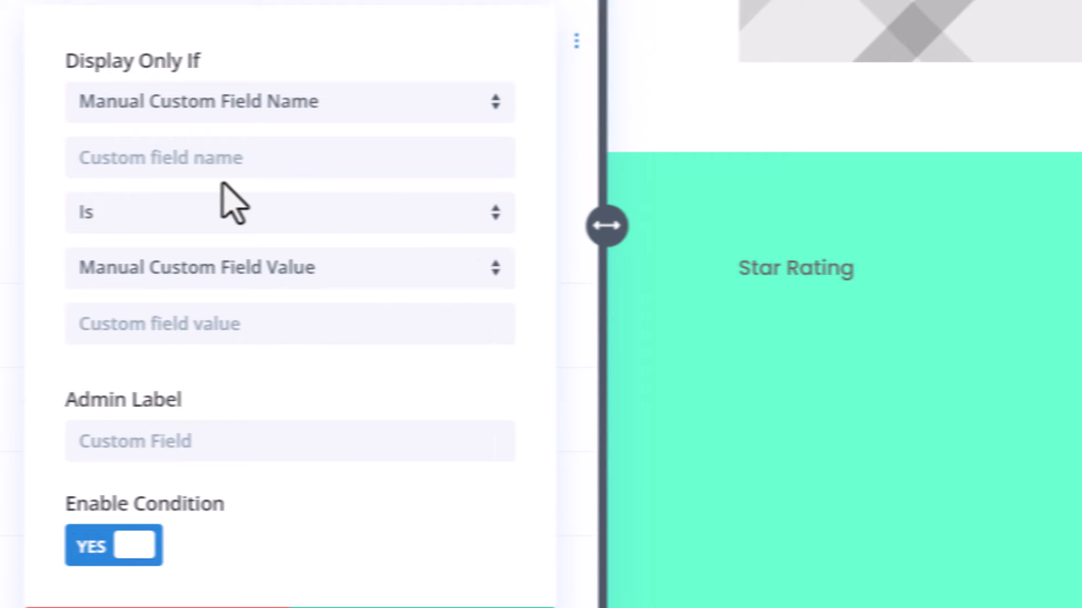
Step: Make the column display only if the custom field buy_tickets Is Any Value, and save the column and row settings
left_click(195, 158)
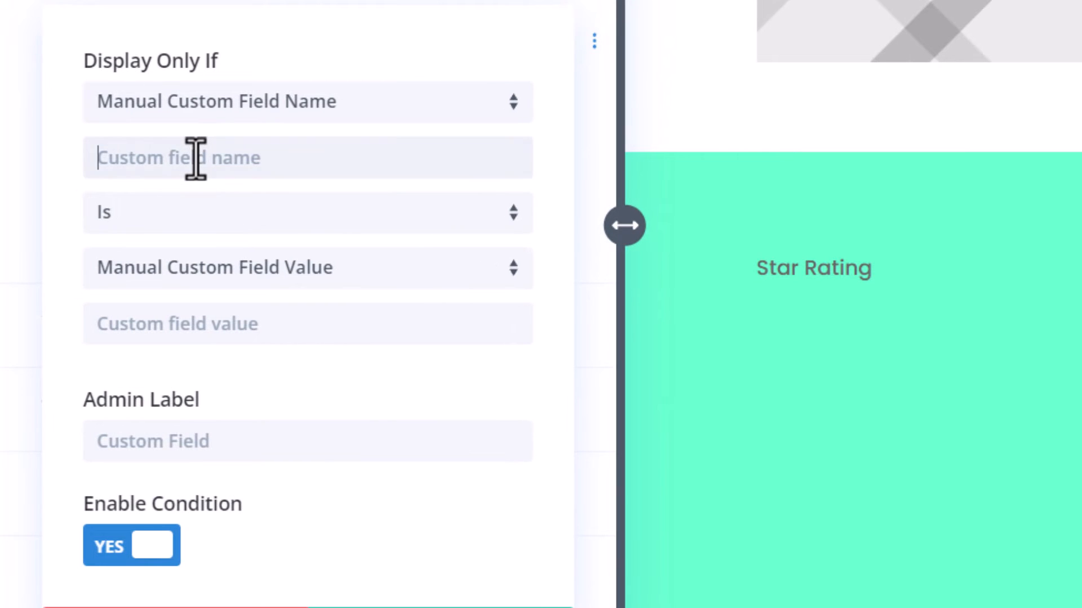
key("ctrl+v")
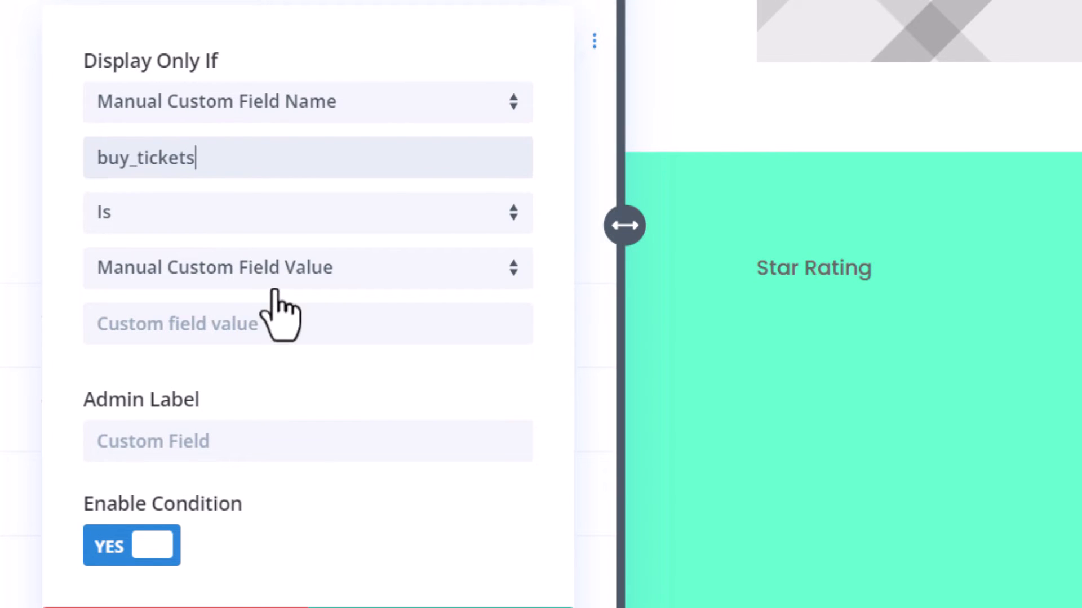
left_click(165, 216)
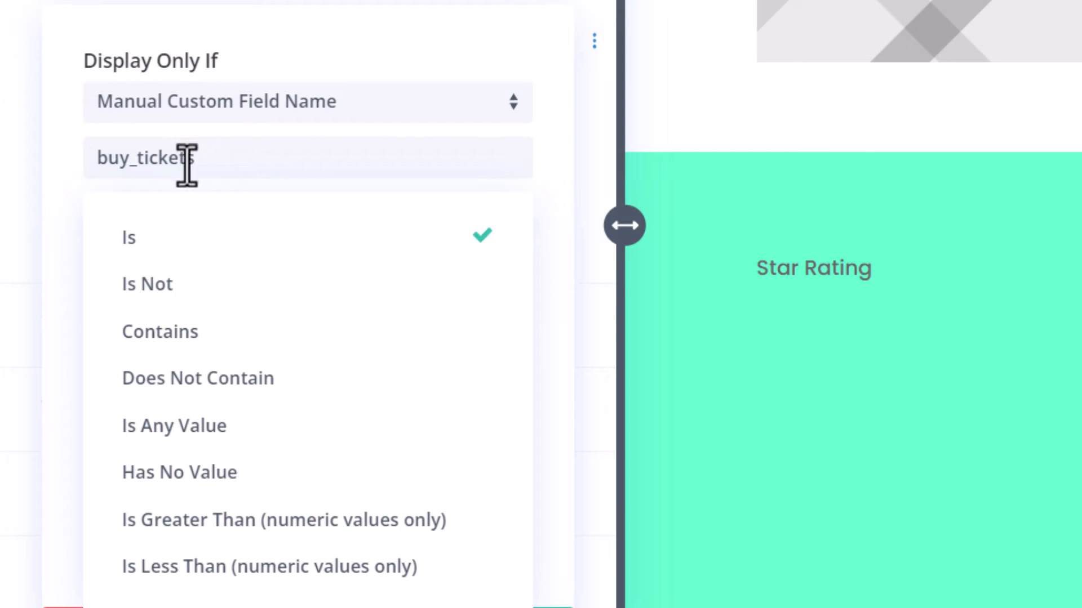
left_click(190, 430)
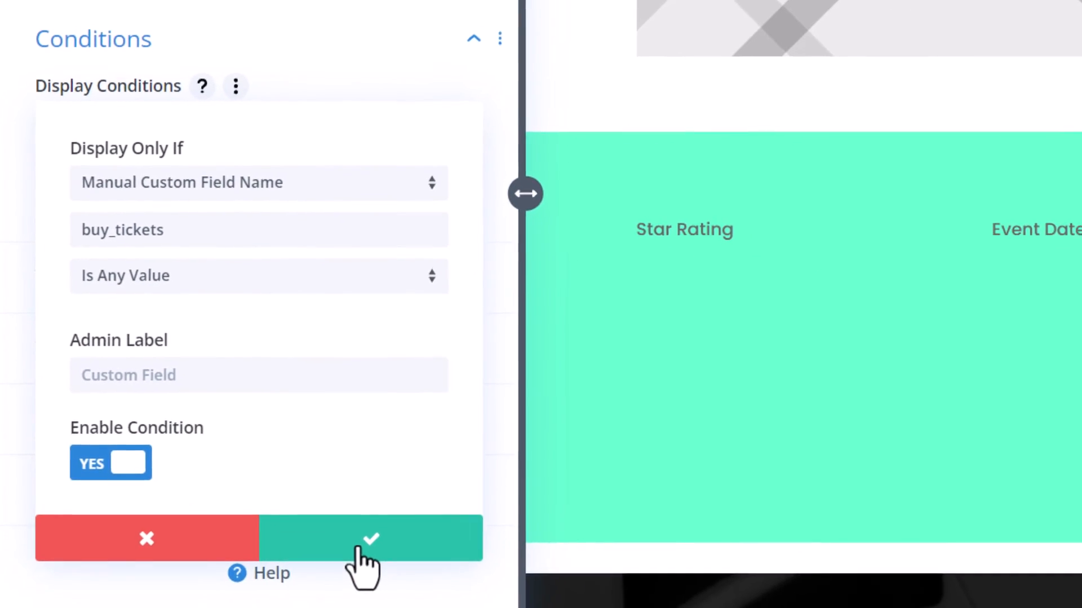
left_click(373, 563)
left_click(269, 602)
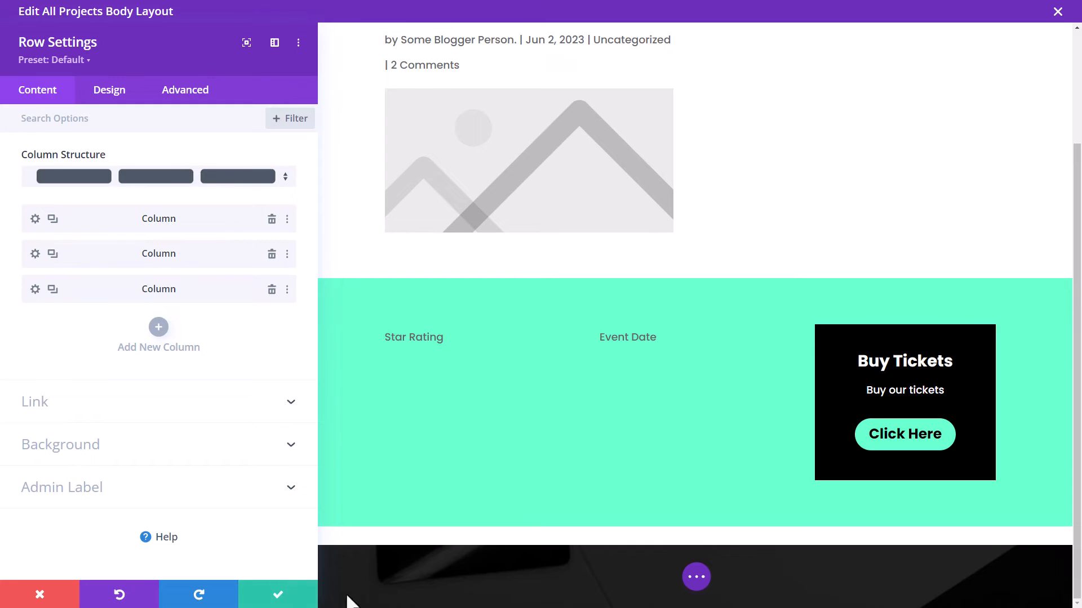
left_click(276, 596)
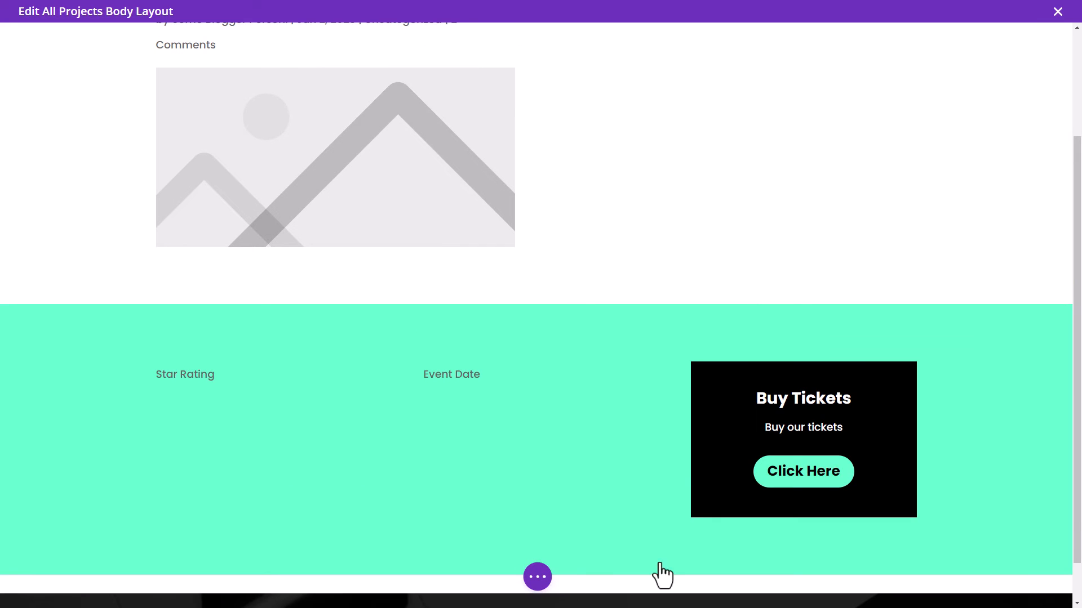
Step: Save and close the body layout, and save the Theme Builder changes
left_click(537, 577)
left_click(1035, 580)
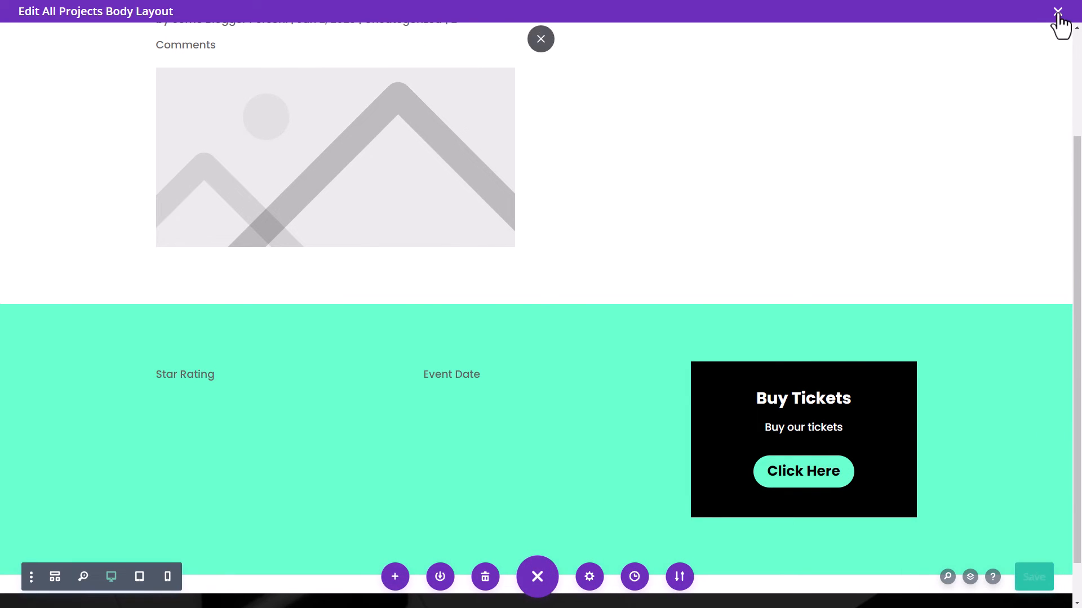
left_click(1057, 12)
scroll(224, 251, "up", 8)
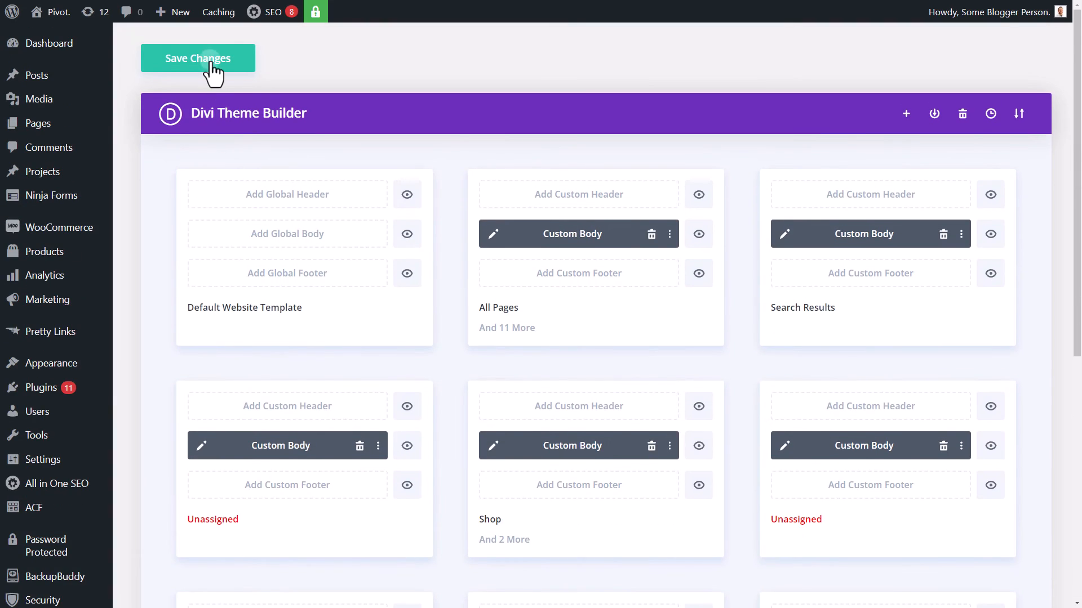
left_click(212, 63)
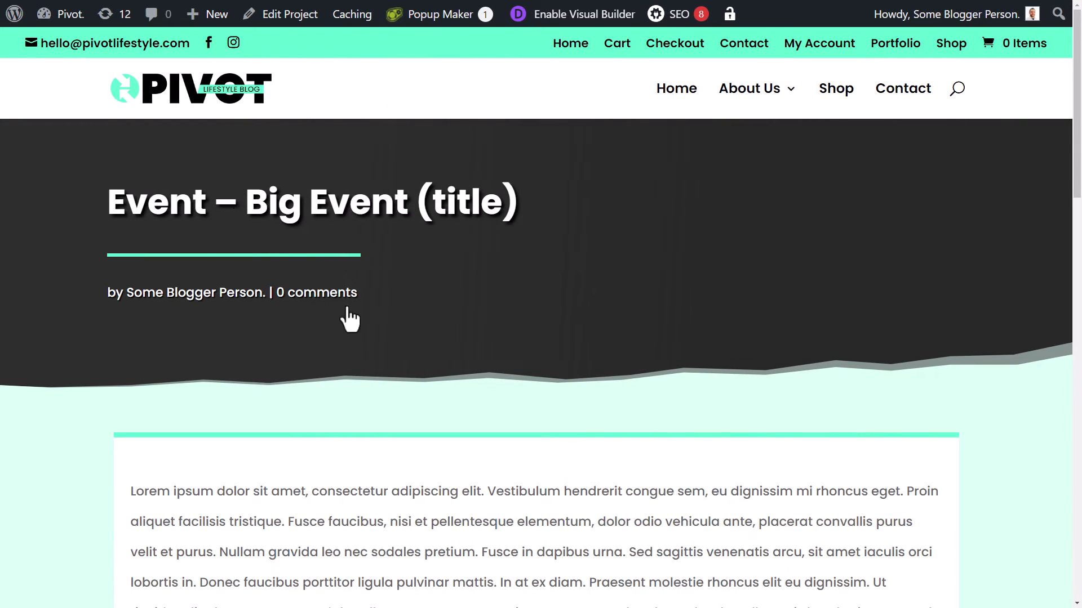
Step: Check the live event page's title, event name, image, star rating, event date and Buy Tickets column
left_click_drag(1076, 101, 1053, 78)
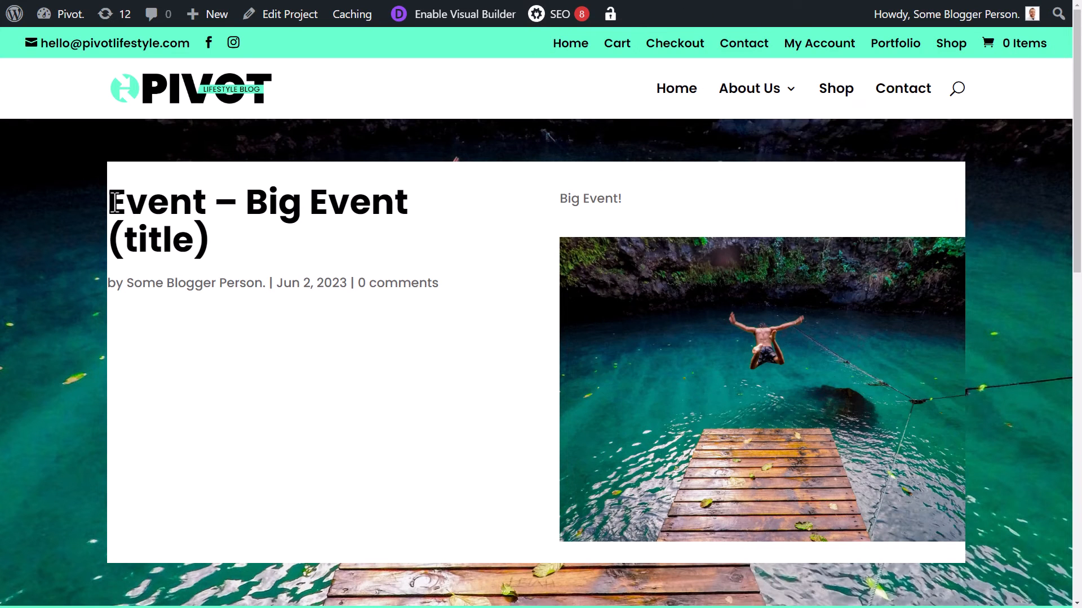
left_click_drag(109, 194, 325, 229)
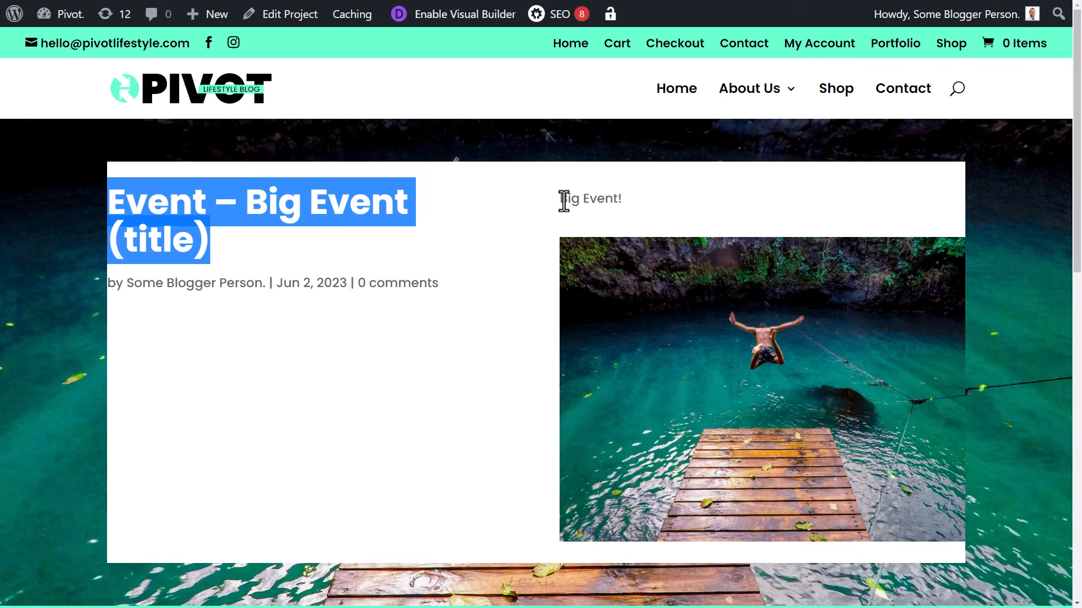
left_click_drag(561, 201, 632, 201)
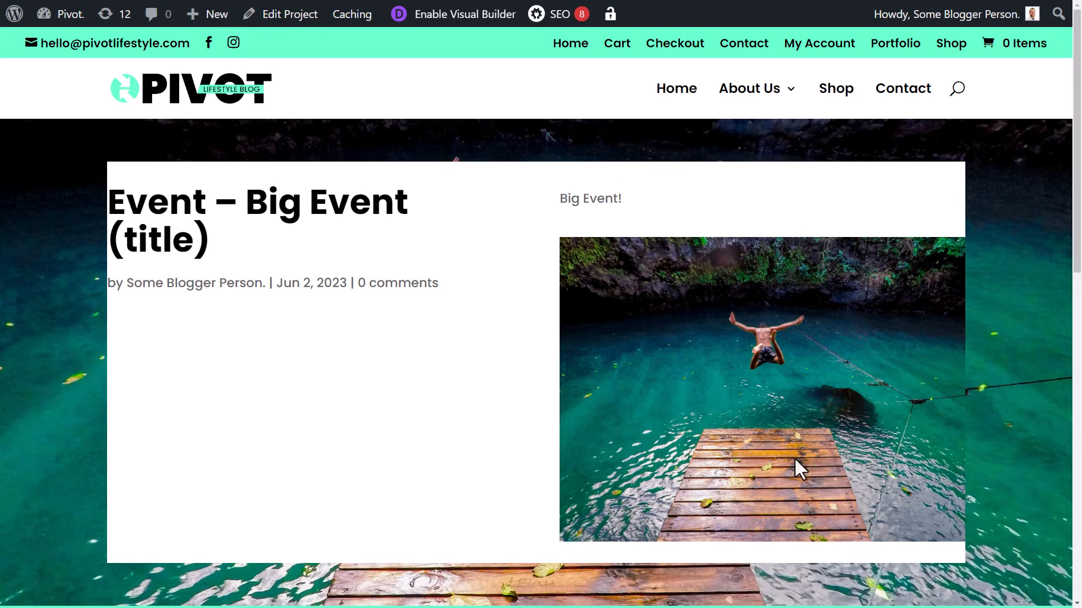
scroll(756, 363, "down", 8)
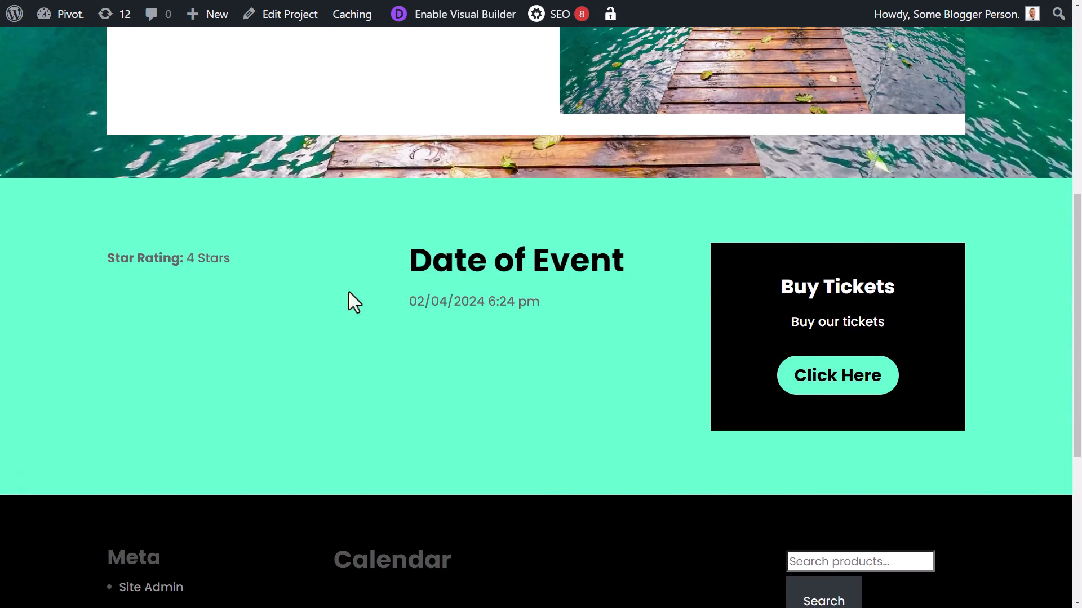
left_click_drag(406, 265, 647, 276)
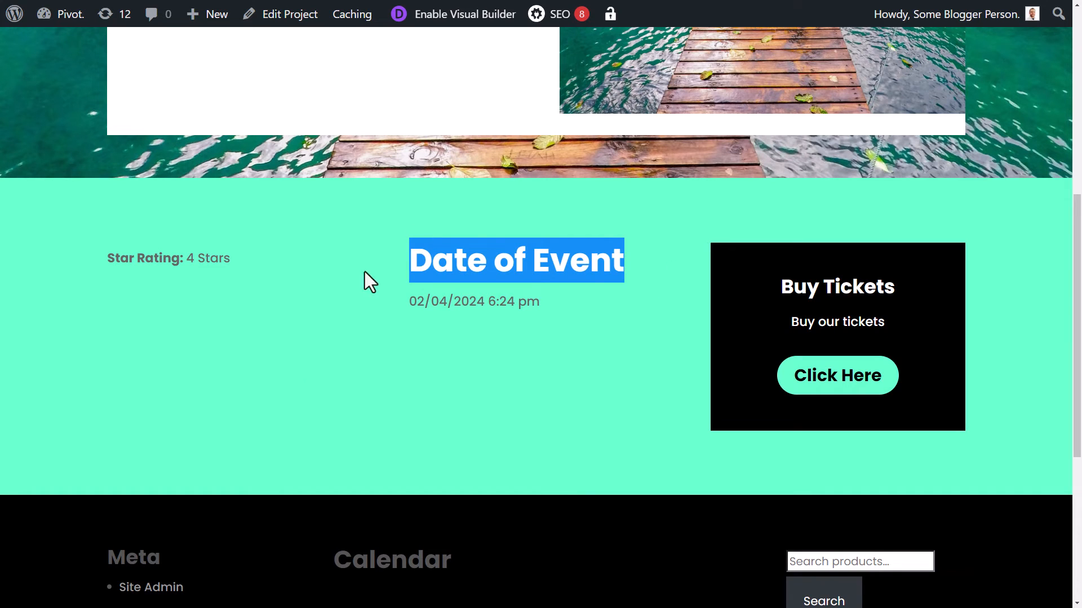
left_click(518, 353)
left_click_drag(539, 303, 415, 306)
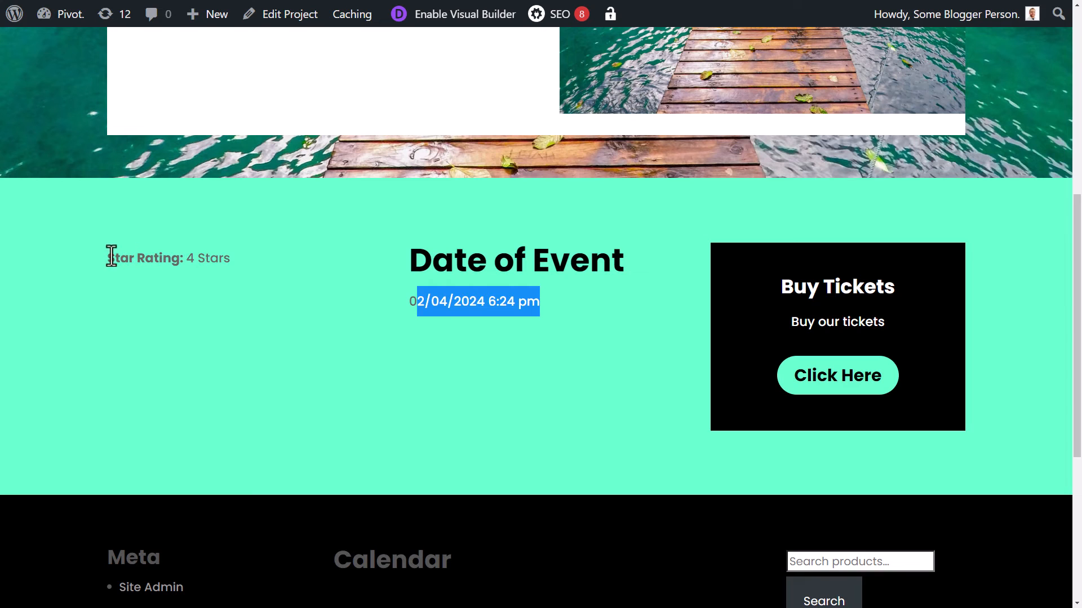
left_click_drag(111, 258, 237, 265)
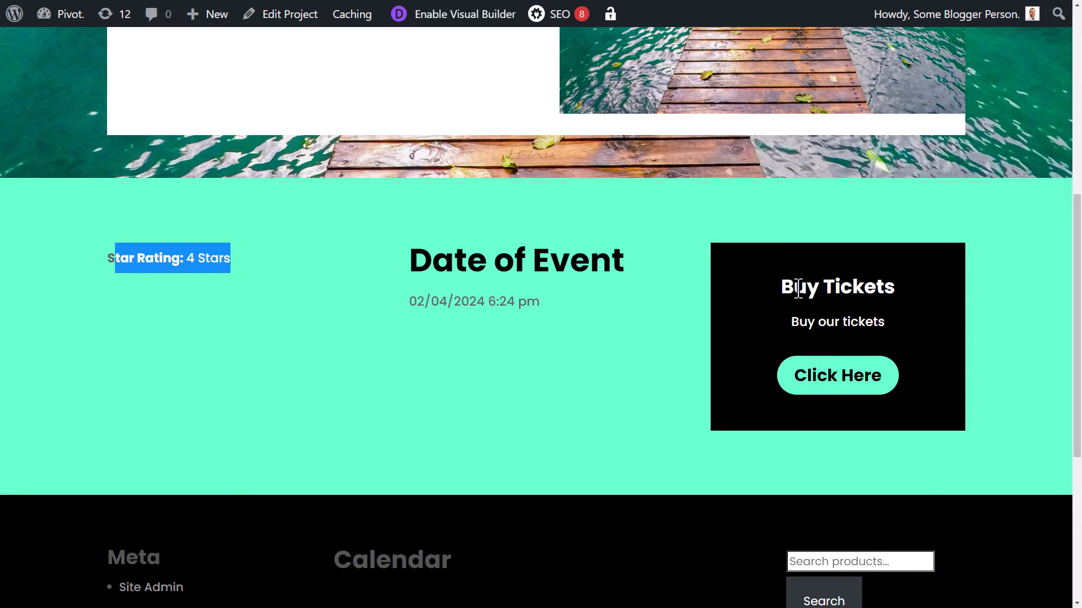
left_click_drag(798, 288, 917, 299)
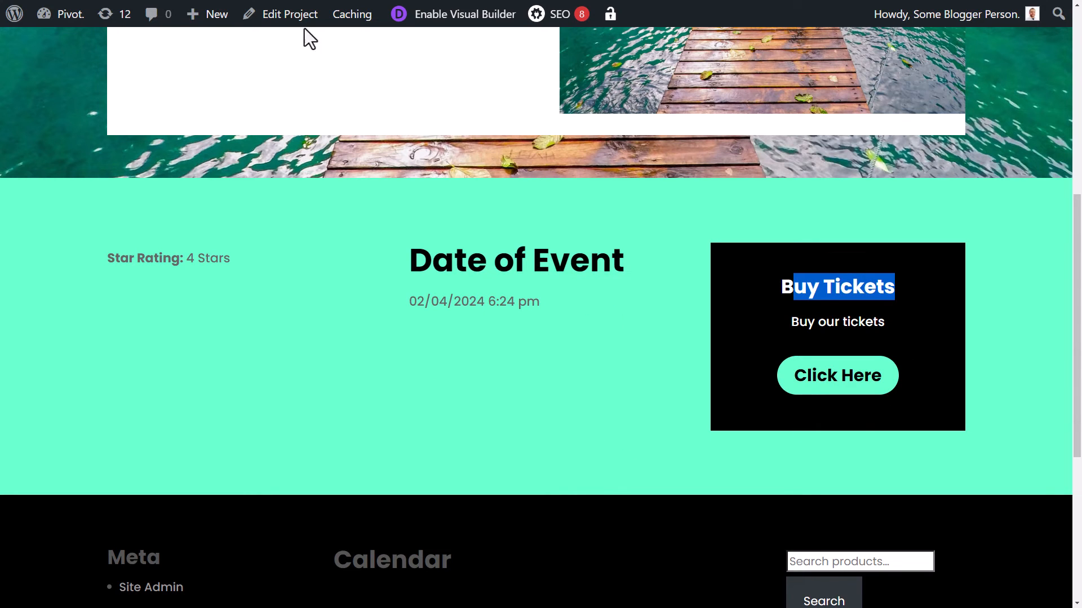
Step: Edit the event project, clear its Buy Tickets link and view the page live to test the display condition
left_click(281, 18)
scroll(541, 305, "down", 5)
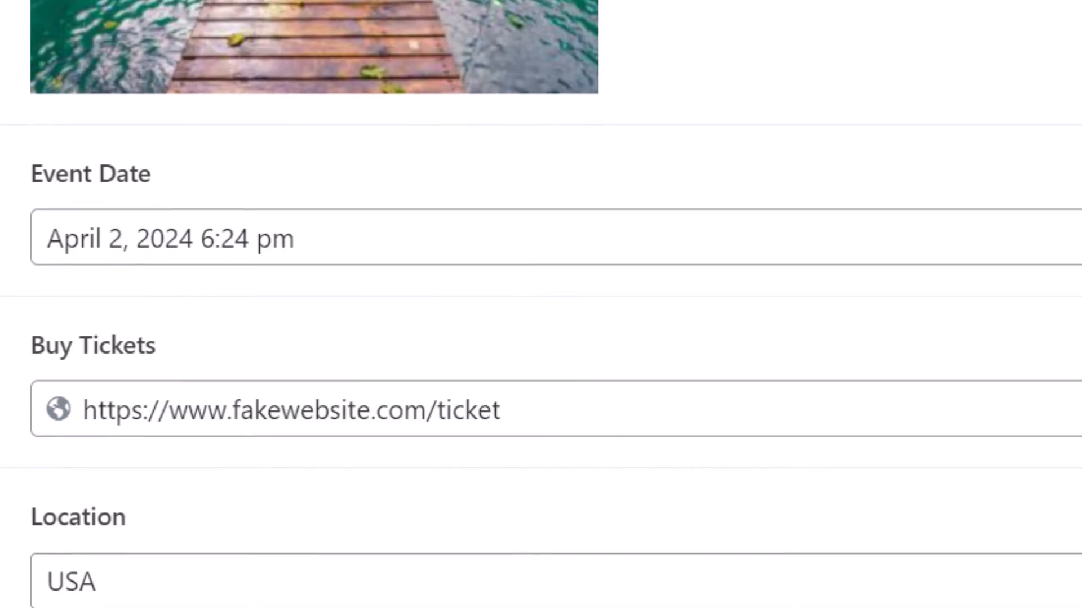
left_click_drag(659, 405, 79, 408)
key("BackSpace")
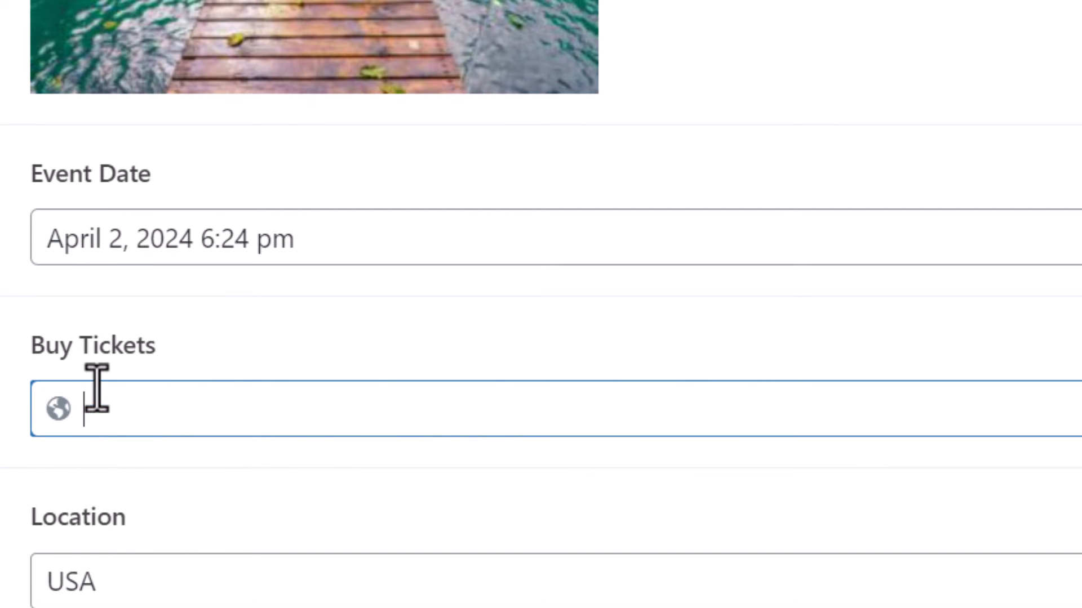
left_click(447, 71)
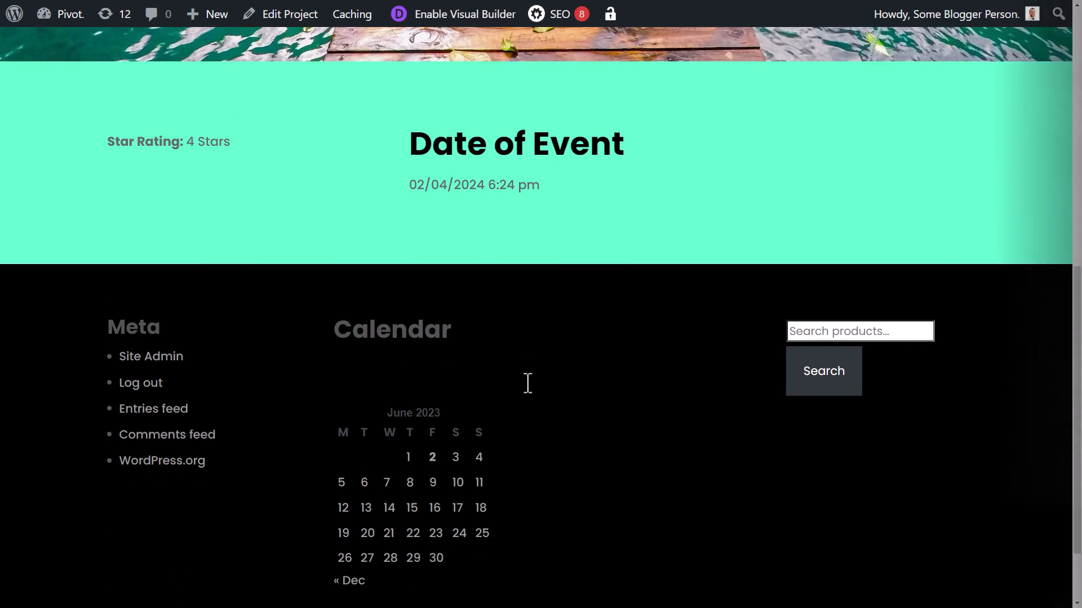
Step: Examine the live event page's green section for the conditional Buy Tickets column, and review the rest of the page
scroll(522, 393, "up", 2)
left_click_drag(488, 281, 415, 299)
left_click(592, 381)
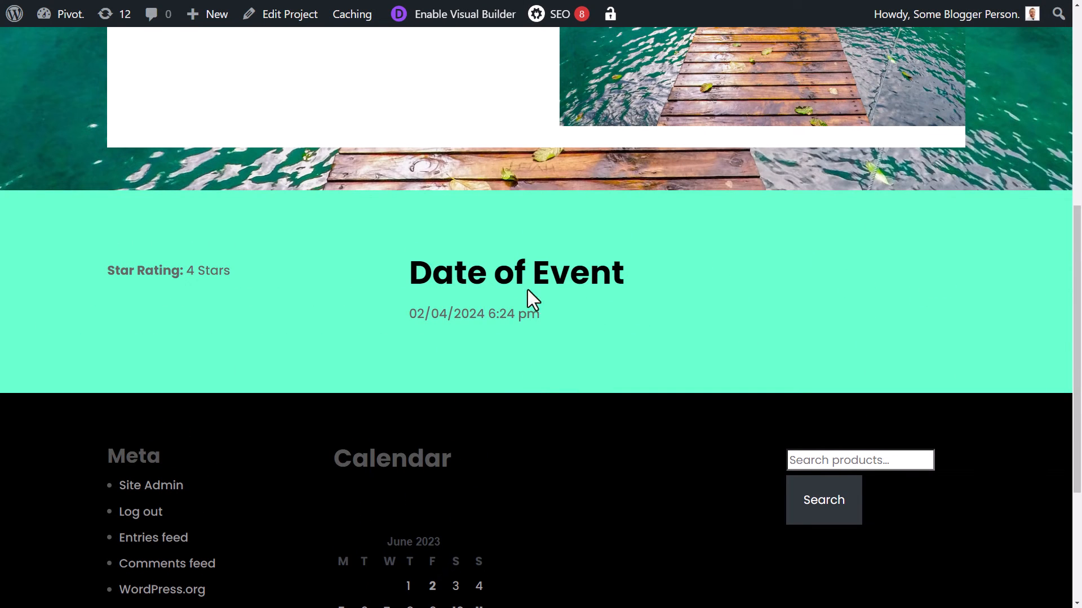
left_click_drag(118, 260, 833, 341)
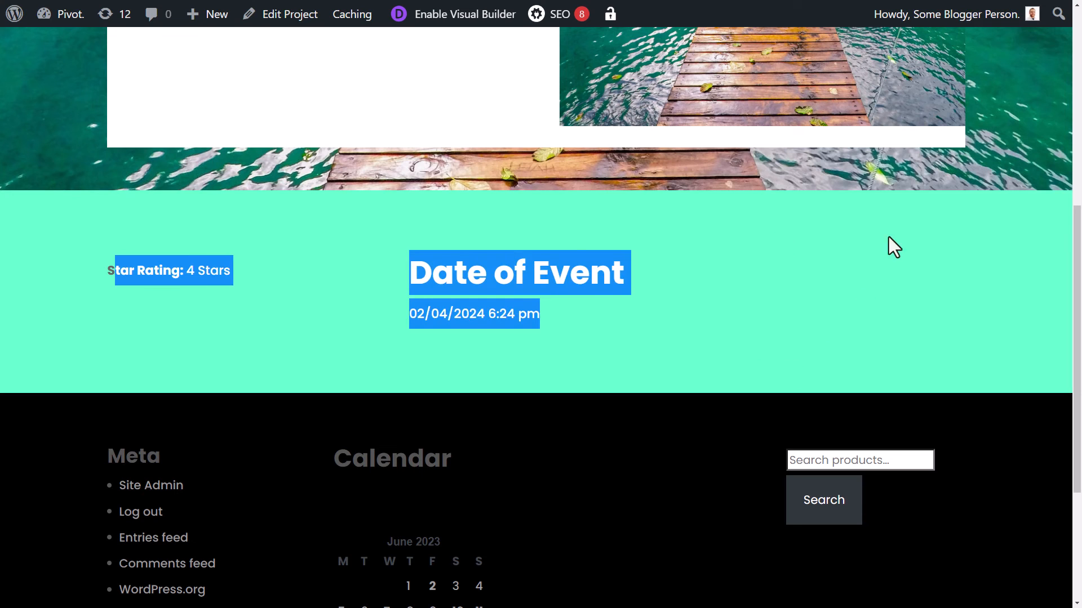
left_click(717, 277)
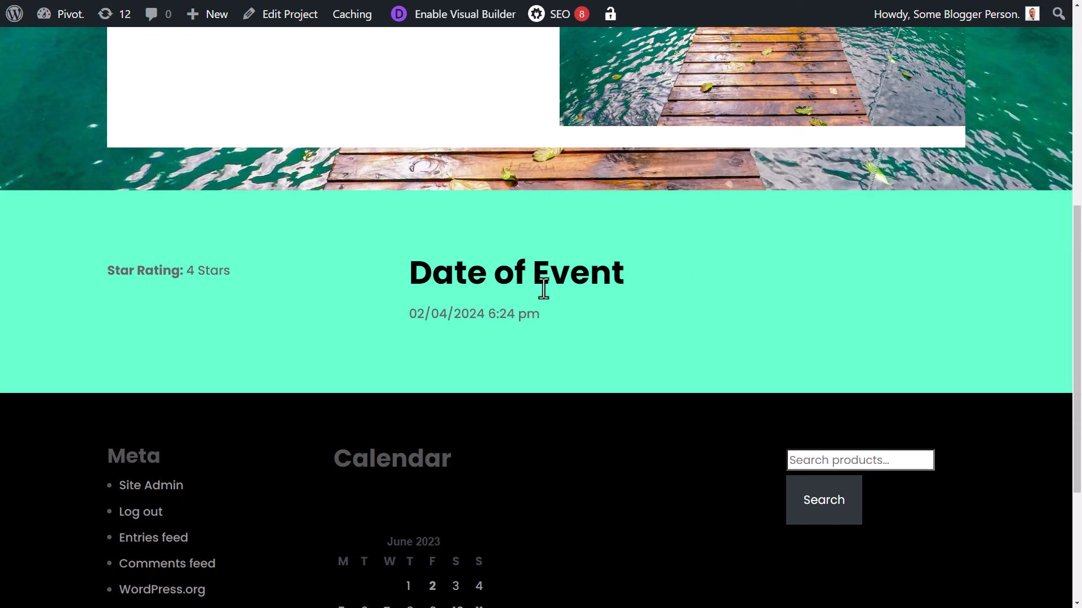
scroll(735, 400, "up", 10)
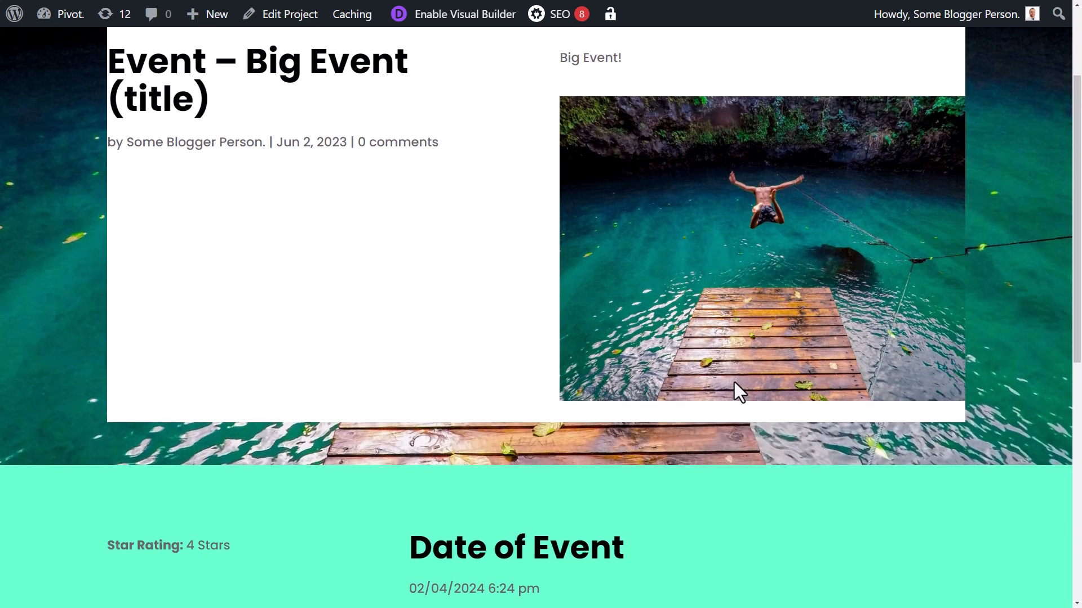
scroll(732, 380, "down", 3)
scroll(741, 386, "up", 3)
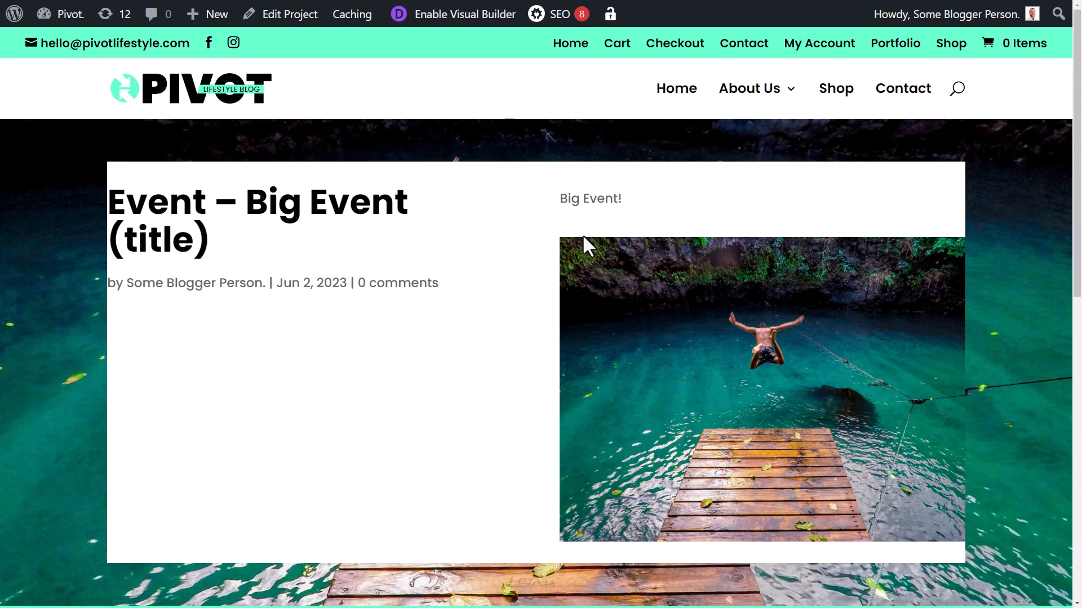
left_click(294, 12)
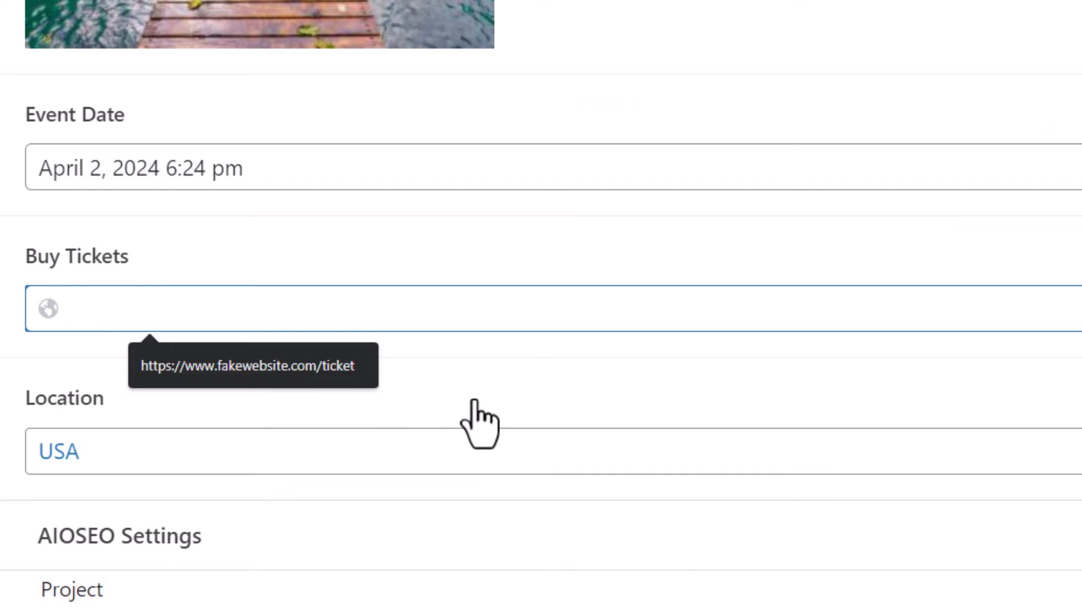
left_click(293, 366)
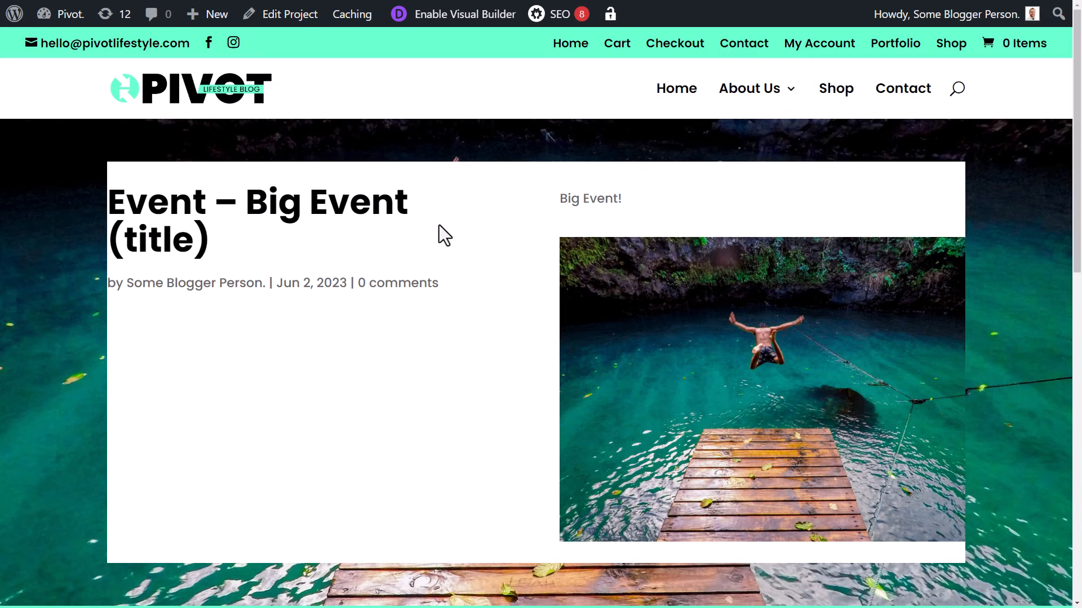
scroll(322, 228, "down", 2)
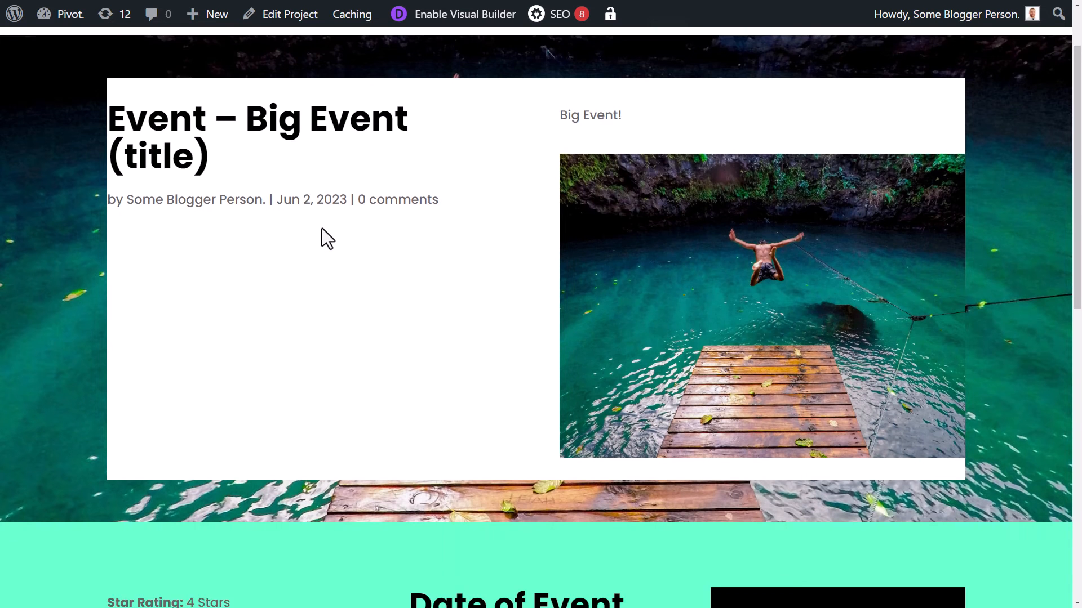
scroll(322, 228, "down", 5)
scroll(322, 228, "up", 5)
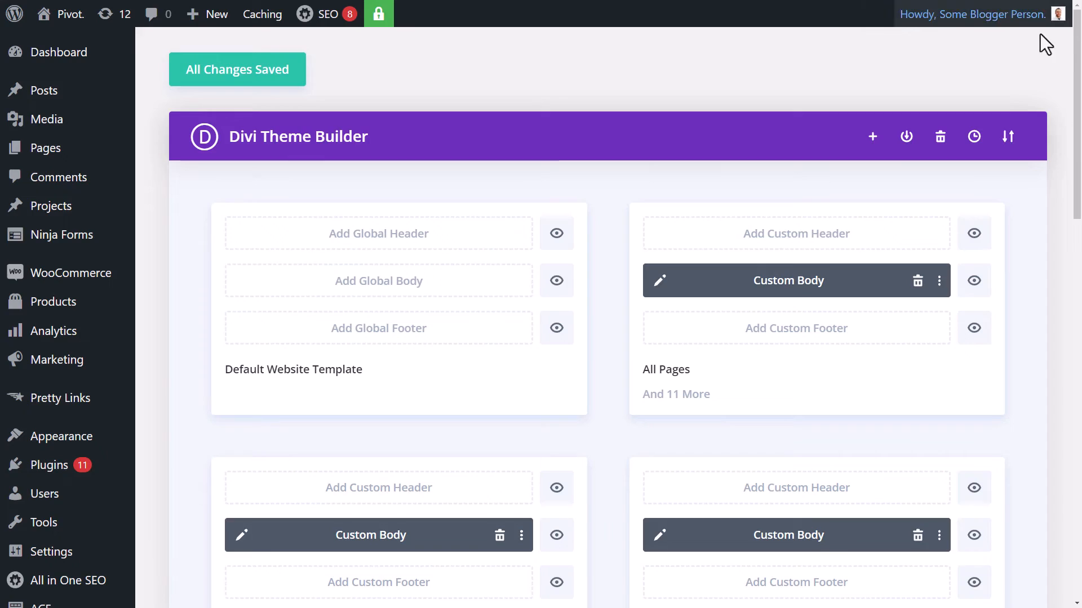
Step: Open the All Projects template's custom body for editing and delete the post title module from its first row
left_click_drag(1076, 113, 1076, 431)
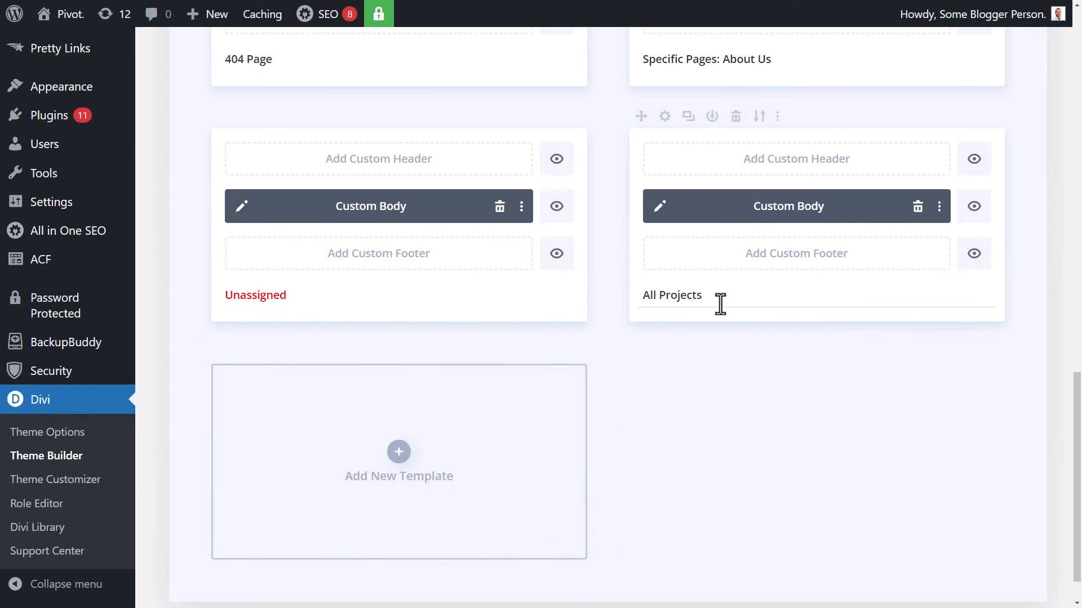
left_click(649, 217)
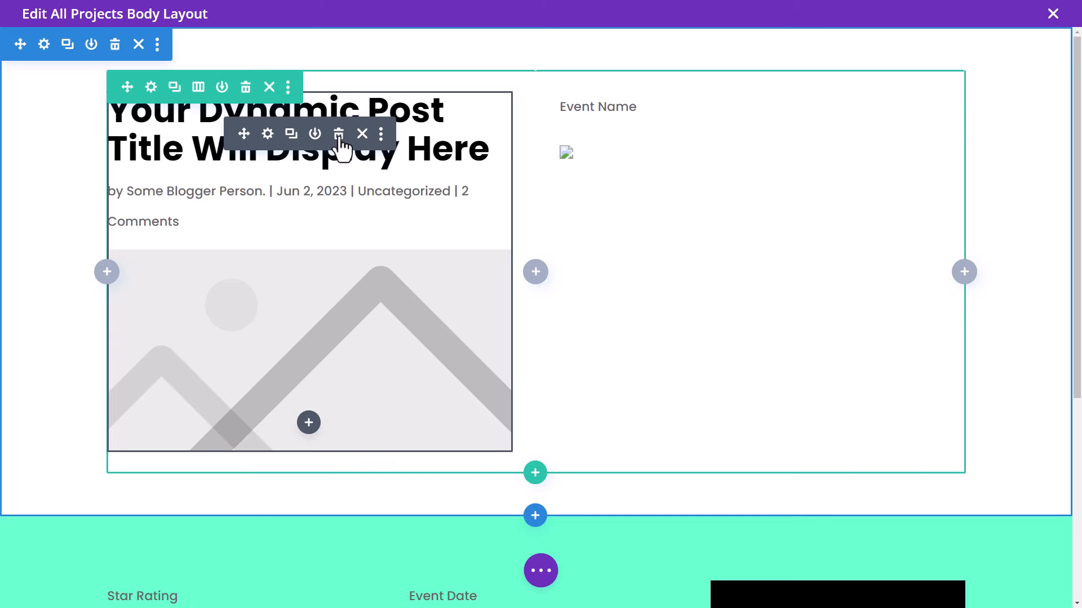
left_click(339, 135)
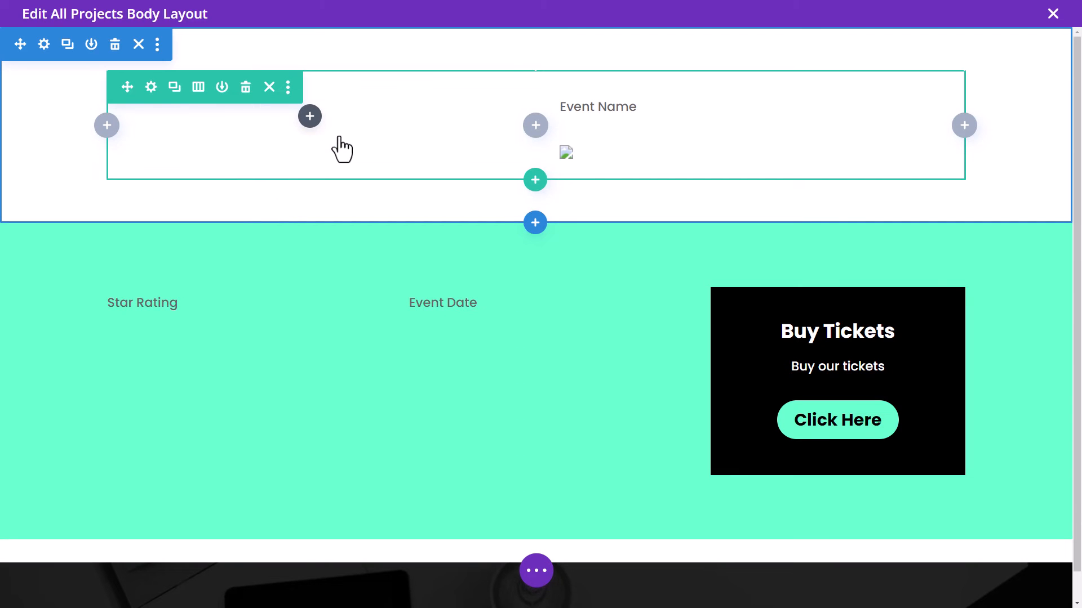
Step: Set the first section's background color to #2b2b2b and save the section settings
left_click(44, 44)
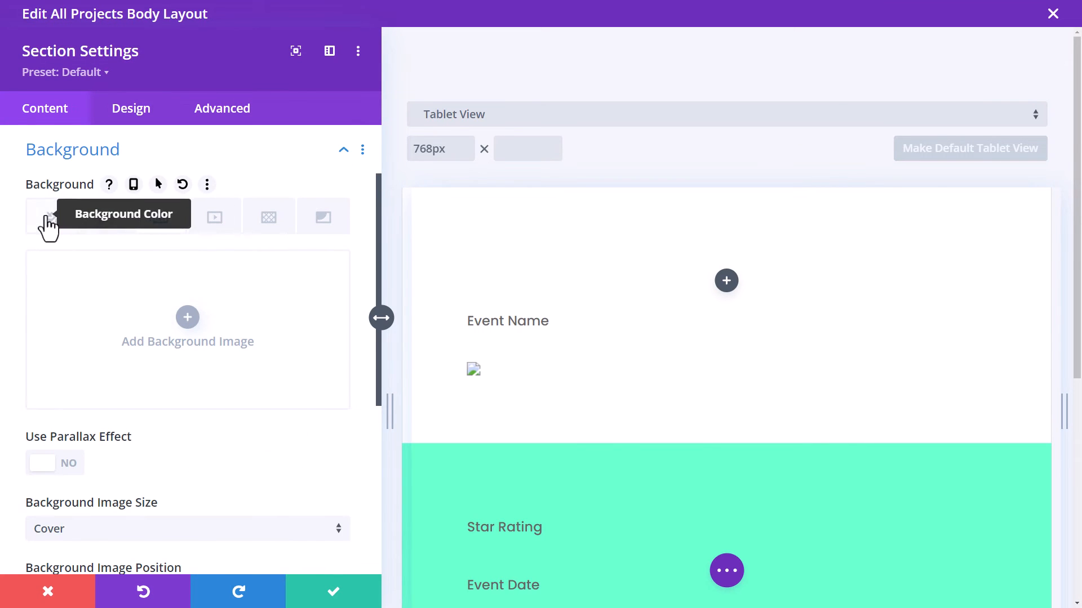
left_click(48, 225)
left_click(243, 438)
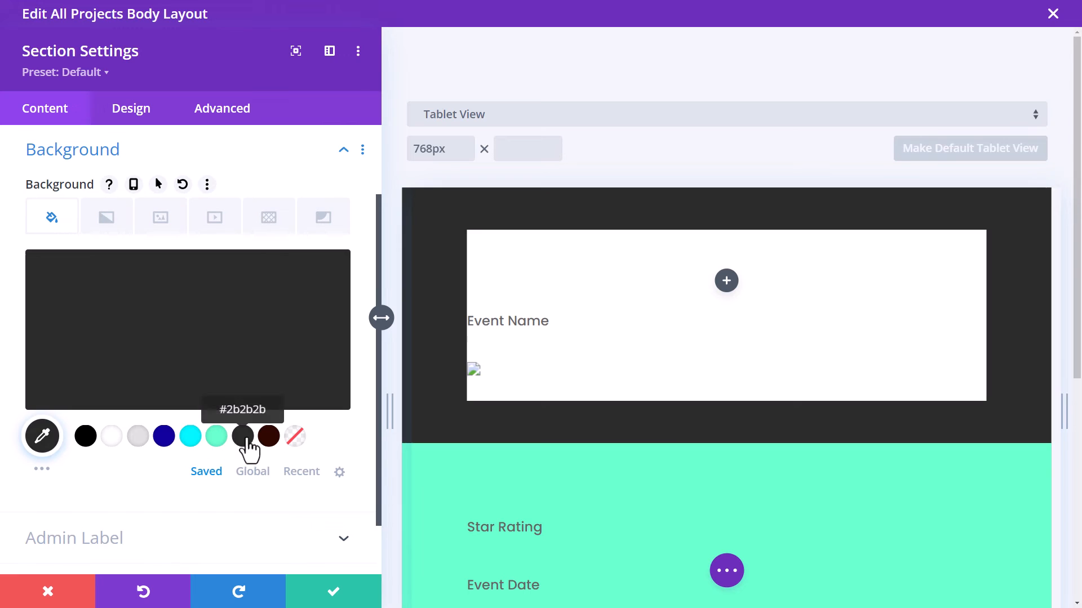
left_click(346, 592)
Step: Remove the white background color from the first section's row and save the row settings
left_click(151, 88)
left_click(130, 488)
left_click(299, 315)
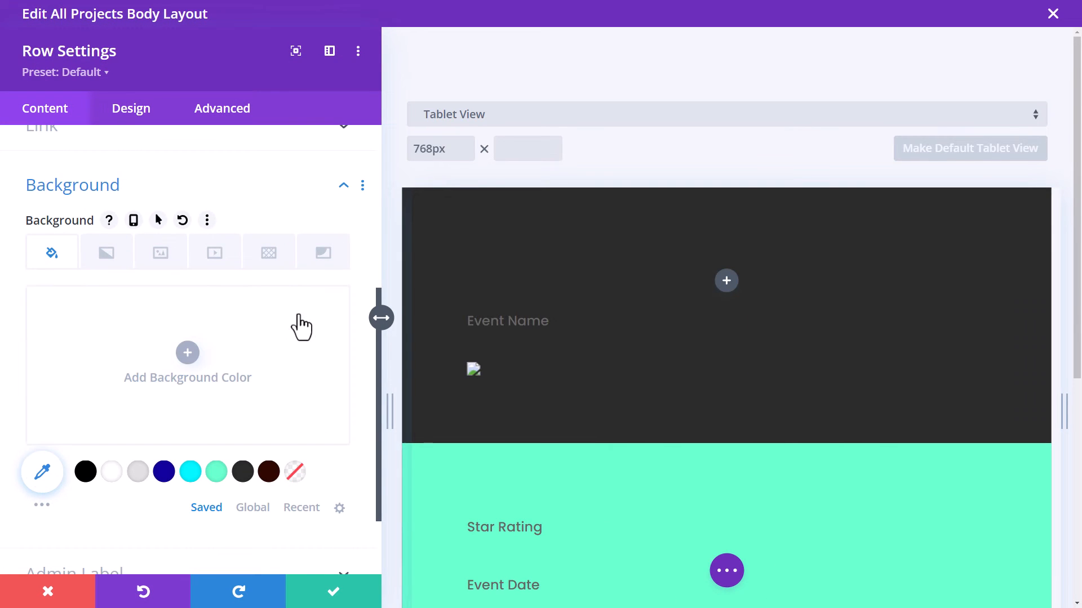
left_click(346, 590)
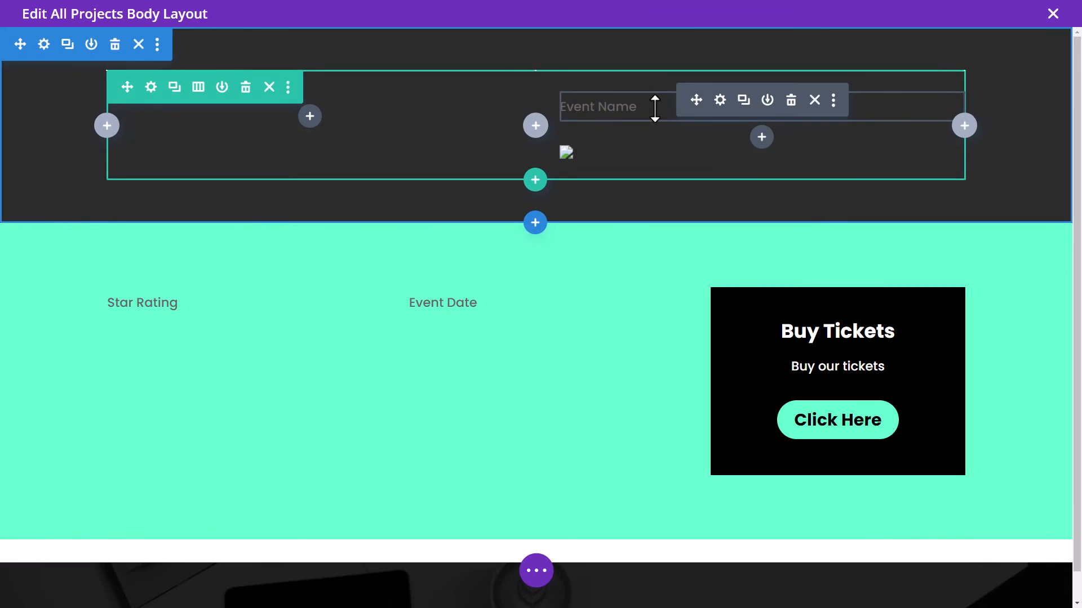
Step: Move the Event Name text module into the row's first column and wrap its content in <h1> and </h1> with raw HTML enabled
left_click_drag(669, 118, 179, 147)
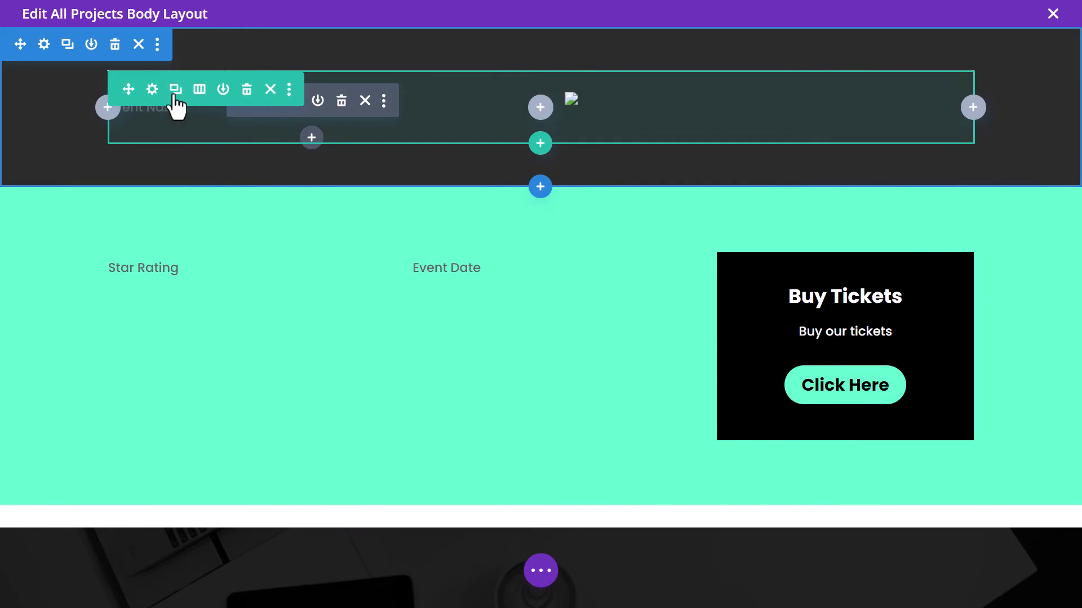
left_click(270, 125)
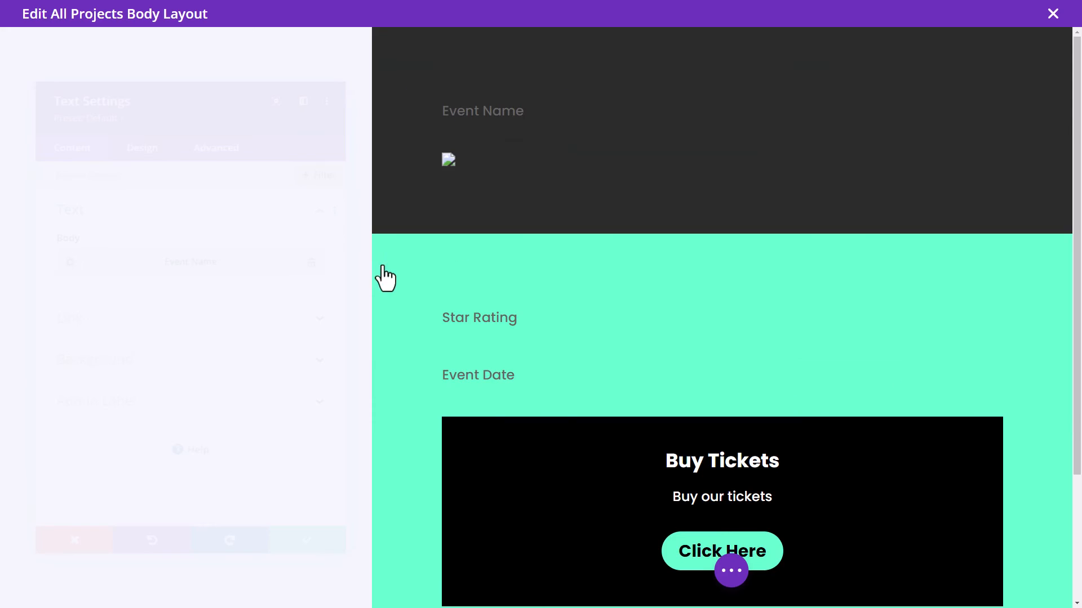
left_click(52, 256)
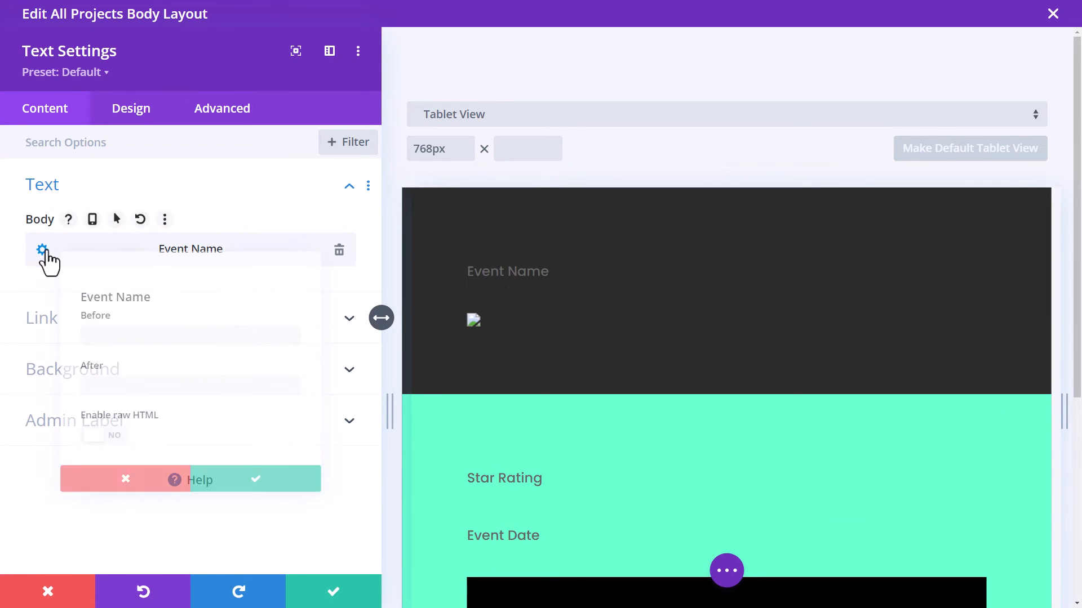
left_click(60, 322)
type("<h1>")
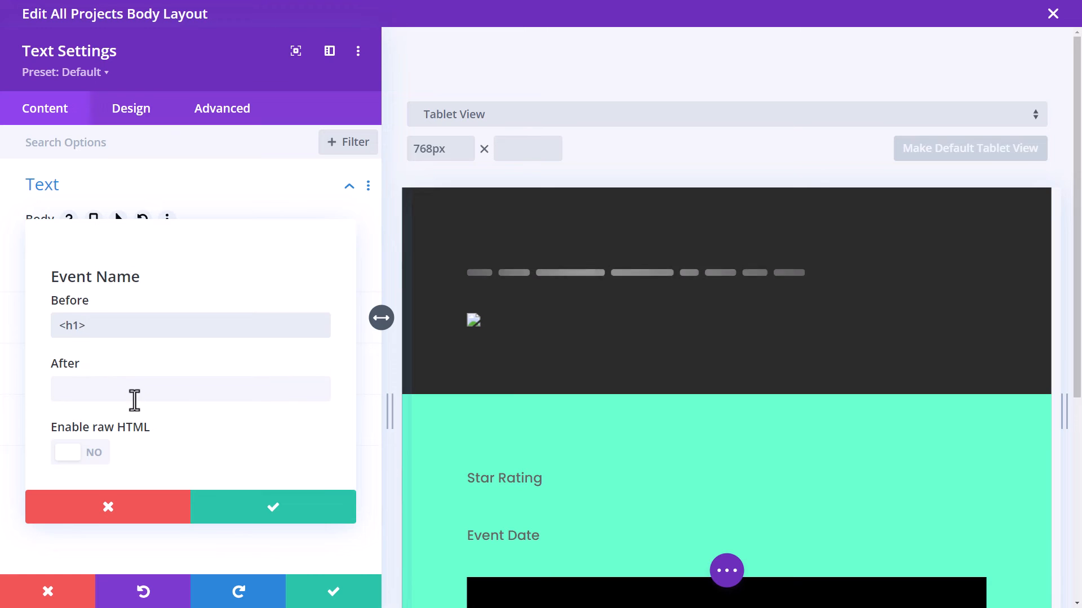
left_click(176, 394)
type("</h2")
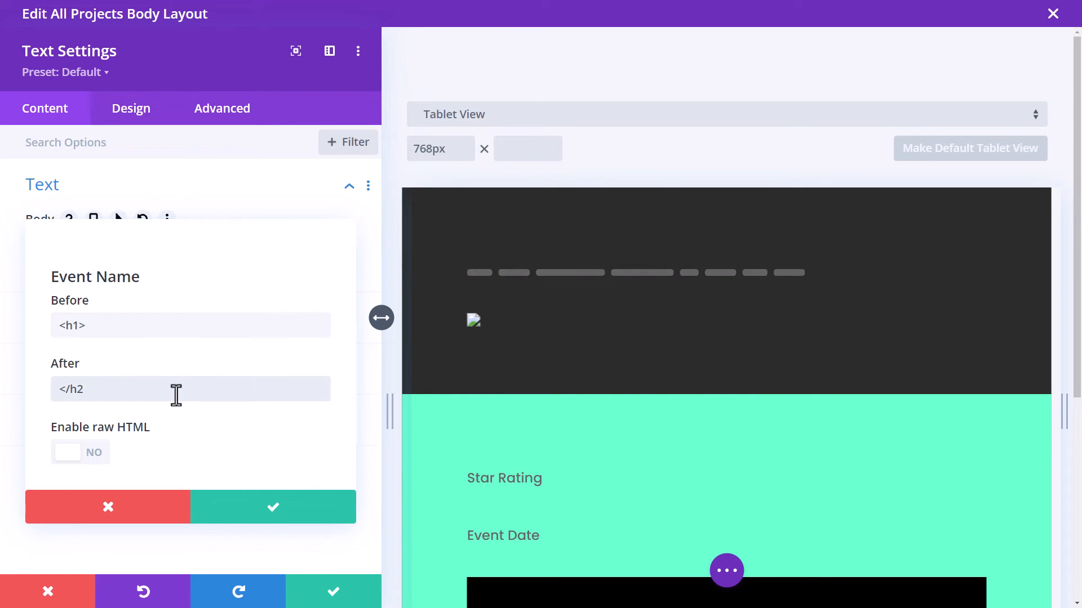
key("BackSpace")
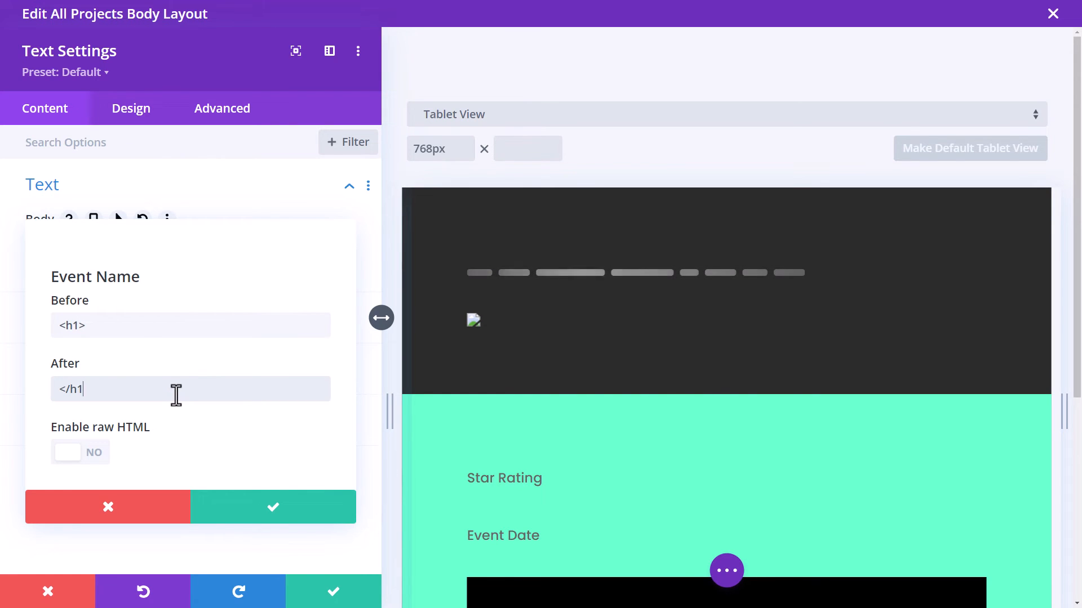
type("1>")
left_click(79, 452)
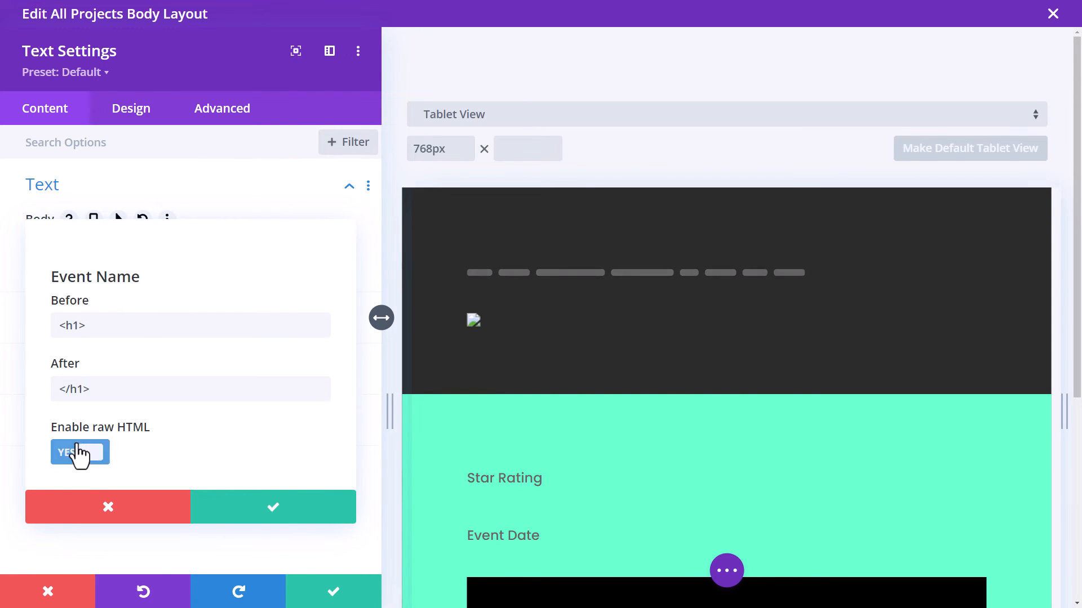
left_click(273, 509)
Step: Set the Event Name module's H1 heading text color to #ffffff and save the module settings
left_click(136, 111)
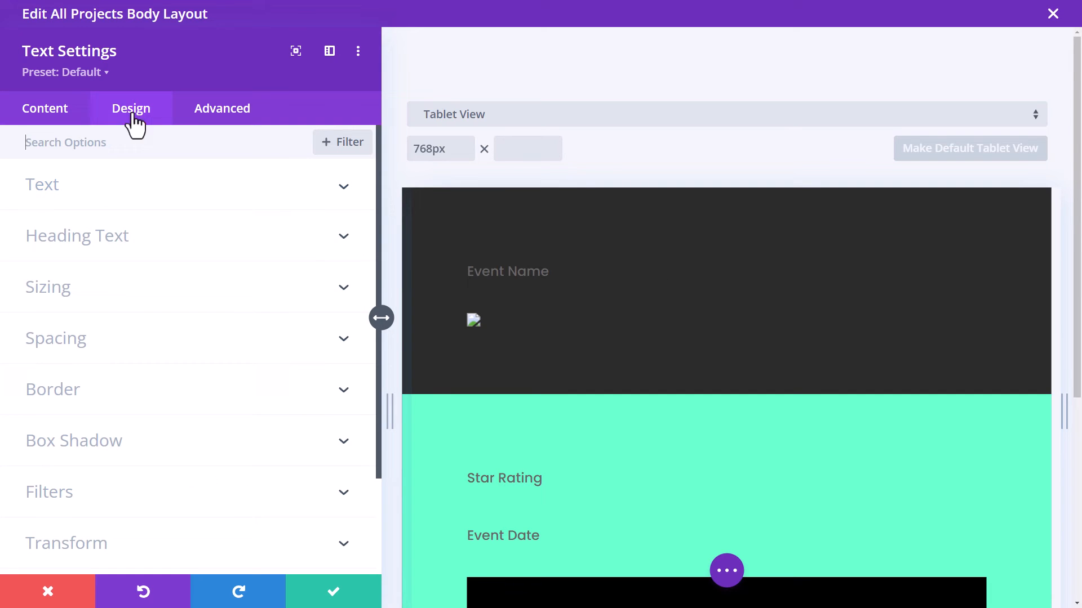
left_click(68, 241)
left_click(117, 532)
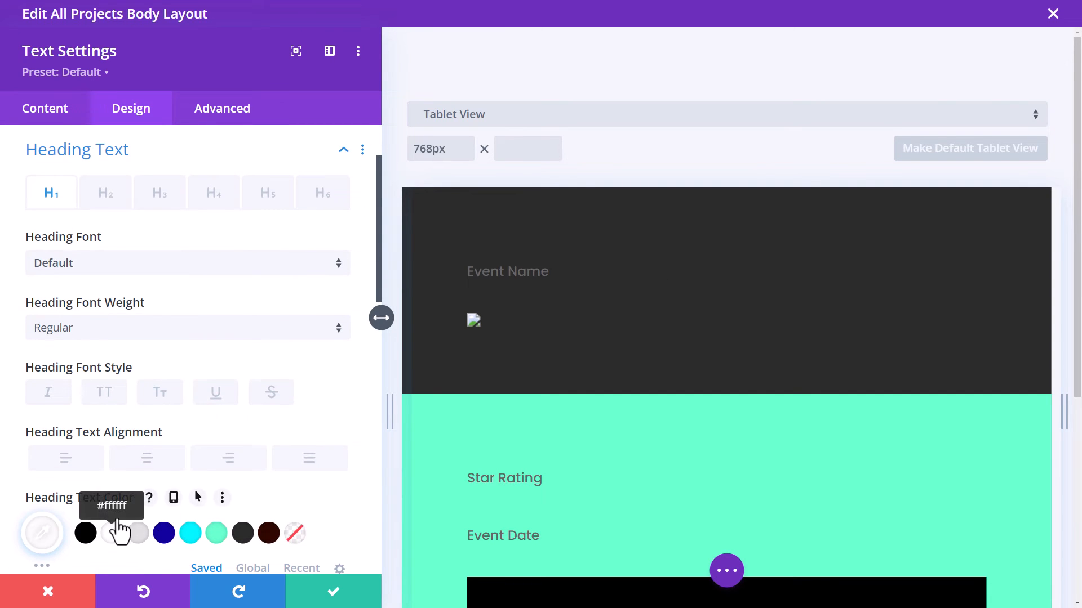
scroll(102, 442, "down", 5)
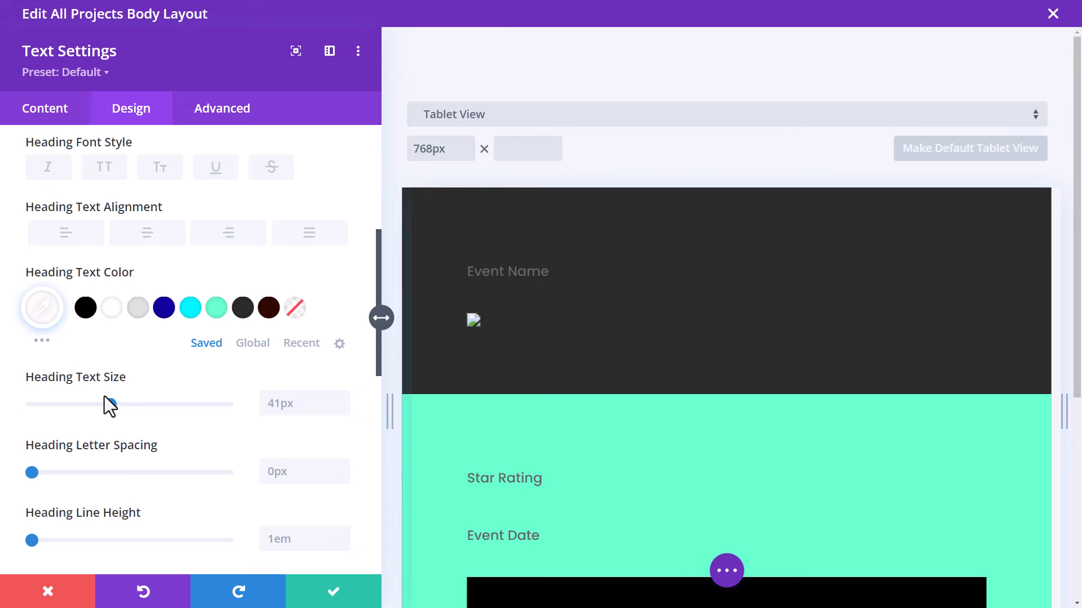
left_click(338, 592)
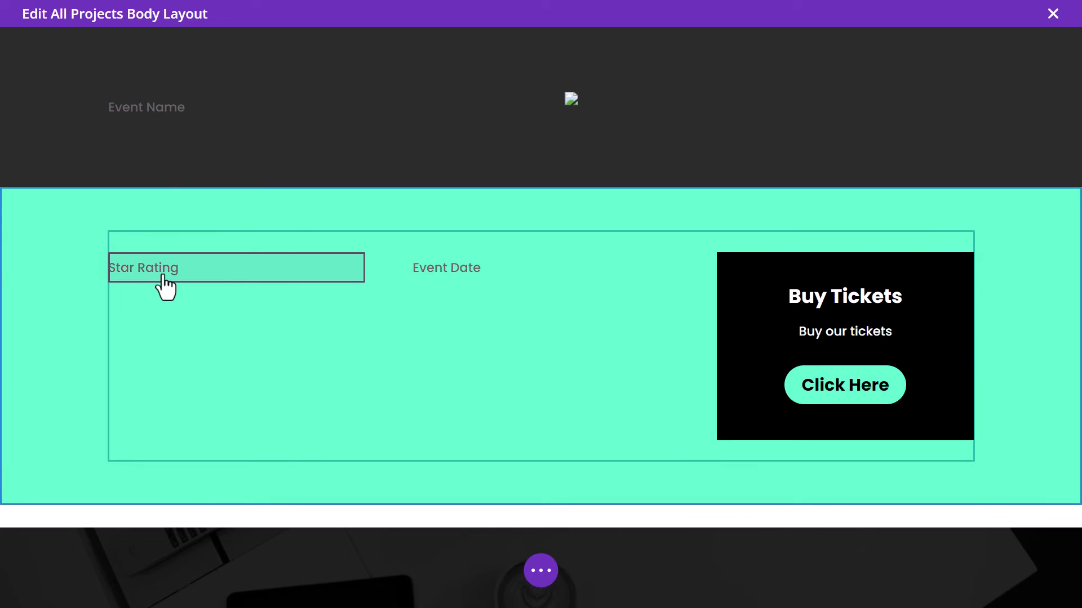
Step: Move Star Rating beneath Event Name in the dark section, and stack Event Date and Buy Tickets in the green row's first column
mouse_move(171, 254)
left_mouse_down()
mouse_move(163, 108)
mouse_move(162, 163)
left_mouse_up()
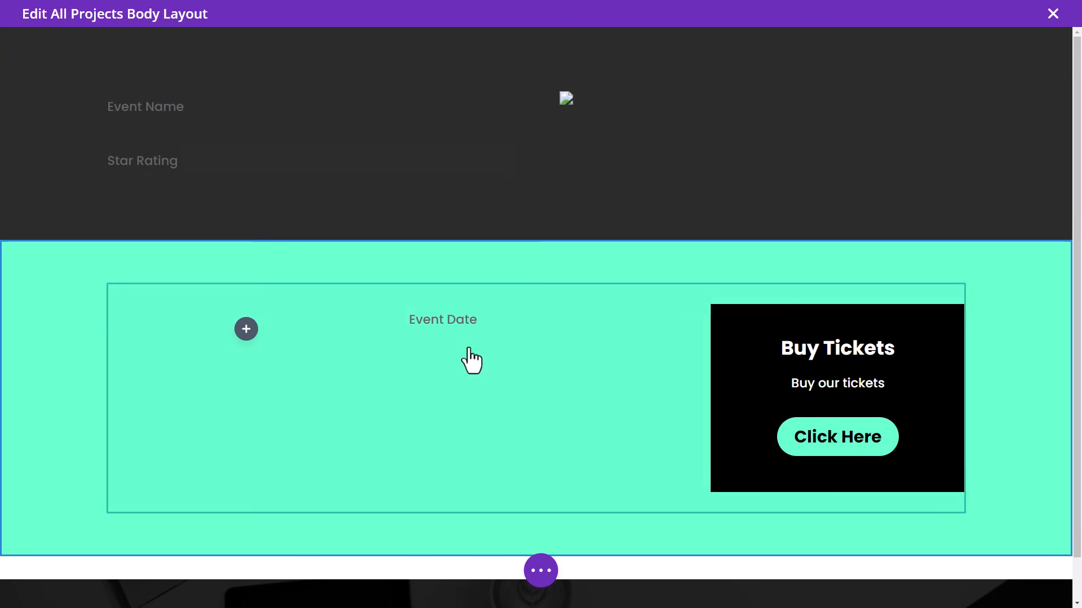
left_click_drag(451, 324, 237, 319)
left_click_drag(772, 346, 149, 328)
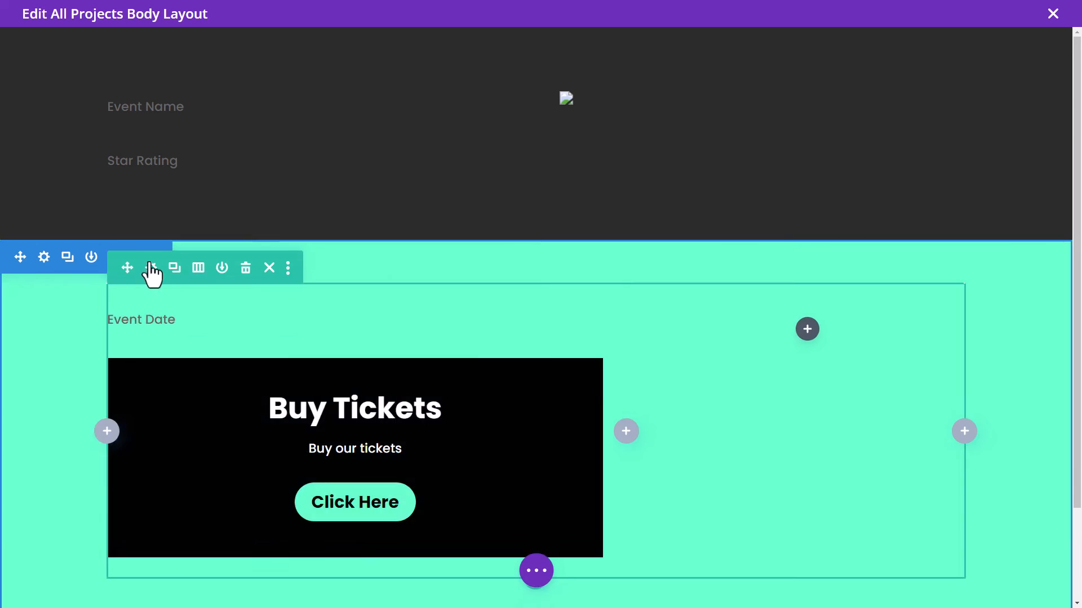
Step: Give the green row a three-quarter and one-quarter column layout with Event Date and Buy Tickets in the narrow column
left_click(150, 268)
left_click(342, 592)
left_click(198, 158)
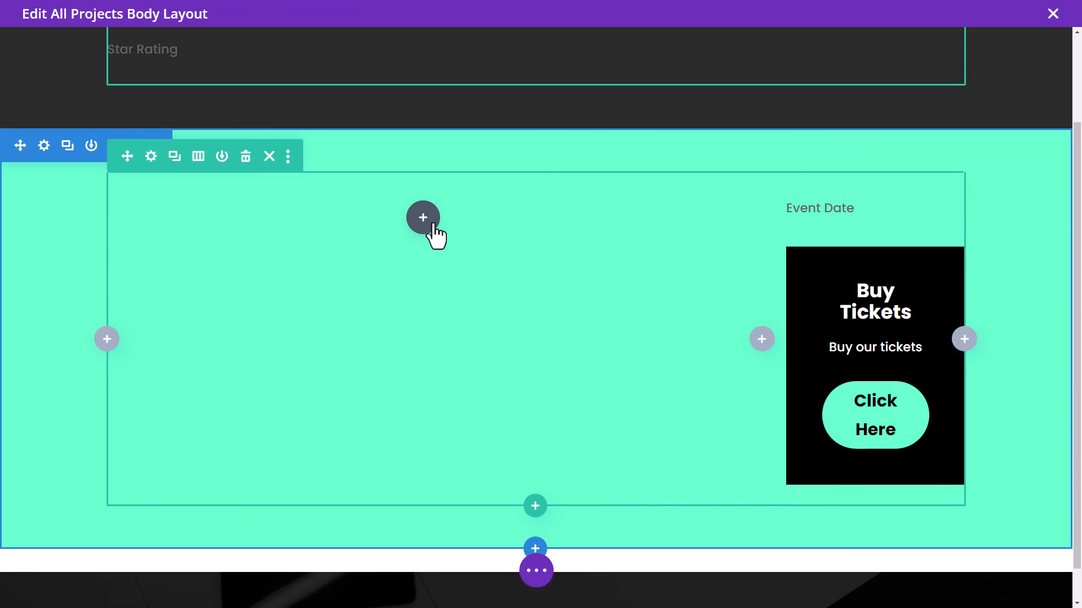
Step: Insert a Post Content module into the empty wide column of the green section's row
left_click(423, 217)
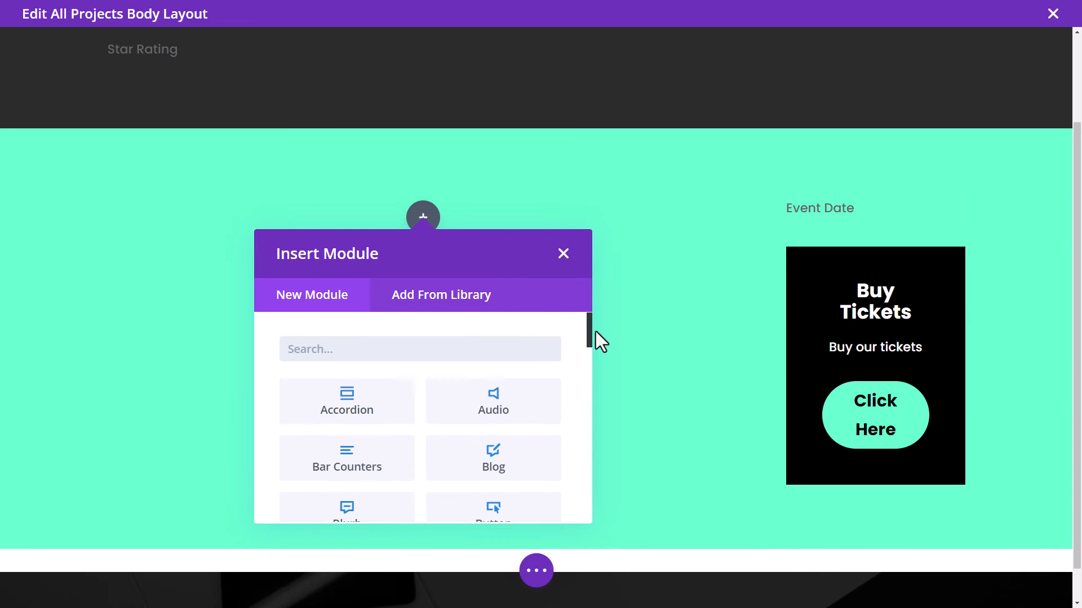
left_click_drag(591, 333, 589, 456)
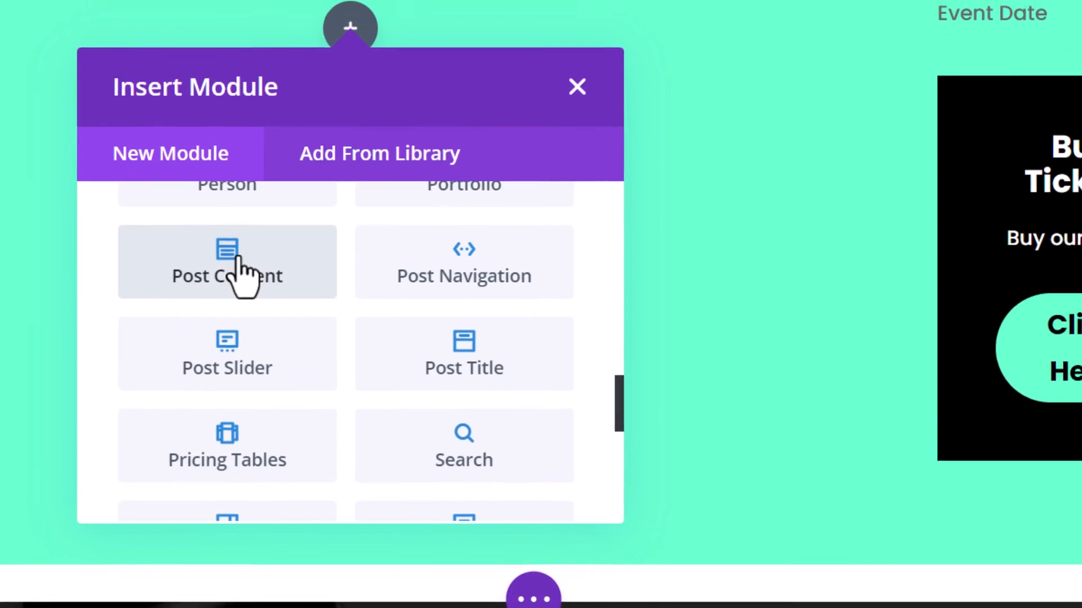
left_click(240, 276)
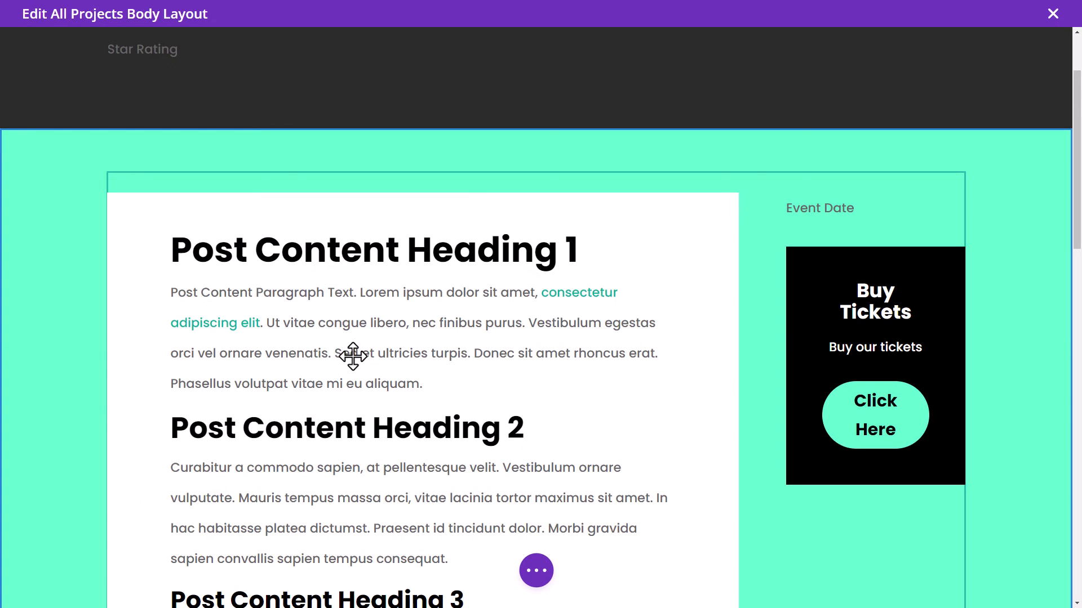
scroll(352, 356, "down", 4)
scroll(405, 370, "up", 6)
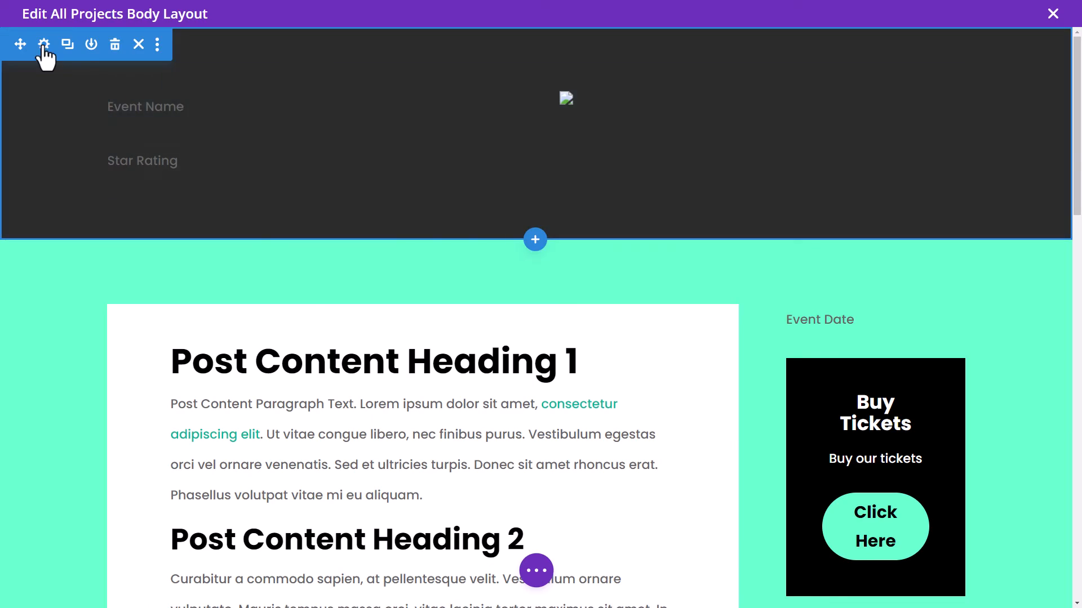
left_click(41, 44)
left_click(334, 592)
left_click(1040, 134)
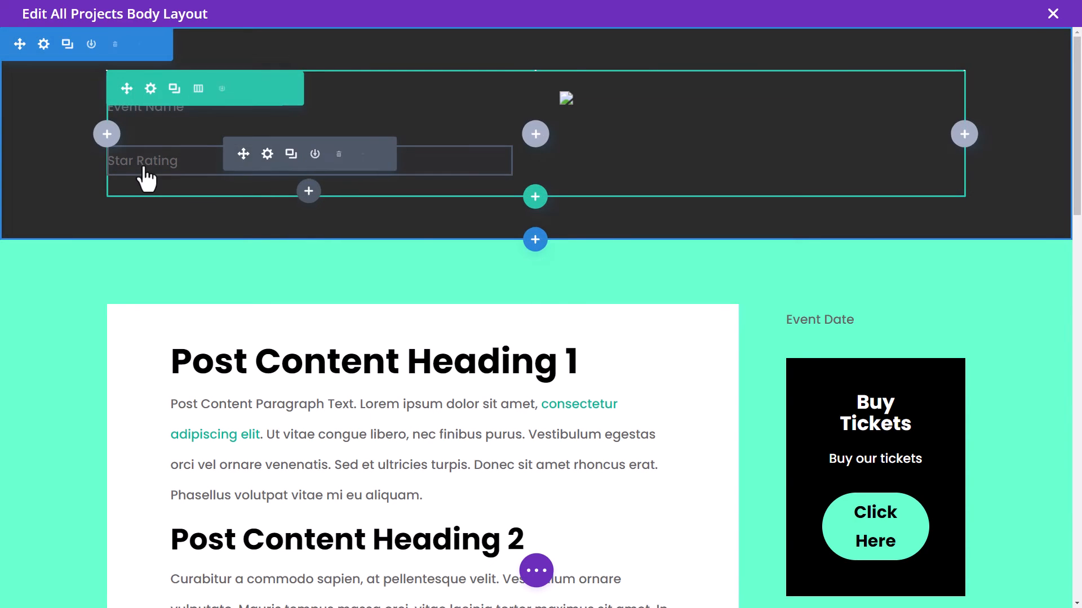
Step: Set the Star Rating module's text color to Light and save the module settings
left_click(267, 156)
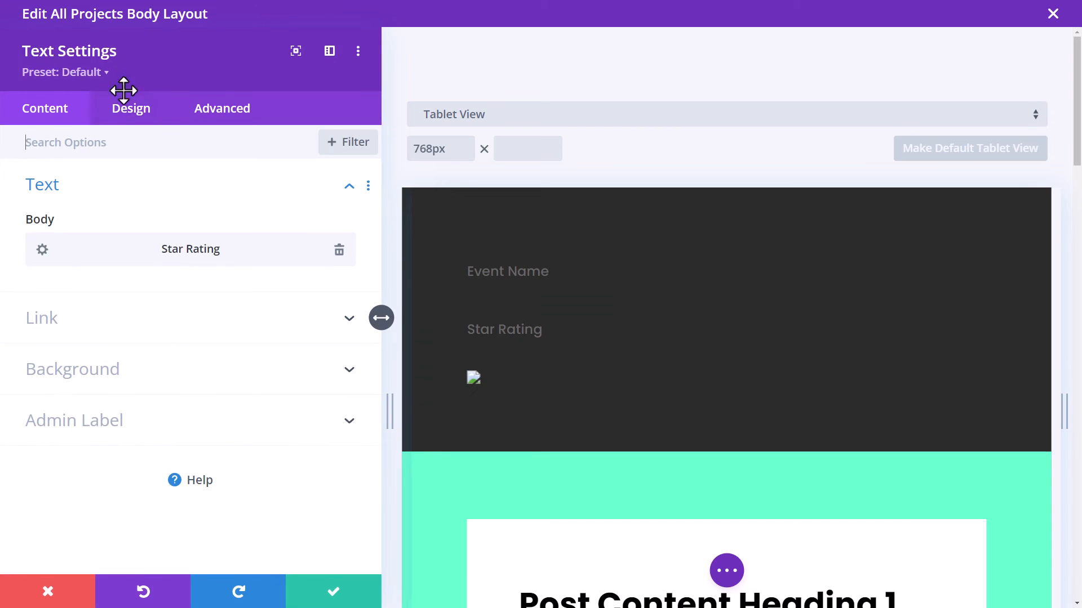
left_click(118, 108)
left_click(112, 186)
scroll(90, 466, "down", 5)
scroll(90, 465, "down", 4)
left_click(89, 428)
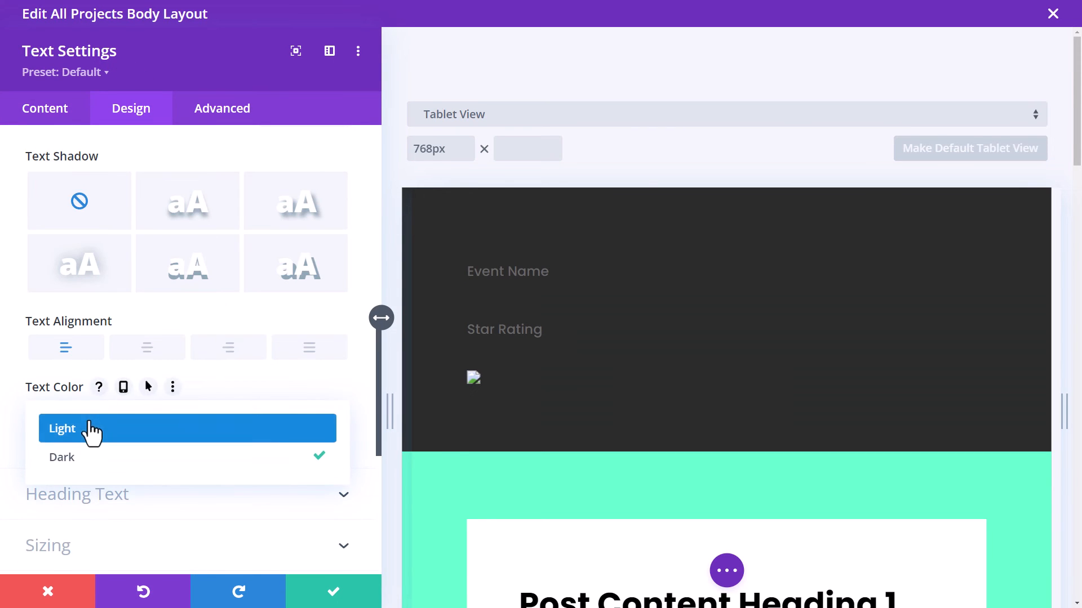
left_click(89, 434)
left_click(325, 597)
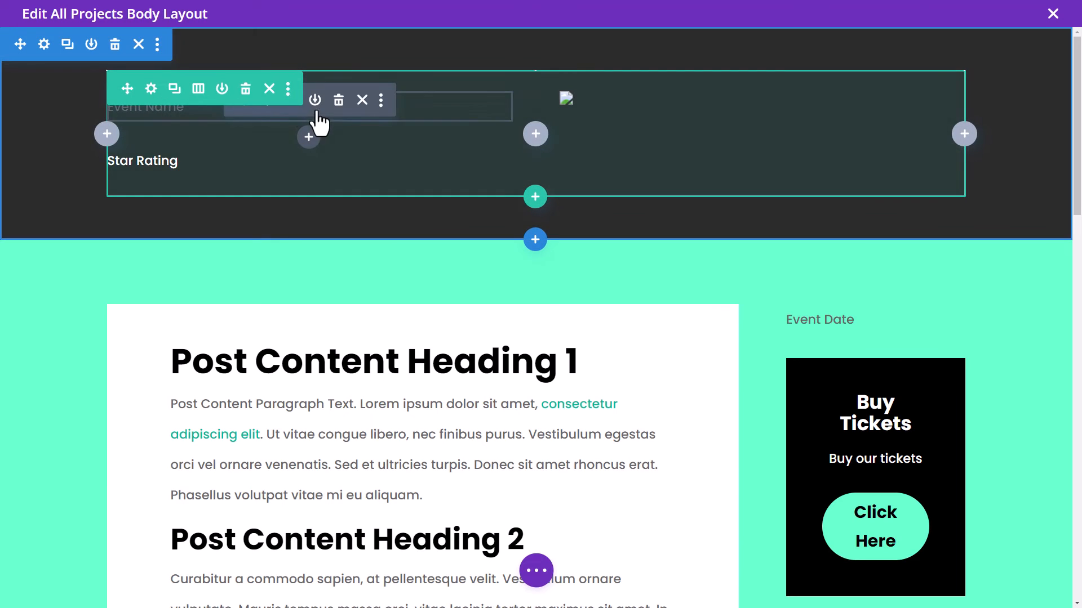
Step: Set the Event Name module's text color to Light and save the module settings
left_click(316, 116)
left_click(305, 319)
scroll(186, 389, "down", 6)
left_click(104, 442)
left_click(104, 456)
left_click(334, 592)
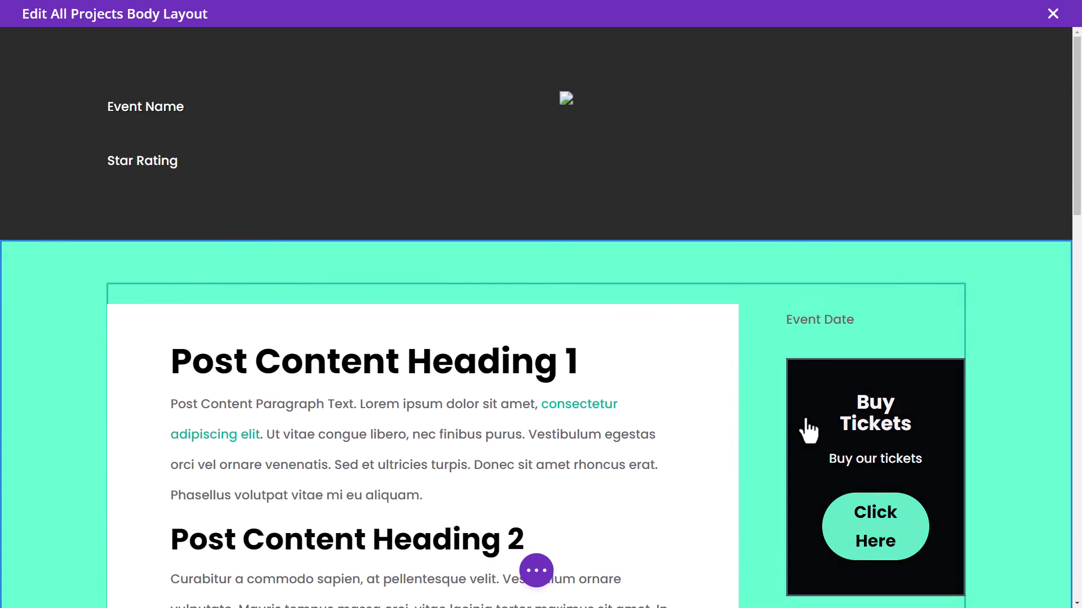
Step: Move the Buy Tickets module beneath Star Rating in the dark section and save the body layout
left_click_drag(809, 402, 147, 205)
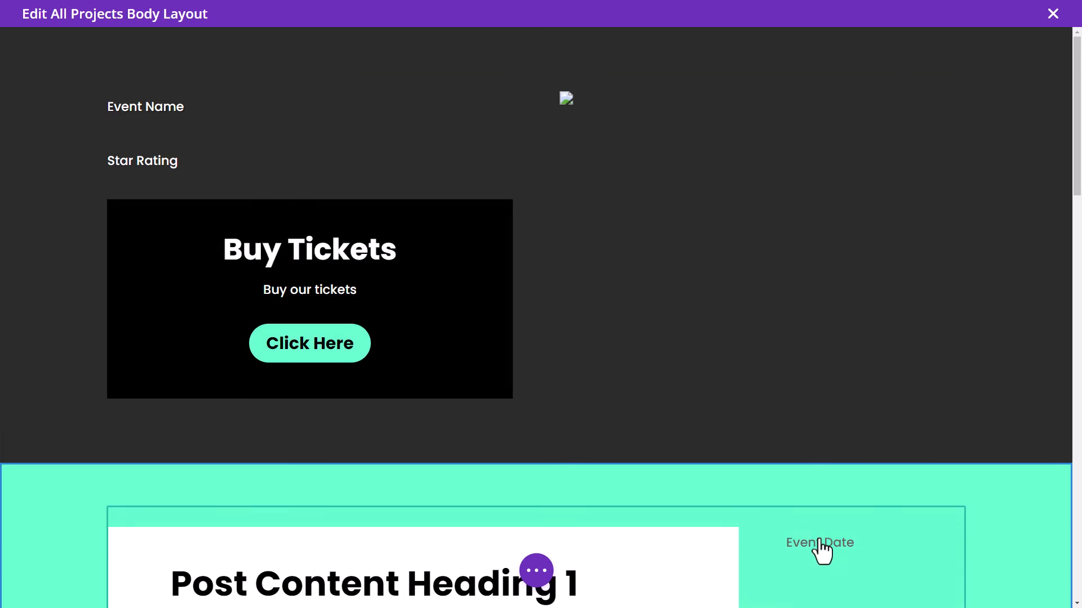
scroll(862, 403, "down", 4)
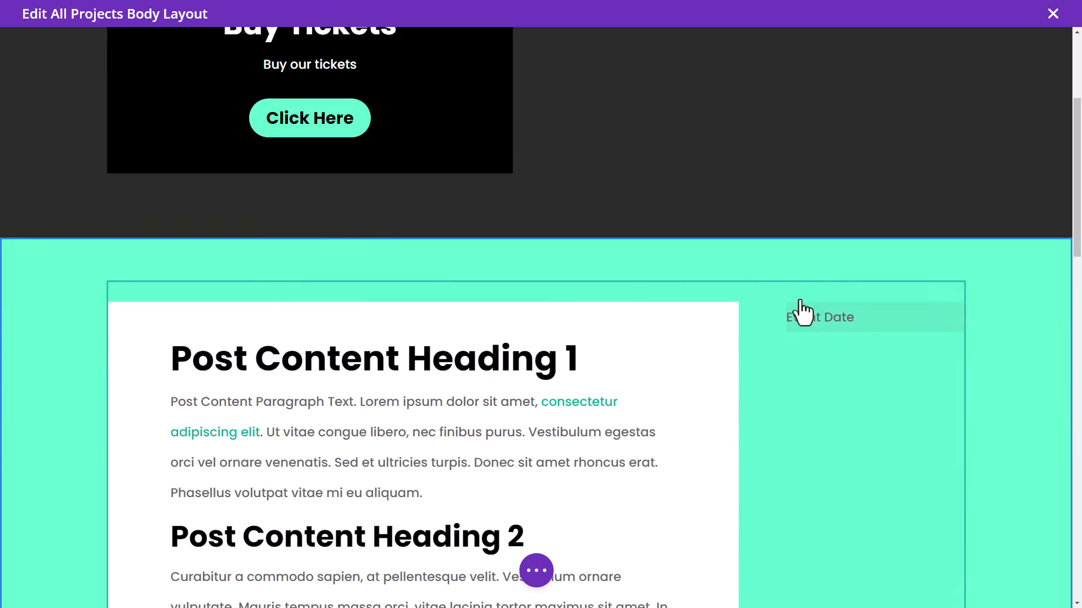
scroll(439, 505, "up", 4)
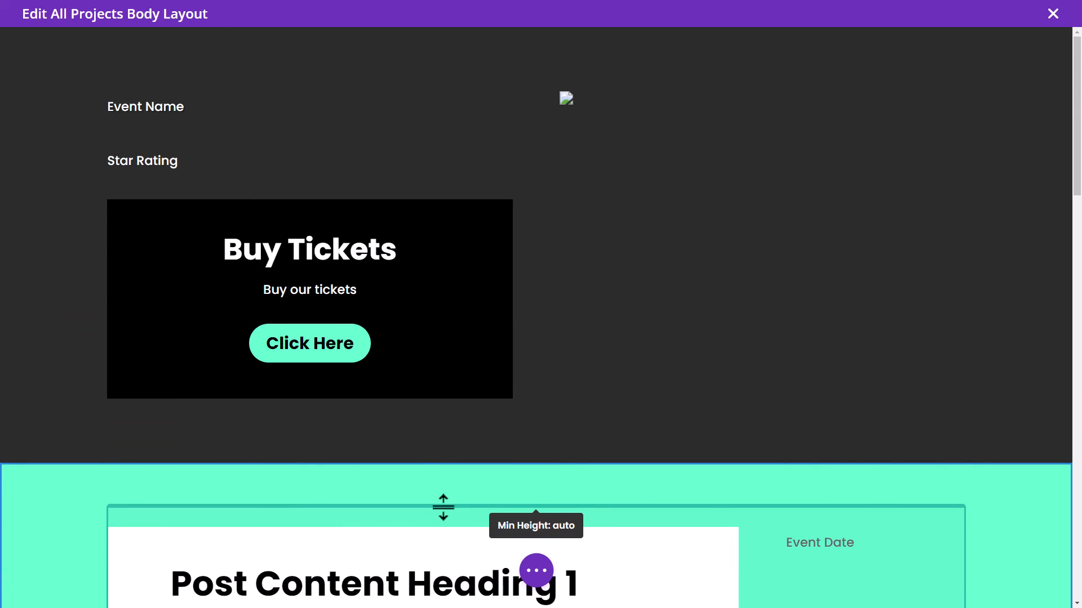
left_click(537, 571)
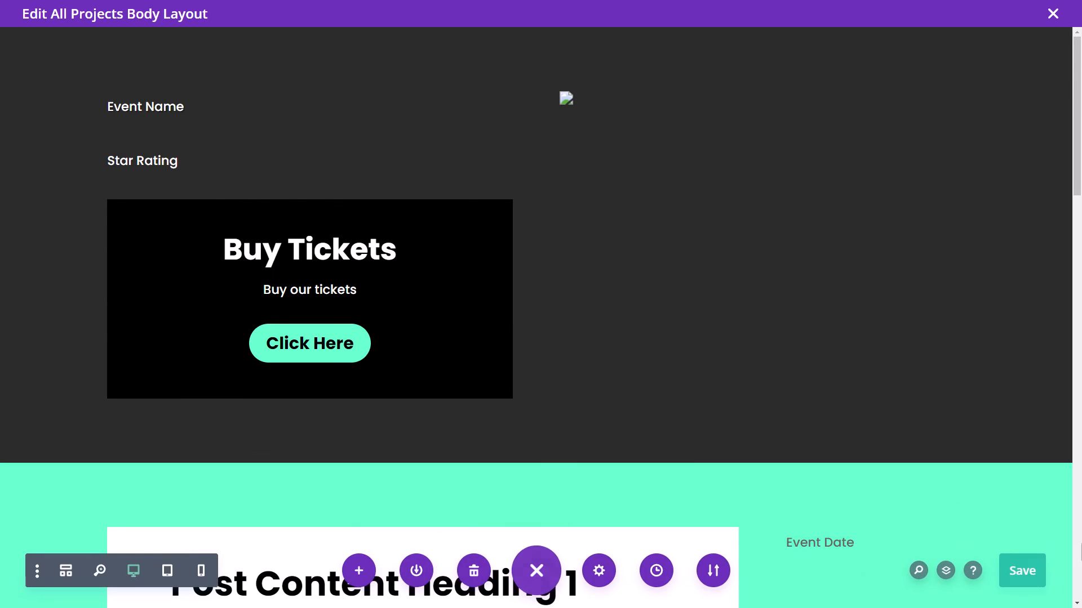
left_click(1020, 571)
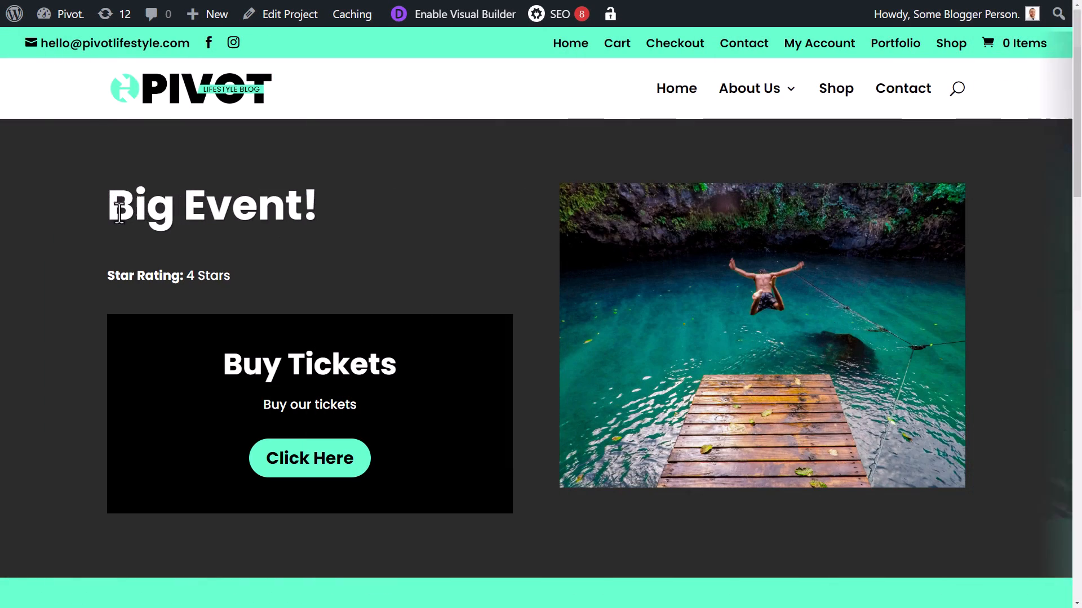
Step: Review the live Big Event! page, checking the event name, star rating, event date and post content against the new design
triple_click(118, 208)
left_click_drag(135, 281, 258, 293)
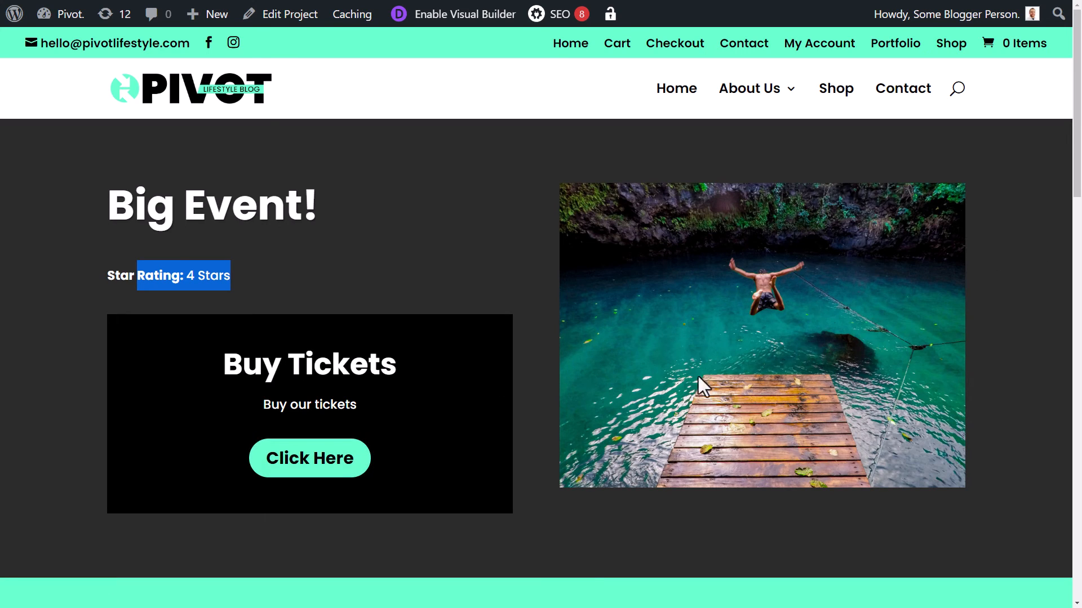
scroll(698, 376, "down", 9)
left_click_drag(812, 127, 884, 212)
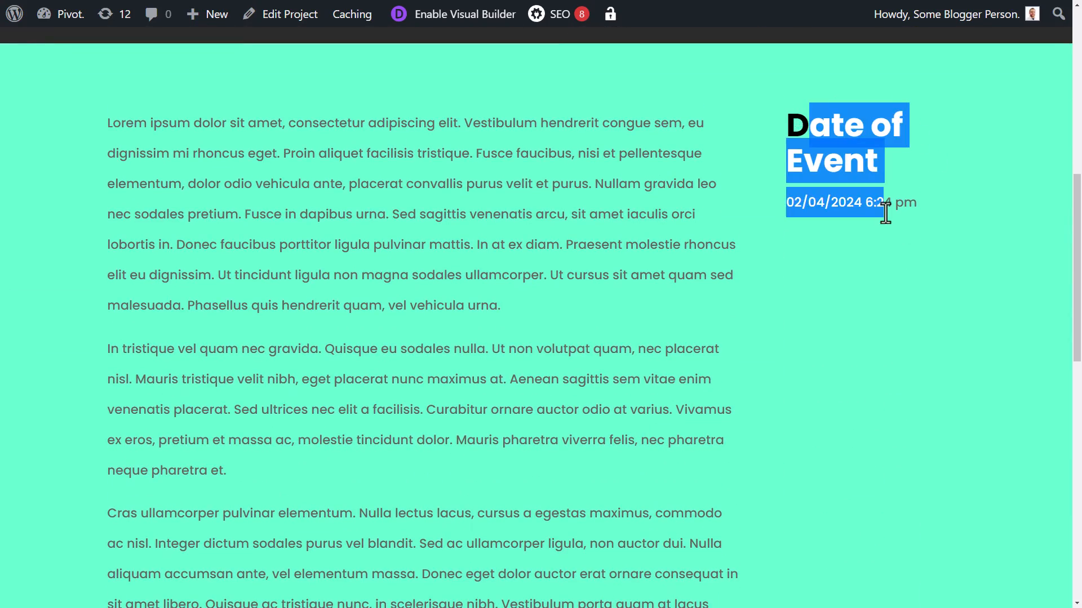
scroll(443, 236, "down", 5)
left_click_drag(343, 81, 436, 408)
scroll(466, 478, "down", 5)
scroll(473, 489, "up", 20)
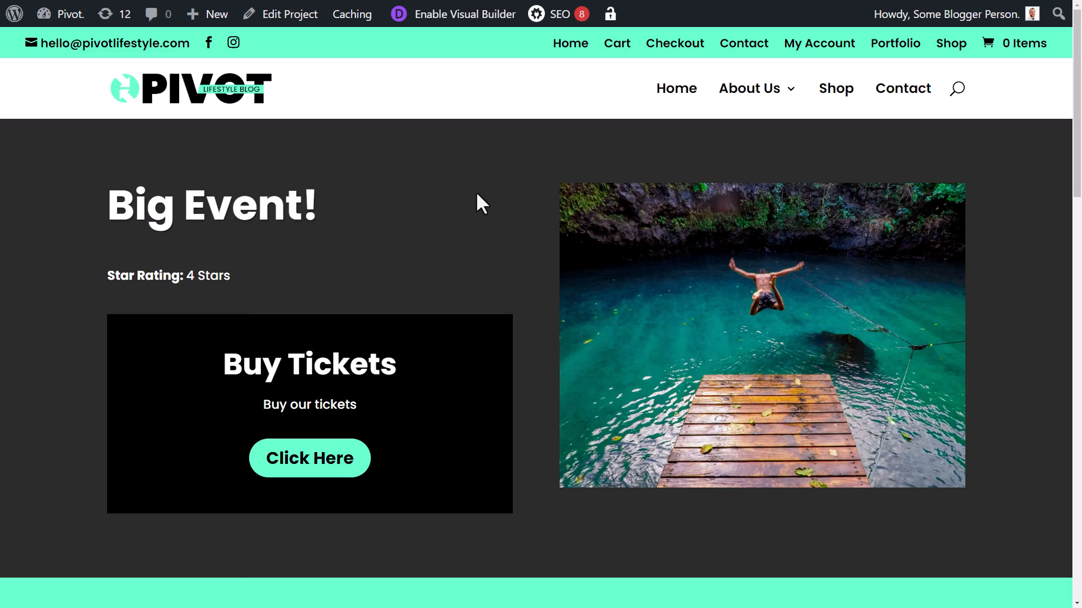
Step: Open the project for editing and review its content, Event custom fields and category options
left_click(285, 16)
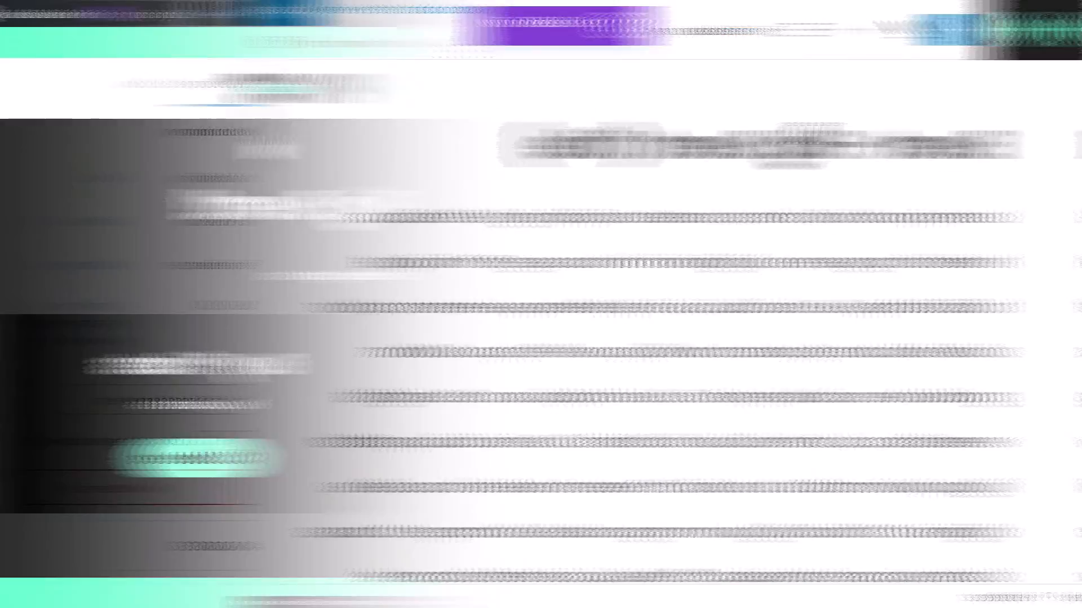
left_click_drag(792, 107, 798, 475)
scroll(215, 218, "up", 5)
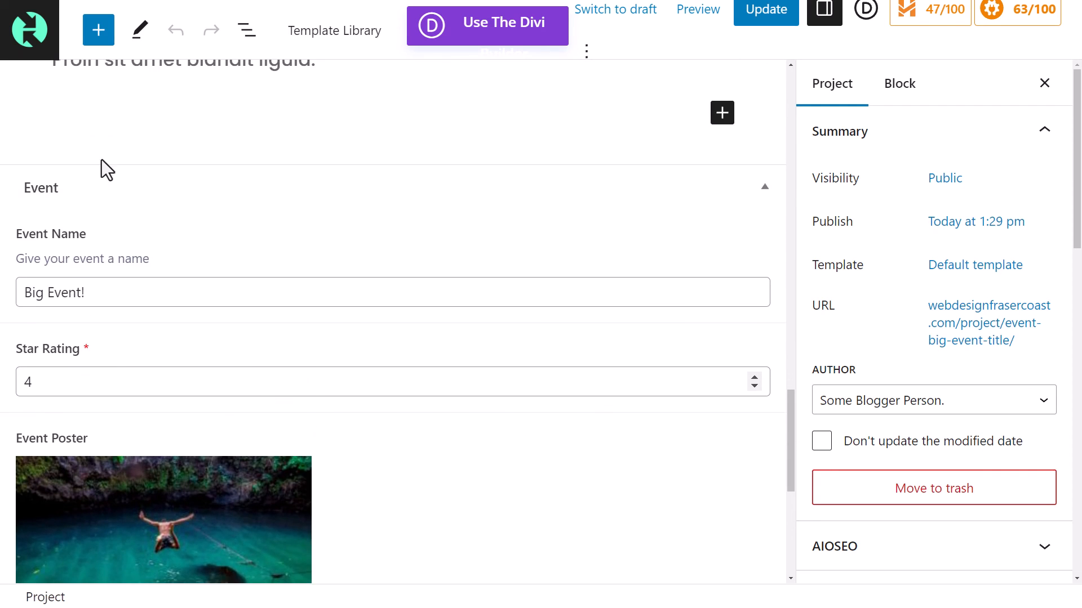
scroll(97, 226, "down", 1)
scroll(96, 239, "down", 5)
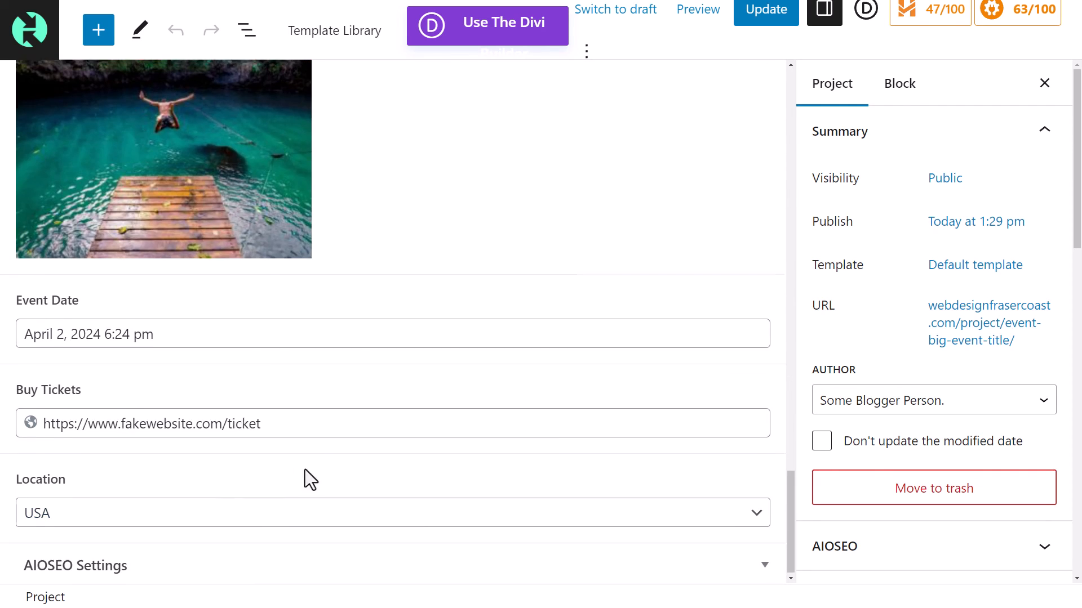
scroll(310, 477, "up", 8)
scroll(854, 119, "down", 5)
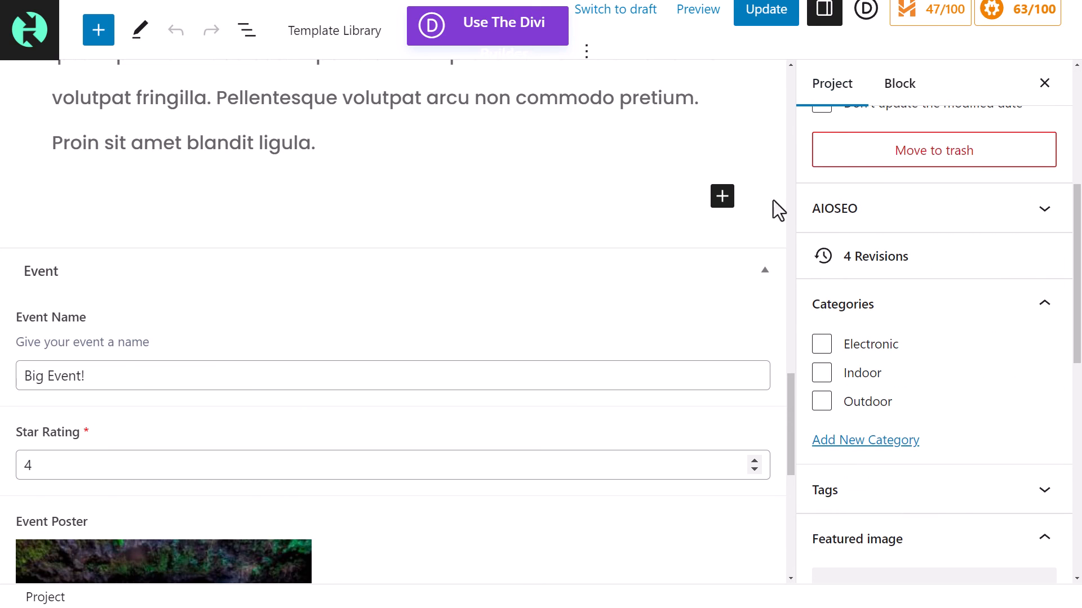
scroll(437, 362, "up", 15)
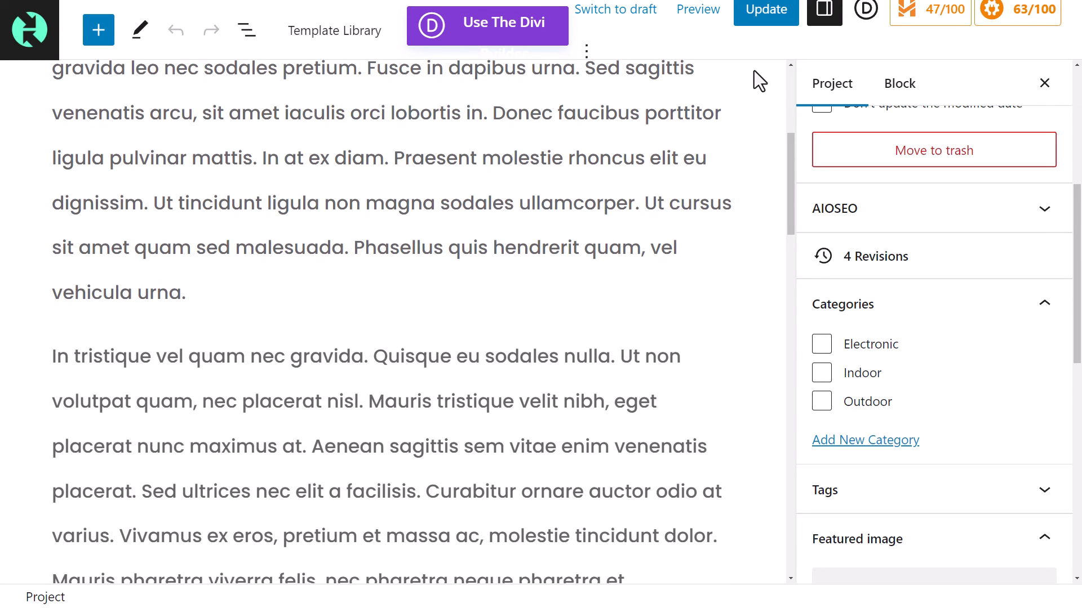
scroll(754, 73, "up", 6)
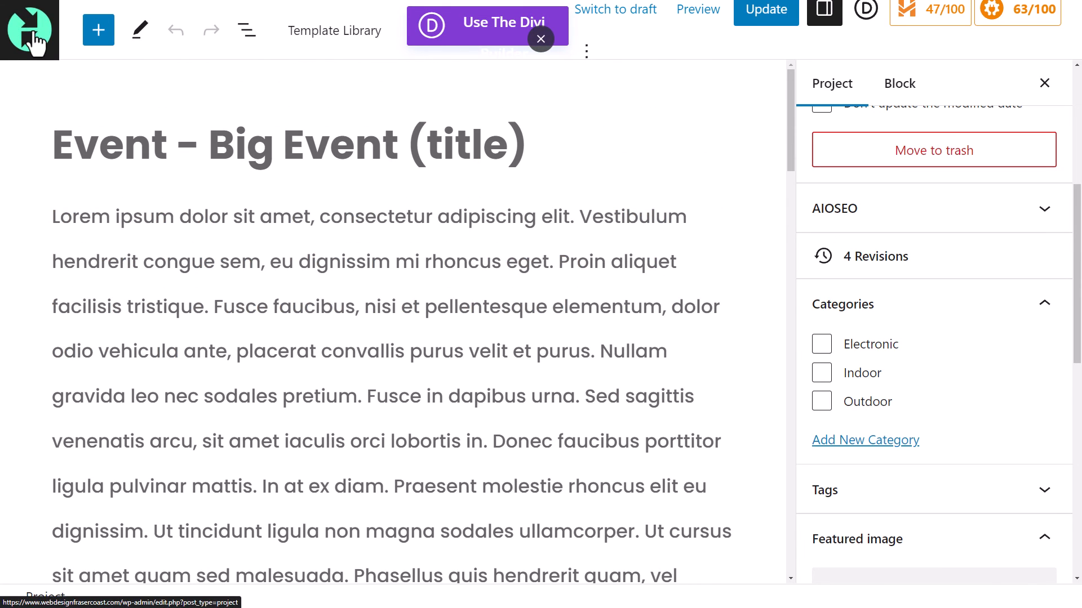
Step: Leave the project editor, search for new plugins with the term "acf" and read the ACF: Better Search description
left_click(34, 42)
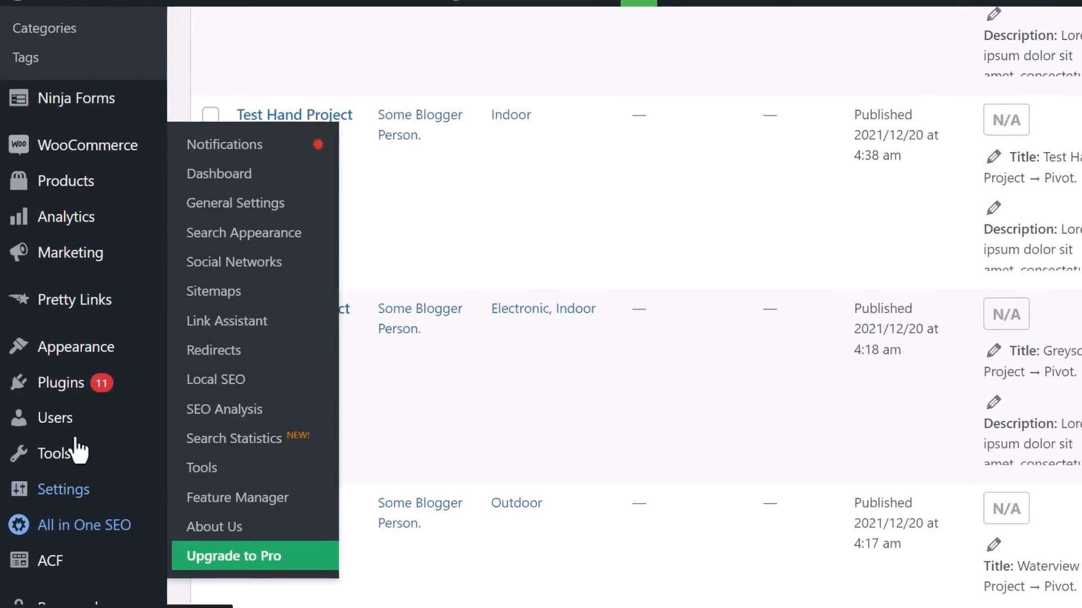
mouse_move(60, 381)
left_click(386, 397)
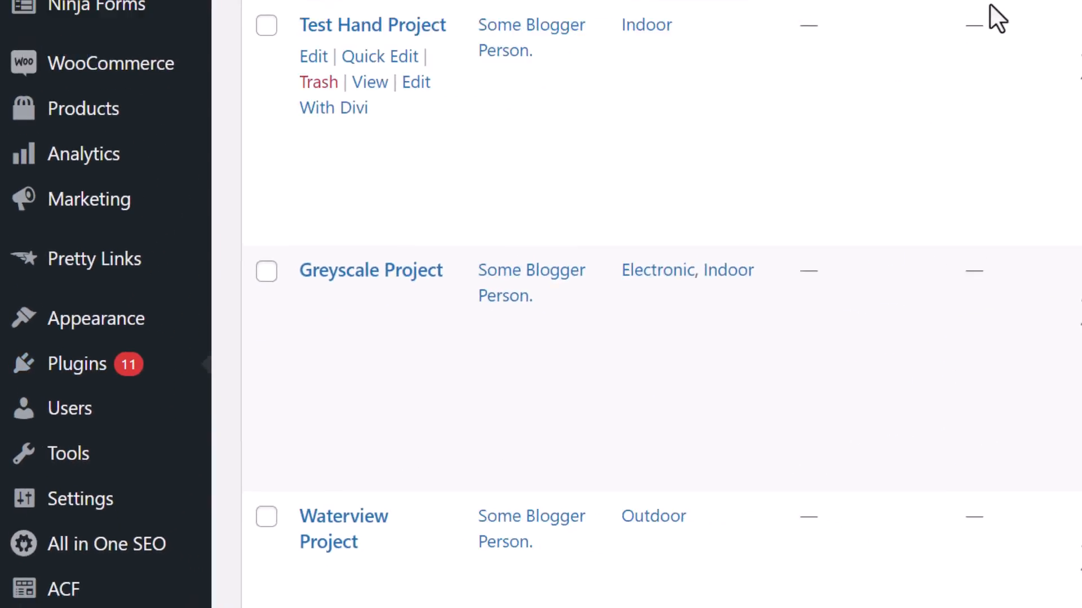
left_click(833, 113)
type("acf")
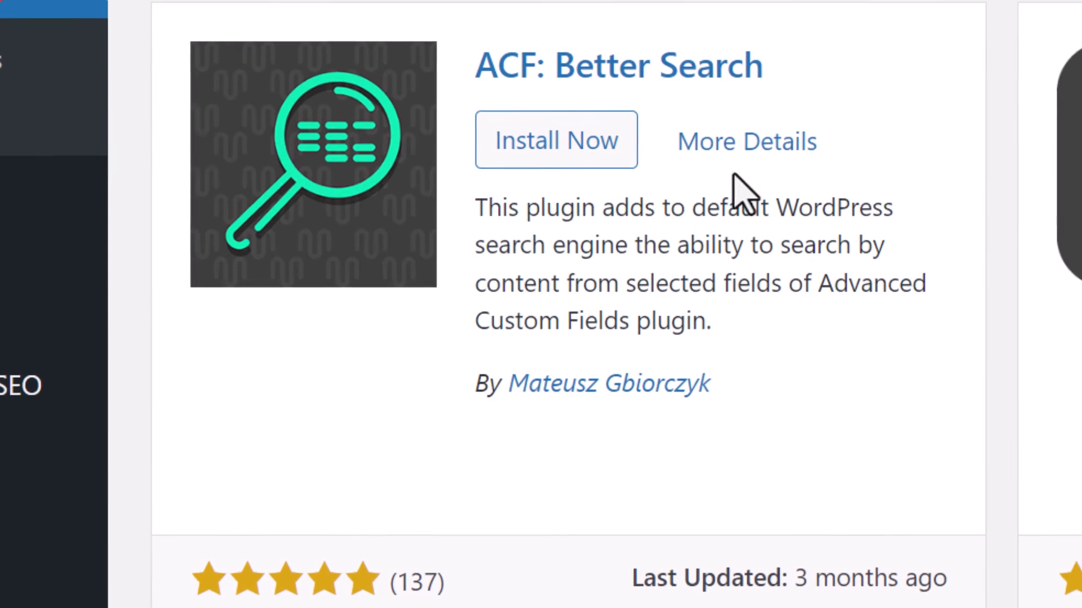
left_click_drag(389, 374, 471, 371)
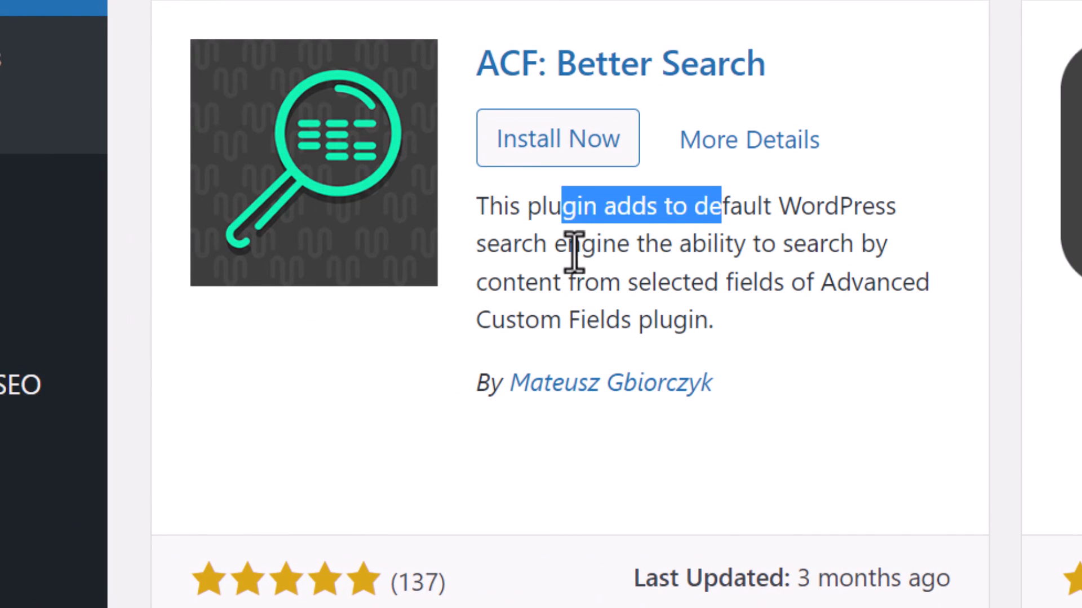
left_click_drag(580, 247, 851, 338)
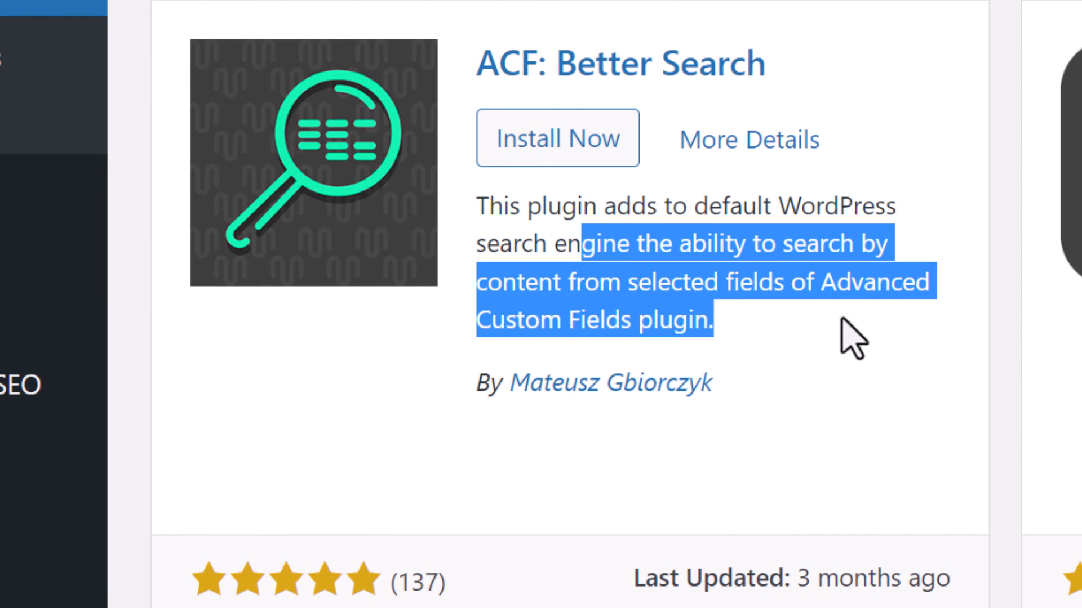
Step: Install and activate the ACF: Better Search plugin
left_click(671, 242)
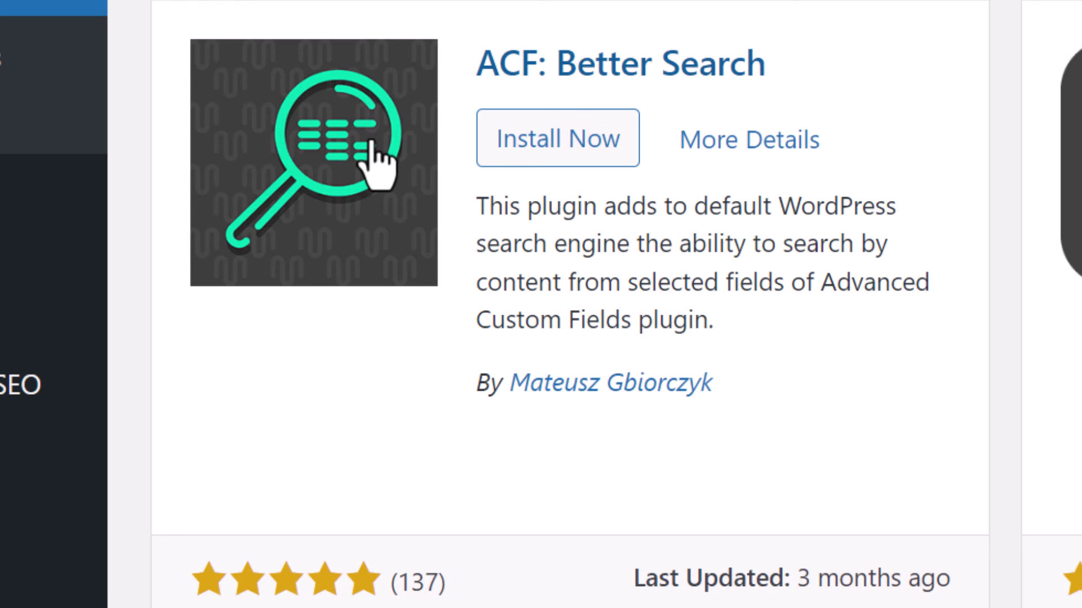
left_click(554, 148)
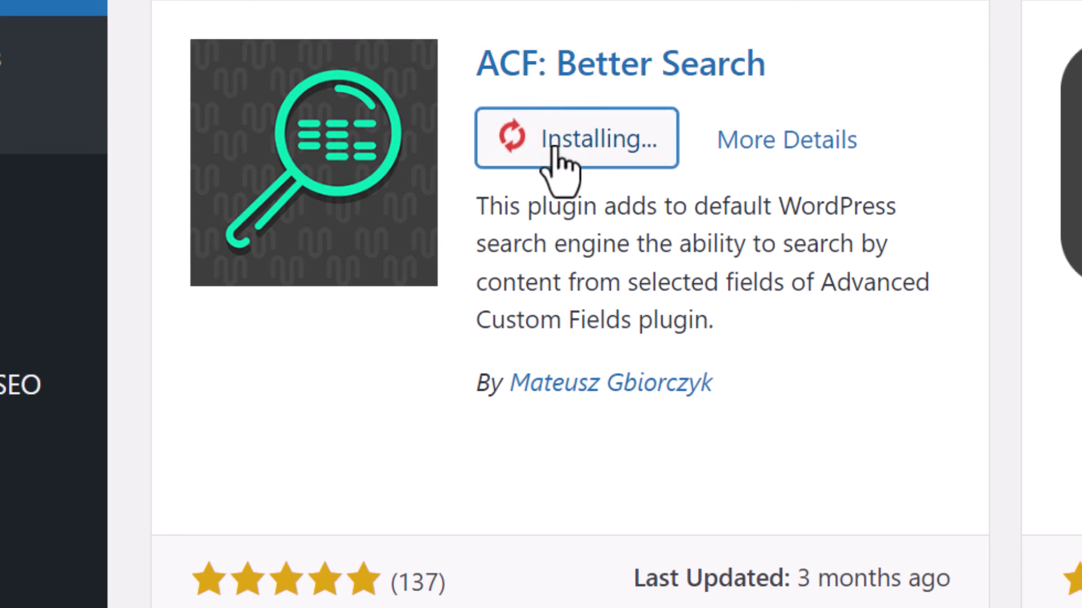
left_click(553, 148)
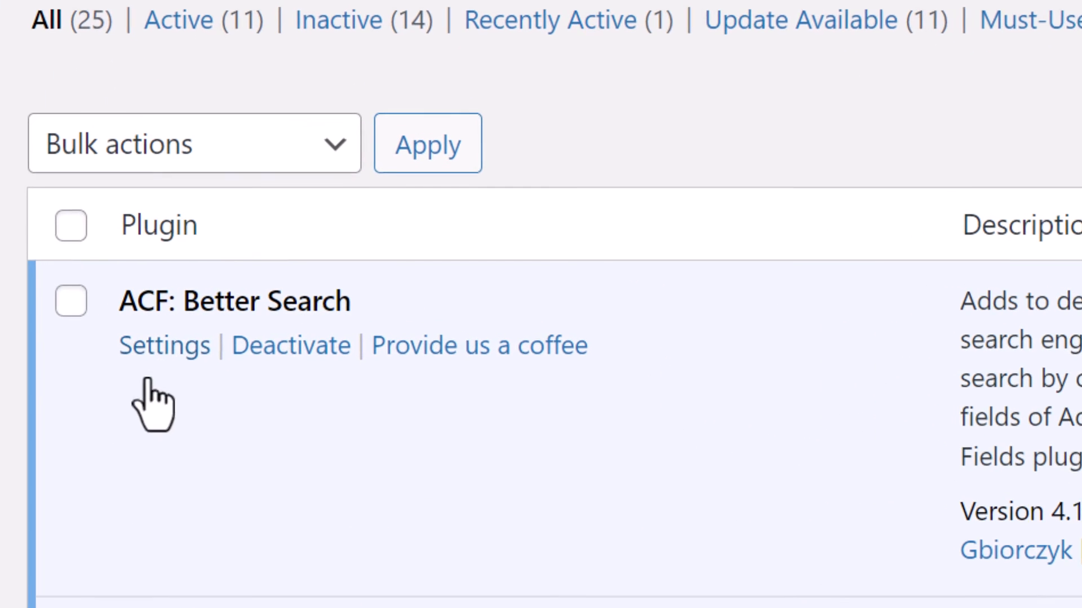
Step: Open the ACF: Better Search settings and review the supported field types, additional features, advanced settings and explanation of how it works
left_click(243, 327)
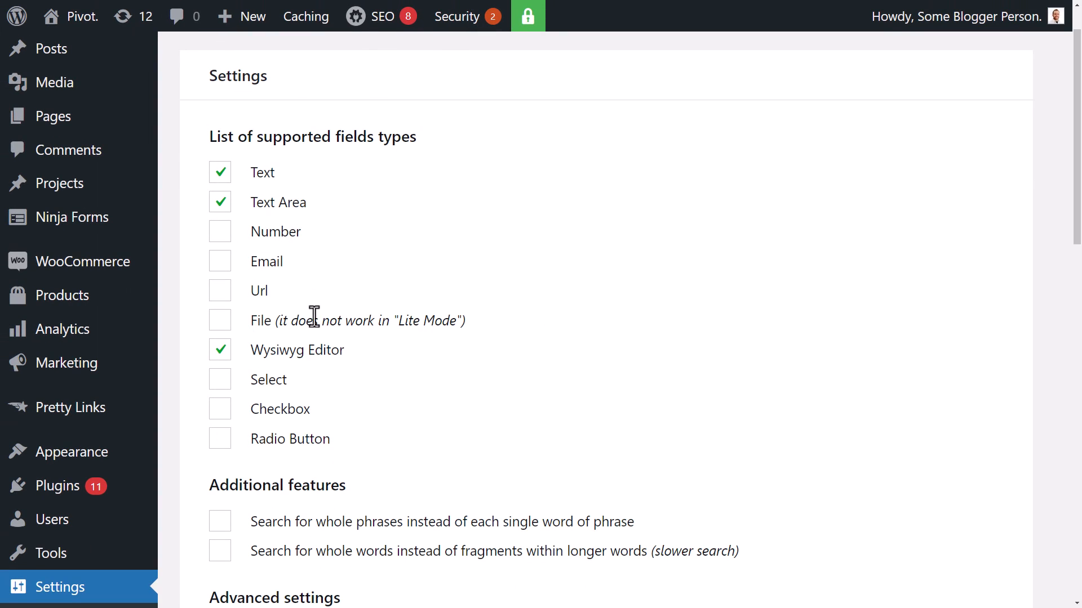
scroll(220, 321, "down", 4)
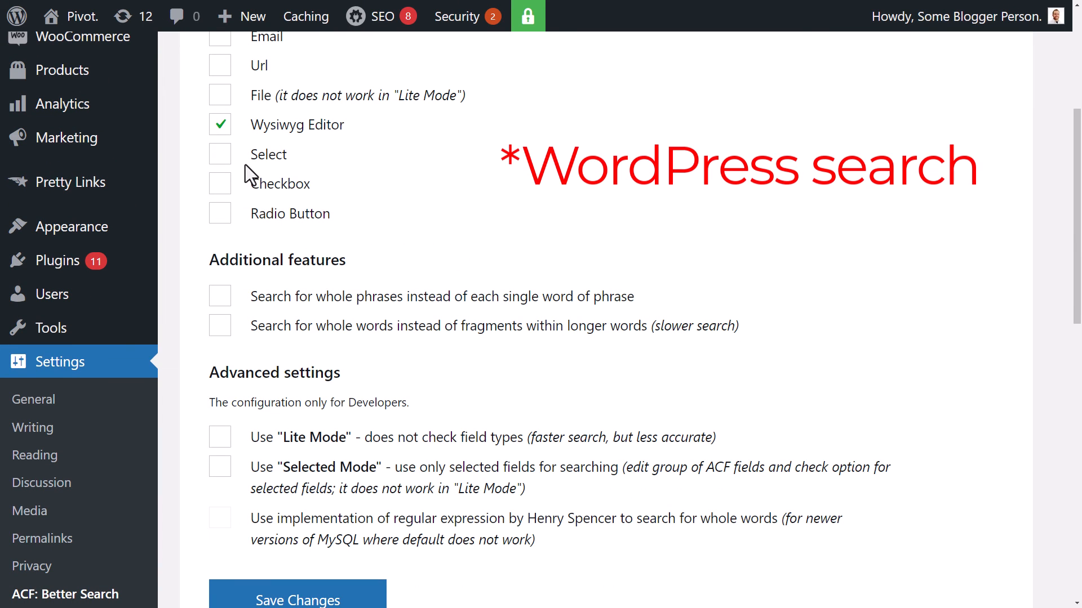
scroll(126, 273, "down", 2)
scroll(253, 422, "down", 5)
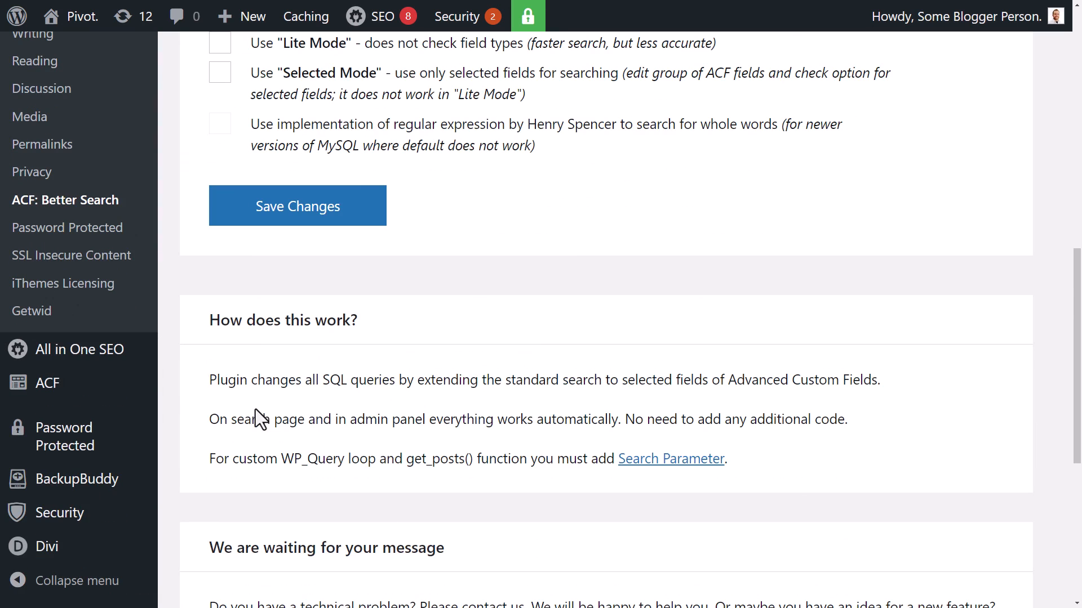
scroll(102, 218, "up", 3)
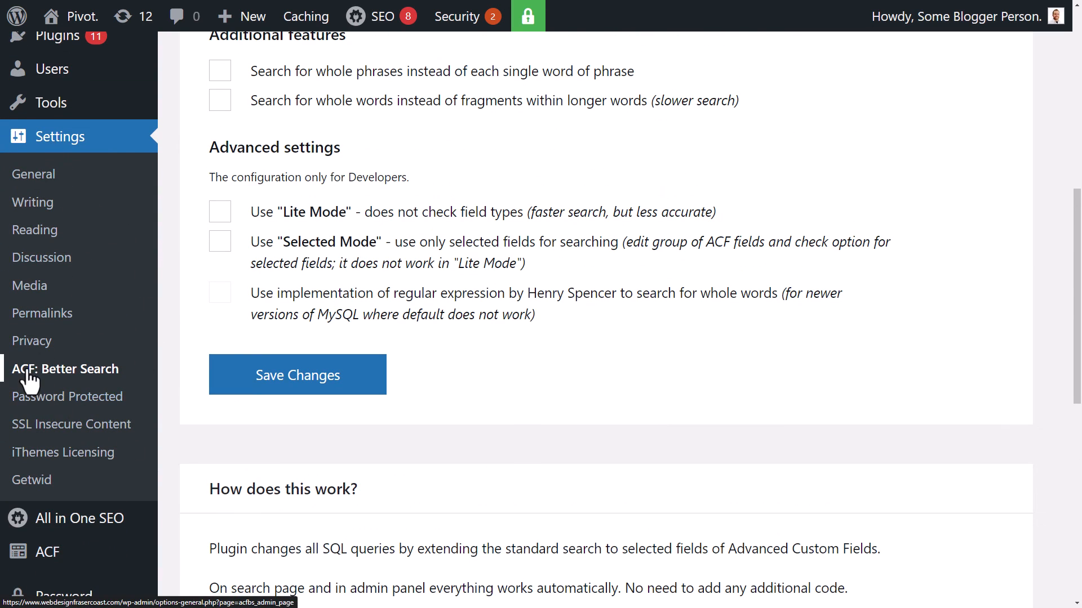
scroll(127, 381, "down", 4)
mouse_move(56, 395)
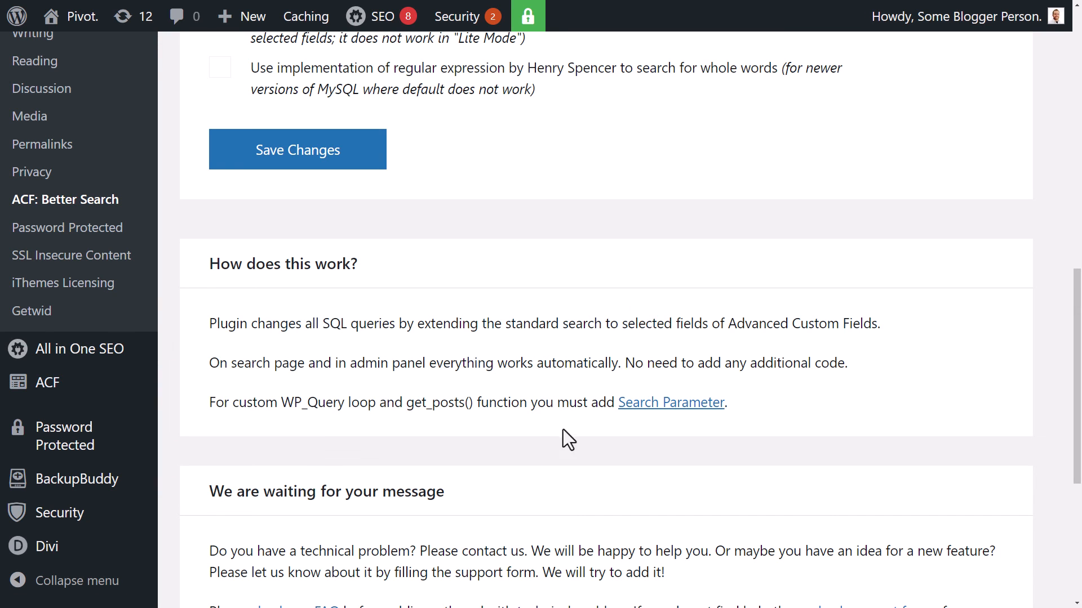
scroll(556, 465, "up", 10)
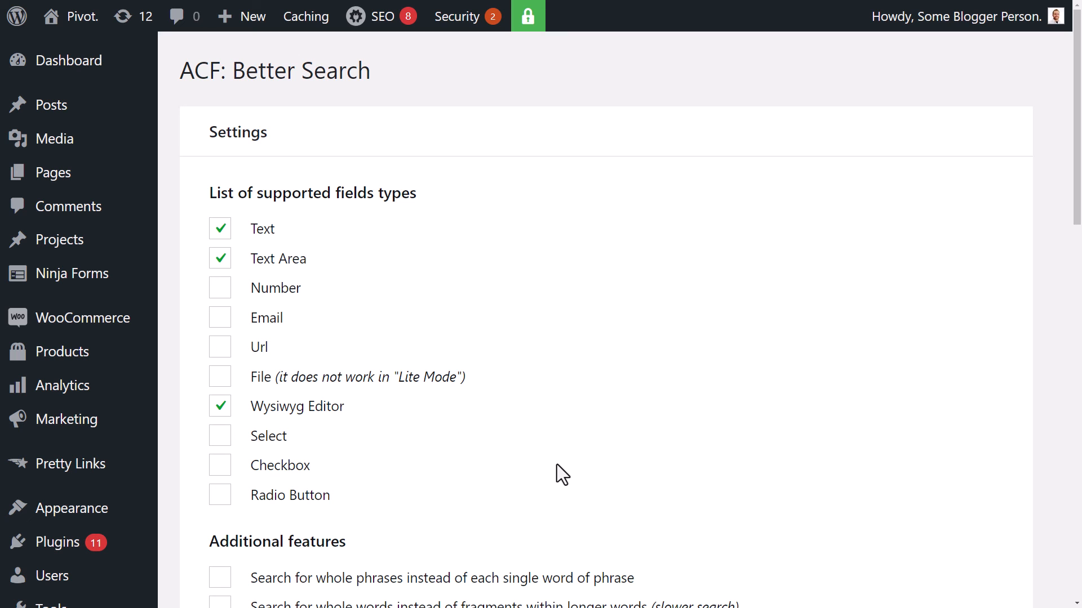
scroll(350, 242, "down", 9)
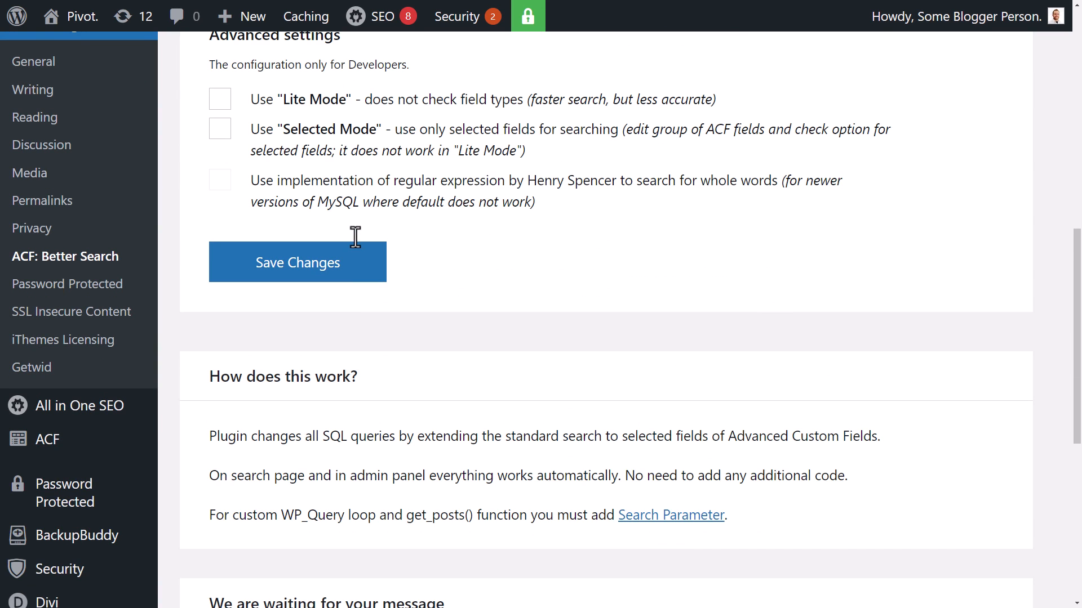
Step: Open the Event field group in ACF for editing and examine its Group Settings
mouse_move(63, 456)
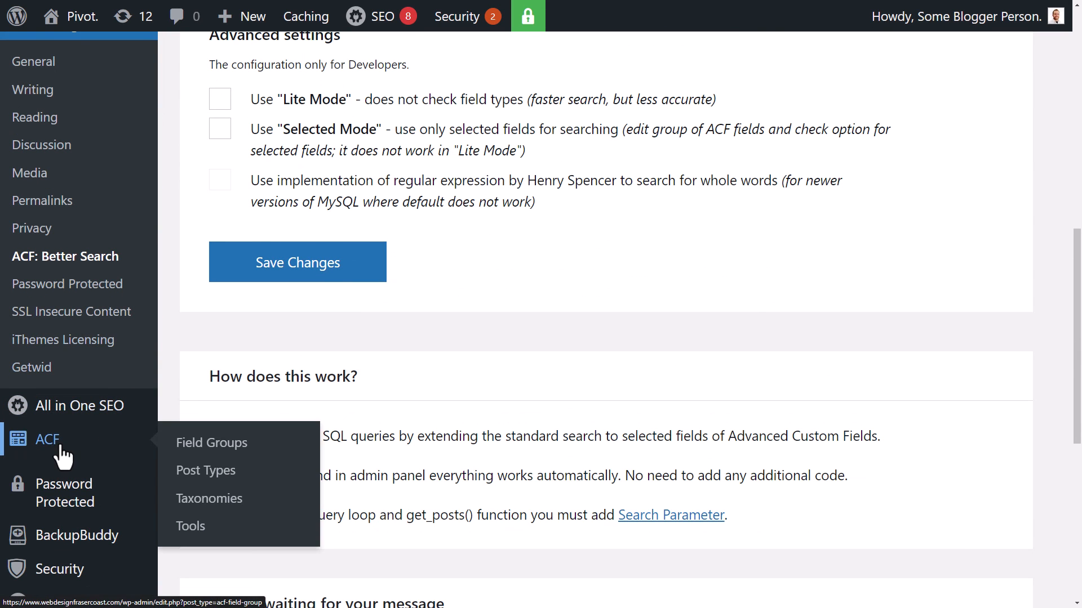
left_click(218, 450)
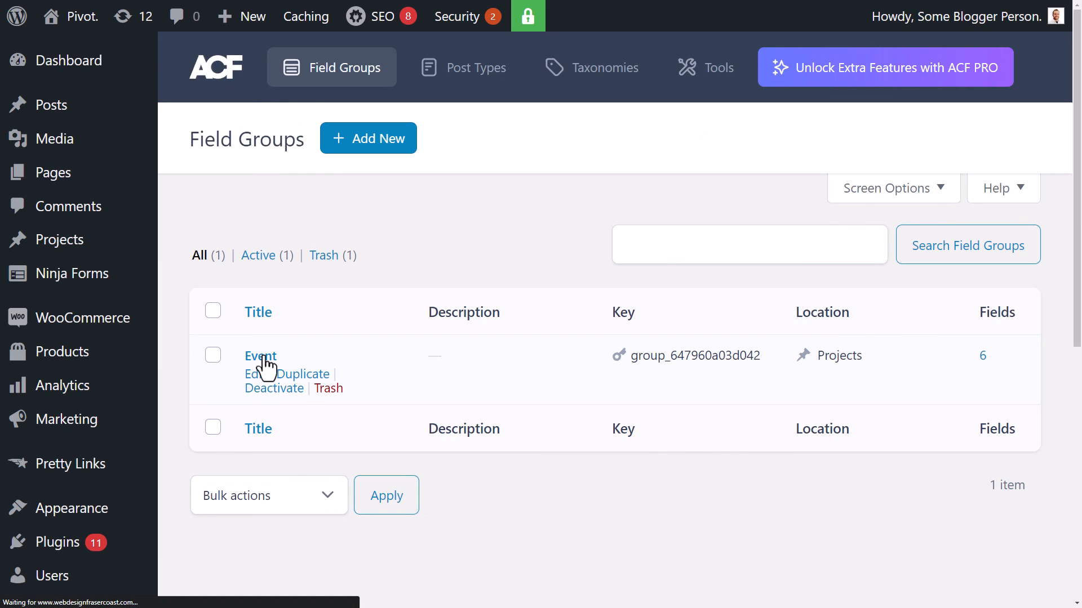
left_click(469, 299)
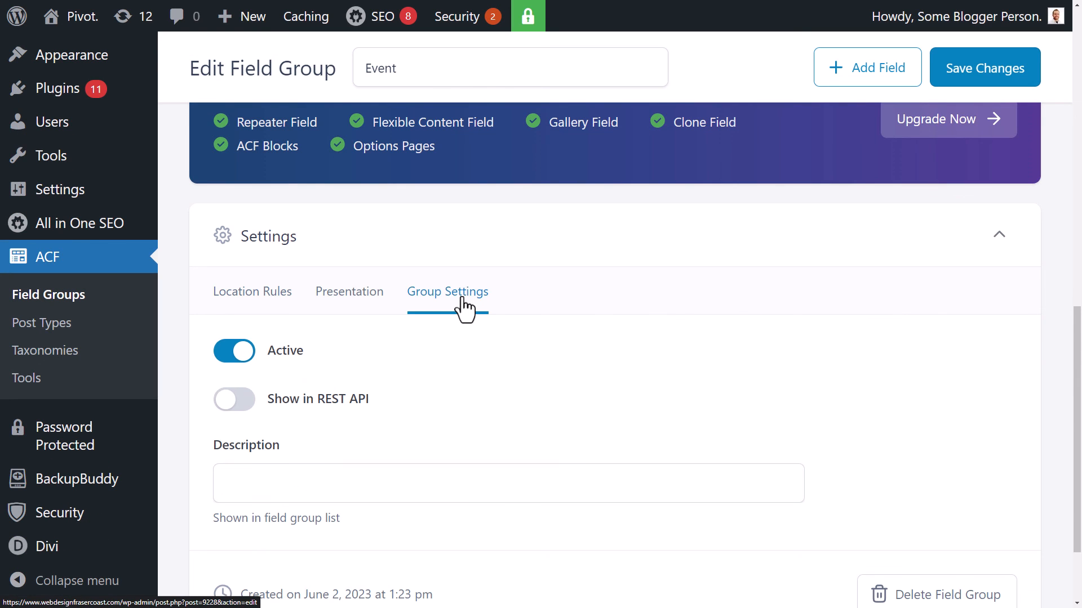
scroll(462, 308, "down", 2)
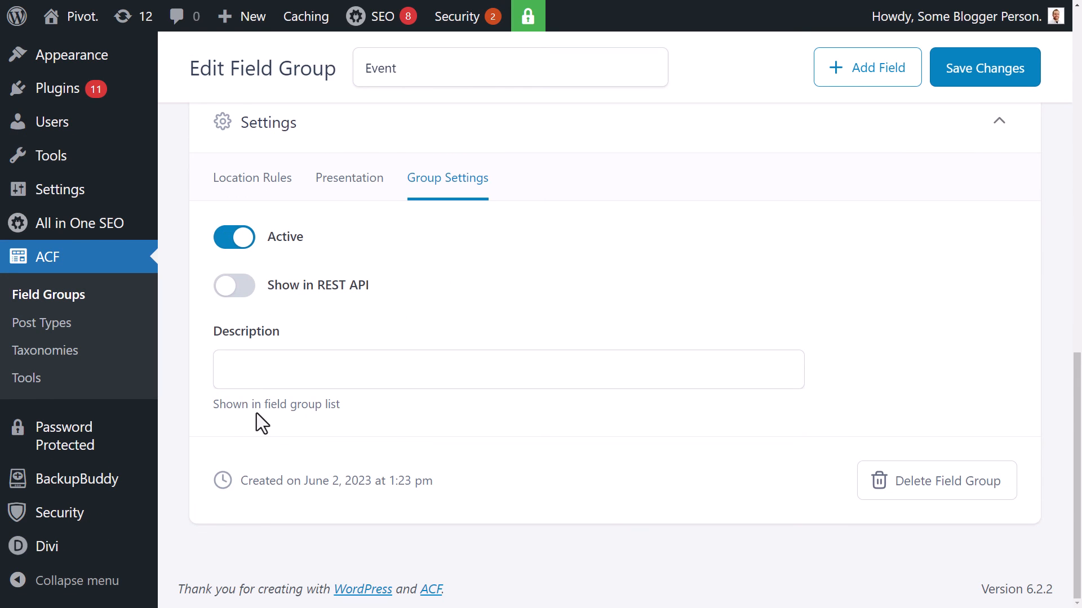
Step: Review the Event field group's Presentation settings, including the Content Editor option under Hide on screen, and save the field group
left_click(346, 180)
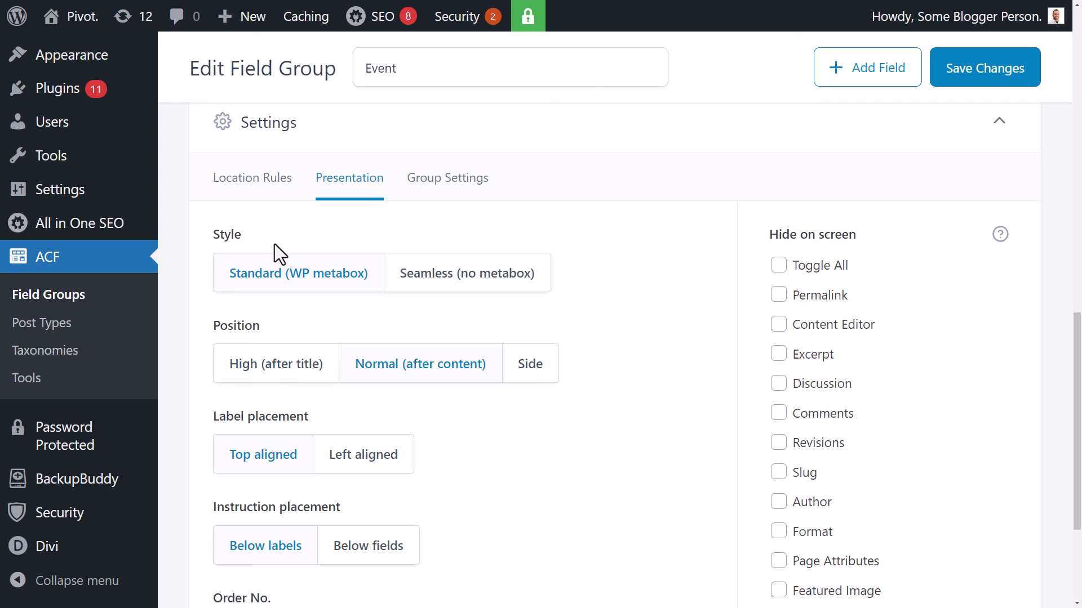
left_click(779, 326)
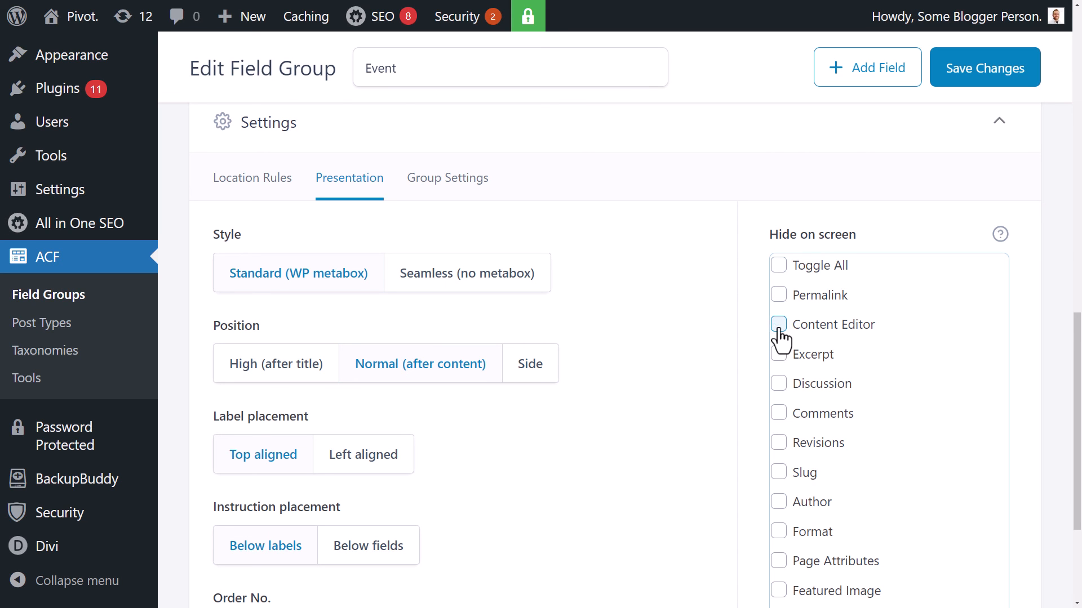
scroll(828, 439, "down", 3)
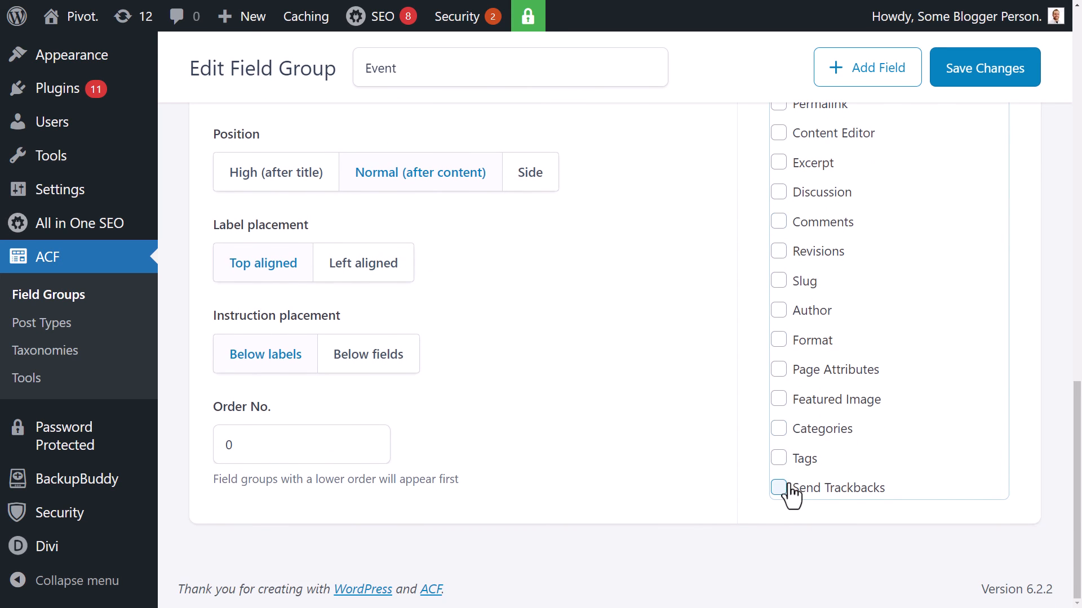
scroll(789, 506, "up", 2)
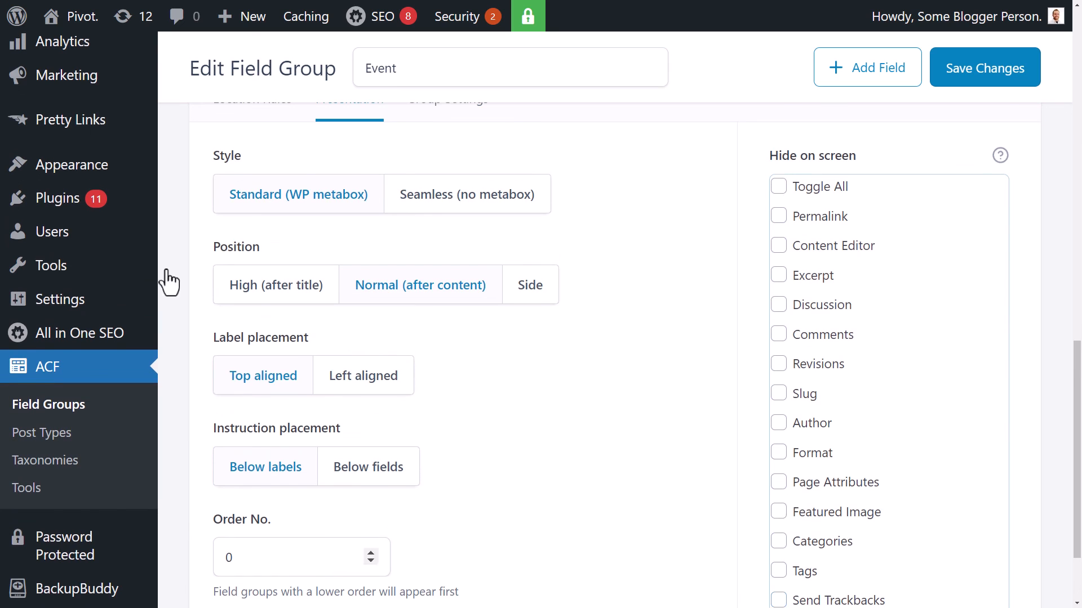
scroll(225, 285, "down", 2)
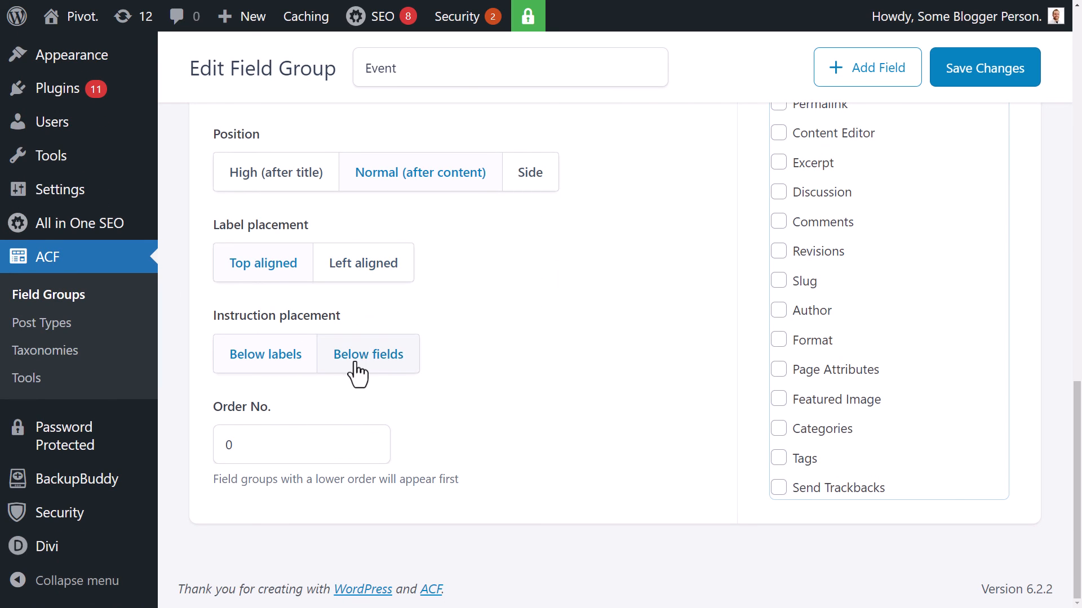
scroll(364, 316, "up", 3)
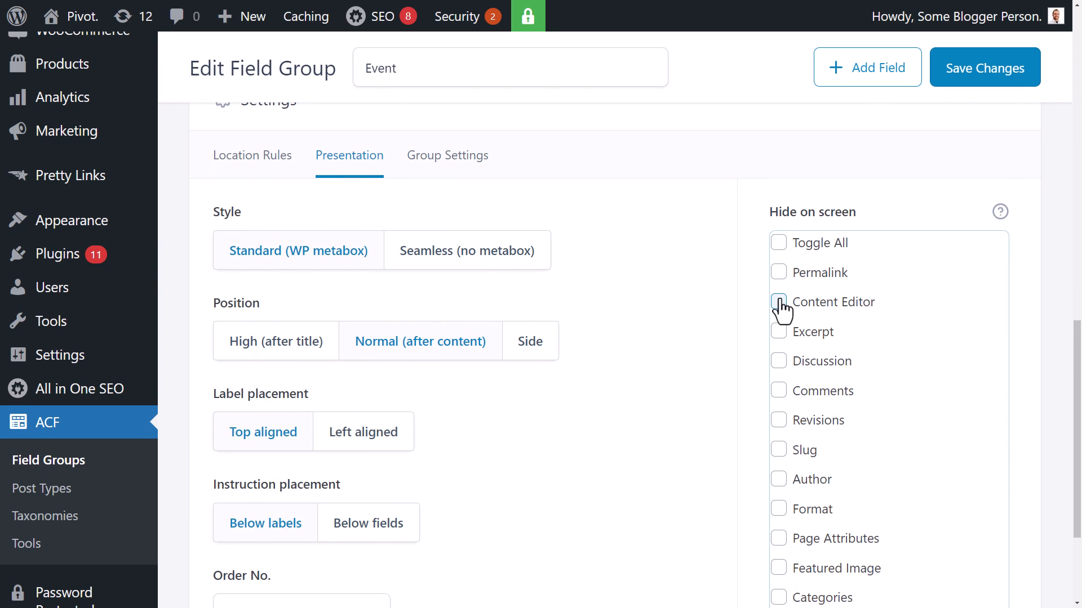
left_click(987, 70)
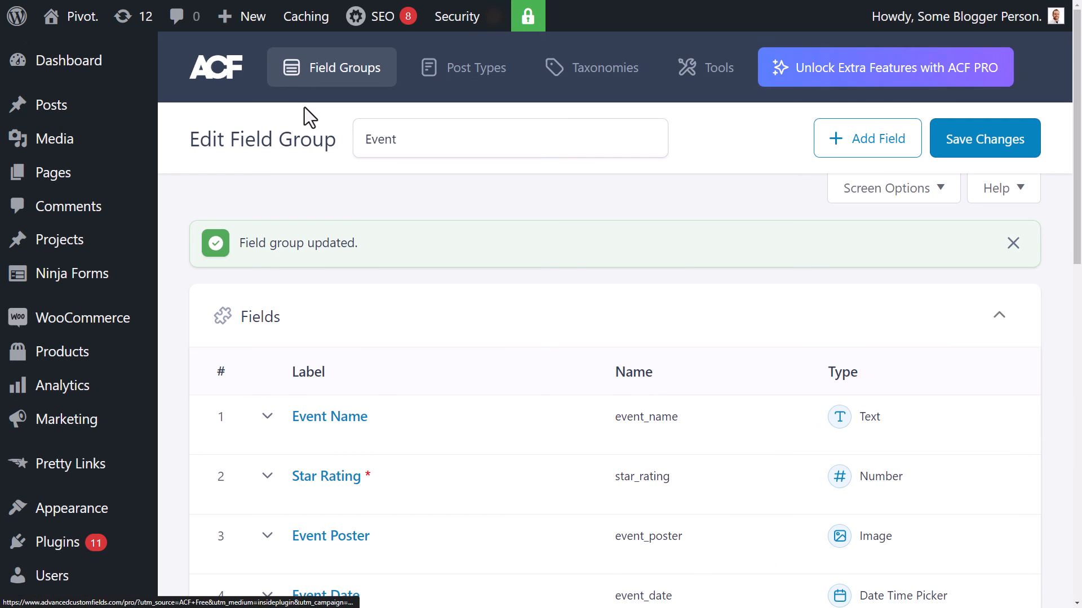
Step: Open the Event – Big Event (title) project for editing and look through its content down to the Event fields
left_click(29, 245)
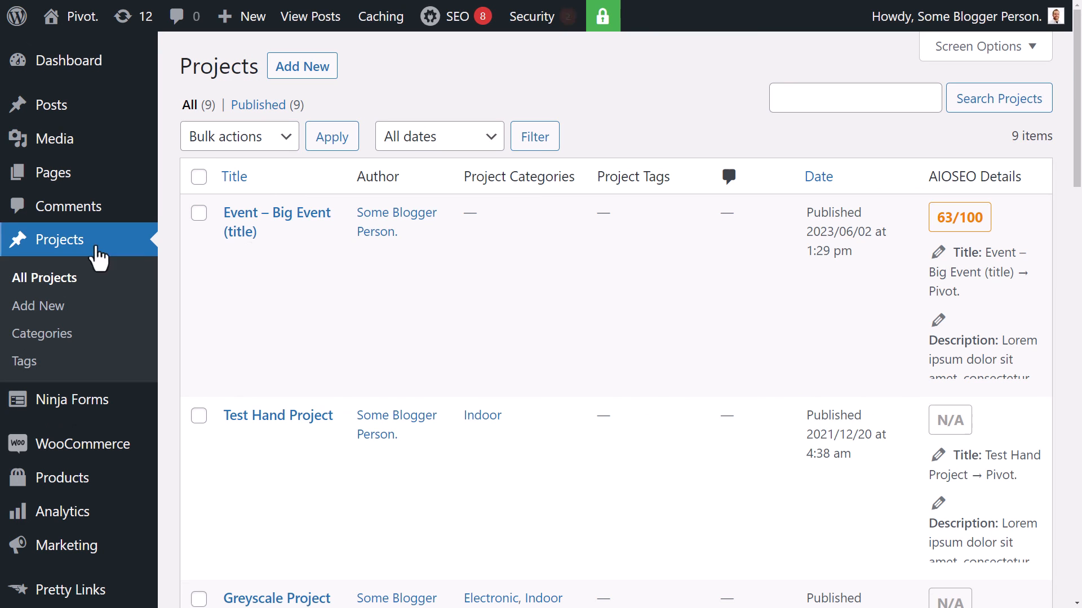
left_click(262, 232)
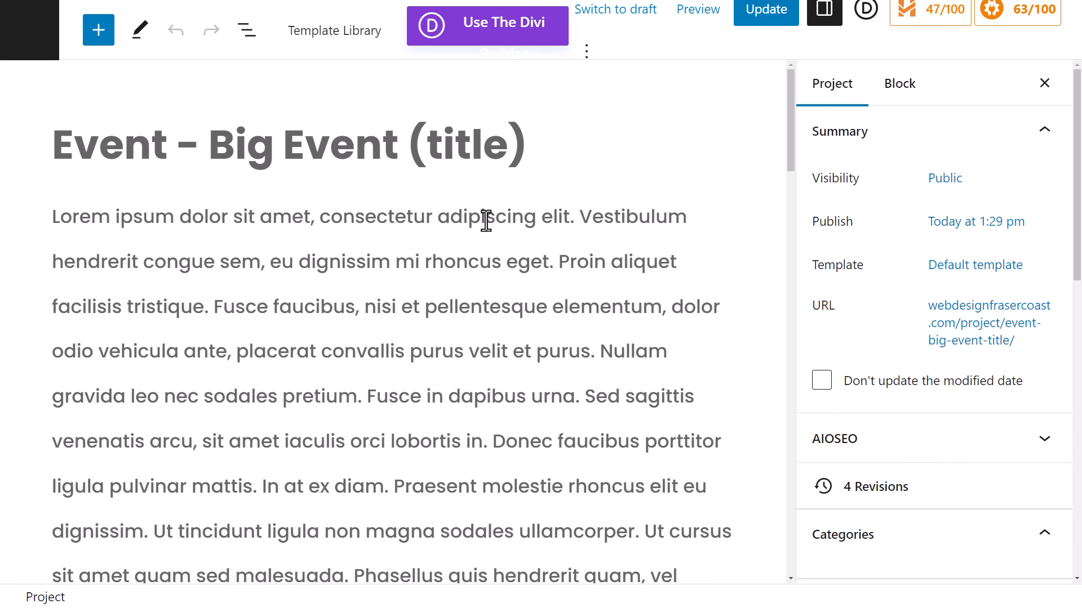
left_click_drag(791, 93, 784, 350)
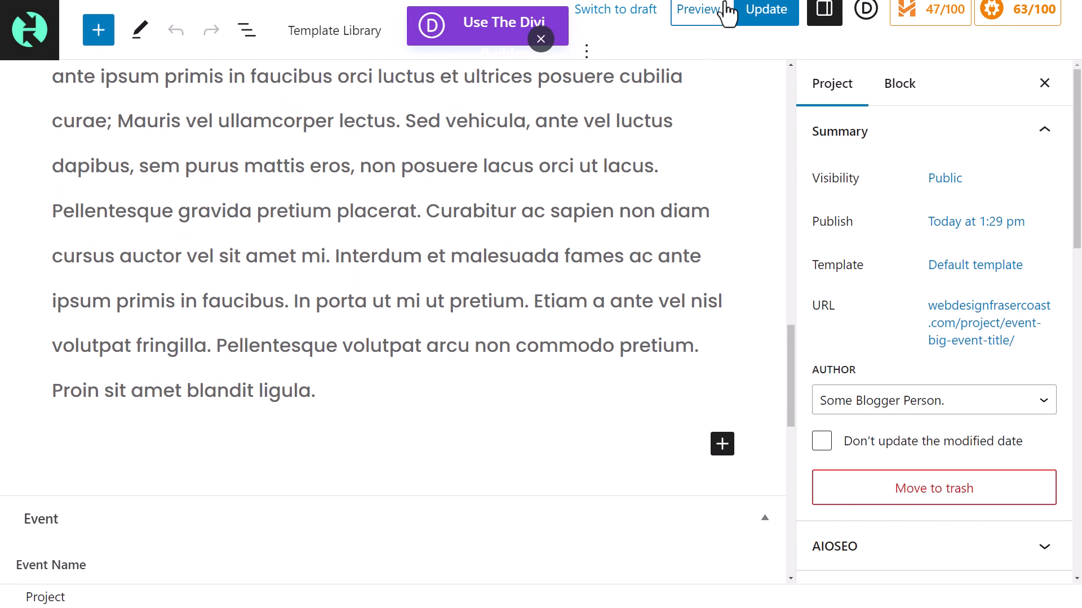